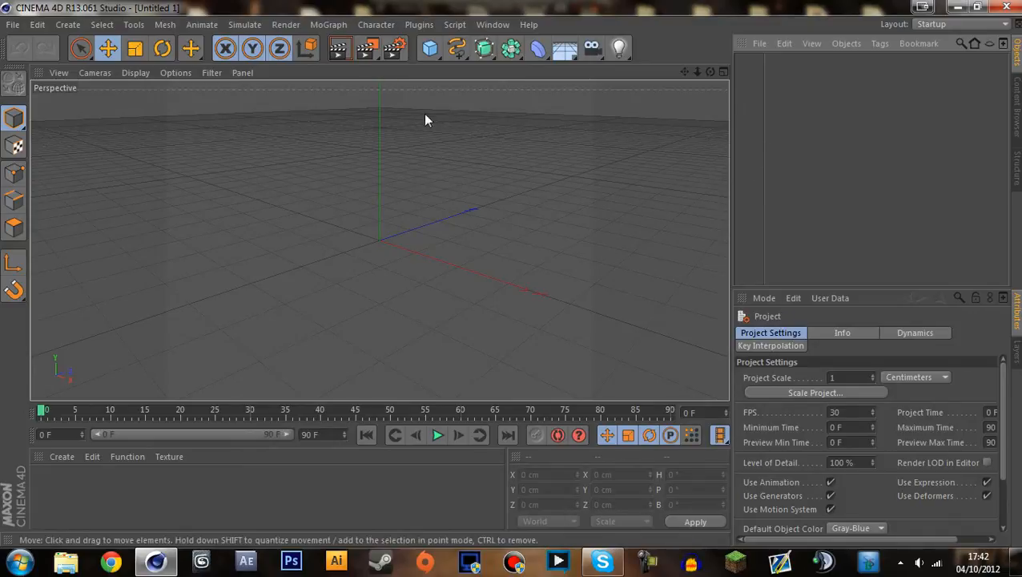
click(430, 48)
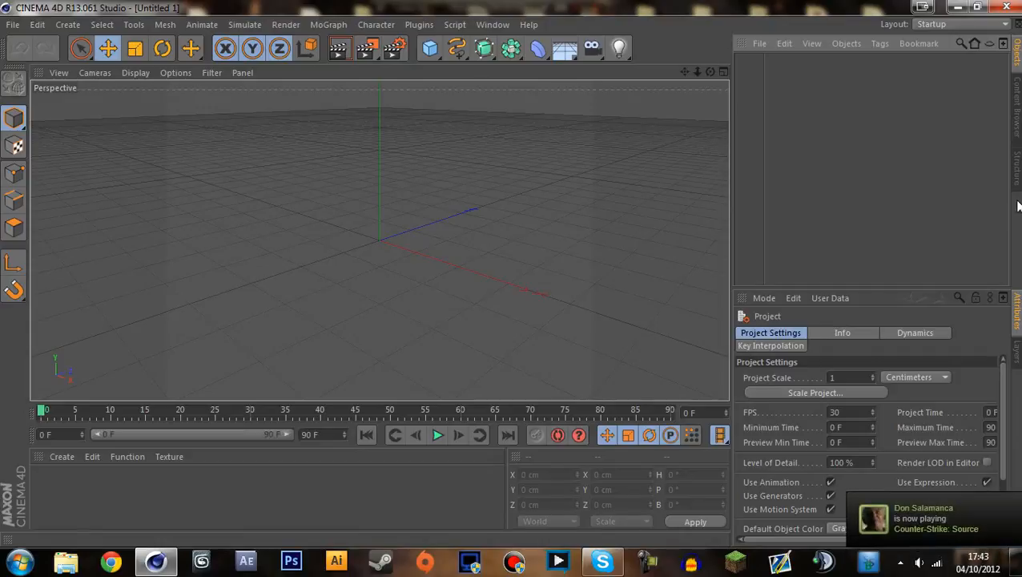
click(389, 53)
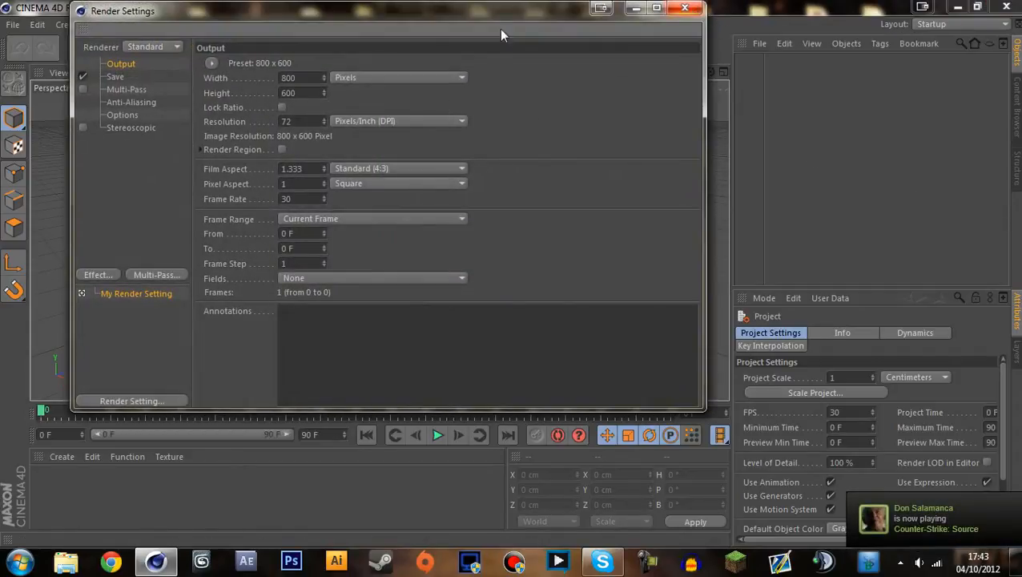
click(685, 8)
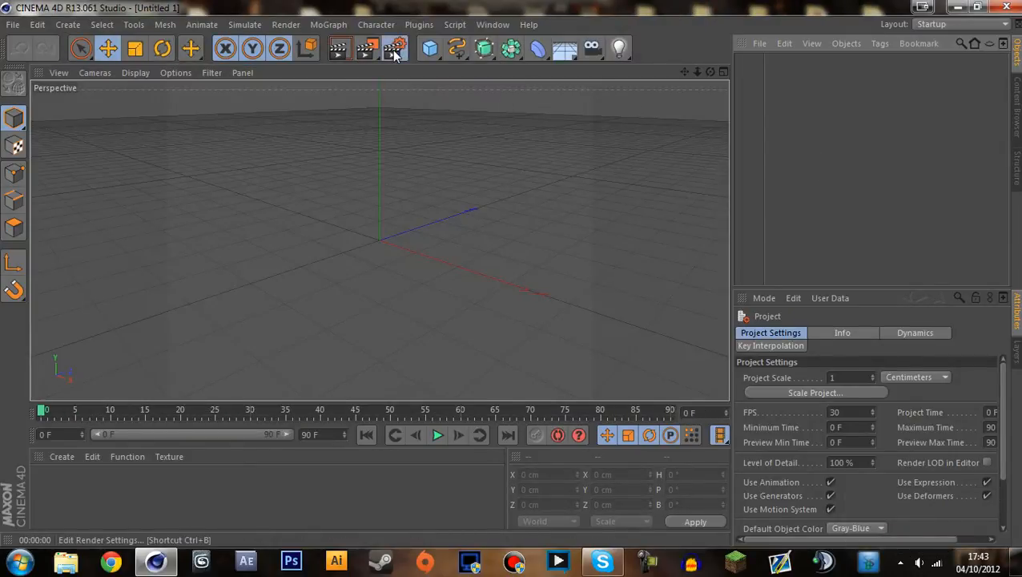
Set the render output to the HDV/HDTV 720 29.97 film/video preset.
click(393, 51)
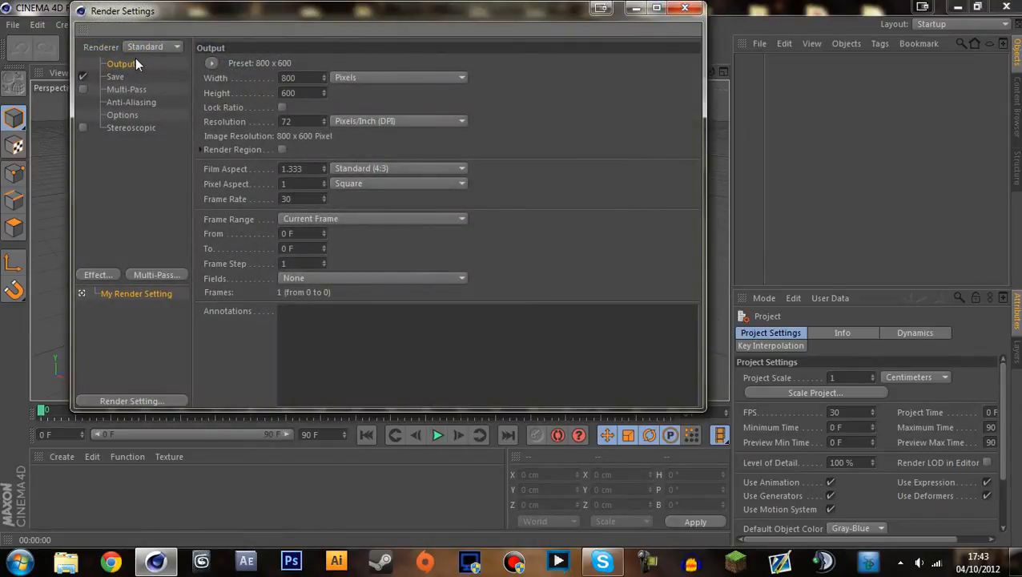
click(213, 64)
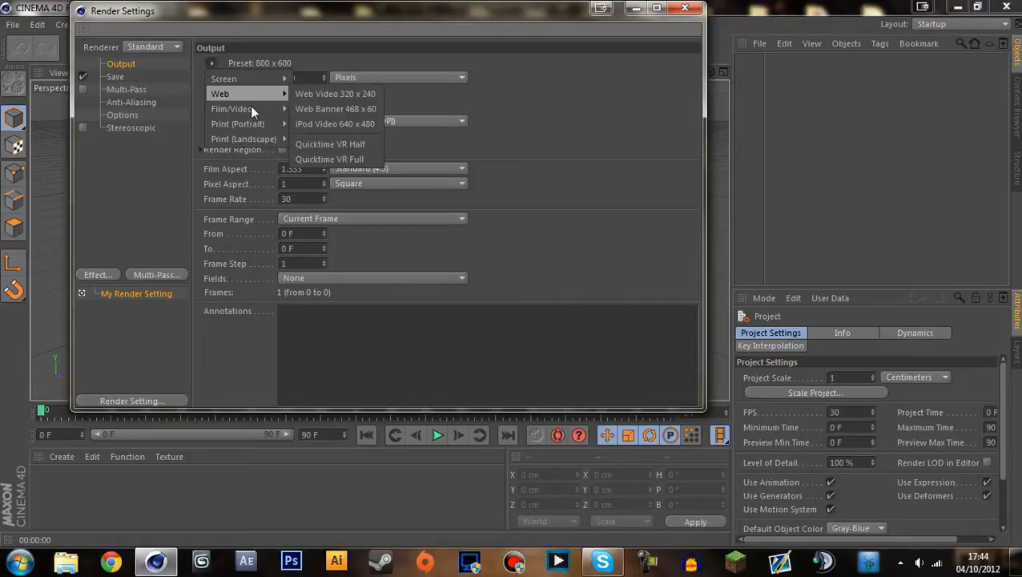
mouse_move(253, 114)
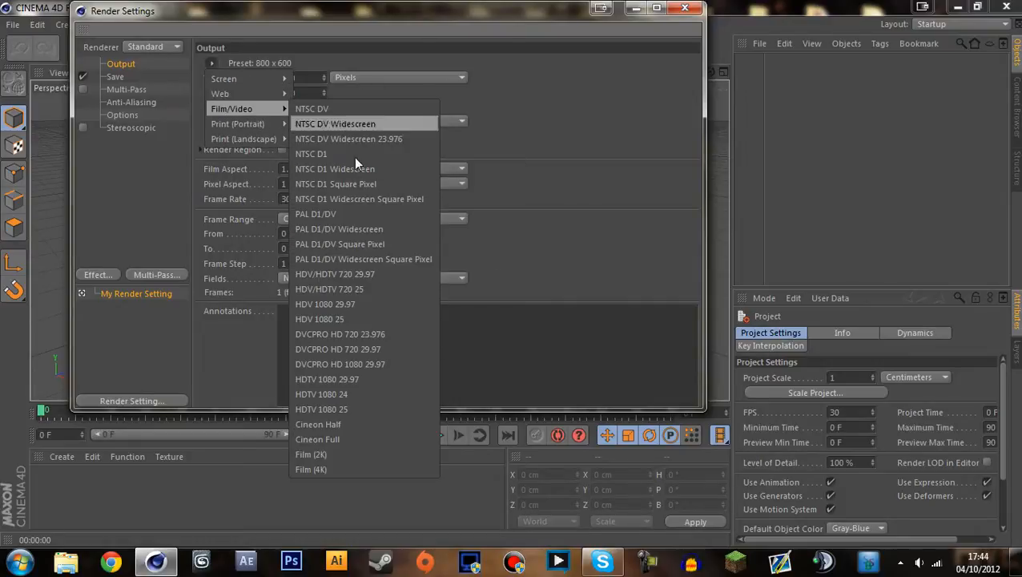
click(357, 274)
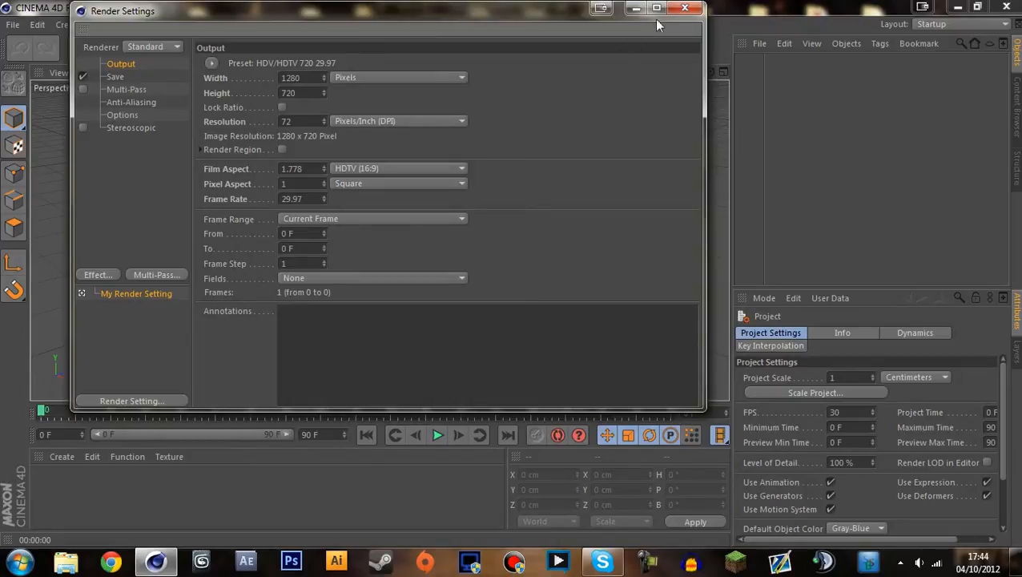
click(684, 8)
Add a cylinder primitive to the scene.
click(429, 48)
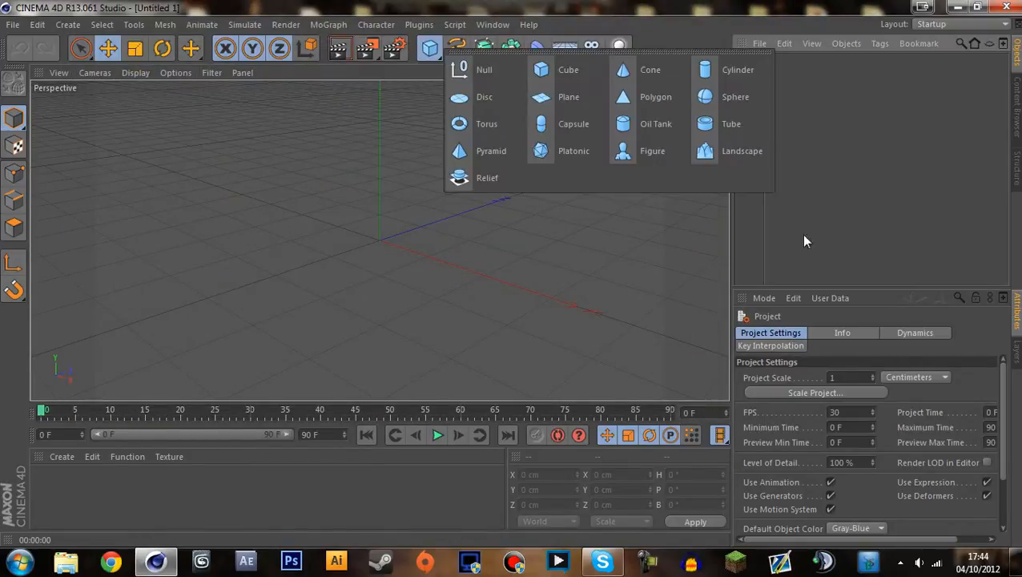
click(733, 77)
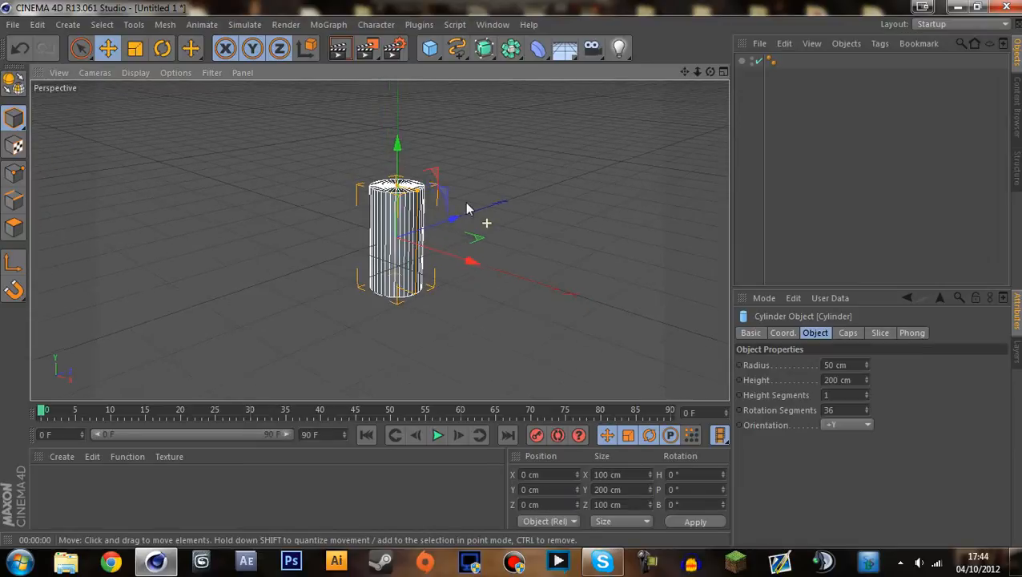
Flatten the cylinder vertically and scale it up uniformly into a disc about 323 cm wide and 21 cm thick.
scroll(464, 207, up, 5)
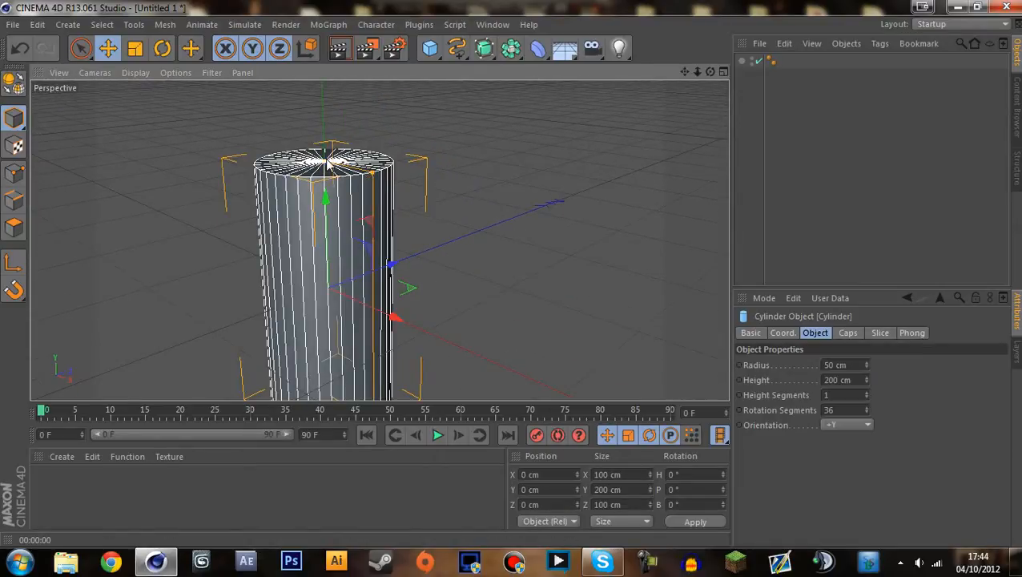
drag(329, 178, 270, 216)
key(t)
drag(373, 207, 561, 210)
scroll(400, 228, down, 4)
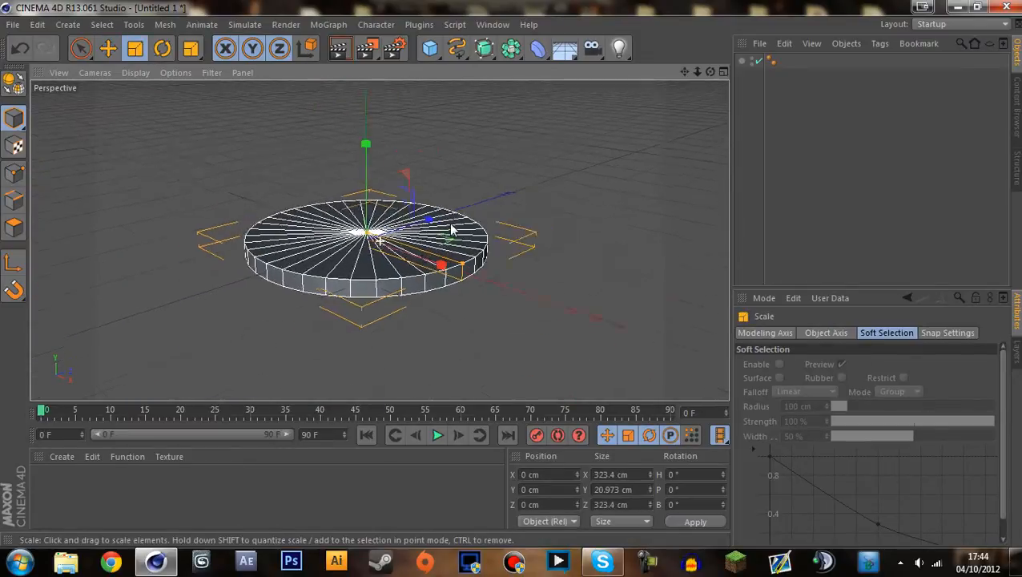
Scale the disc down slightly to about 313 cm wide and 20 cm thick.
alt+middle_drag(451, 230, 435, 276)
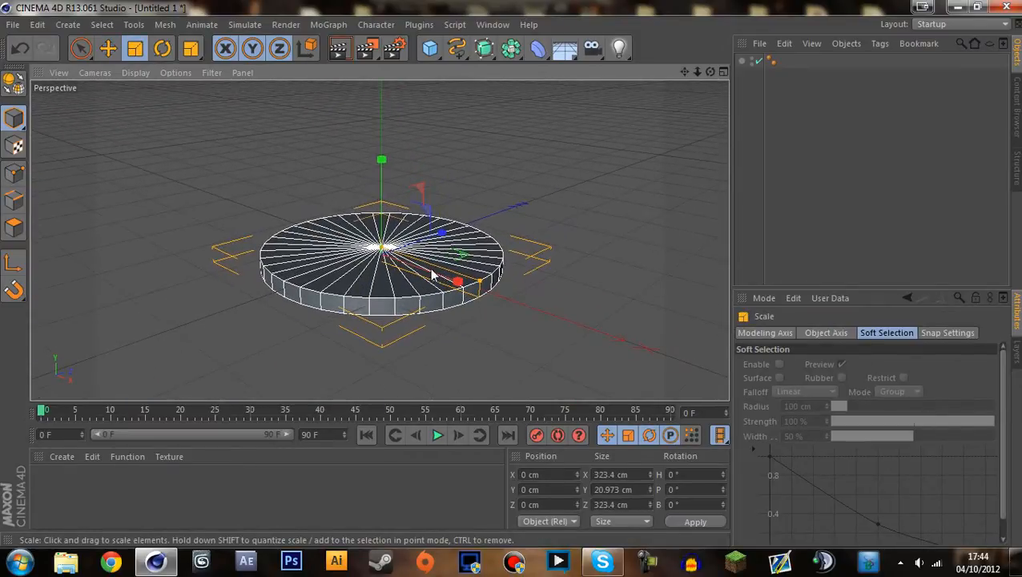
scroll(428, 273, up, 4)
scroll(429, 274, down, 3)
mouse_move(459, 230)
alt+middle_down()
mouse_move(502, 210)
mouse_move(471, 218)
alt+middle_up()
scroll(489, 242, down, 4)
scroll(504, 243, up, 4)
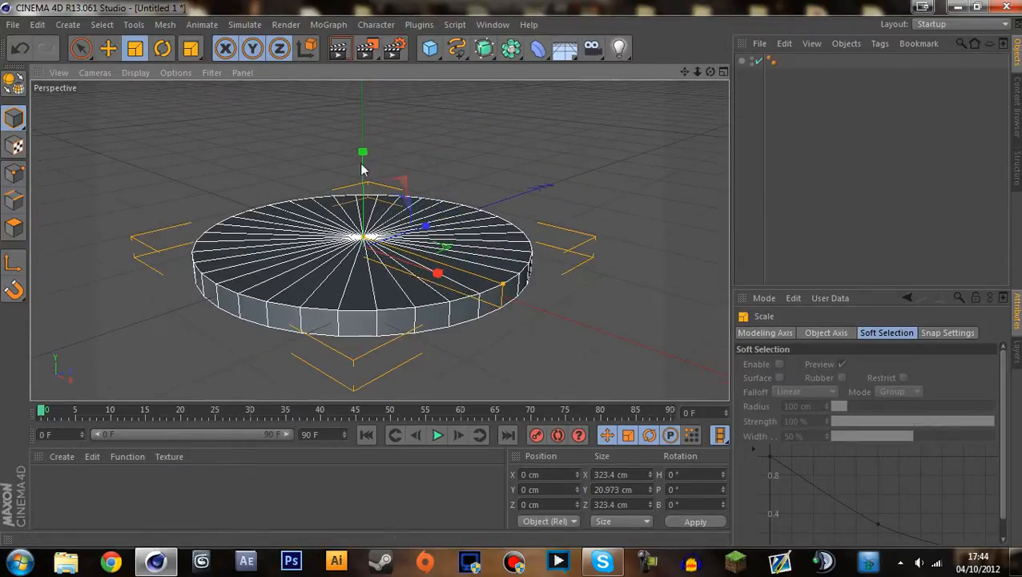
drag(361, 169, 363, 172)
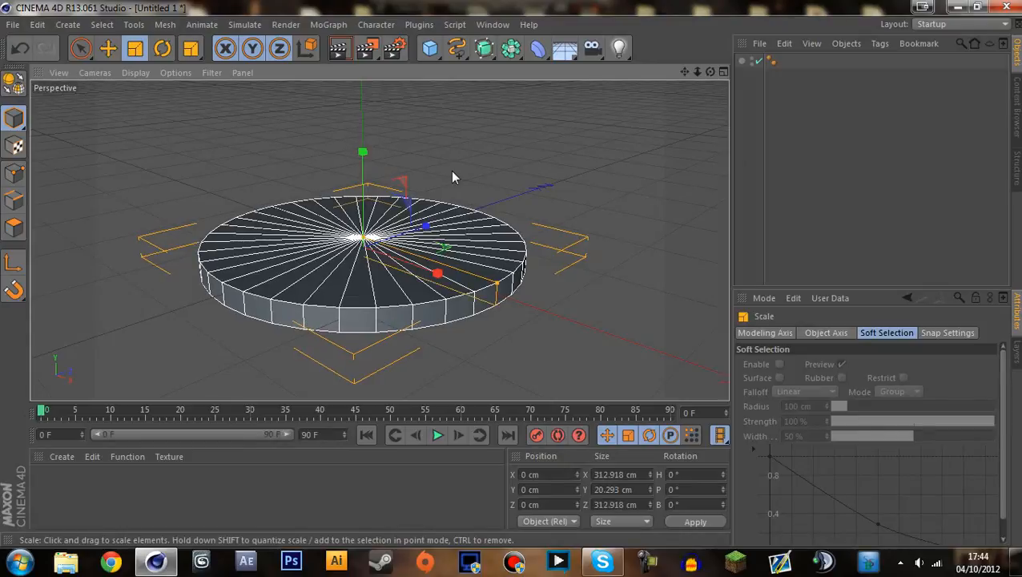
Undo all the scaling of the cylinder.
alt+drag(453, 176, 554, 186)
key(ctrl+z)
key(ctrl+z)
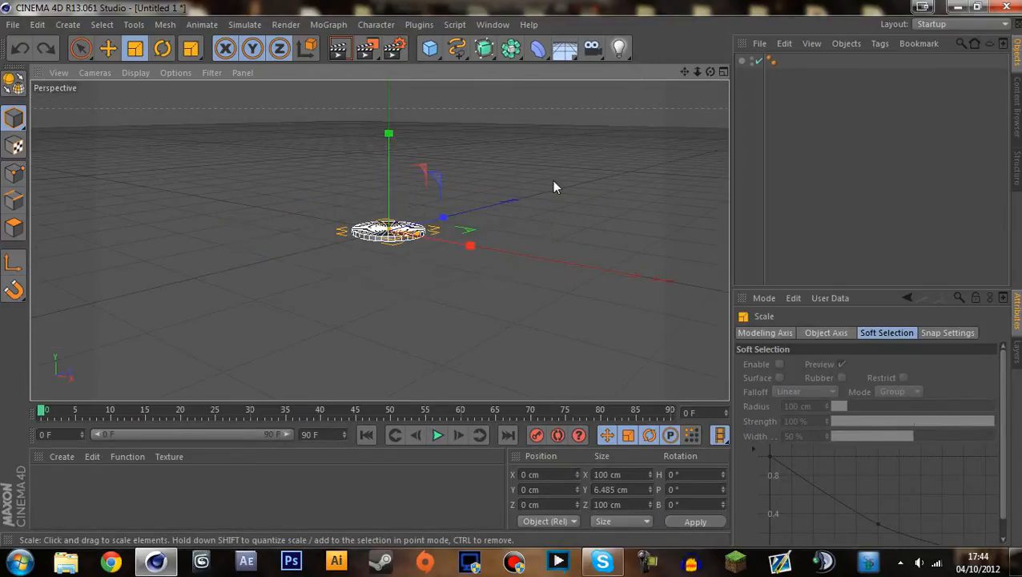
key(ctrl+z)
Try scaling the cylinder into a thin disc about 285 cm wide and 1.9 cm thick, and undo the scaling.
scroll(462, 169, up, 6)
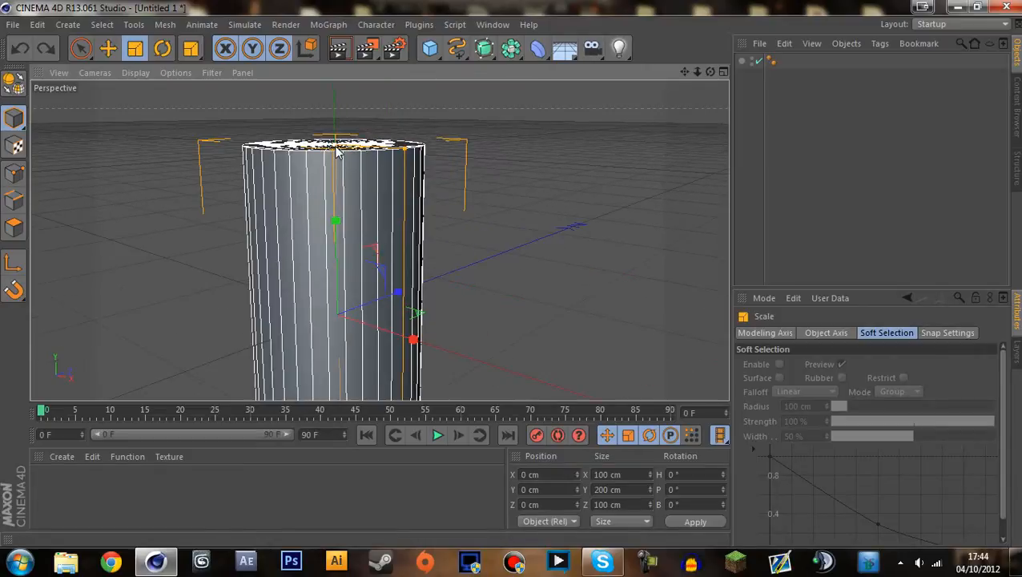
drag(337, 153, 527, 337)
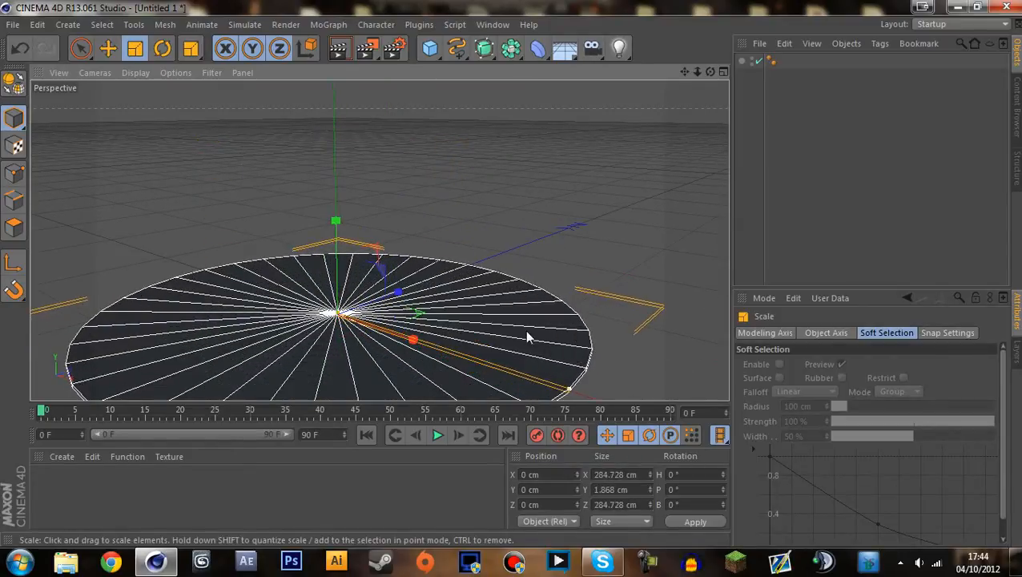
scroll(479, 157, down, 5)
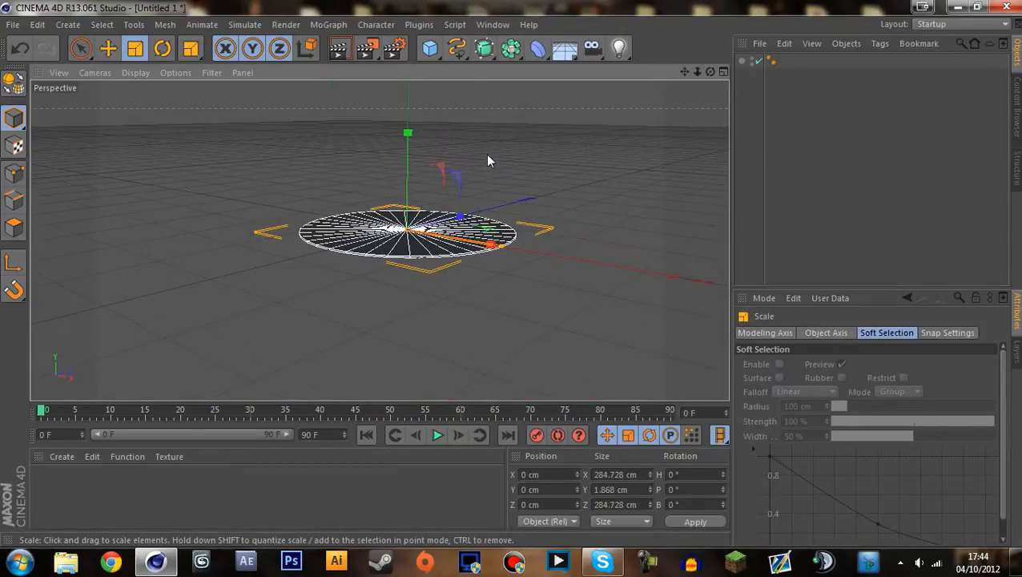
key(ctrl+z)
key(ctrl+z)
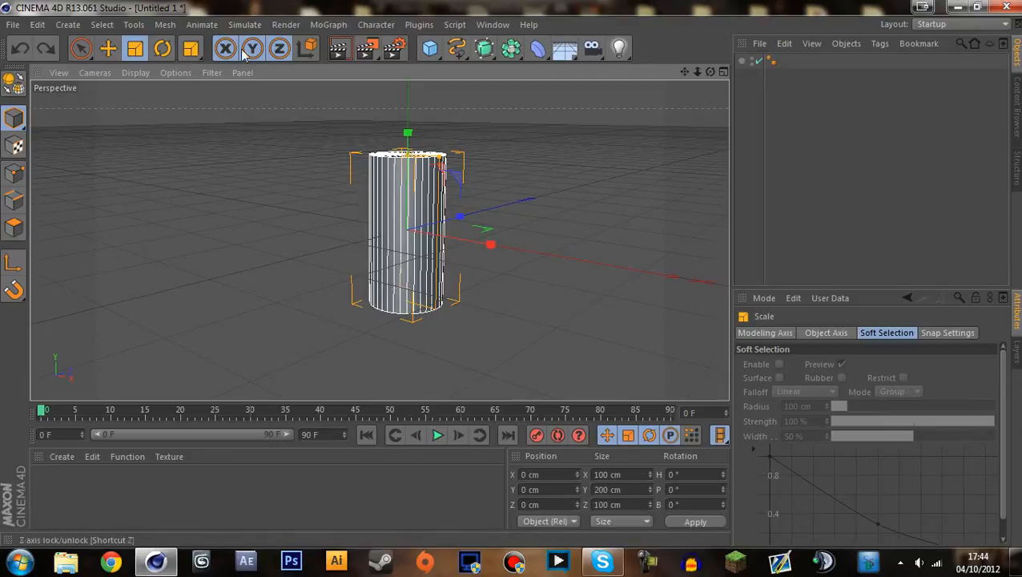
Delete the cylinder from the scene and undo the deletion.
click(108, 48)
click(743, 62)
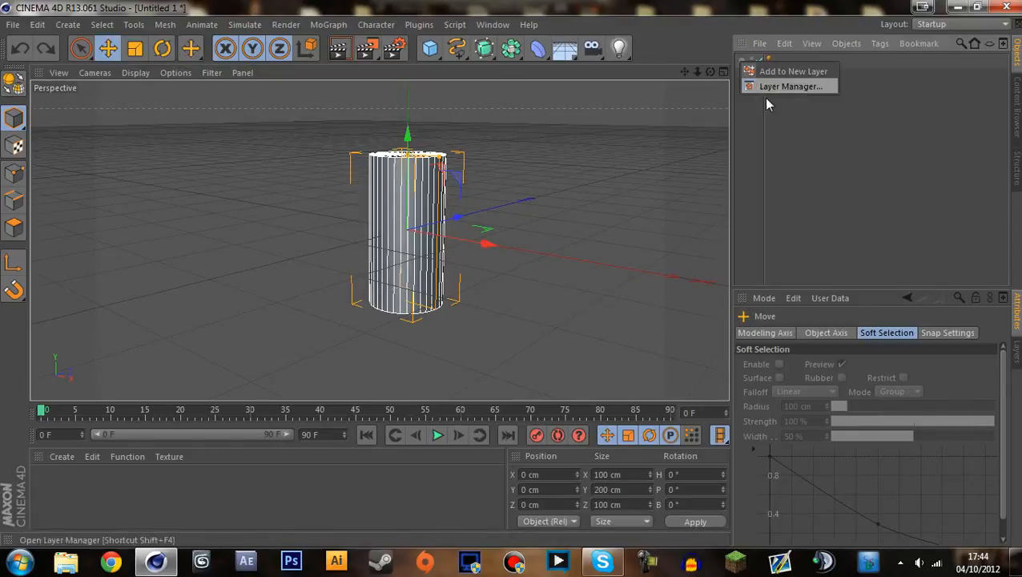
click(776, 65)
click(669, 134)
click(397, 186)
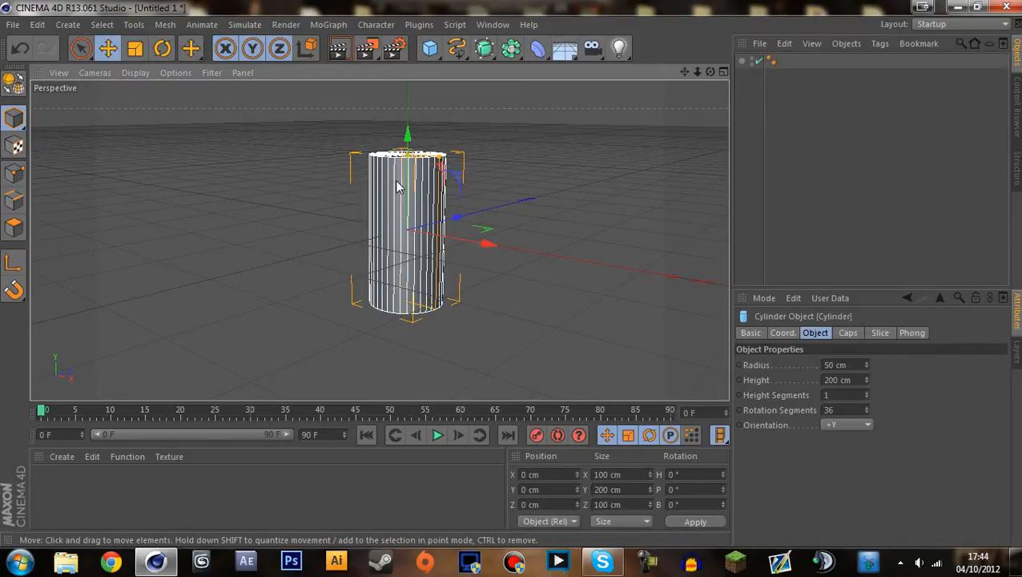
key(Delete)
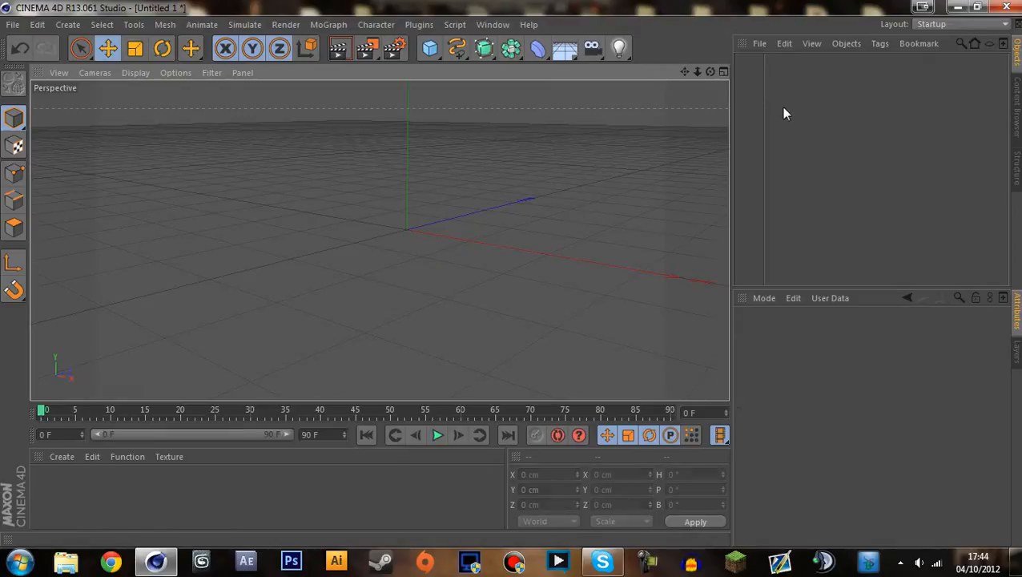
key(ctrl+z)
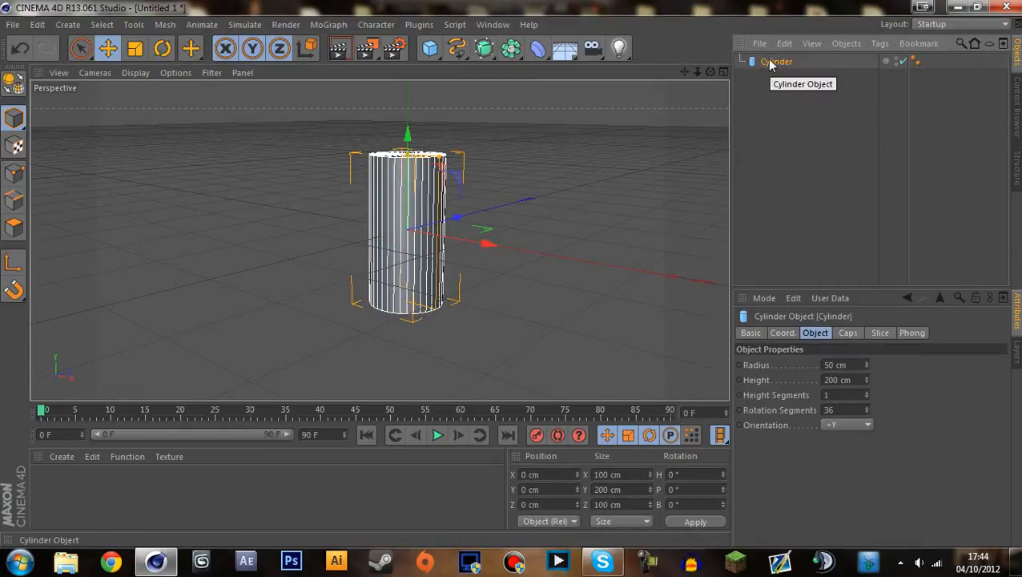
Make the cylinder editable and scale it into a disc about 244 cm wide and 15 cm thick.
key(c)
key(t)
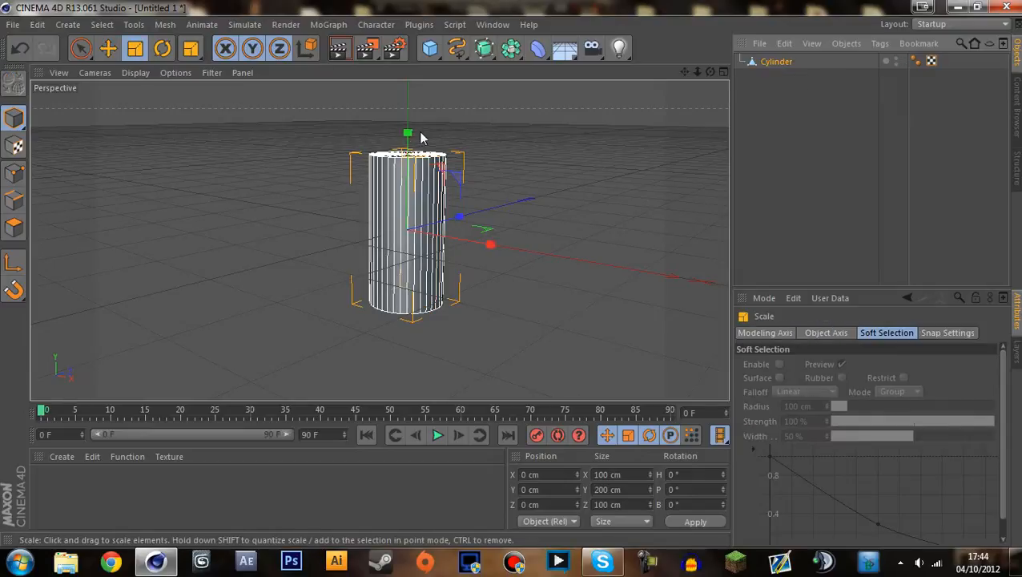
drag(409, 133, 406, 231)
drag(491, 245, 662, 225)
key(ctrl+z)
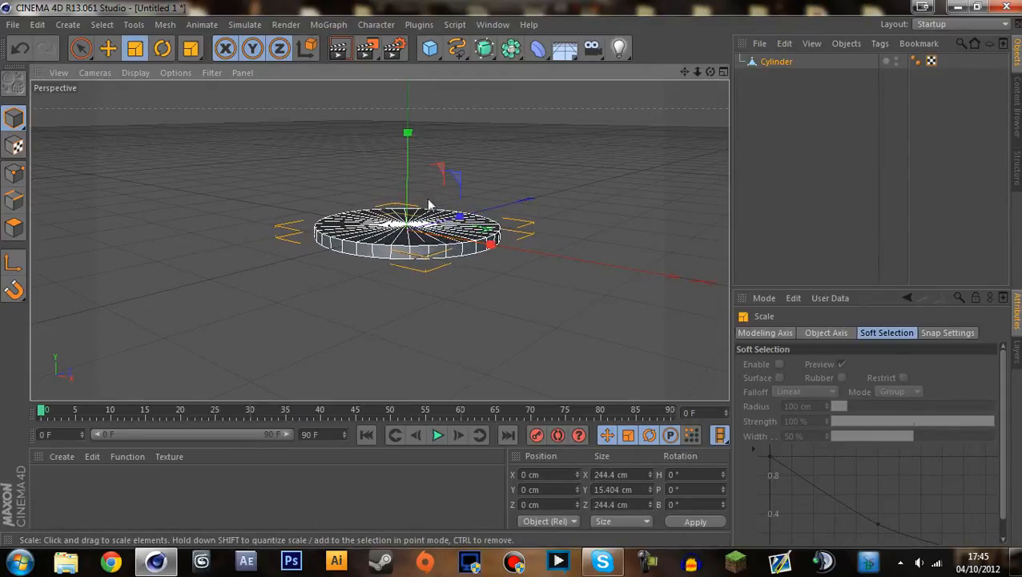
Flatten the disc vertically to about 3.2 cm thick.
drag(407, 134, 401, 238)
scroll(401, 234, up, 8)
scroll(404, 228, down, 6)
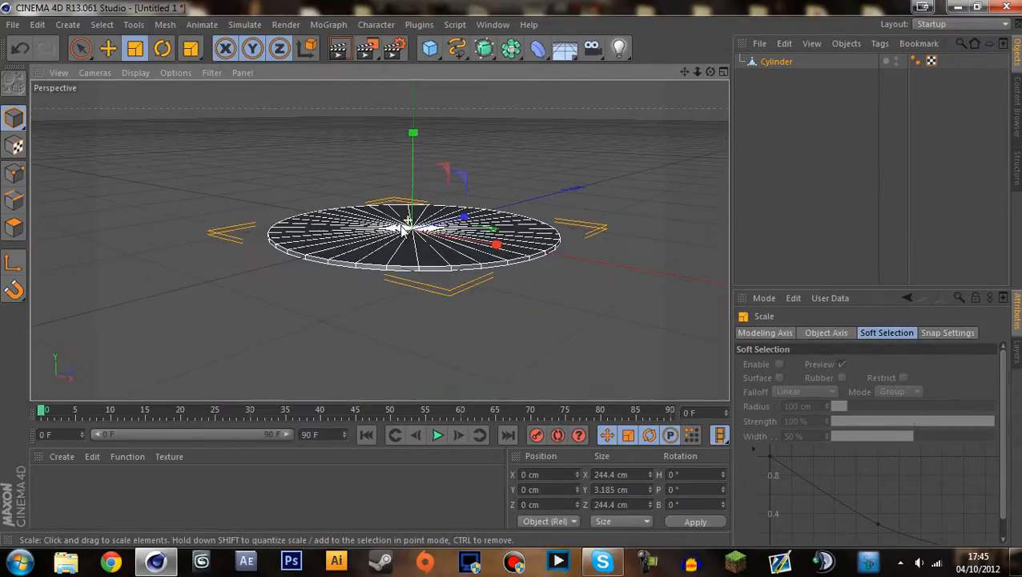
Activate the Bevel tool for the flattened disc.
alt+right_drag(407, 224, 422, 223)
scroll(422, 223, up, 6)
scroll(423, 245, down, 6)
alt+middle_drag(446, 198, 430, 202)
scroll(431, 206, up, 3)
scroll(431, 207, down, 3)
key(m)
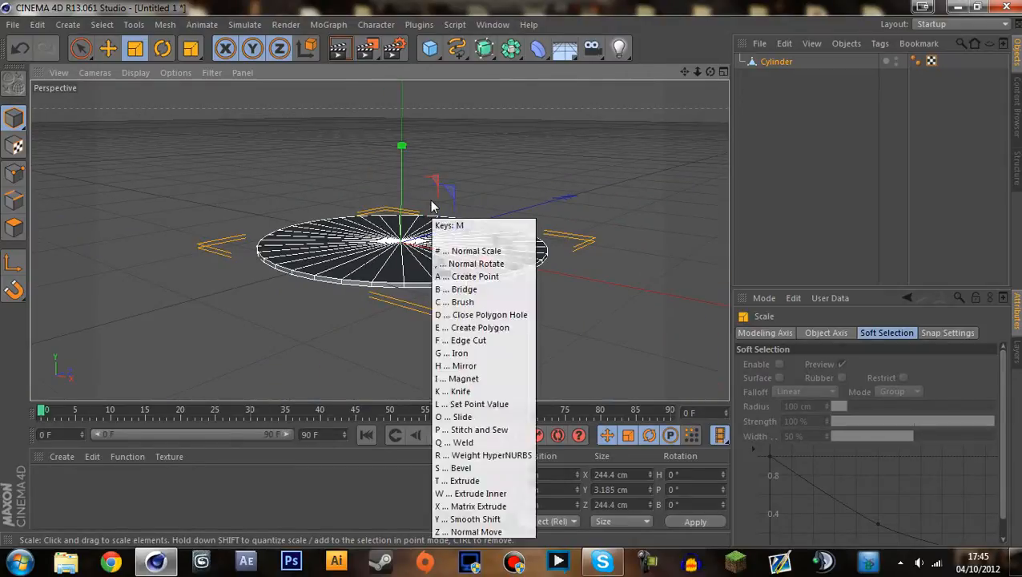
key(s)
key(m)
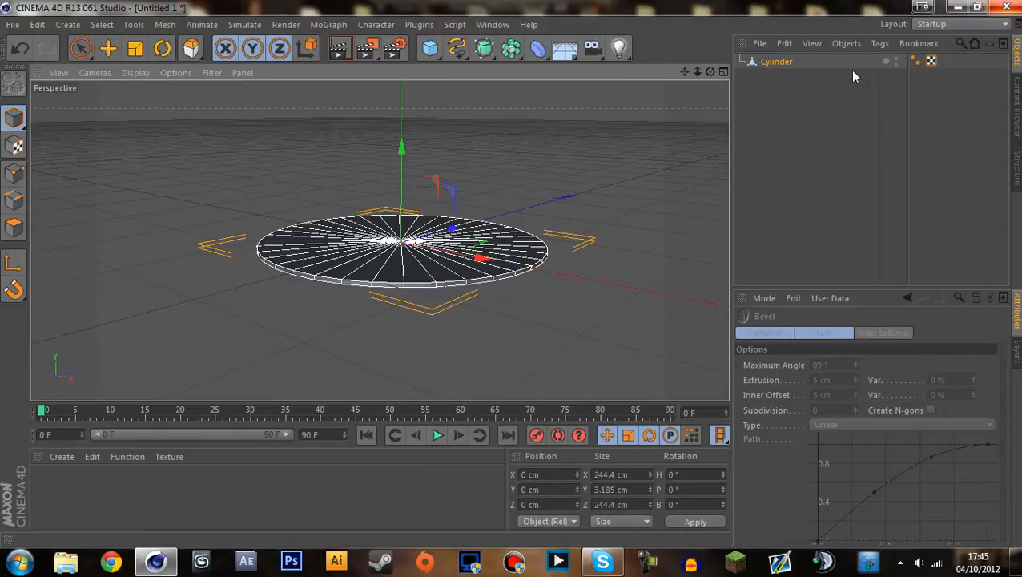
Switch the disc to polygon editing and loop-select the polygons around its outer rim.
click(781, 62)
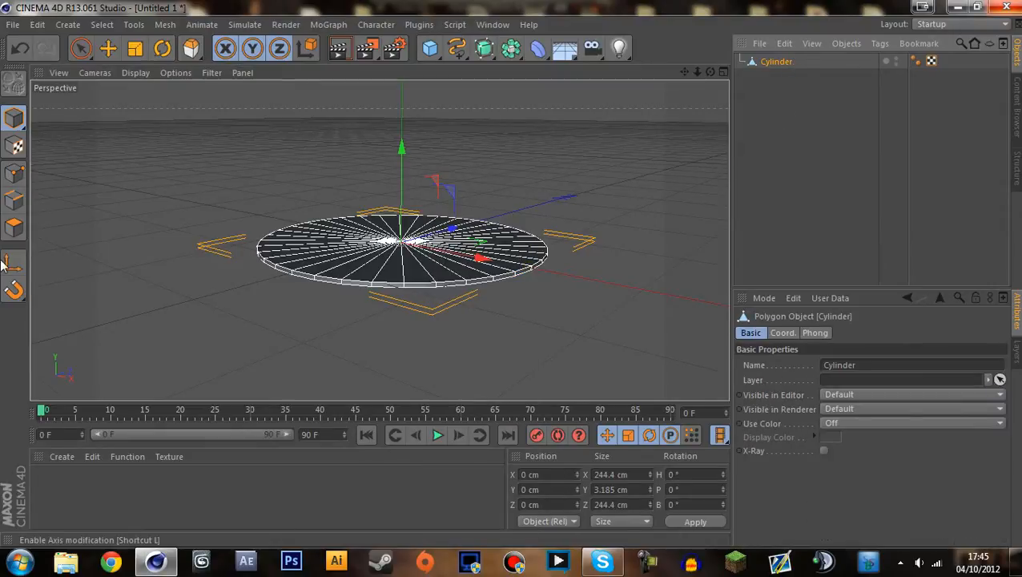
scroll(284, 270, up, 4)
scroll(282, 268, down, 4)
scroll(329, 237, up, 3)
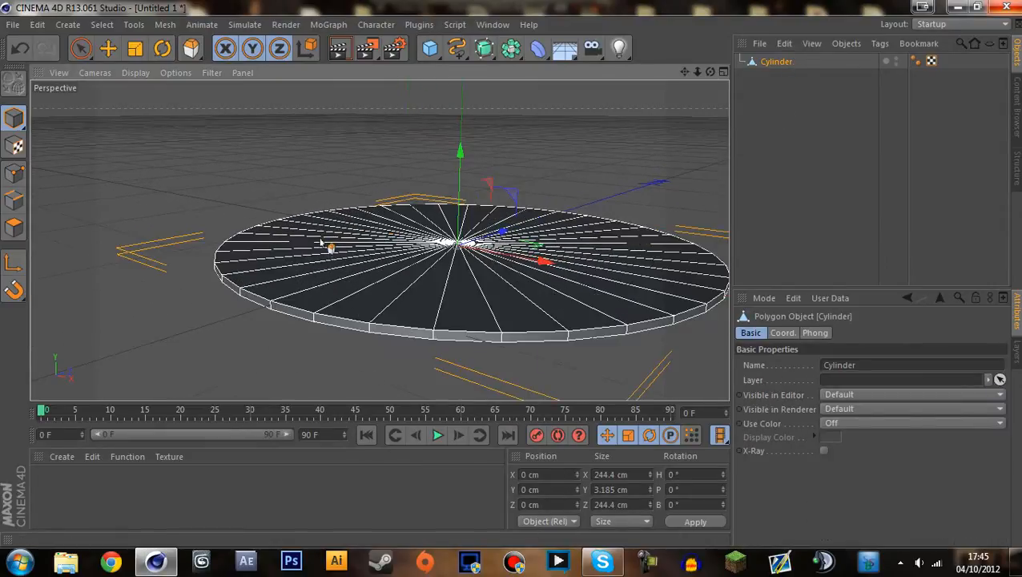
scroll(326, 237, down, 3)
click(111, 25)
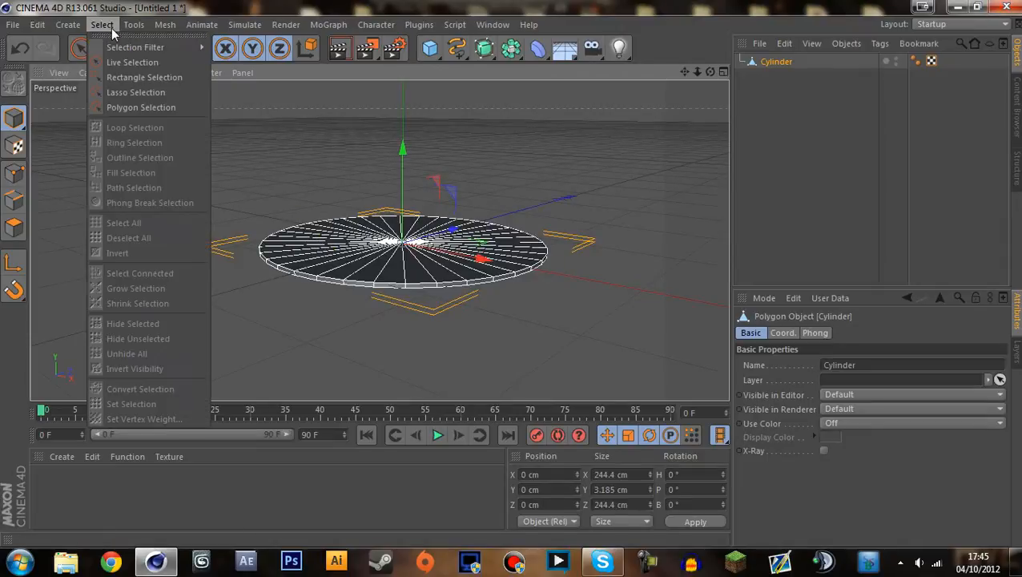
click(774, 63)
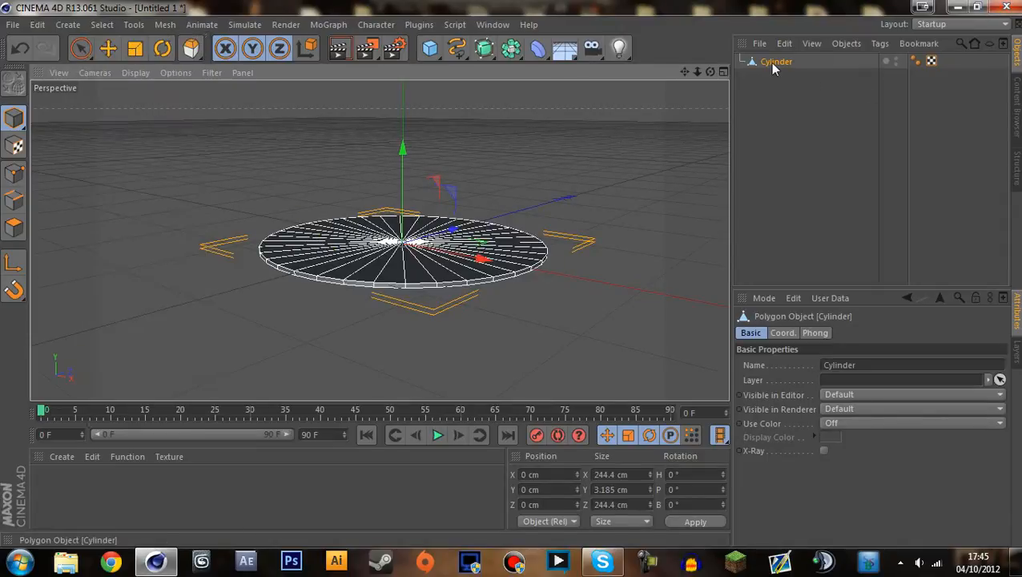
click(17, 229)
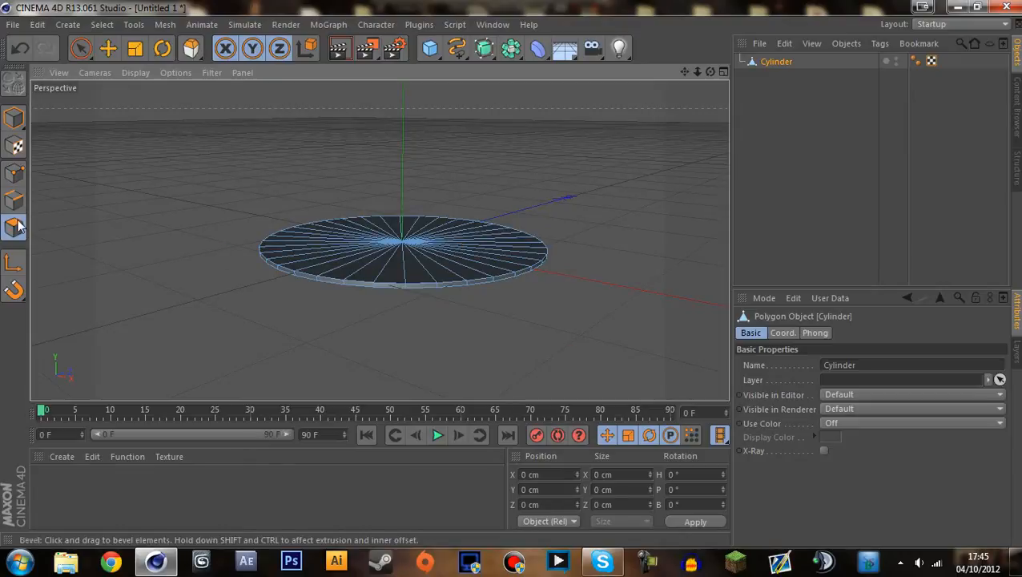
click(102, 26)
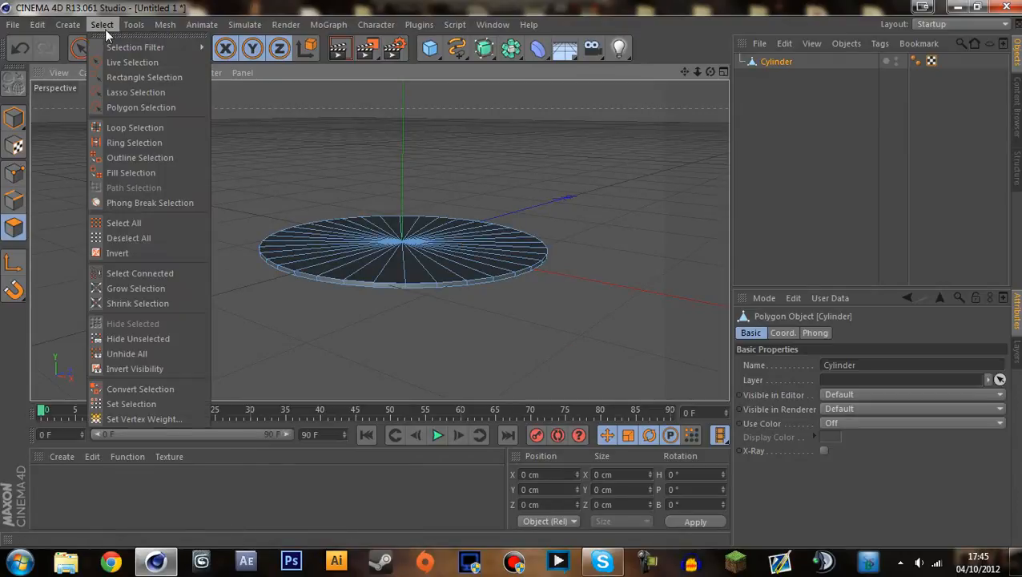
click(120, 129)
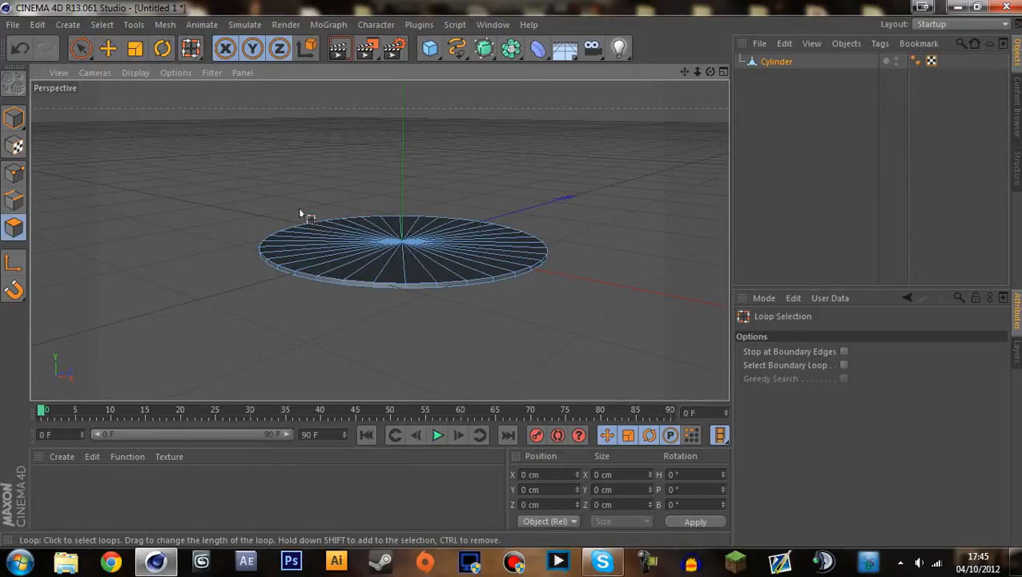
click(407, 290)
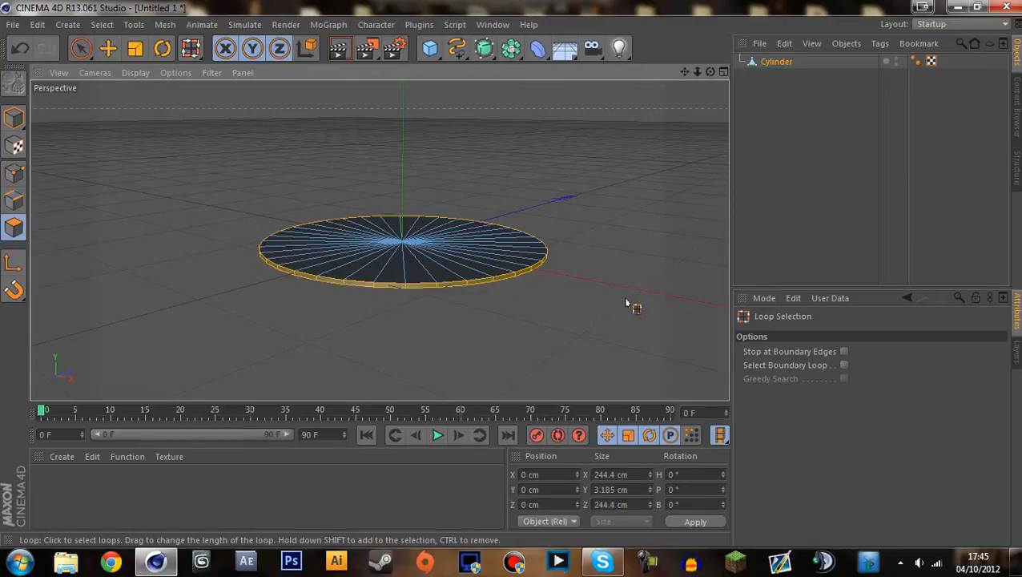
Bevel the selected rim loop by about 0.63 cm.
scroll(614, 282, up, 6)
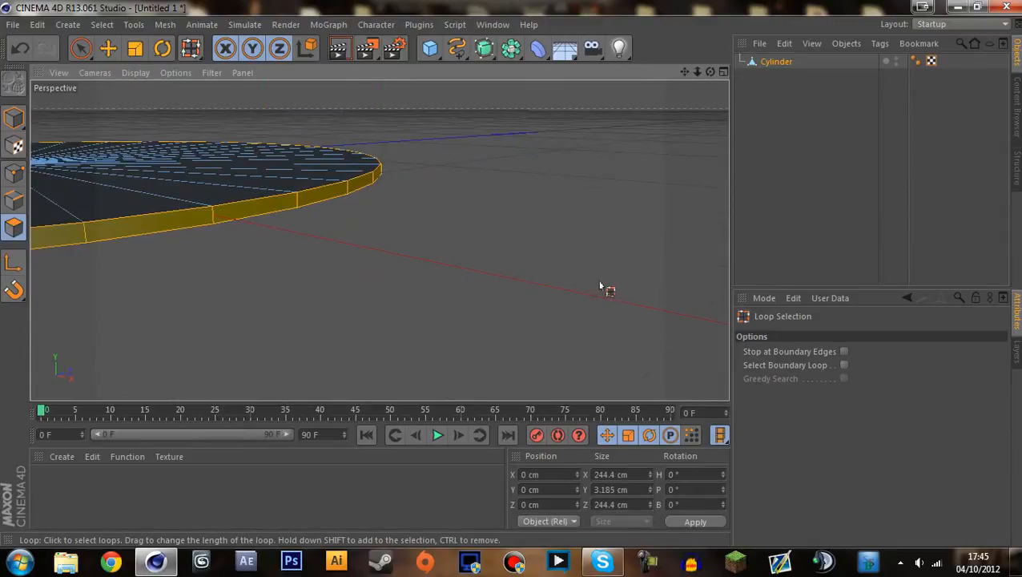
key(m)
key(s)
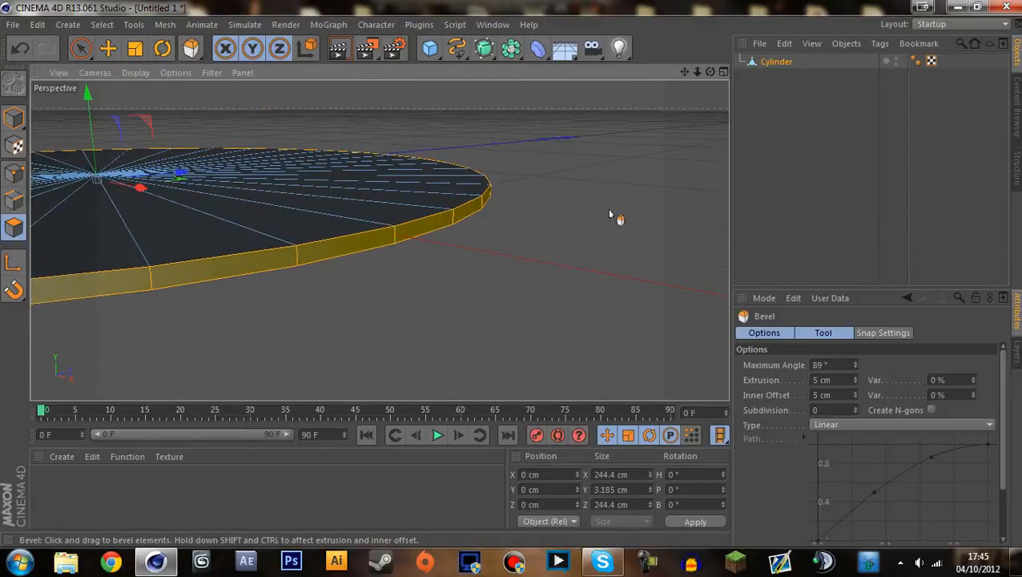
drag(517, 199, 555, 198)
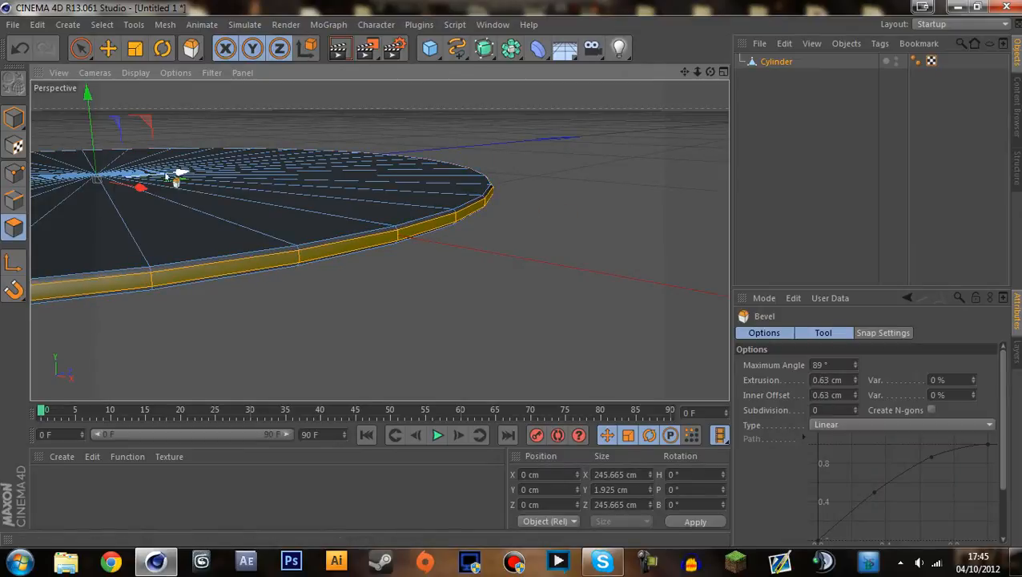
Scale the rim loop to about 252.5 cm wide and 0.8 cm thick, and lower it to about -2.4 cm in Y.
click(136, 49)
drag(414, 141, 463, 146)
mouse_move(96, 125)
mouse_down()
mouse_move(95, 163)
mouse_move(92, 142)
mouse_up()
click(108, 49)
alt+middle_drag(409, 244, 241, 281)
scroll(192, 245, down, 3)
scroll(210, 244, down, 5)
scroll(256, 240, up, 5)
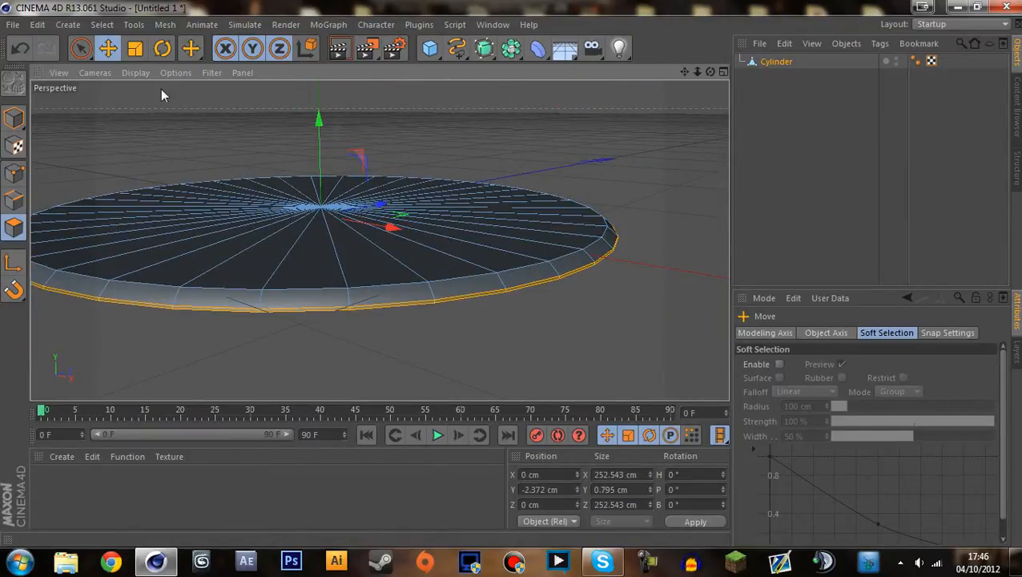
Loop-select all polygons of the disc's upper face.
key(u)
key(l)
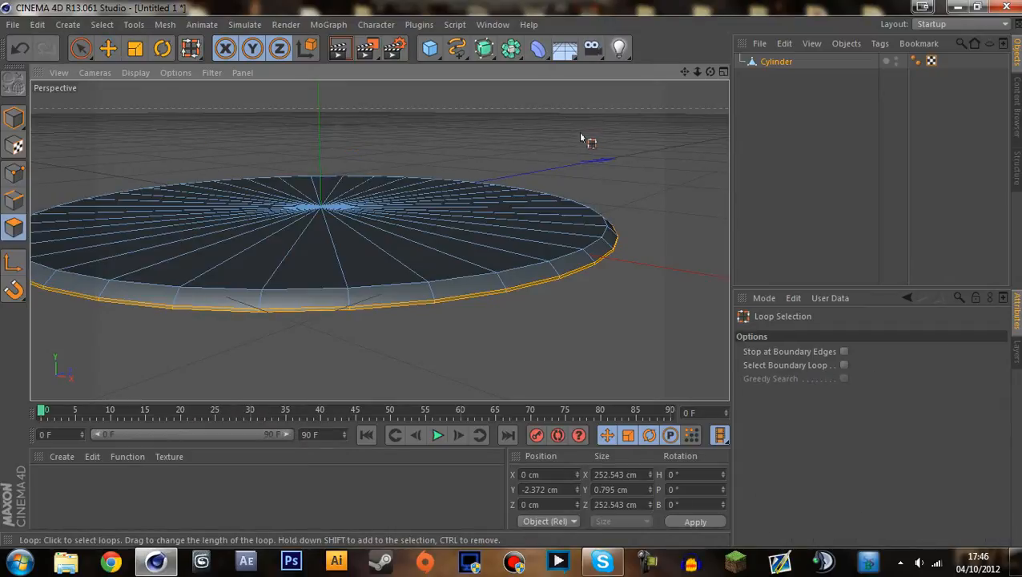
click(514, 246)
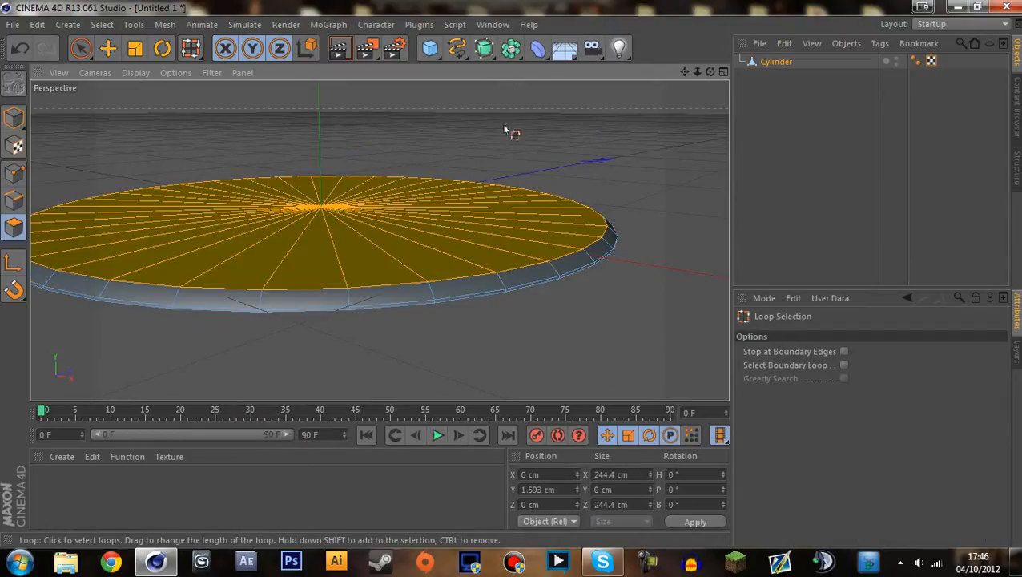
Bevel the upper face by about 11.8 cm and scale it inward to about 50.3 cm wide.
scroll(484, 139, down, 3)
scroll(486, 139, up, 3)
alt+middle_drag(479, 146, 526, 144)
scroll(546, 139, down, 3)
scroll(521, 143, up, 3)
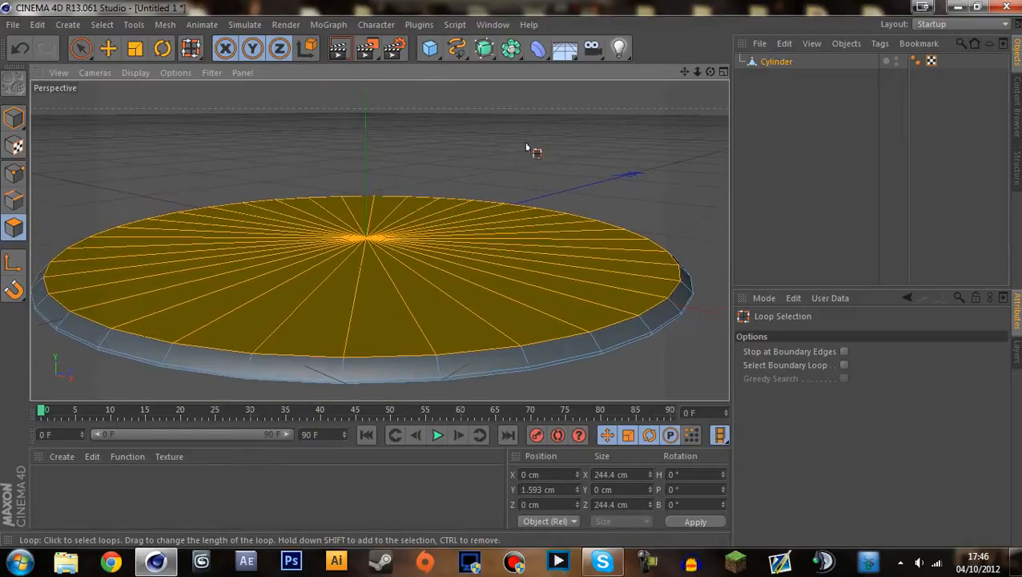
key(m)
key(s)
drag(544, 165, 514, 139)
click(136, 50)
drag(353, 150, 45, 159)
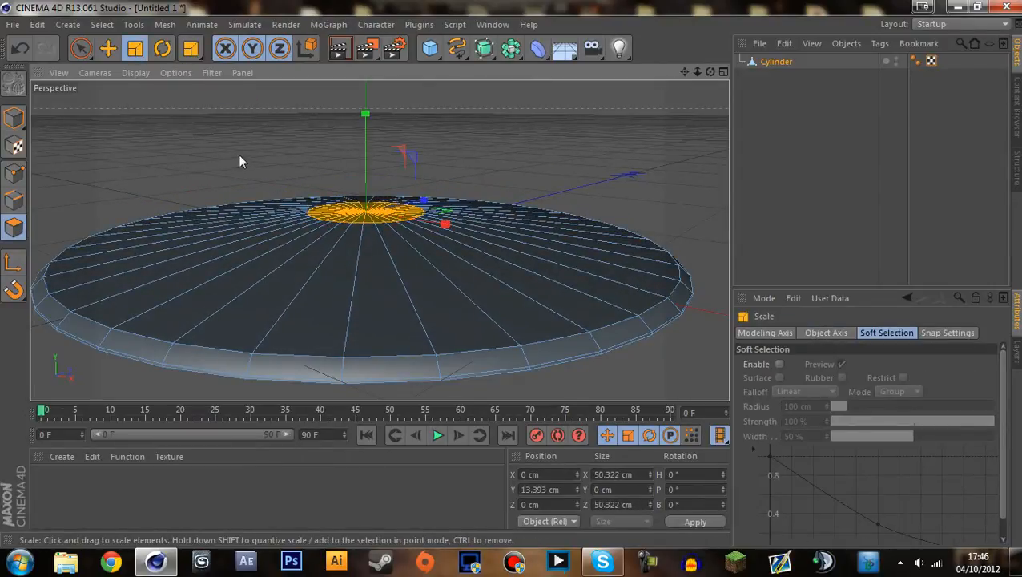
Bevel the small central face, shrink it to about 45 cm wide and raise it to about 16.6 cm in Y.
key(m)
key(s)
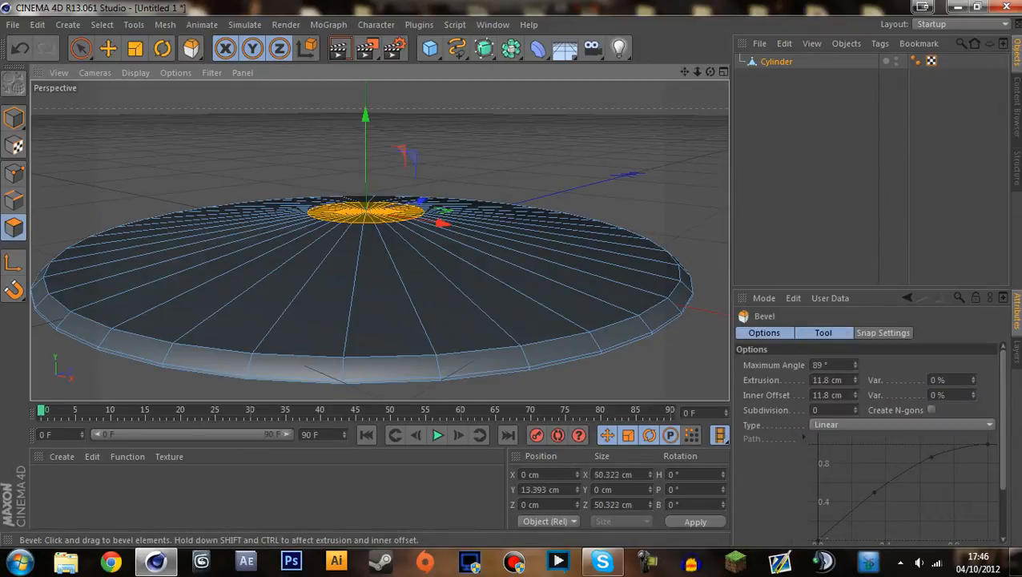
scroll(453, 173, up, 4)
drag(390, 171, 407, 161)
click(136, 54)
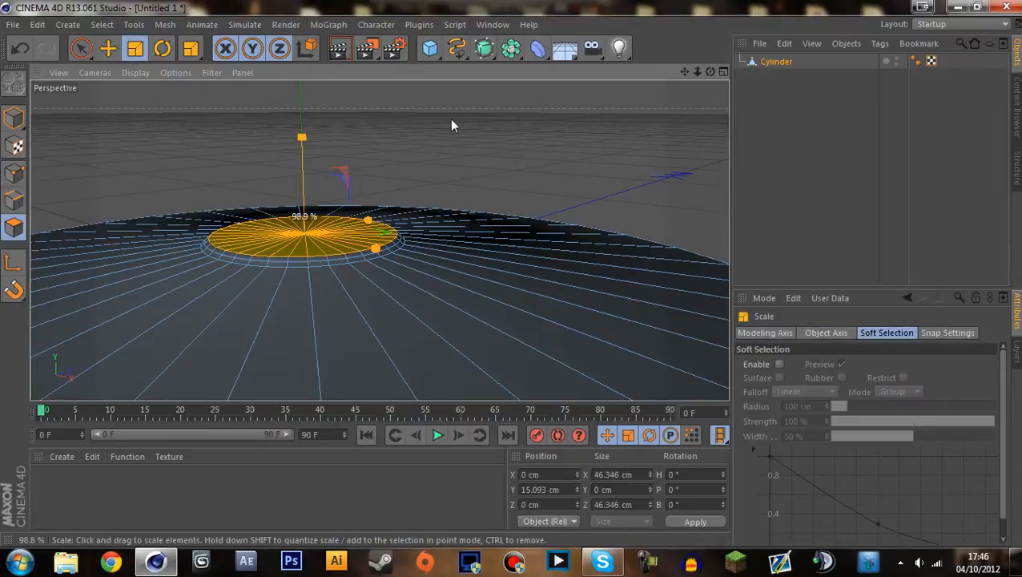
drag(449, 118, 434, 119)
drag(300, 166, 299, 153)
Bevel the central face by about 0.2 cm and pull it straight up into a column.
key(m)
key(s)
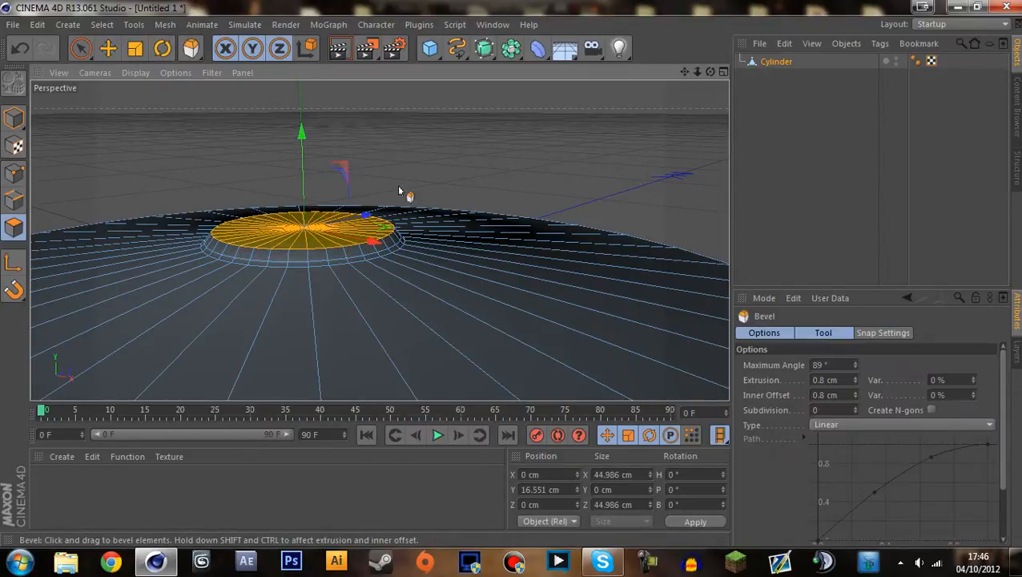
drag(379, 184, 373, 183)
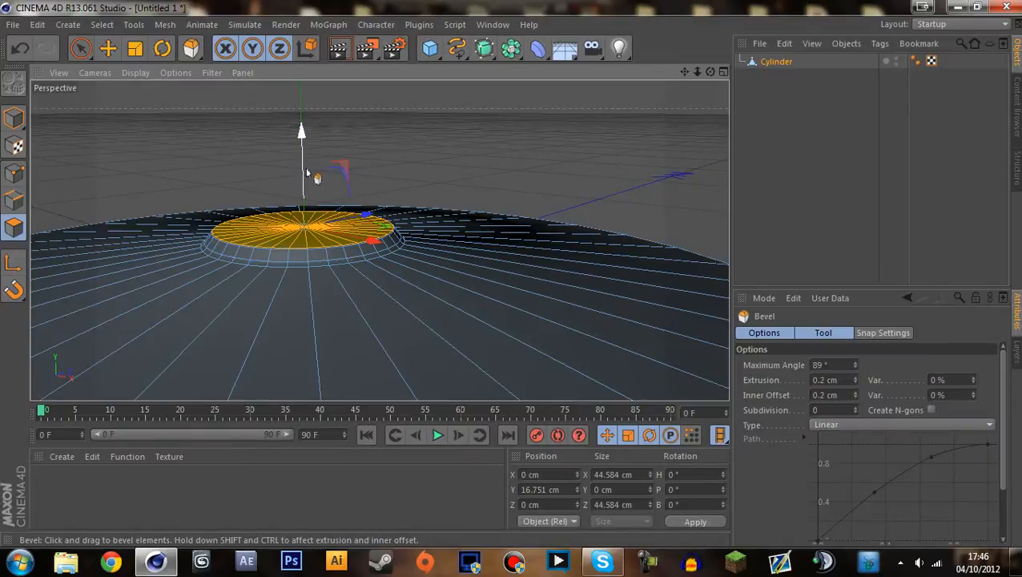
drag(305, 166, 303, 40)
Bevel the column's end face by about 0.7 cm.
alt+middle_drag(545, 138, 570, 207)
alt+right_drag(570, 207, 515, 155)
alt+middle_drag(547, 148, 535, 261)
alt+right_drag(543, 231, 514, 269)
alt+middle_drag(519, 200, 508, 89)
alt+drag(509, 88, 507, 51)
alt+middle_drag(510, 73, 503, 245)
mouse_move(503, 245)
alt+right_down()
mouse_move(494, 249)
mouse_move(516, 245)
alt+right_up()
alt+middle_drag(517, 245, 572, 193)
drag(571, 191, 598, 192)
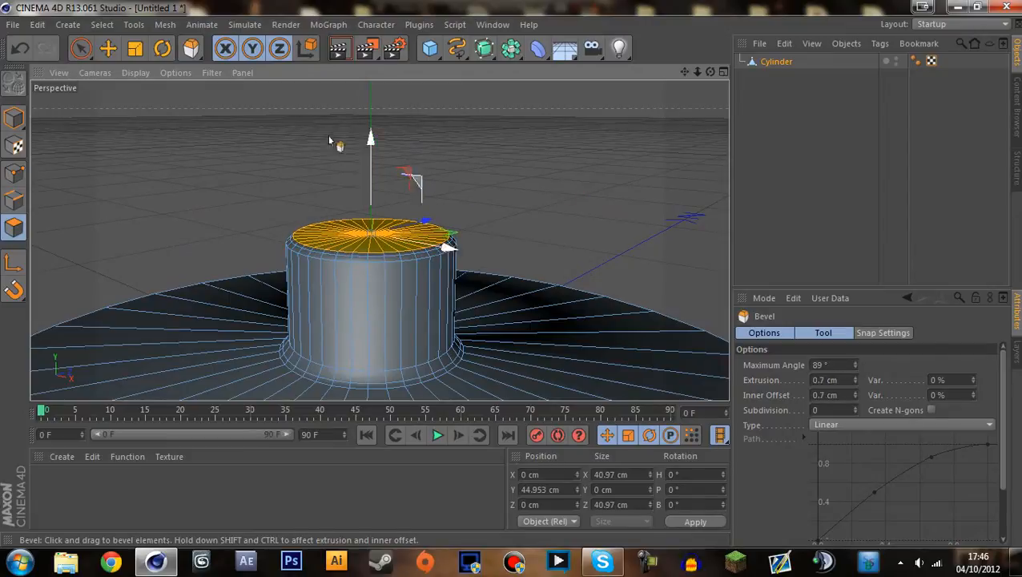
Scale the column's end face outward to about 94.1 cm wide.
click(134, 49)
drag(232, 152, 402, 152)
scroll(473, 151, down, 4)
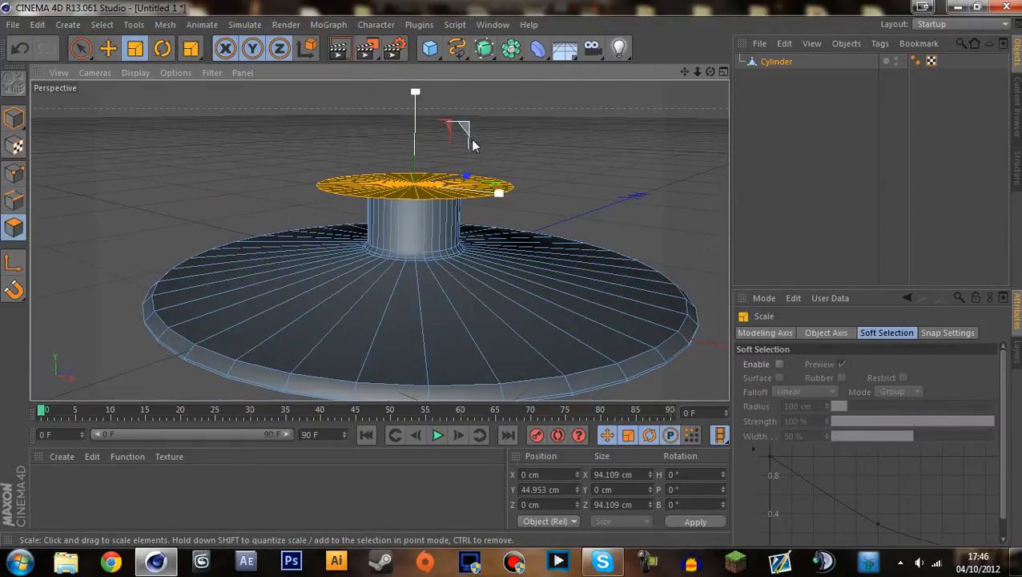
Bevel the flared end face and widen it into an upper disc about 294.8 cm across.
key(m)
key(s)
drag(553, 177, 709, 152)
click(135, 49)
scroll(583, 131, down, 3)
alt+drag(582, 131, 404, 236)
scroll(404, 237, up, 7)
alt+middle_drag(443, 201, 491, 254)
scroll(479, 253, down, 4)
scroll(464, 245, down, 3)
alt+right_drag(464, 254, 433, 297)
alt+drag(623, 325, 562, 228)
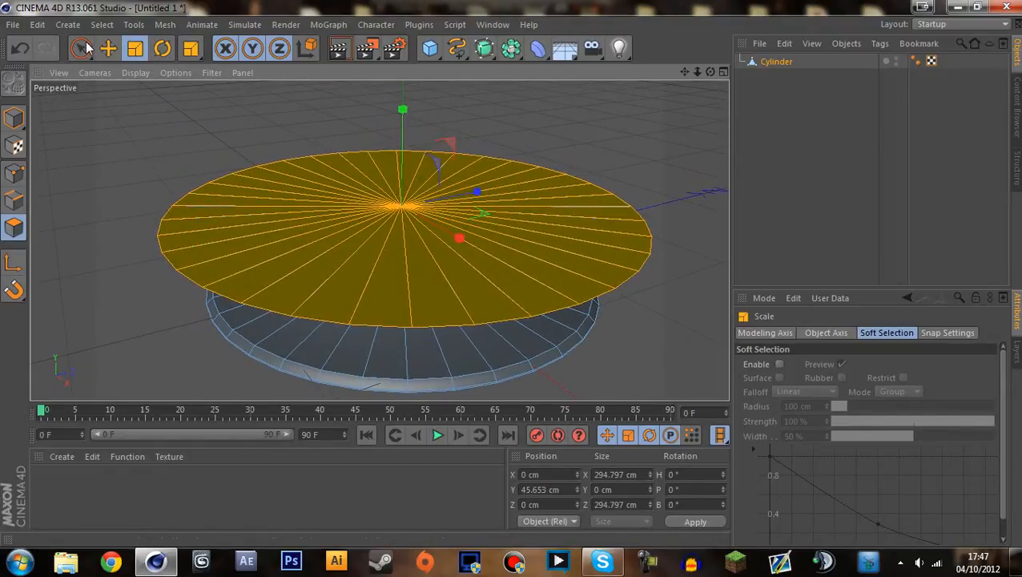
Raise the upper disc's face to about 48.5 cm in Y and bevel it by about 3.2 cm.
drag(405, 121, 403, 116)
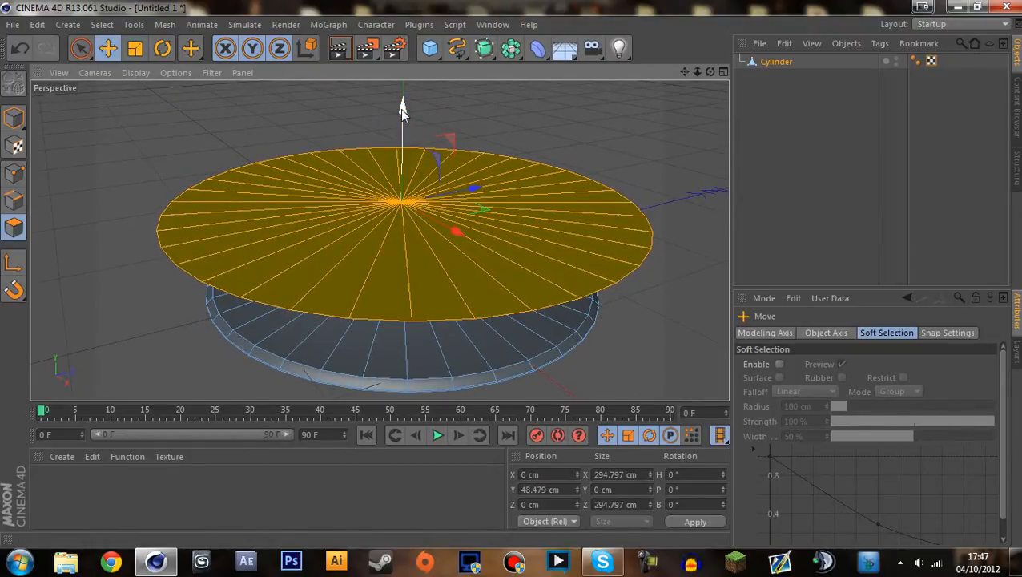
key(m)
key(s)
drag(529, 119, 548, 118)
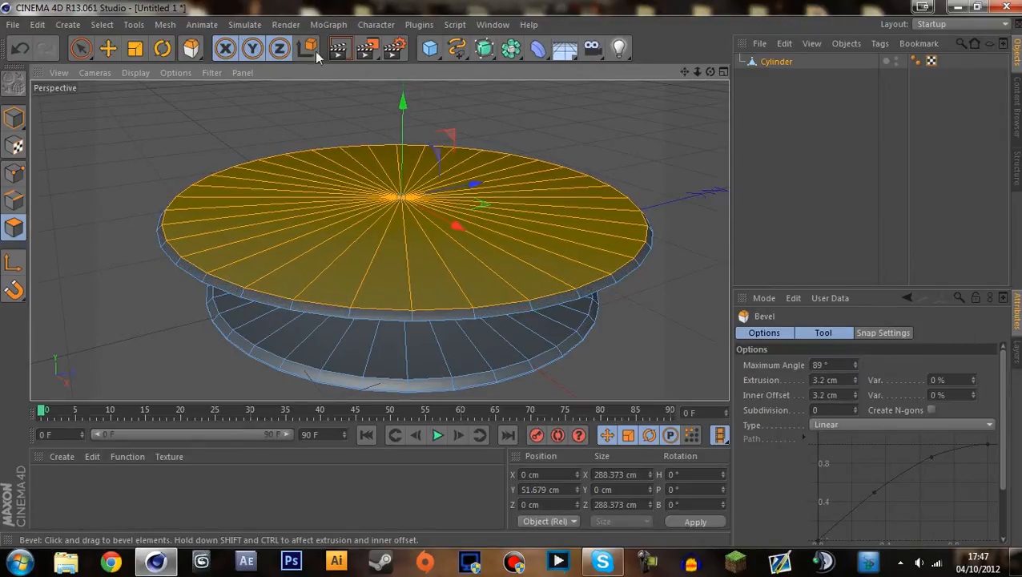
Scale the upper disc's face slightly inward to about 288.1 cm wide.
click(135, 48)
drag(218, 115, 191, 122)
alt+middle_drag(167, 199, 194, 141)
scroll(190, 142, up, 5)
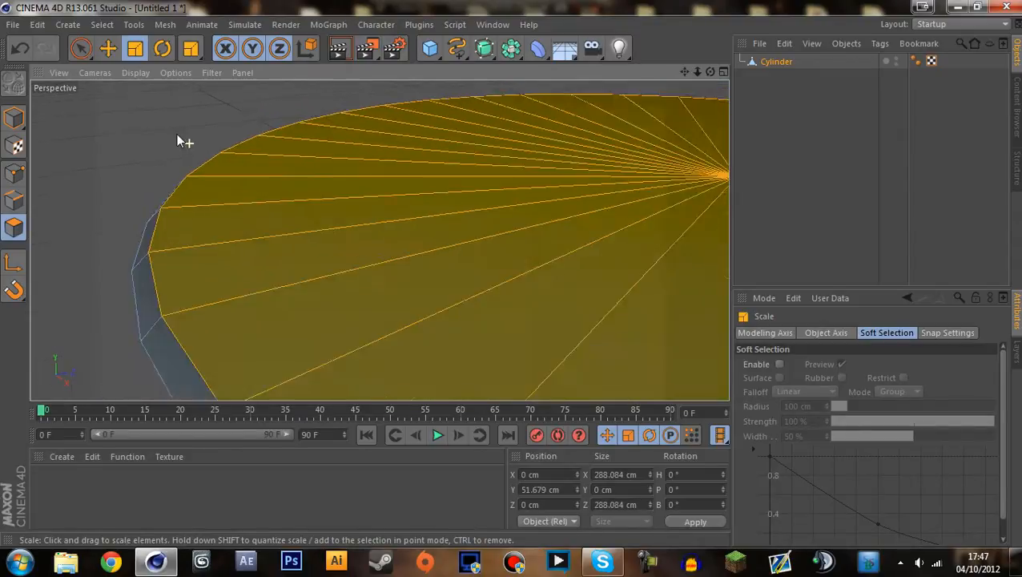
scroll(176, 134, down, 5)
alt+drag(165, 123, 156, 129)
Bevel the upper disc's face again and adjust it to about 287.1 cm wide at about 49.1 cm in Y.
key(m)
key(s)
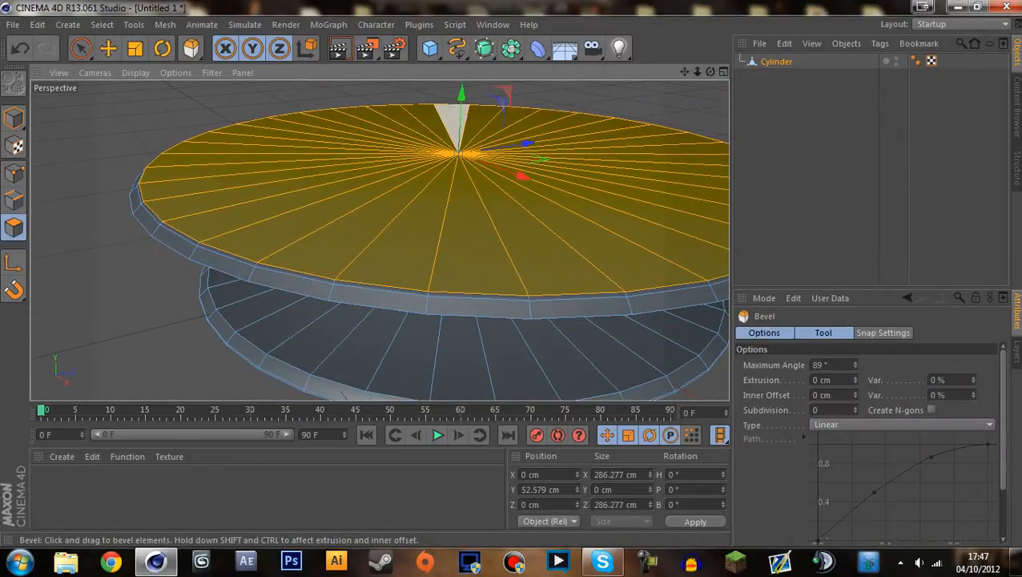
drag(454, 96, 461, 103)
key(t)
drag(153, 120, 438, 159)
Try a large bevel on the upper disc's face and undo it.
key(m)
key(s)
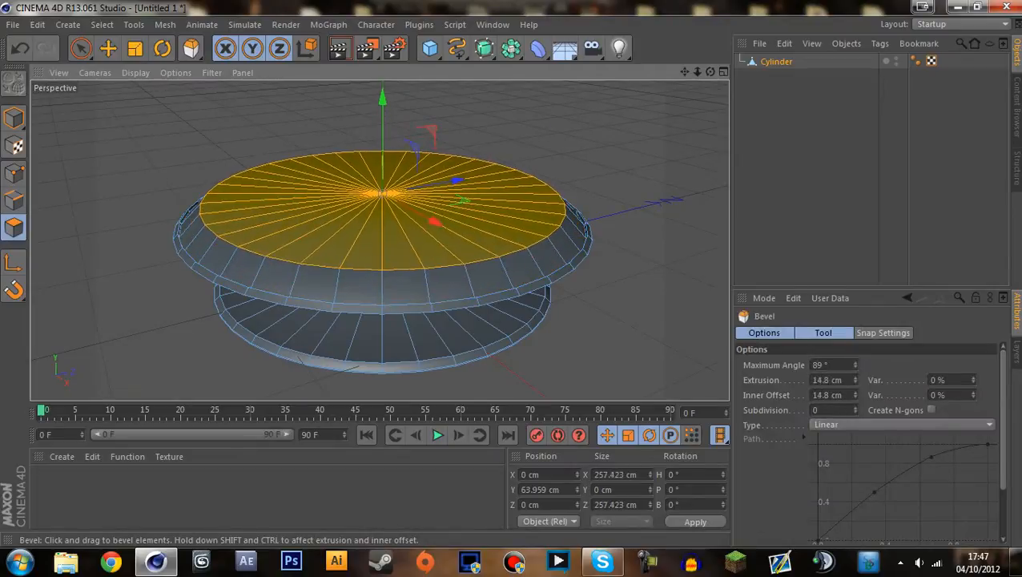
drag(567, 125, 526, 126)
key(ctrl+z)
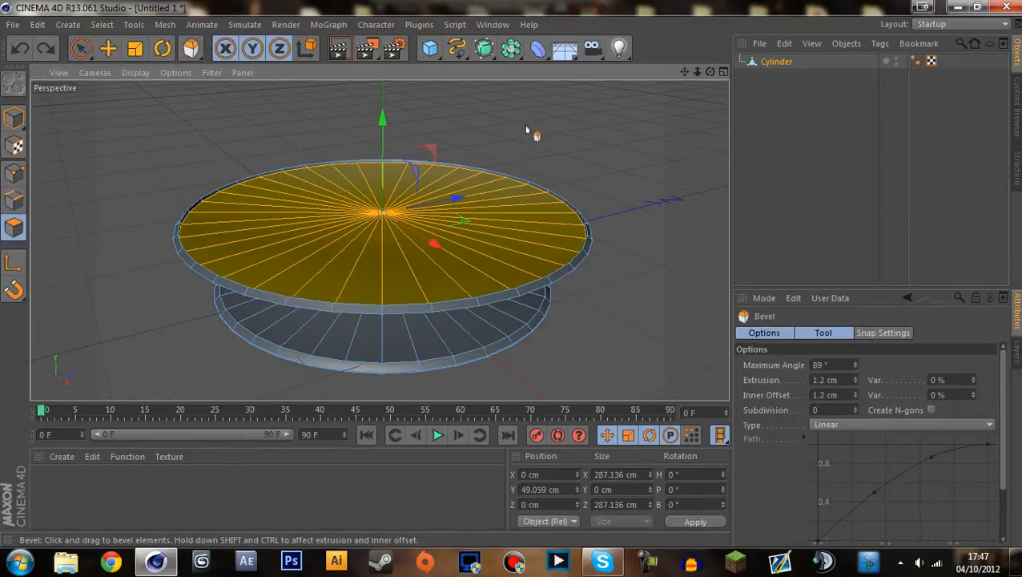
Try to extrude the upper disc's face and undo the extrusion.
key(m)
key(t)
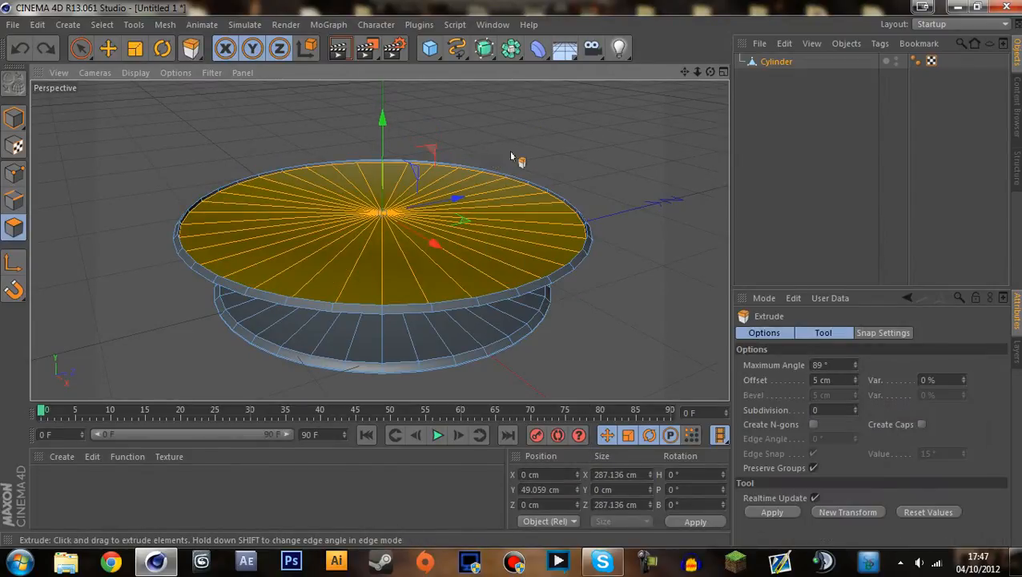
drag(509, 149, 725, 172)
key(ctrl+z)
Inset the upper face by about 104.2 cm with Extrude Inner and bevel the central face twice by about 1.5 cm.
key(m)
key(w)
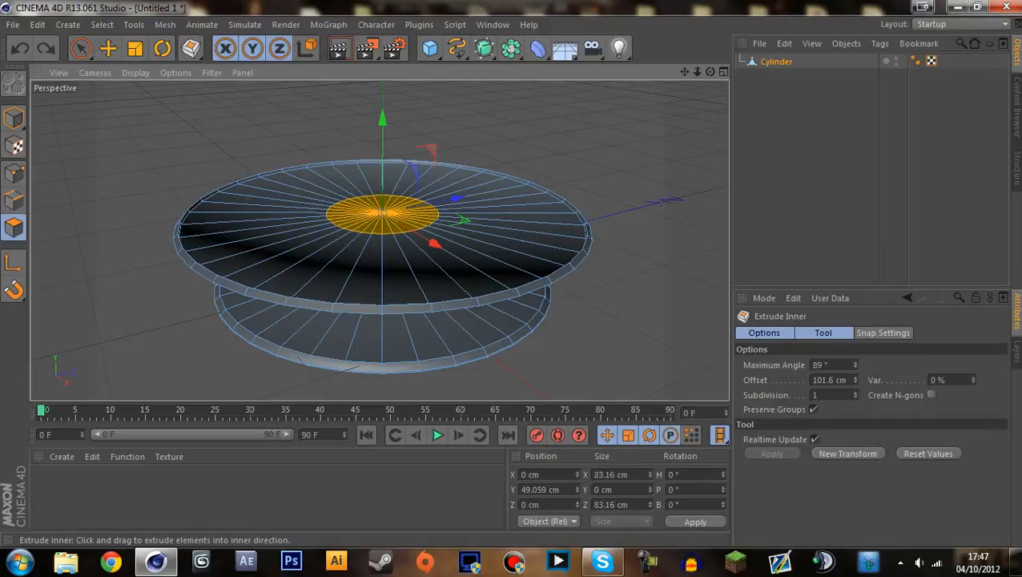
key(m)
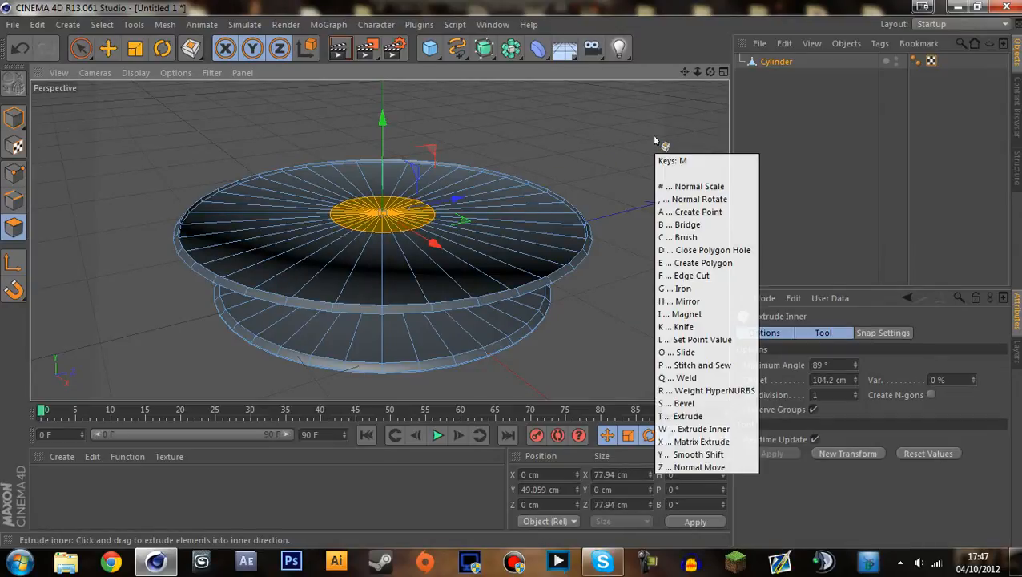
key(s)
drag(609, 152, 633, 152)
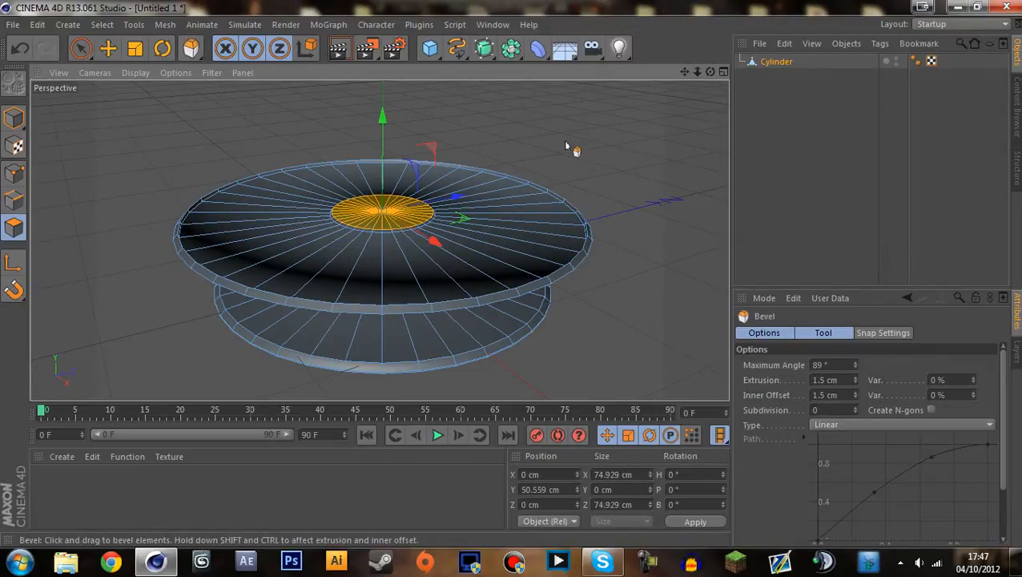
drag(567, 148, 560, 148)
Try raising the central face into a column up to about 96.8 cm in Y and undo the move.
drag(380, 165, 392, 101)
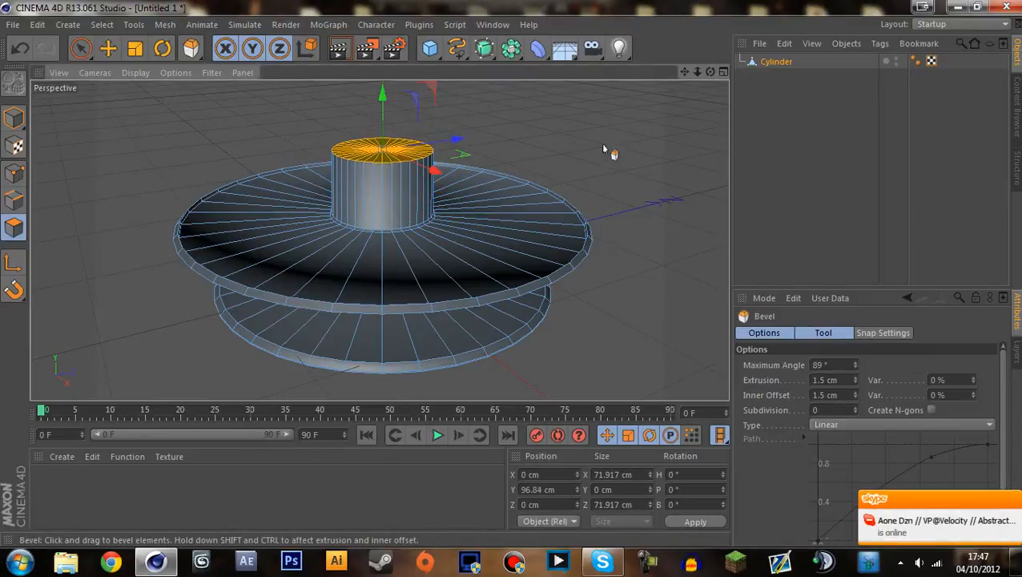
key(ctrl+s)
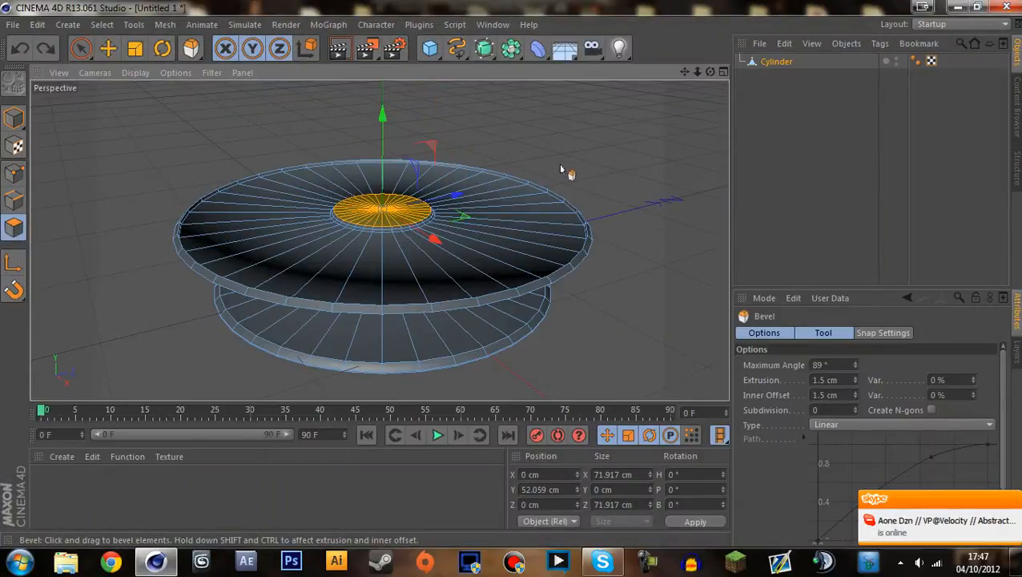
Try bevelling the central face by about 0.8 cm and raising it into a column up to about 136.9 cm in Y.
drag(552, 166, 605, 166)
mouse_move(382, 152)
mouse_down()
mouse_move(384, 184)
mouse_move(383, 172)
mouse_up()
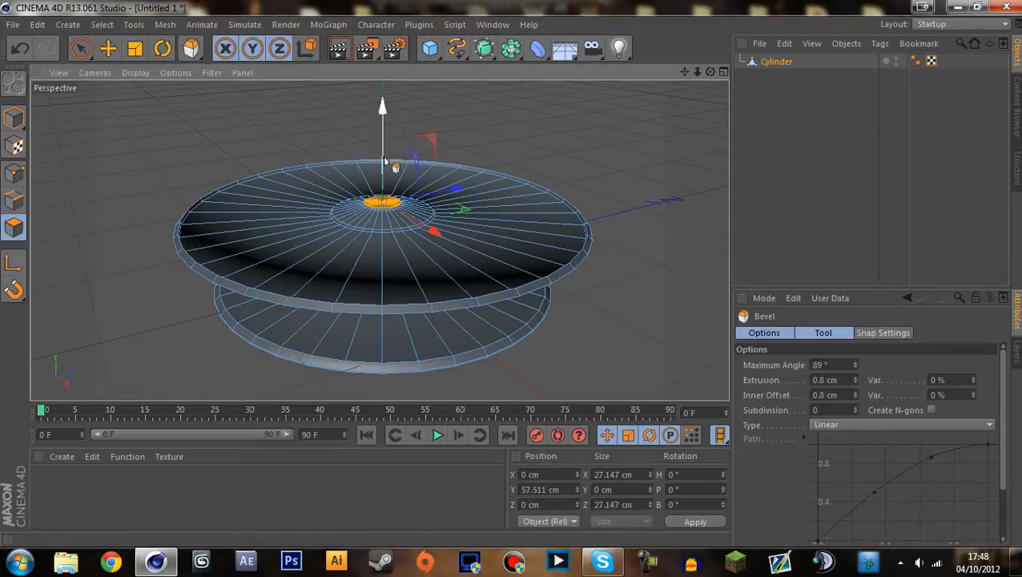
drag(385, 161, 520, 137)
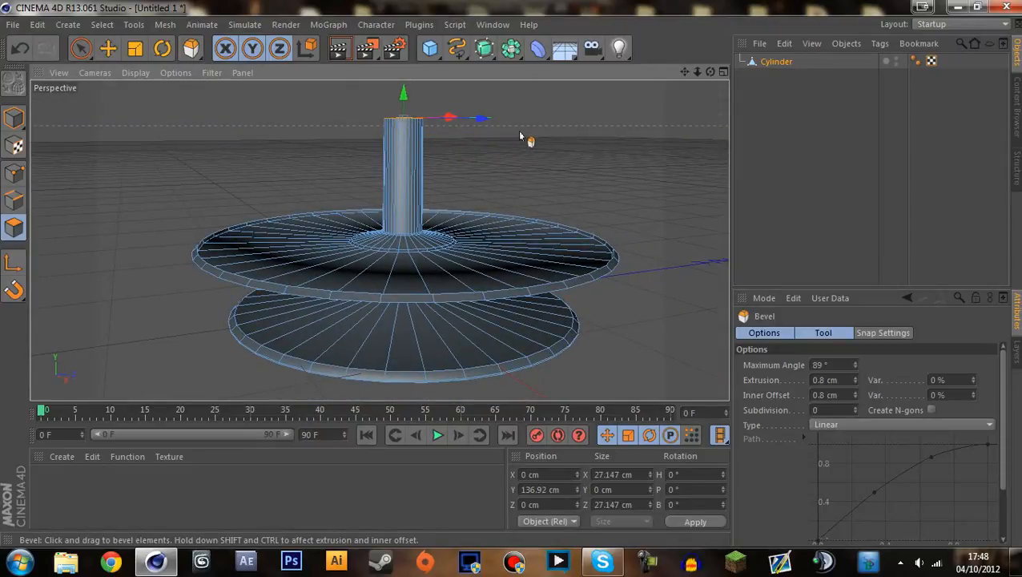
Try loop-selecting the upper disc's rim polygons and moving them up to about 53.2 cm in Y.
key(u)
key(l)
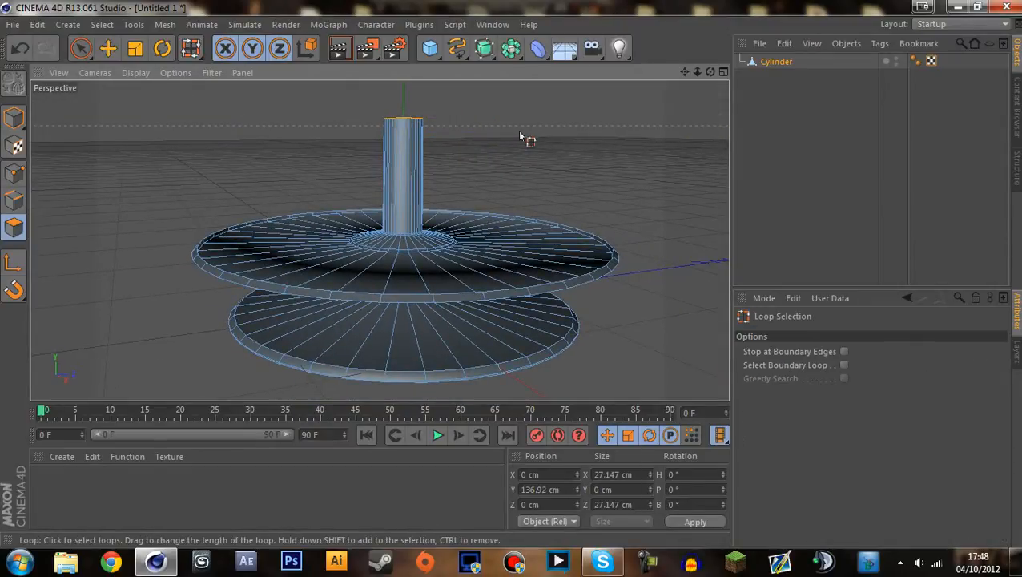
click(483, 302)
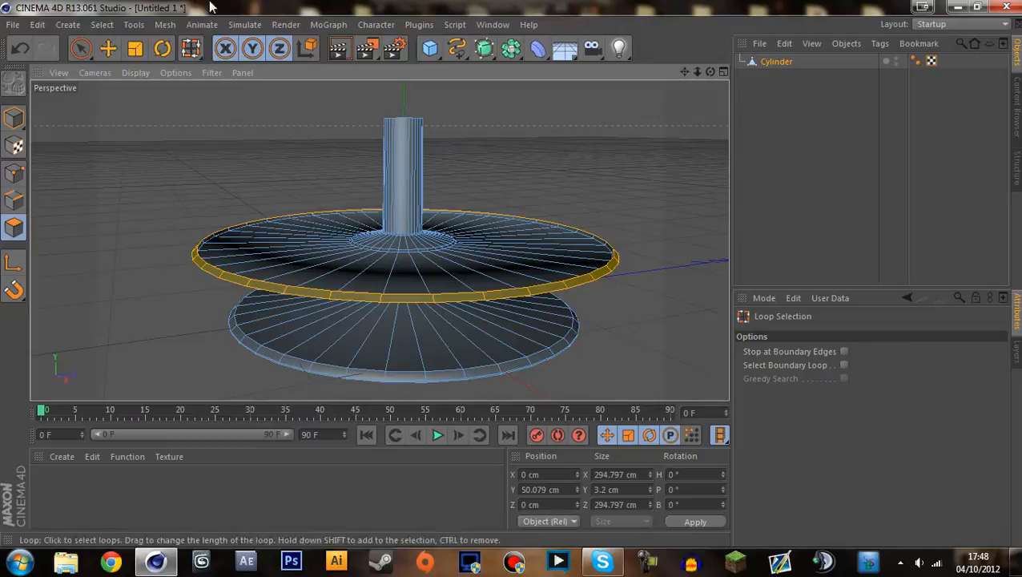
click(108, 49)
mouse_move(400, 175)
mouse_down()
mouse_move(396, 150)
mouse_move(392, 173)
mouse_up()
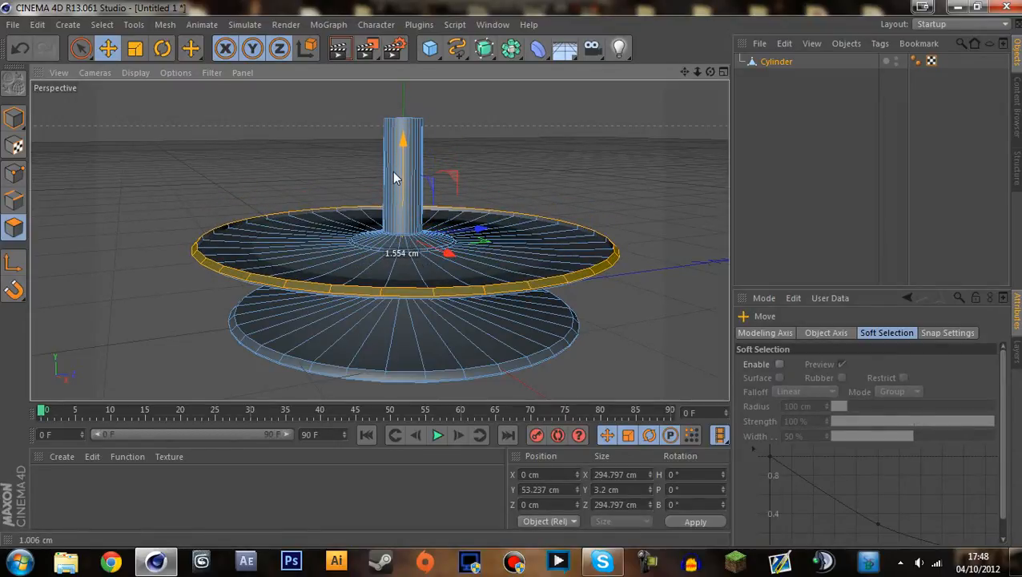
Undo the rim move, the column and the central bevels and inset, back to the upper disc's full face.
key(ctrl+z)
key(ctrl+z)
key(ctrl+z)
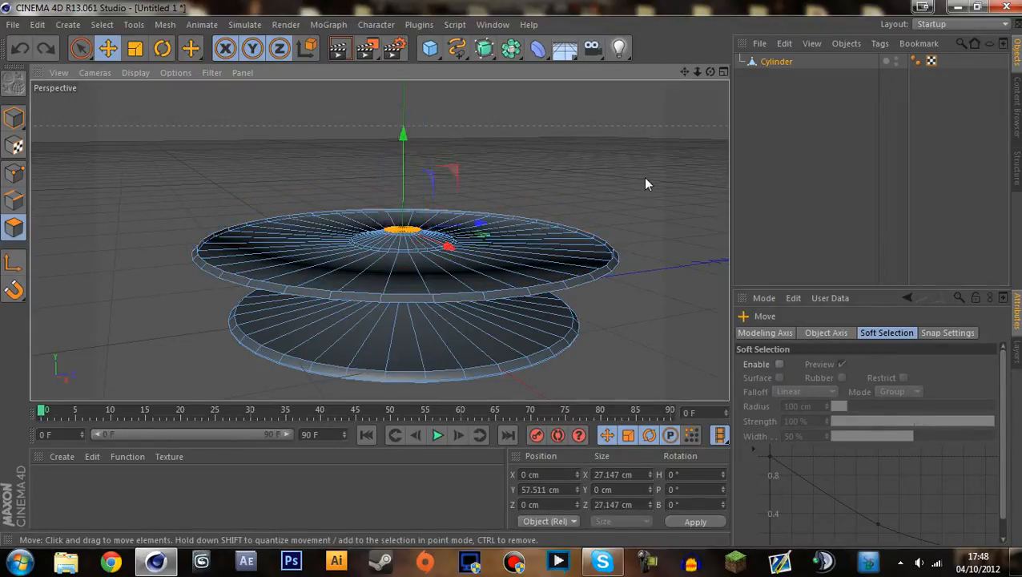
key(ctrl+z)
key(ctrl+z)
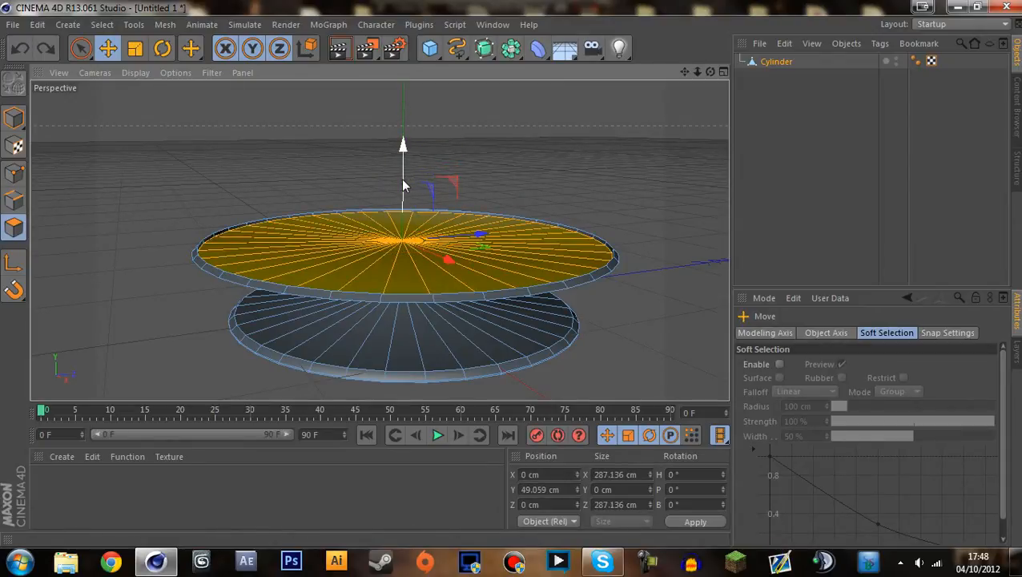
Try scaling down the upper disc's face and moving its centre vertically, and undo these changes.
key(t)
drag(561, 154, 399, 178)
scroll(400, 179, up, 4)
drag(397, 240, 408, 150)
scroll(394, 233, down, 4)
scroll(416, 154, up, 4)
key(ctrl+z)
key(ctrl+z)
key(ctrl+z)
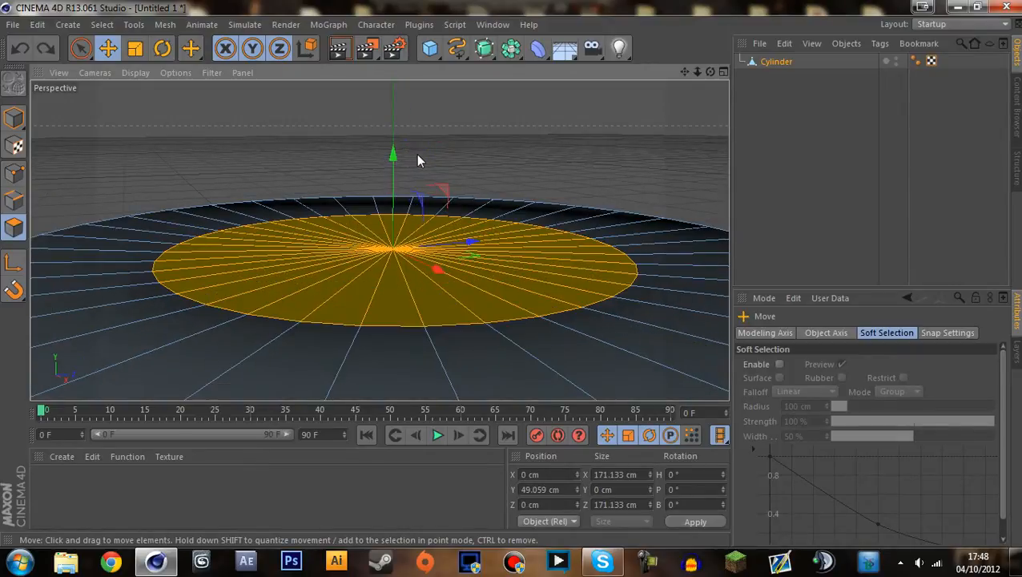
scroll(416, 154, down, 4)
scroll(416, 153, up, 3)
scroll(416, 153, down, 2)
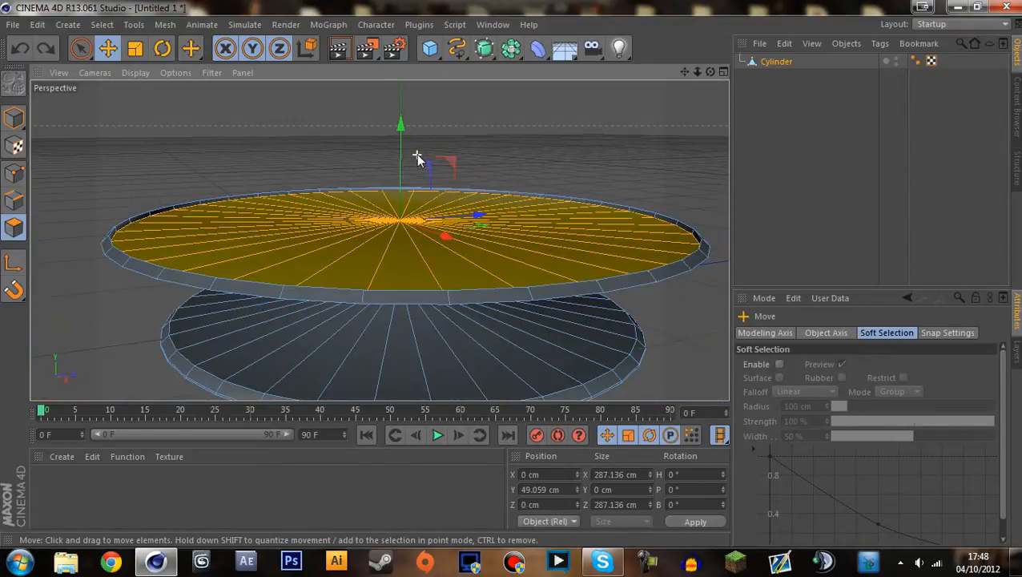
Bevel the upper disc's full face by about 2.5 cm.
key(m)
key(s)
drag(453, 157, 448, 117)
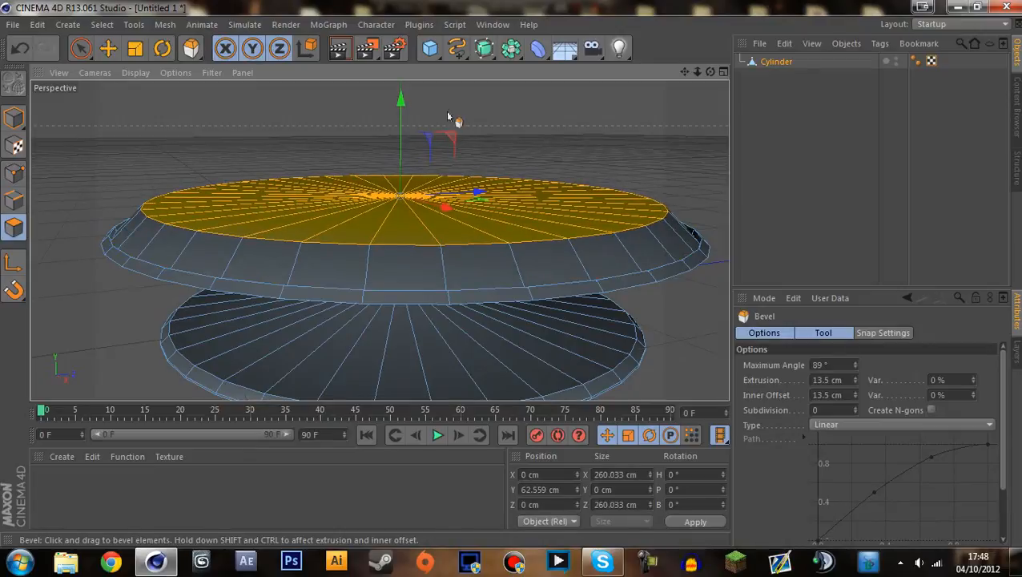
key(ctrl+z)
mouse_move(547, 135)
mouse_down()
mouse_move(640, 135)
mouse_move(528, 139)
mouse_up()
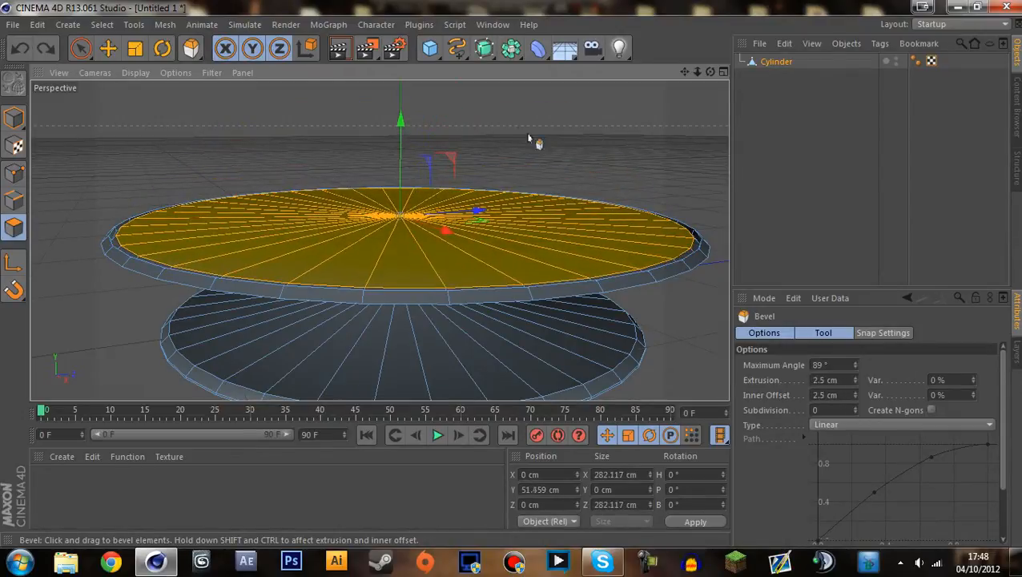
Scale the bevelled face down to about 74.2 cm across and lower it to about 45.9 cm in Y.
click(143, 50)
drag(305, 130, 102, 160)
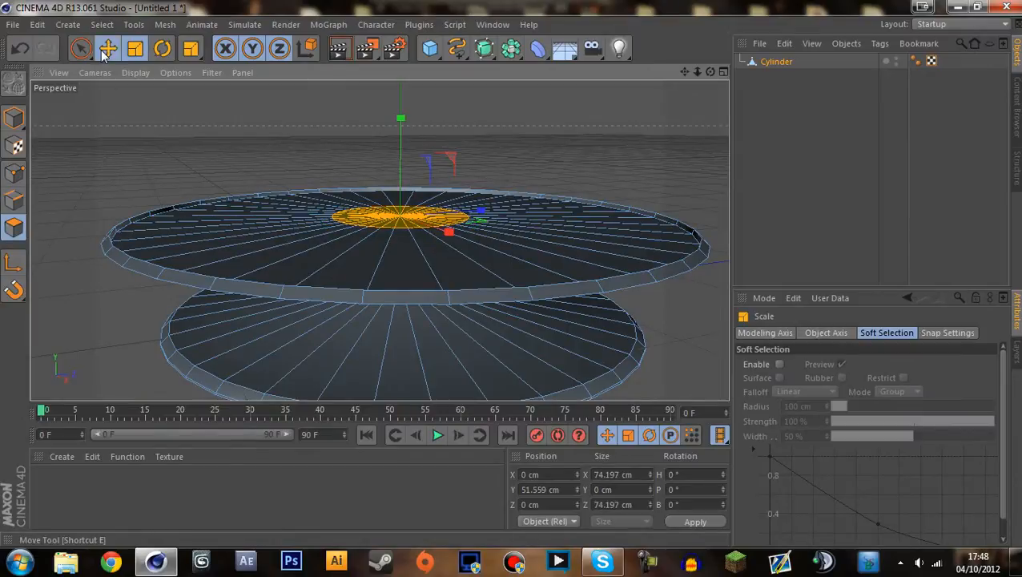
drag(402, 144, 396, 144)
Inset the central face by about 15.7 cm with Extrude Inner and bevel it by about 2.3 cm.
alt+drag(566, 138, 533, 156)
key(i)
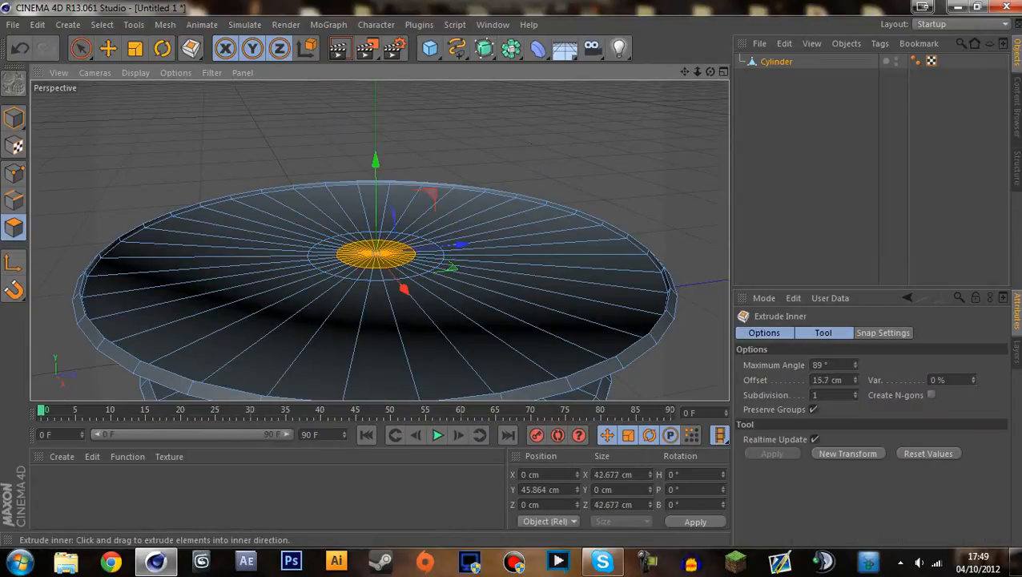
key(m)
key(s)
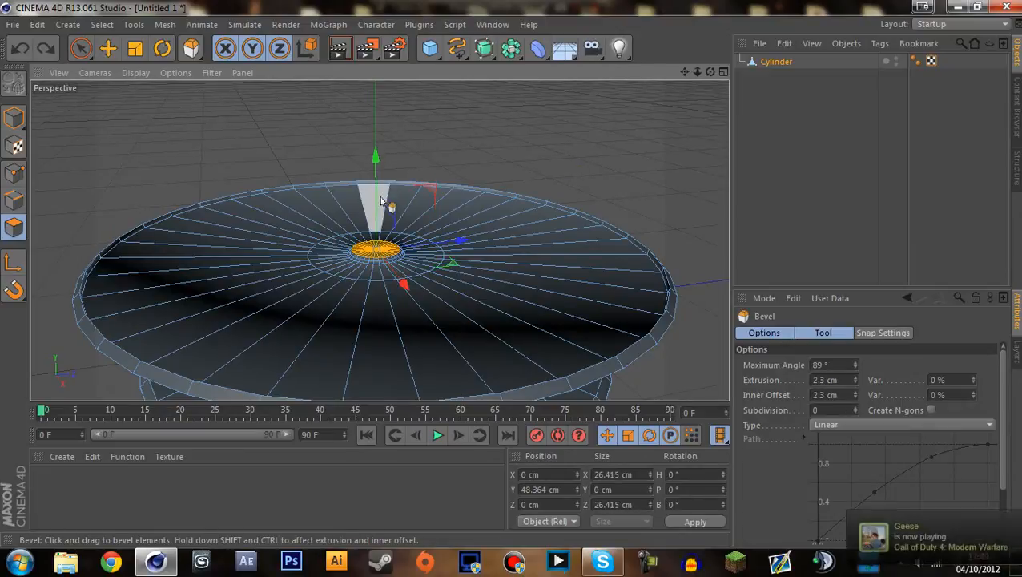
Raise the central face into a column up to about 96.9 cm in Y and bevel its top by about 0.6 and 2.5 cm.
drag(375, 190, 392, 184)
scroll(388, 171, up, 5)
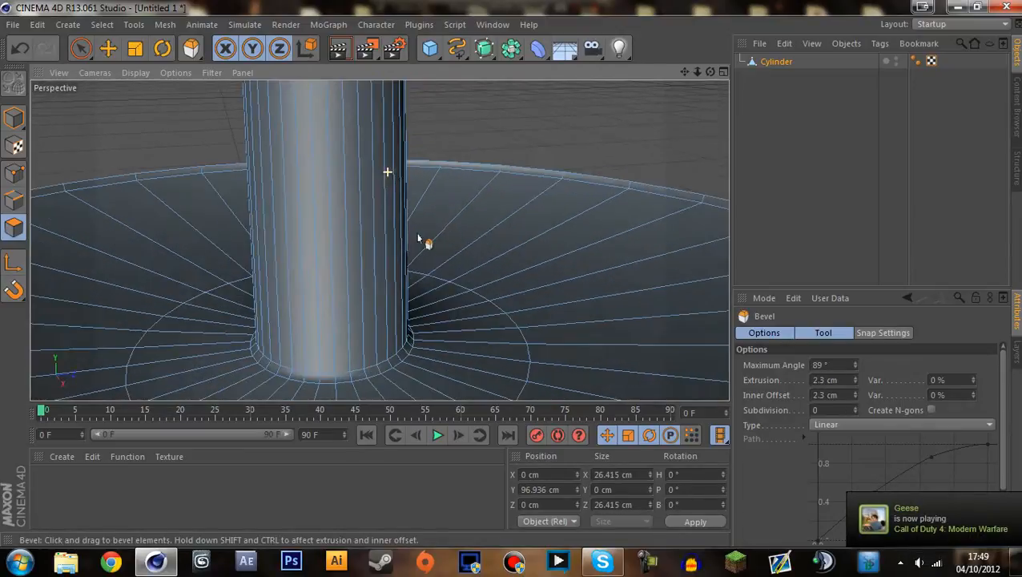
alt+middle_drag(420, 251, 468, 164)
scroll(470, 162, up, 5)
scroll(499, 195, up, 1)
alt+drag(494, 211, 468, 301)
scroll(516, 205, down, 6)
scroll(441, 345, up, 4)
alt+drag(480, 238, 487, 313)
drag(487, 312, 490, 313)
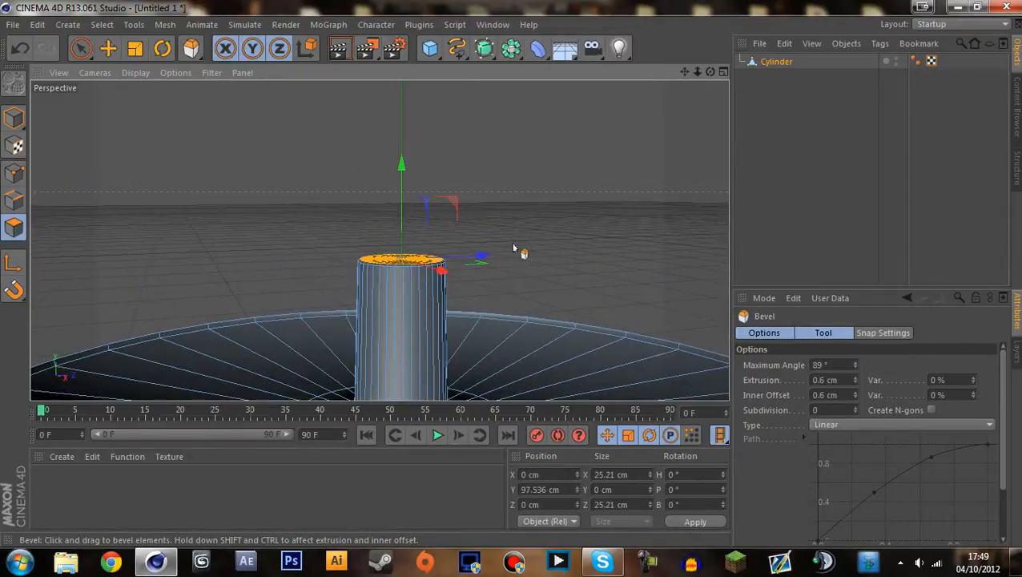
drag(513, 249, 529, 248)
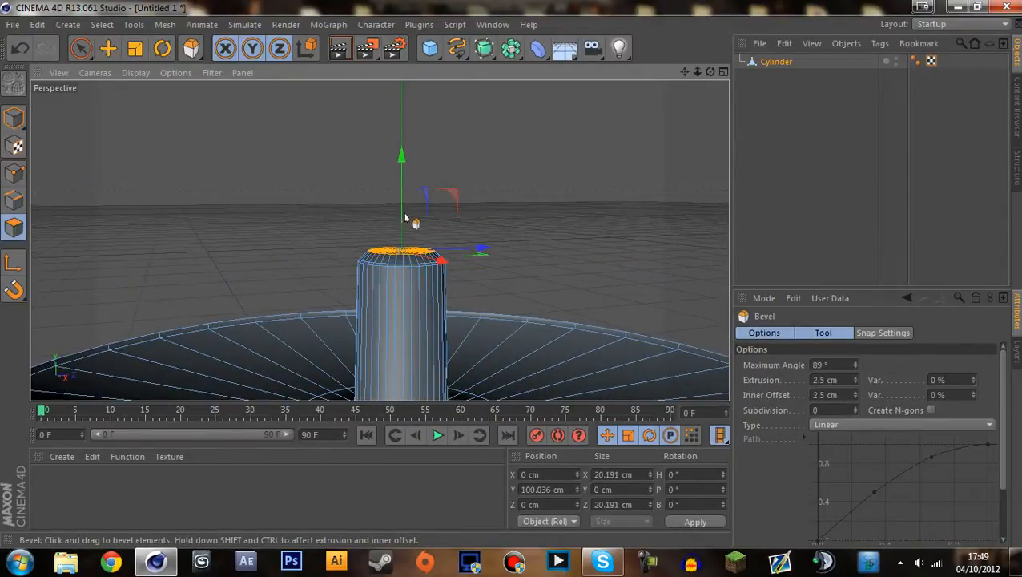
Try raising the column's top face to about 117.8 cm in Y as a tapered tip, and inset and bevel its end.
drag(402, 199, 415, 157)
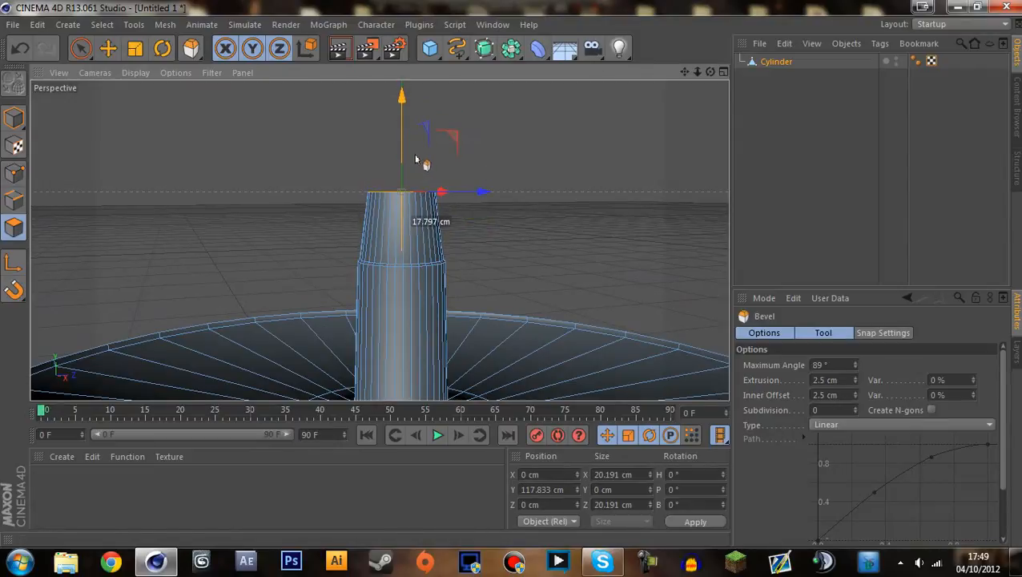
scroll(508, 195, up, 3)
alt+drag(436, 255, 502, 270)
key(m)
key(w)
key(m)
key(s)
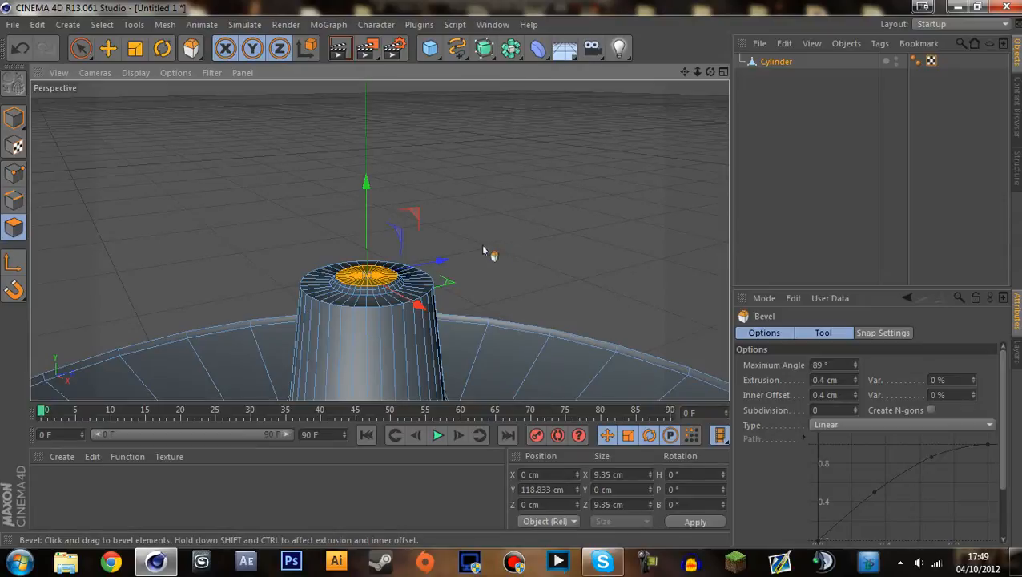
Try insetting and bevelling the tip's small end face and raising it into a thin spike up to about 151.6 cm in Y.
mouse_move(383, 234)
mouse_down()
mouse_move(368, 233)
mouse_move(402, 235)
mouse_up()
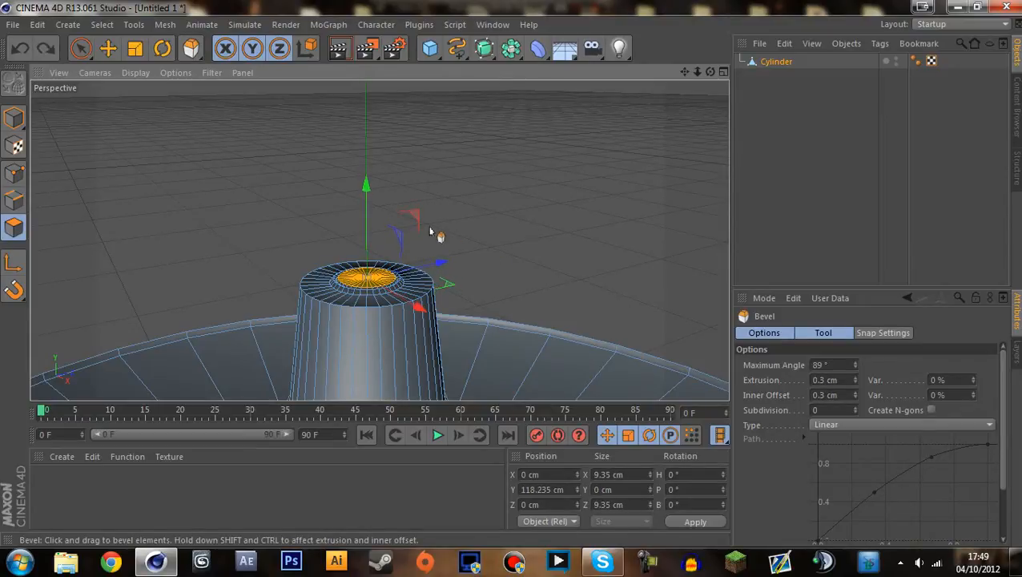
key(i)
mouse_move(455, 217)
mouse_down()
mouse_move(472, 217)
mouse_move(453, 210)
mouse_up()
key(b)
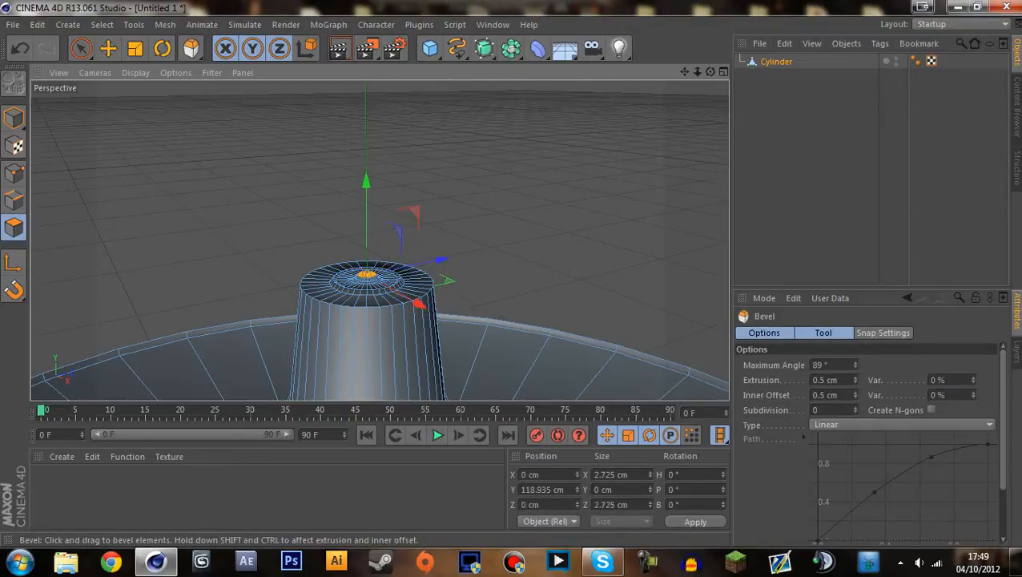
drag(383, 223, 378, 88)
scroll(406, 312, down, 9)
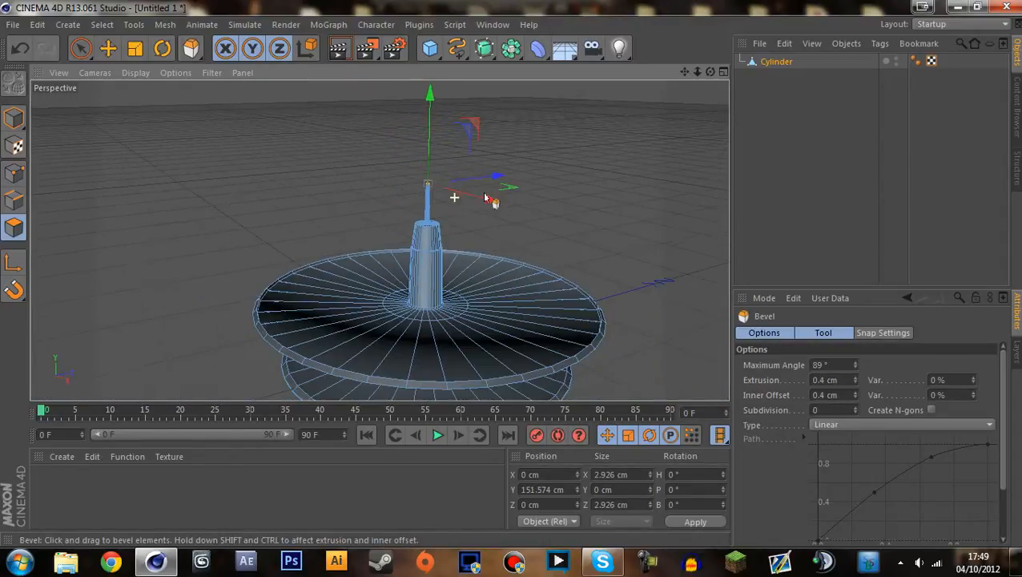
Try a Matrix Extrude with a small movement on the spike's end face and undo it.
scroll(494, 204, up, 3)
scroll(495, 227, up, 2)
alt+middle_drag(447, 225, 503, 278)
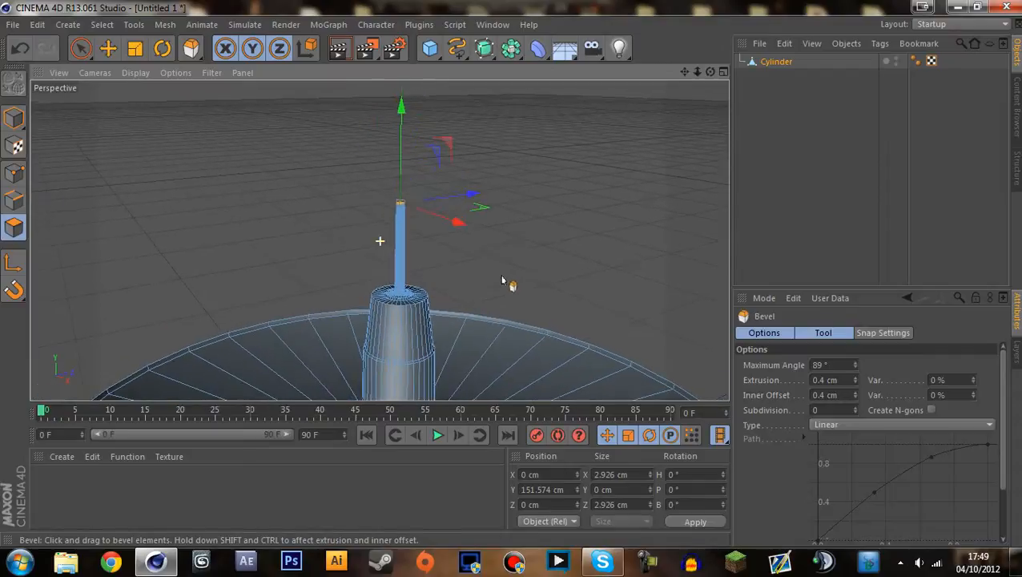
scroll(495, 267, up, 5)
scroll(495, 267, down, 3)
key(m)
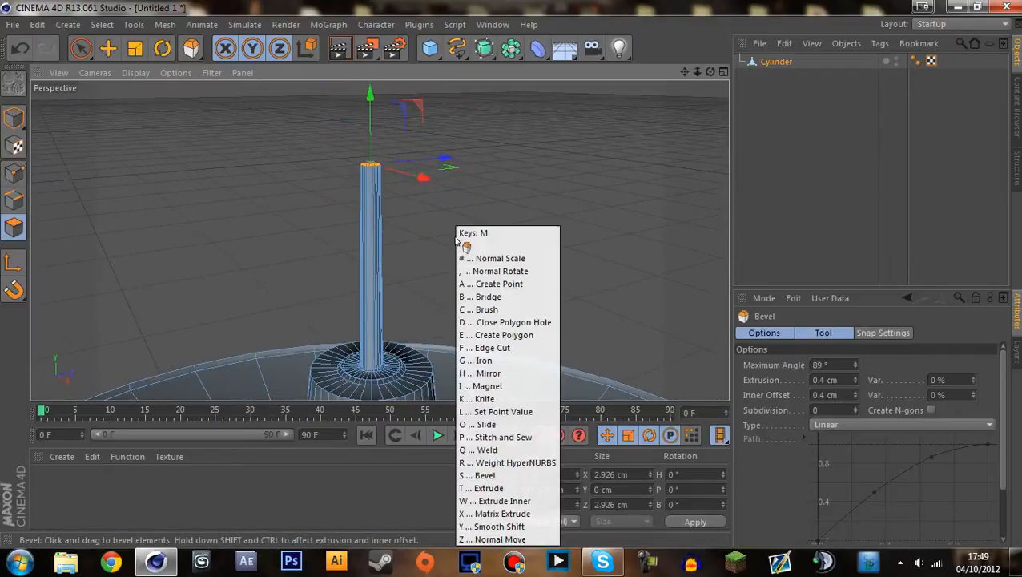
key(x)
drag(507, 219, 508, 214)
scroll(455, 214, up, 4)
key(ctrl+z)
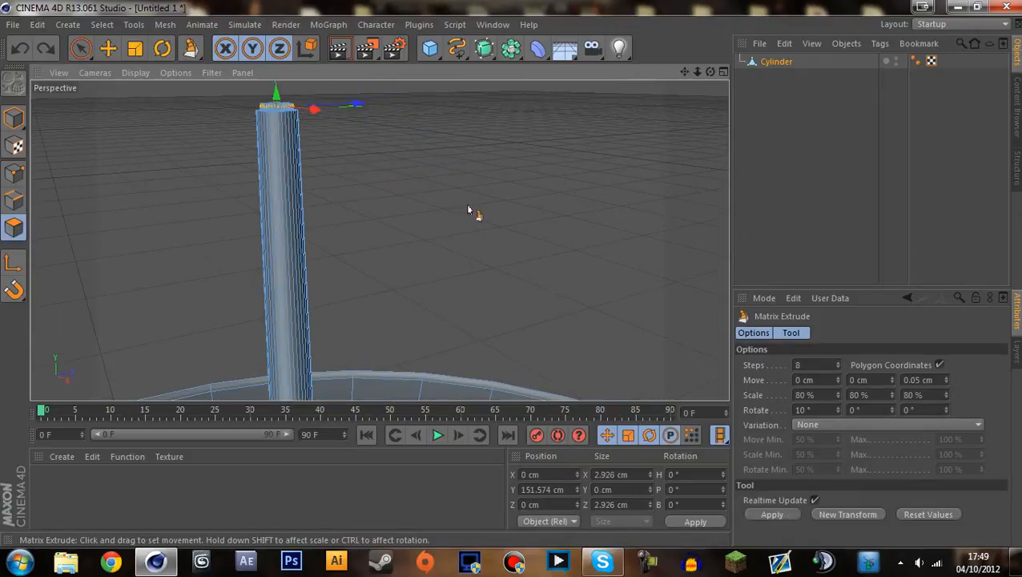
Try a Matrix Extrude of the spike's end face with 8 steps and a move of about 18.01 cm.
scroll(457, 210, down, 6)
scroll(443, 383, down, 3)
scroll(429, 292, down, 5)
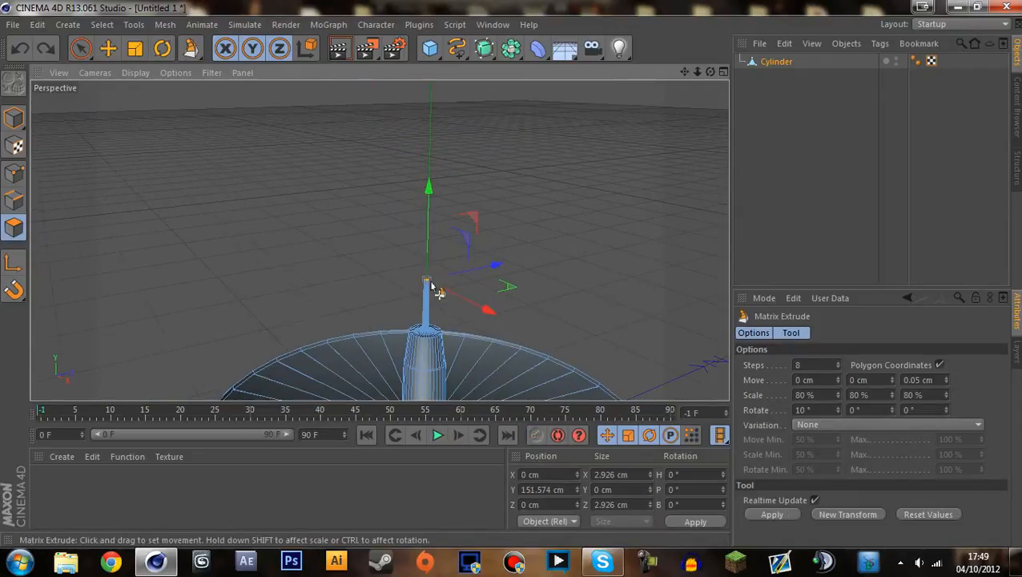
drag(491, 158, 679, 158)
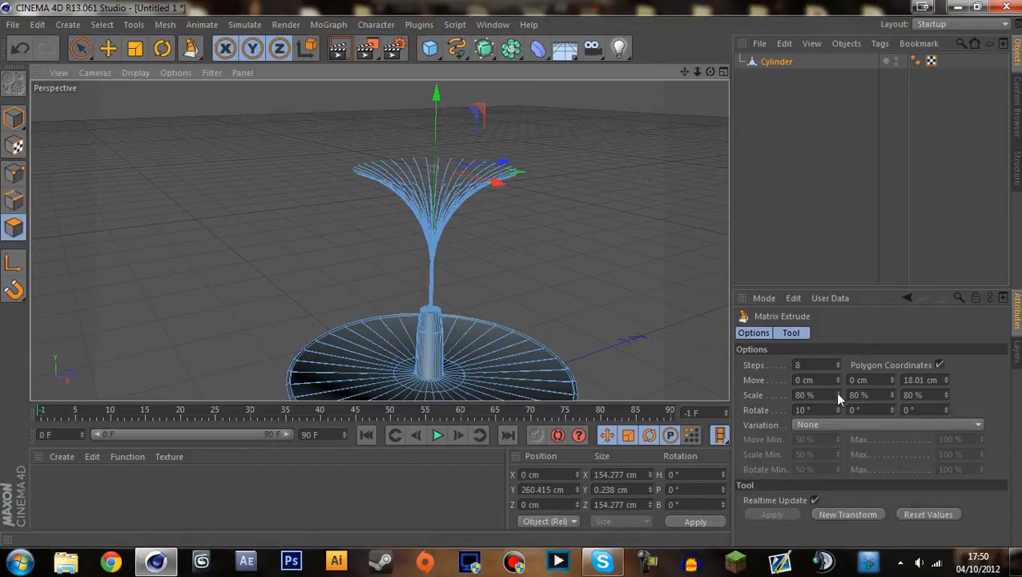
Try Matrix Extrude scale values of 144 %, 160 % and about 246 % with 16 steps.
drag(838, 394, 838, 366)
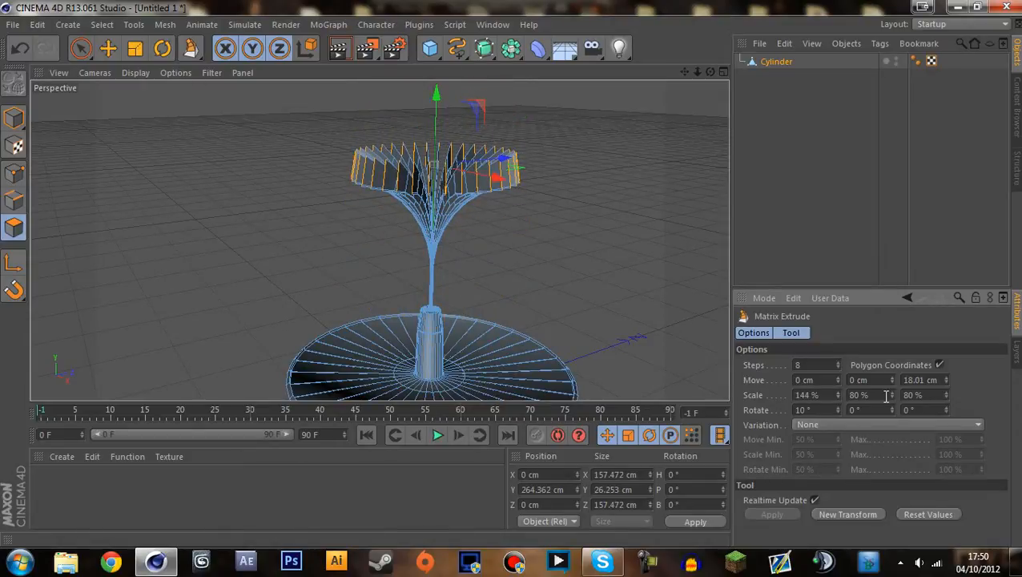
drag(891, 394, 890, 475)
drag(891, 372, 891, 330)
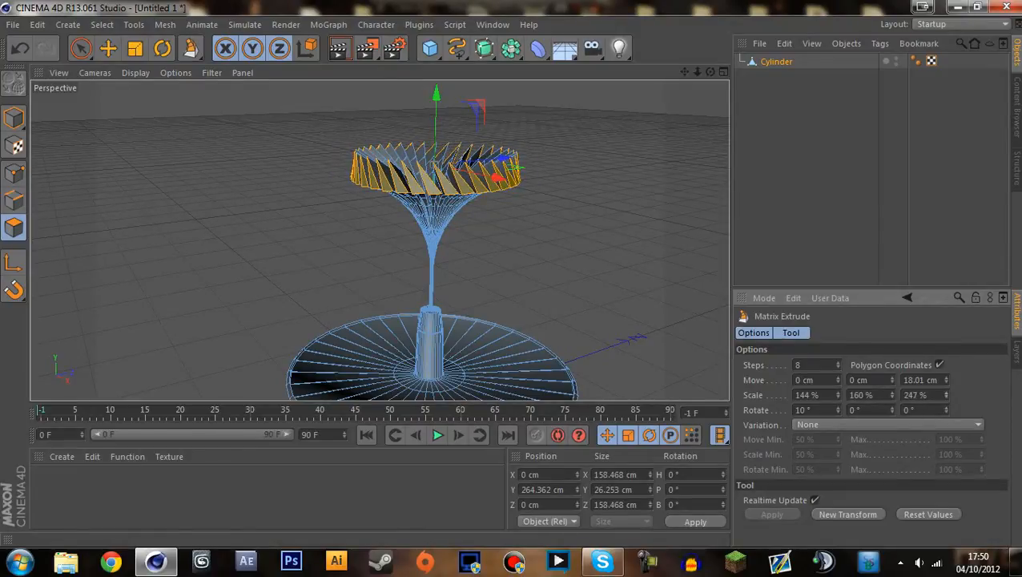
mouse_move(838, 365)
mouse_down()
mouse_move(838, 381)
mouse_move(838, 352)
mouse_up()
scroll(585, 285, down, 1)
scroll(514, 274, down, 6)
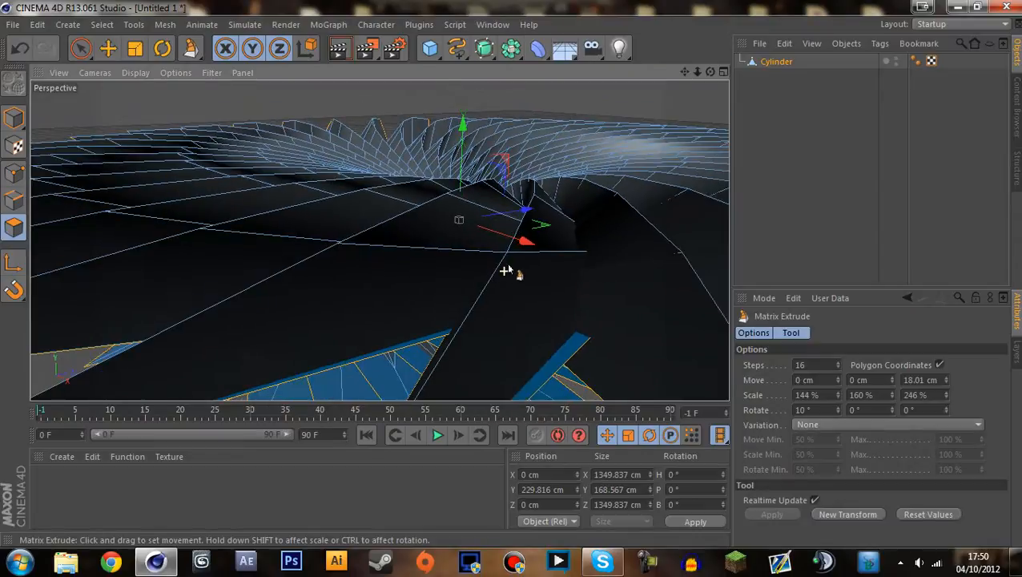
Undo the matrix extrusion, the thin spike and the tapered tip, back to the column's bevelled top.
alt+drag(513, 282, 510, 391)
key(ctrl+z)
key(ctrl+z)
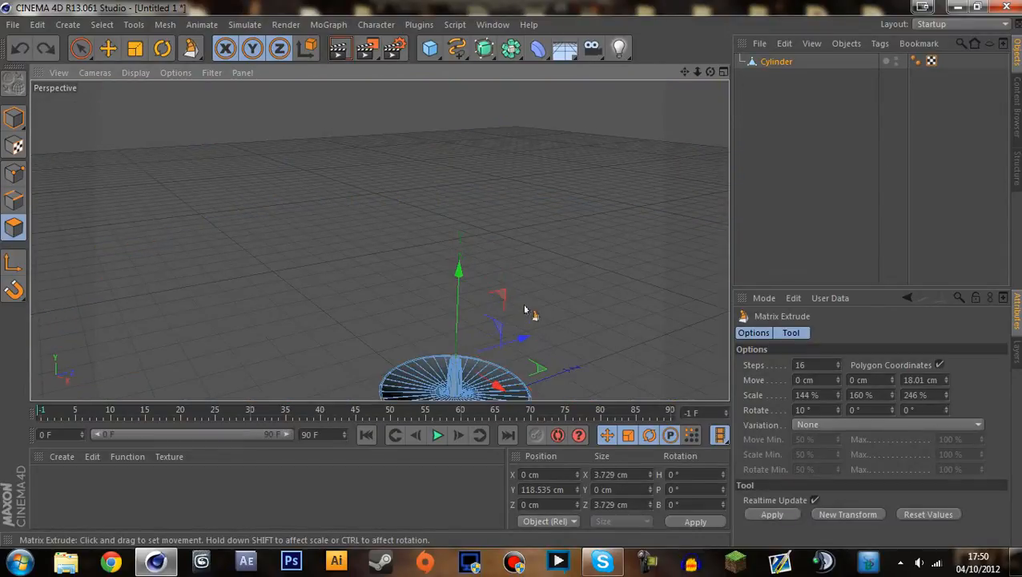
key(ctrl+z)
key(ctrl+z)
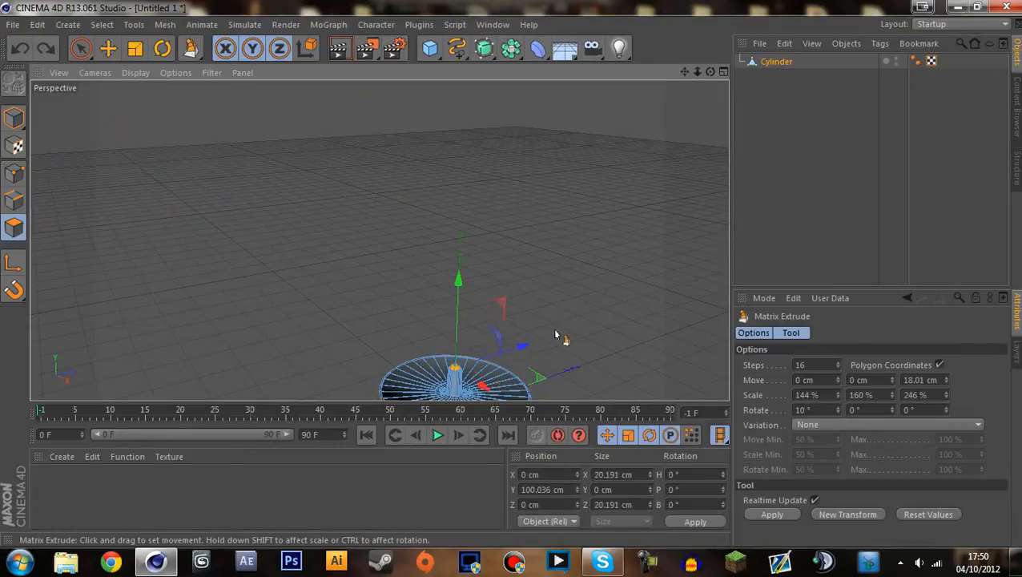
Examine the column's bevelled top face up close.
alt+middle_drag(557, 333, 530, 198)
scroll(520, 261, up, 6)
scroll(486, 338, up, 5)
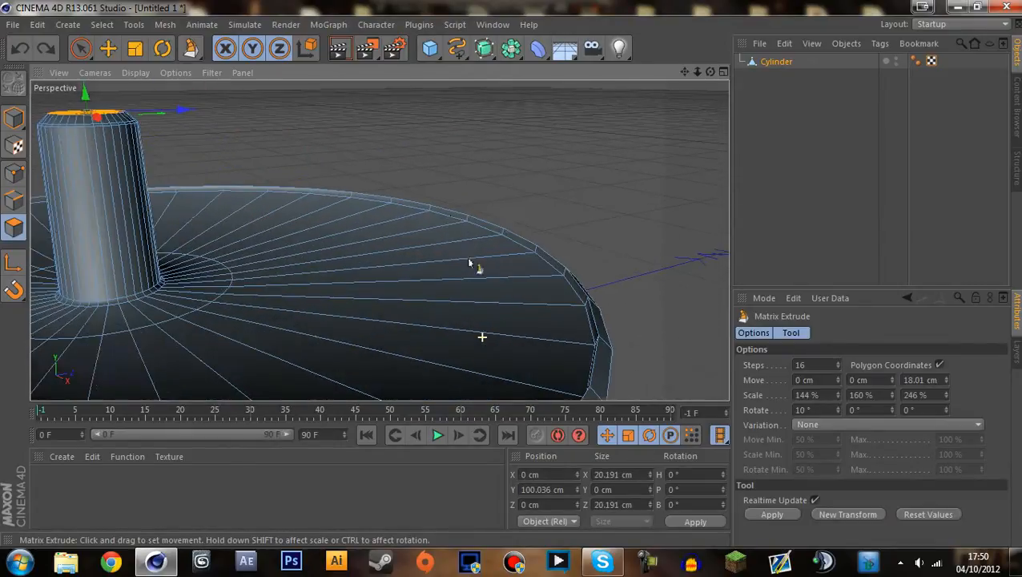
alt+drag(423, 211, 593, 281)
scroll(592, 279, up, 5)
scroll(541, 221, down, 8)
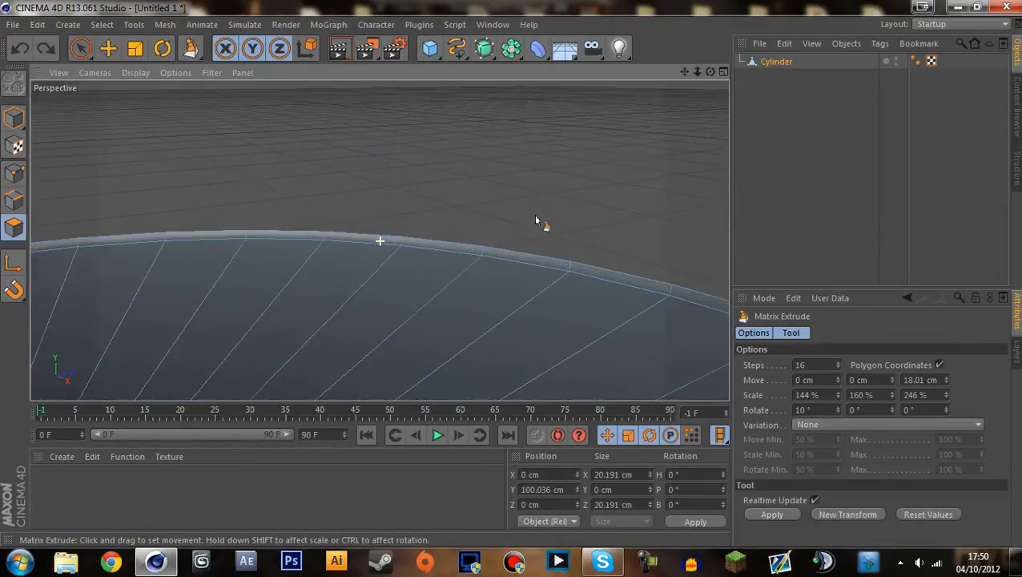
alt+drag(524, 152, 484, 178)
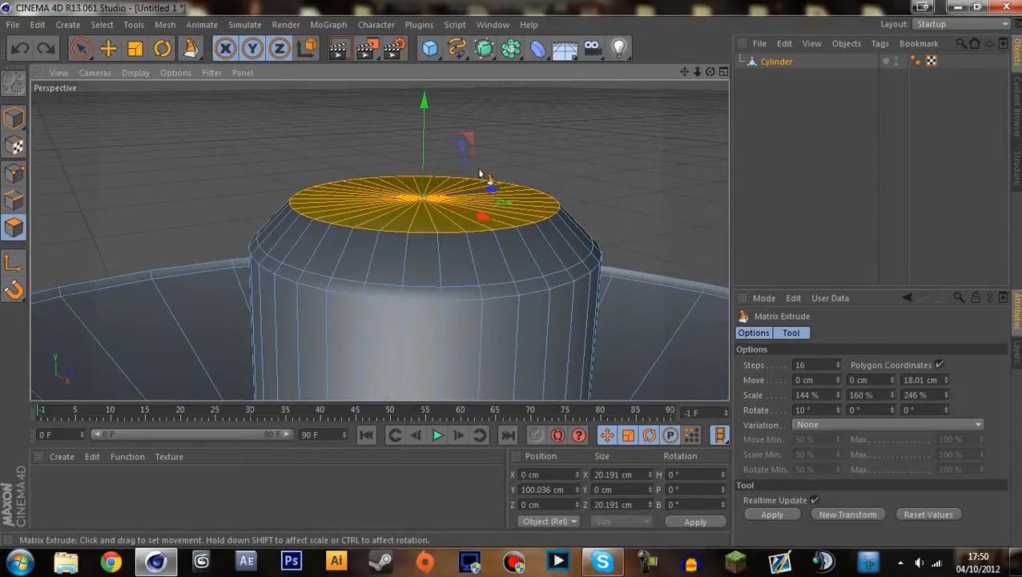
Bevel the column's top faces individually by about 0.24 cm with Preserve Groups turned off.
right_click(481, 181)
click(503, 434)
scroll(836, 459, down, 2)
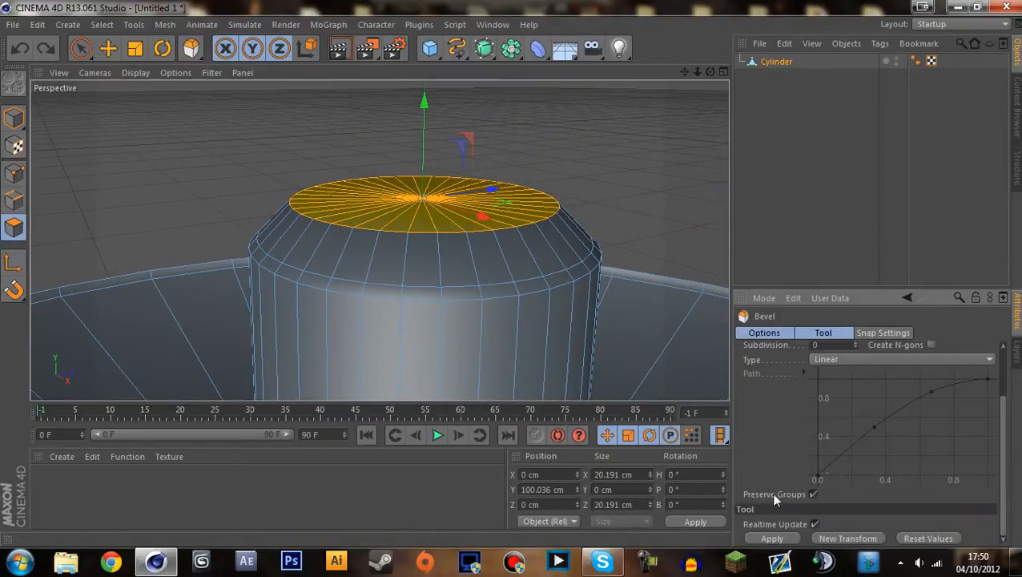
scroll(772, 342, up, 2)
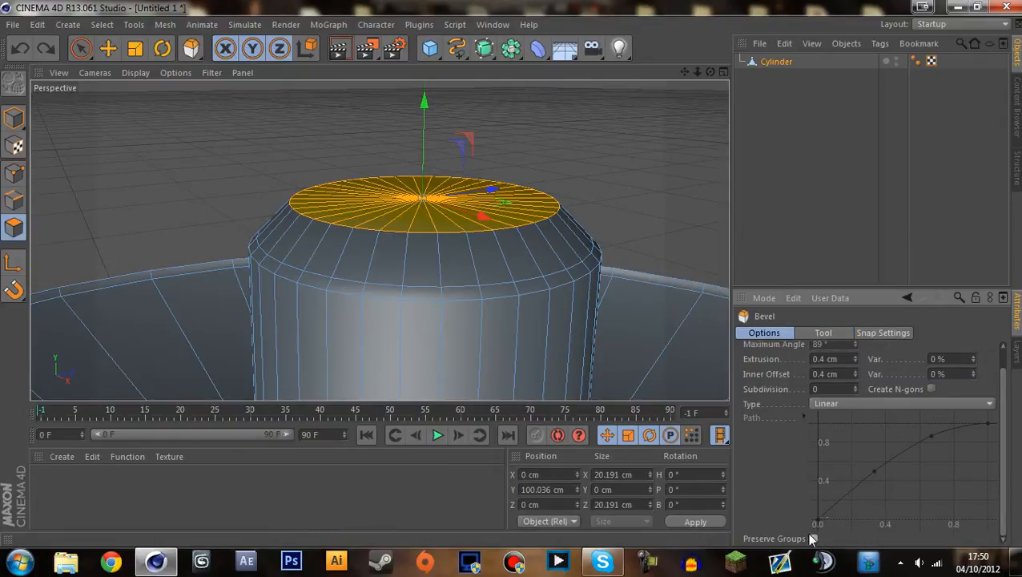
drag(584, 167, 542, 146)
Raise the bevelled top faces to a Y position of about 102.1 cm and scale them to about 31.9 cm across.
drag(426, 136, 424, 111)
click(135, 49)
drag(545, 126, 603, 126)
Bevel the separated top faces again by about 0.54 cm and raise them to a Y position of about 104.6 cm.
key(m)
key(s)
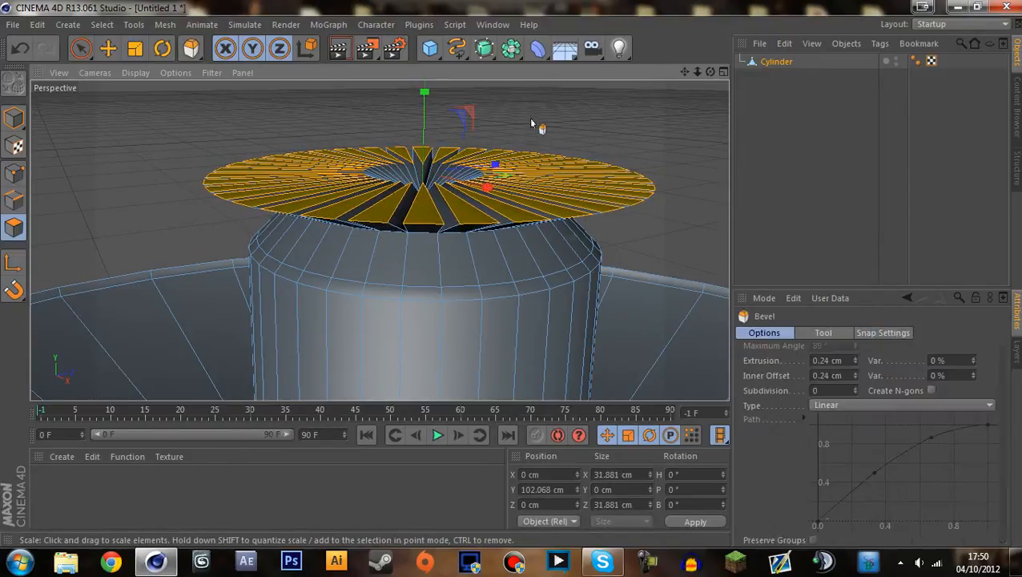
drag(495, 140, 517, 140)
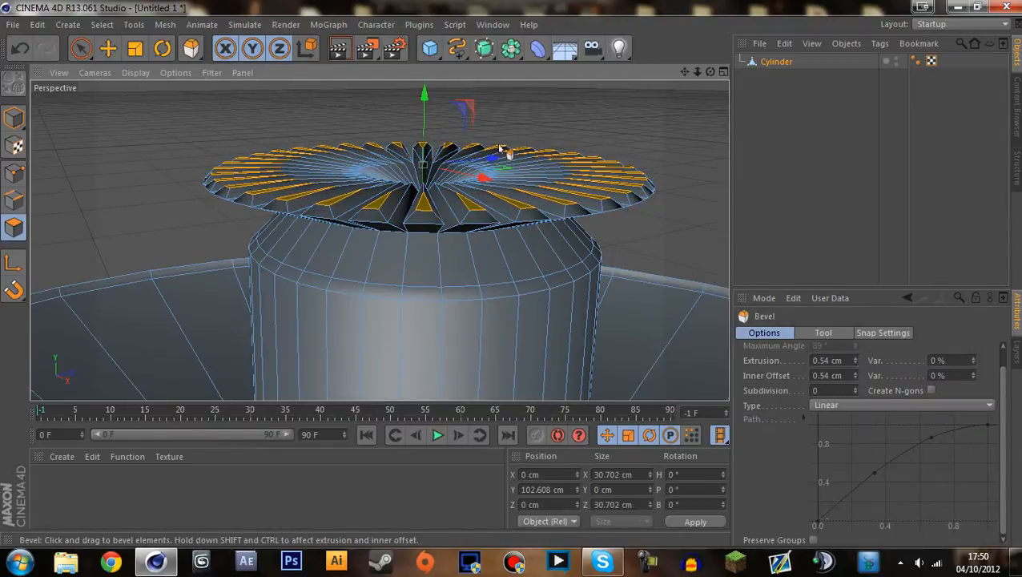
drag(423, 128, 425, 101)
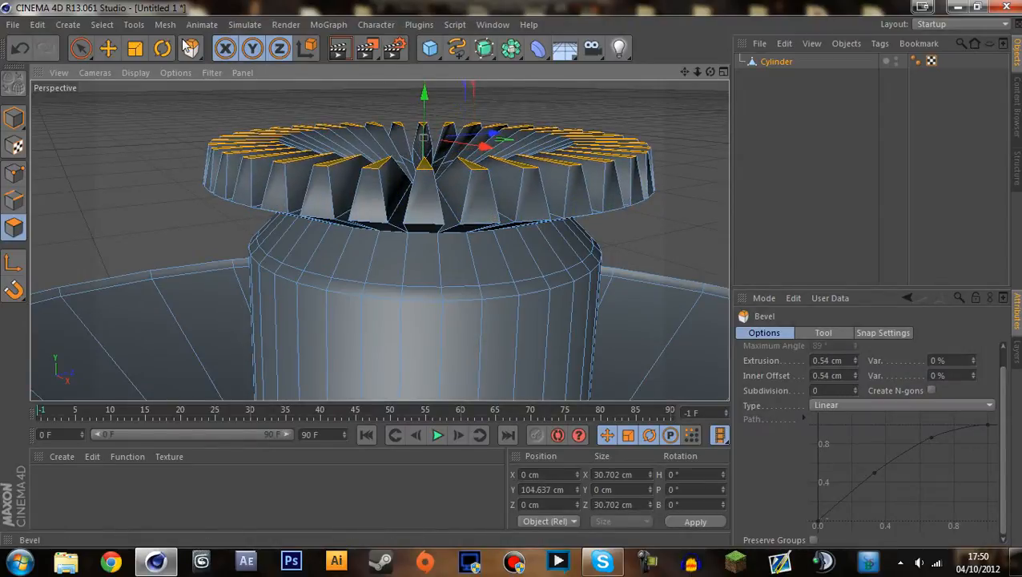
Scale the ring of tooth faces outward to about 41.2 cm across.
click(137, 49)
drag(639, 95, 677, 95)
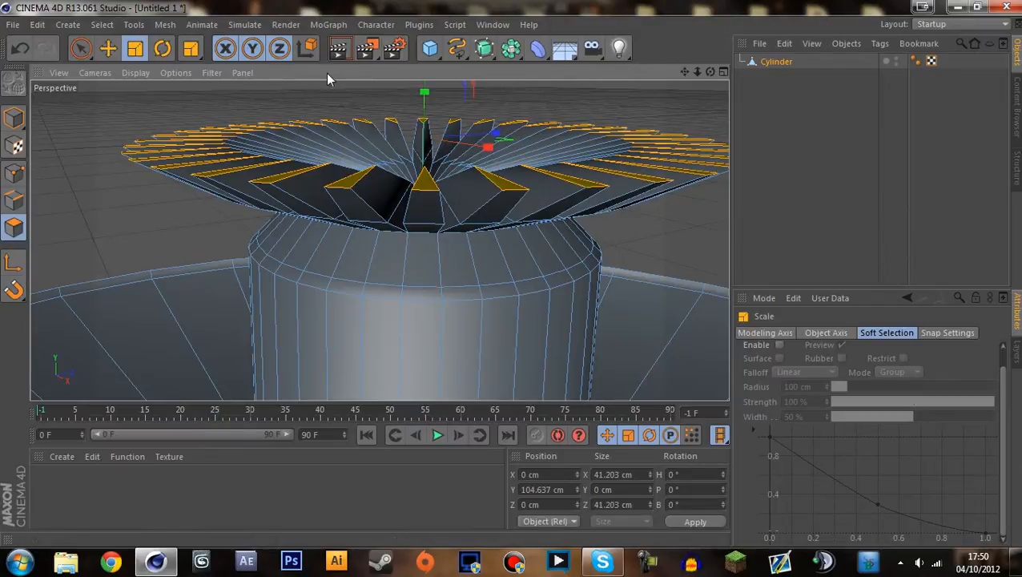
key(r)
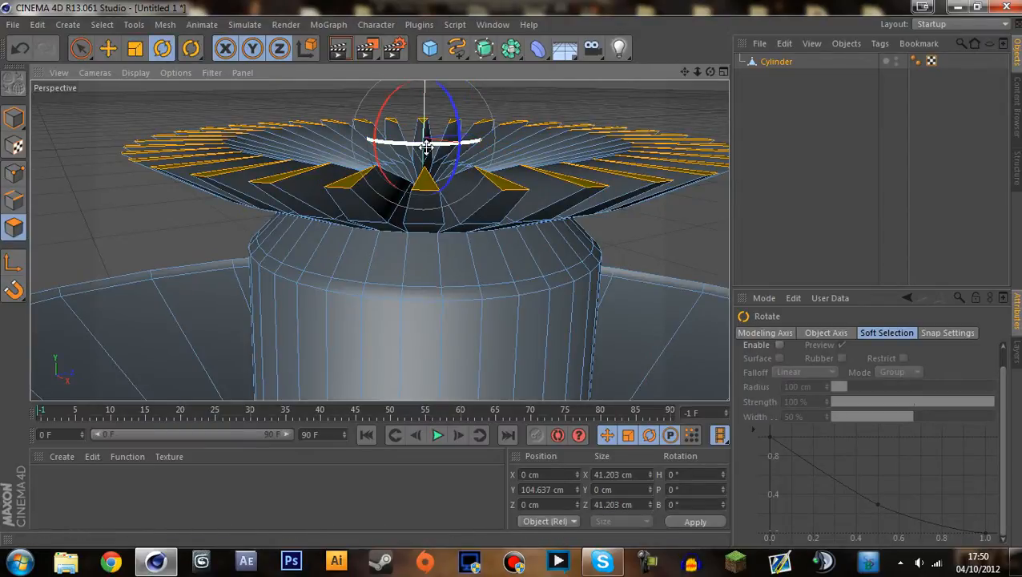
Try a Matrix Extrude of the tooth faces with 16 steps and scale values of 144 %, 160 % and 246 %.
key(m)
key(x)
mouse_move(358, 261)
mouse_down()
mouse_move(388, 261)
mouse_move(352, 260)
mouse_move(362, 261)
mouse_move(350, 271)
mouse_up()
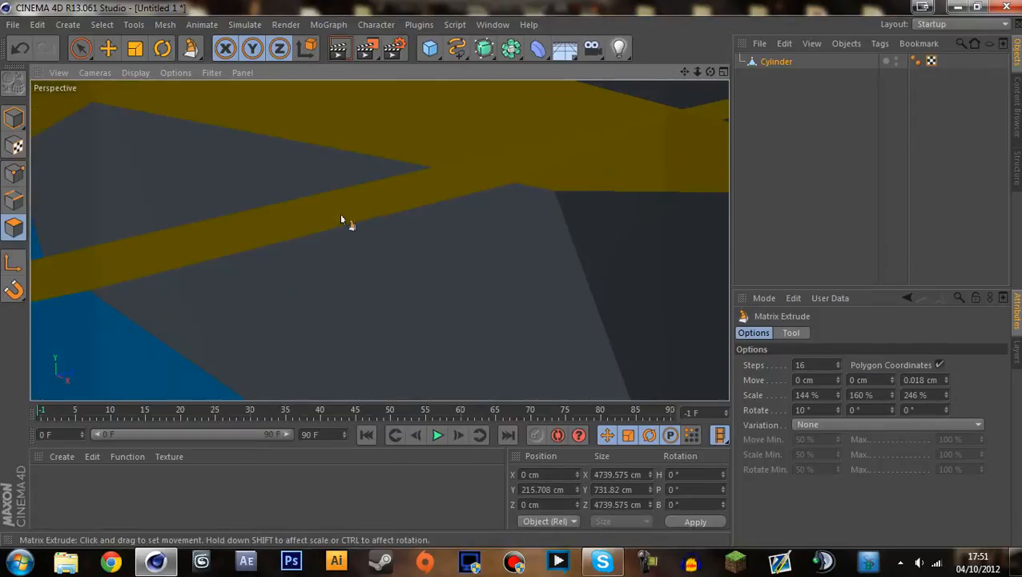
scroll(343, 215, down, 3)
scroll(355, 186, down, 10)
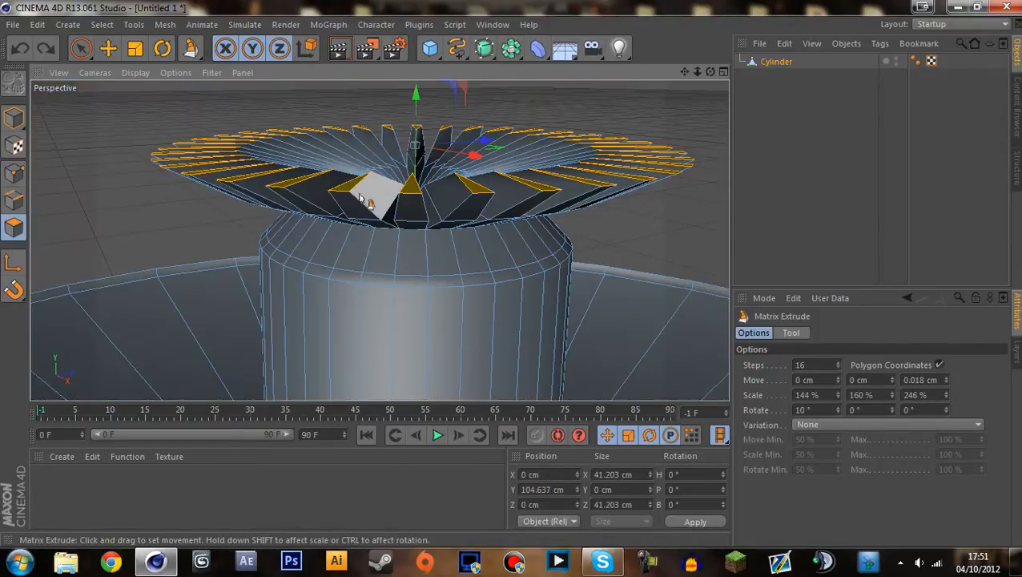
Try a Matrix Extrude of the tooth faces with 16 steps and all scale values at 100 %, and inspect the fanned shape.
mouse_move(401, 203)
mouse_down()
mouse_move(409, 202)
mouse_move(399, 203)
mouse_up()
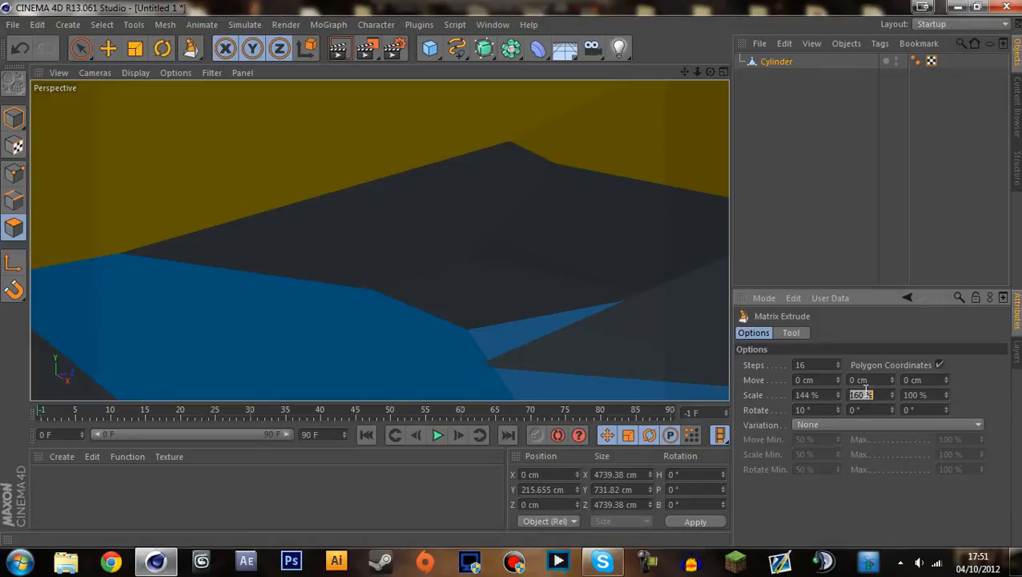
key(Return)
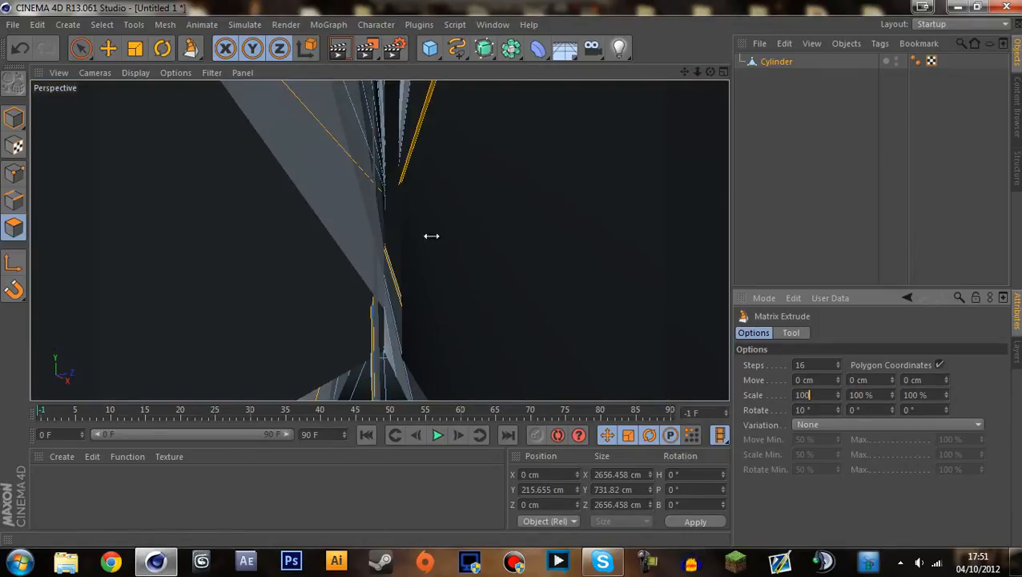
click(753, 61)
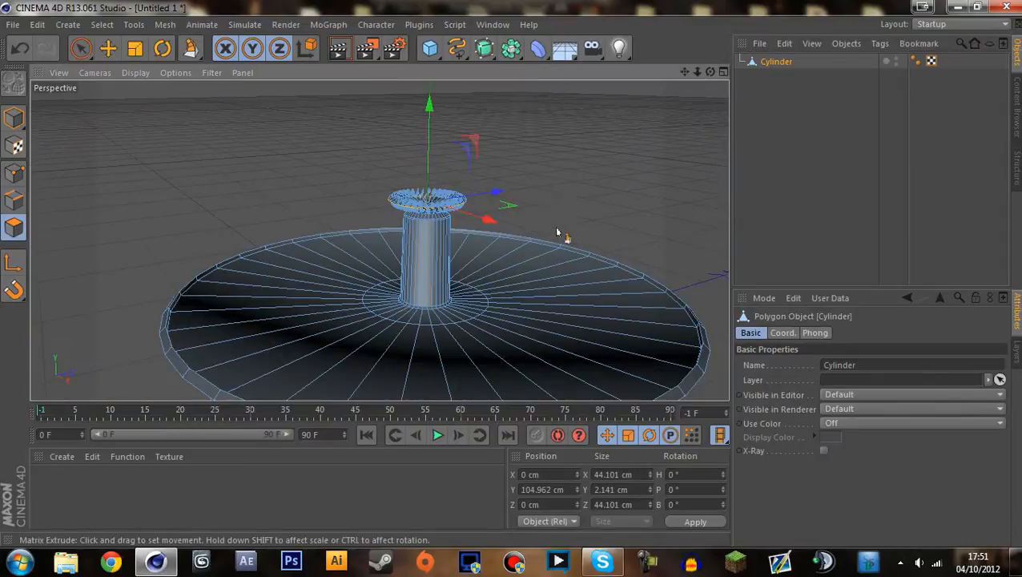
scroll(558, 232, down, 1)
scroll(545, 234, up, 8)
alt+middle_drag(443, 226, 497, 273)
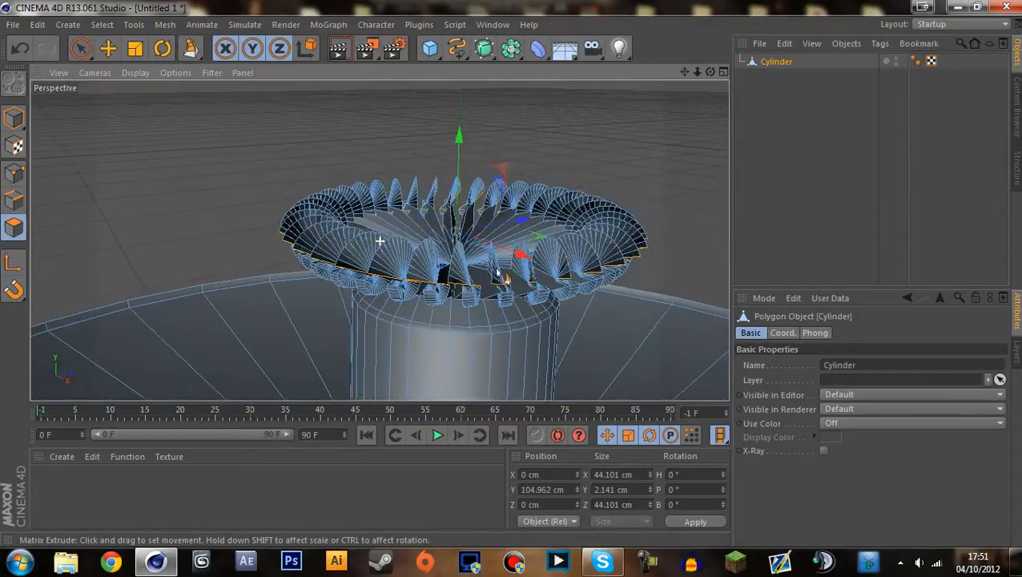
scroll(479, 251, up, 5)
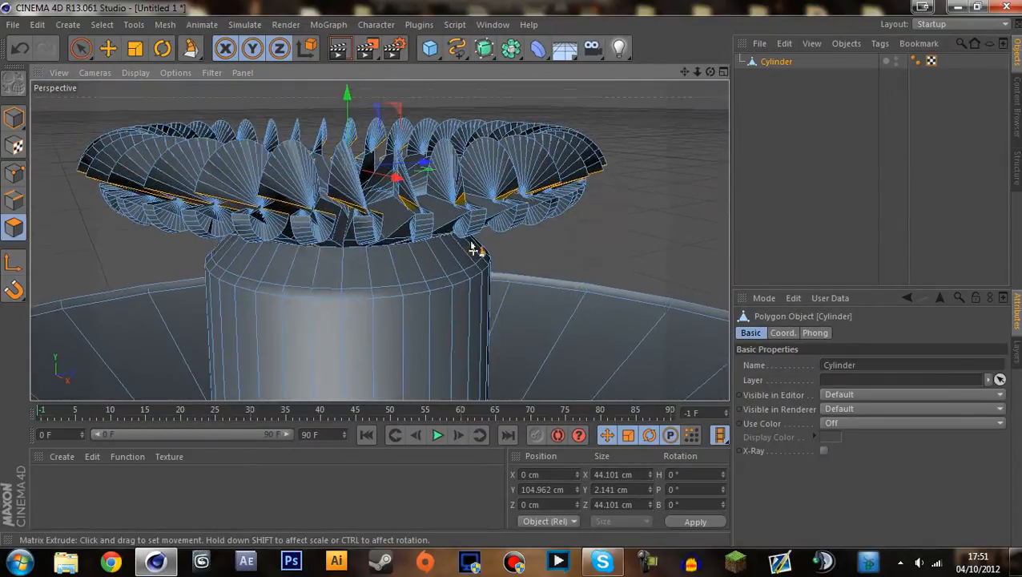
alt+drag(473, 249, 520, 271)
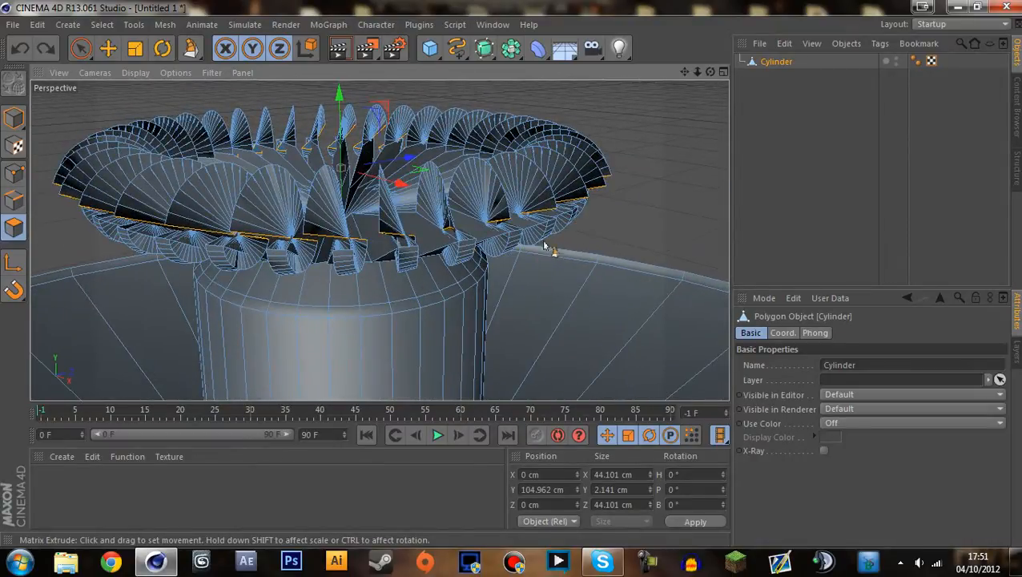
Undo the matrix extrusion, try a wider one spanning about 47.5 cm, and undo that as well.
key(ctrl+z)
drag(601, 192, 707, 192)
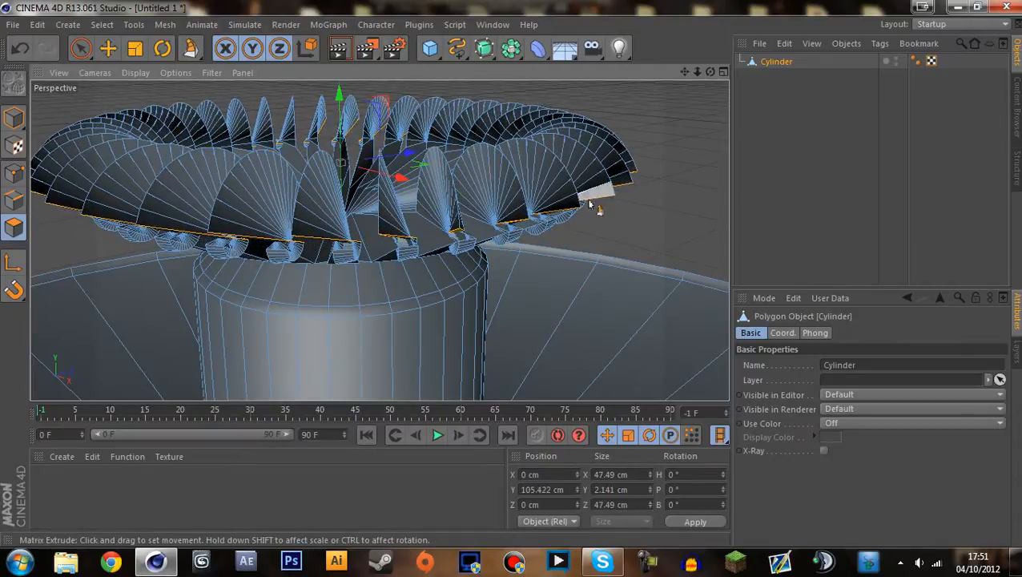
key(ctrl+z)
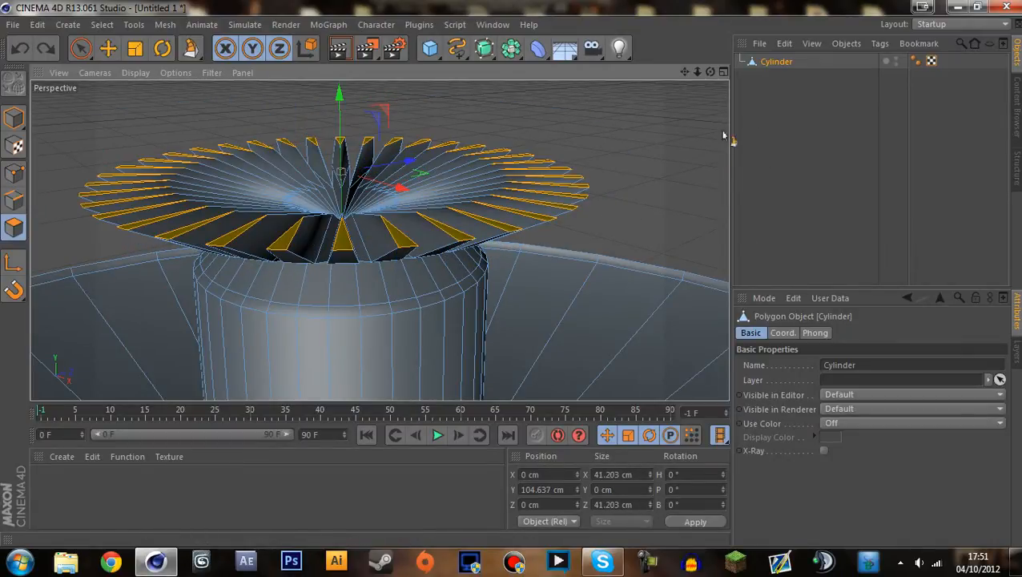
Deselect the cylinder and render a preview of the whole tiered model in the viewport.
click(865, 143)
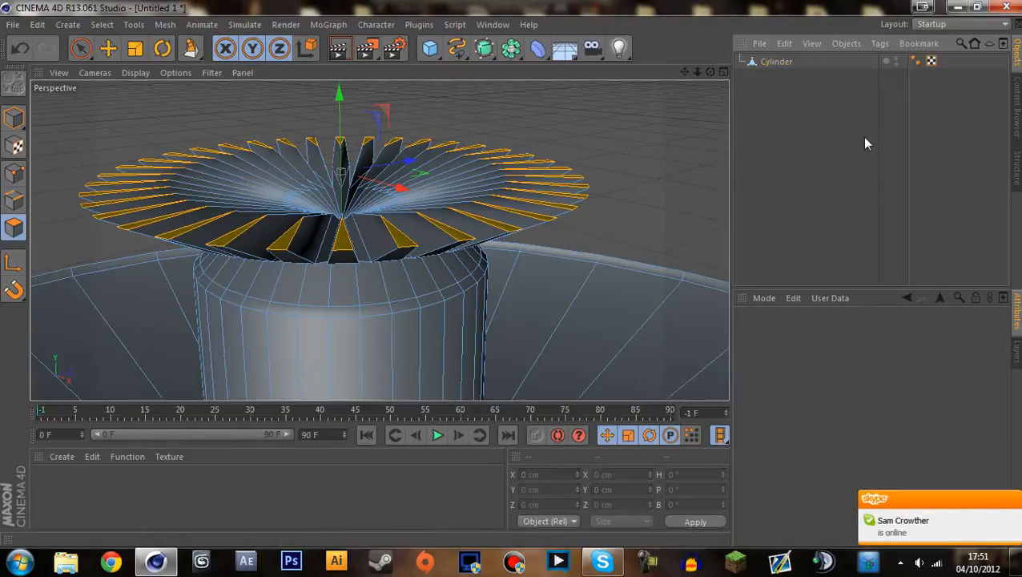
scroll(411, 231, down, 10)
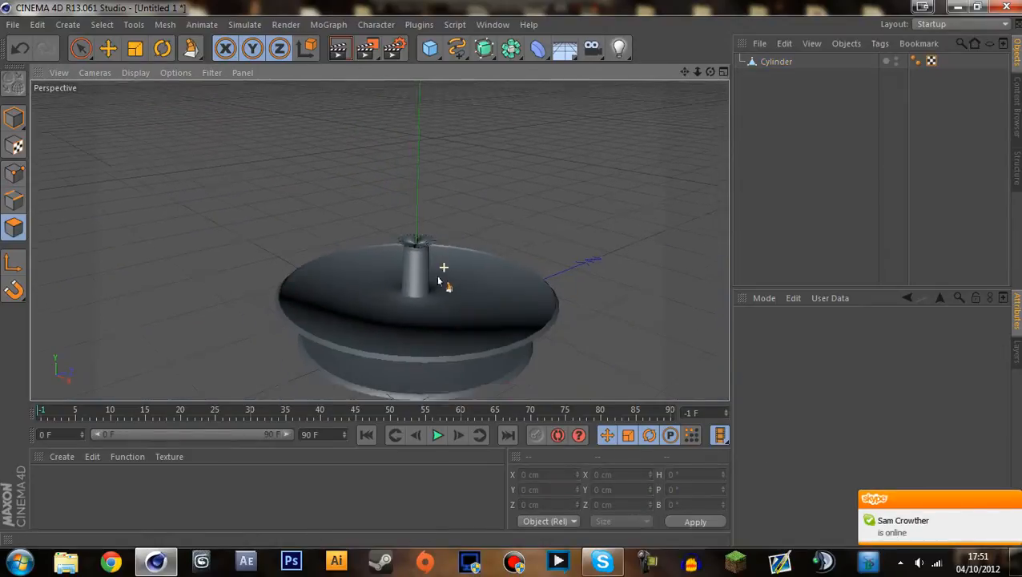
alt+drag(439, 281, 439, 232)
click(338, 49)
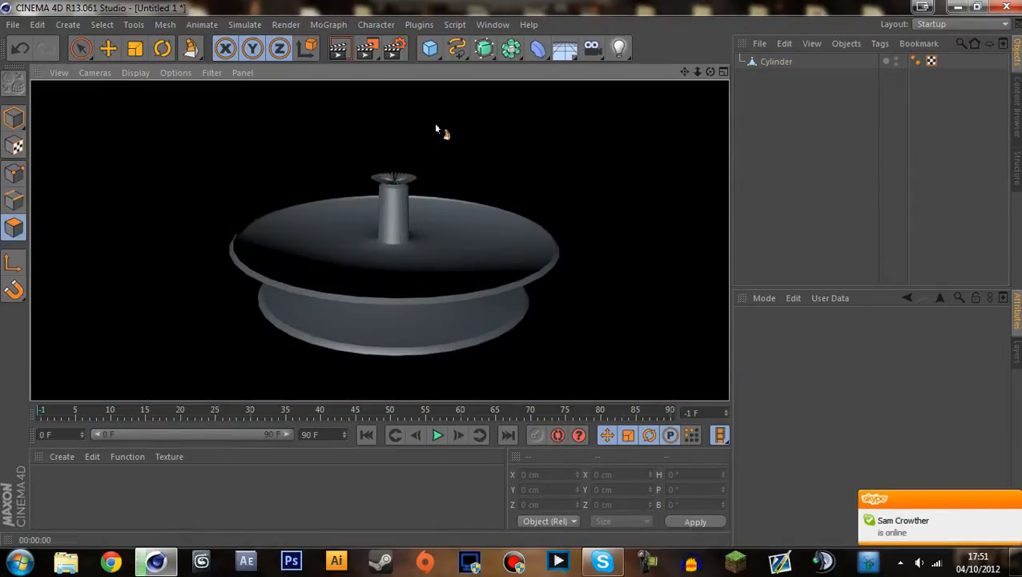
click(790, 137)
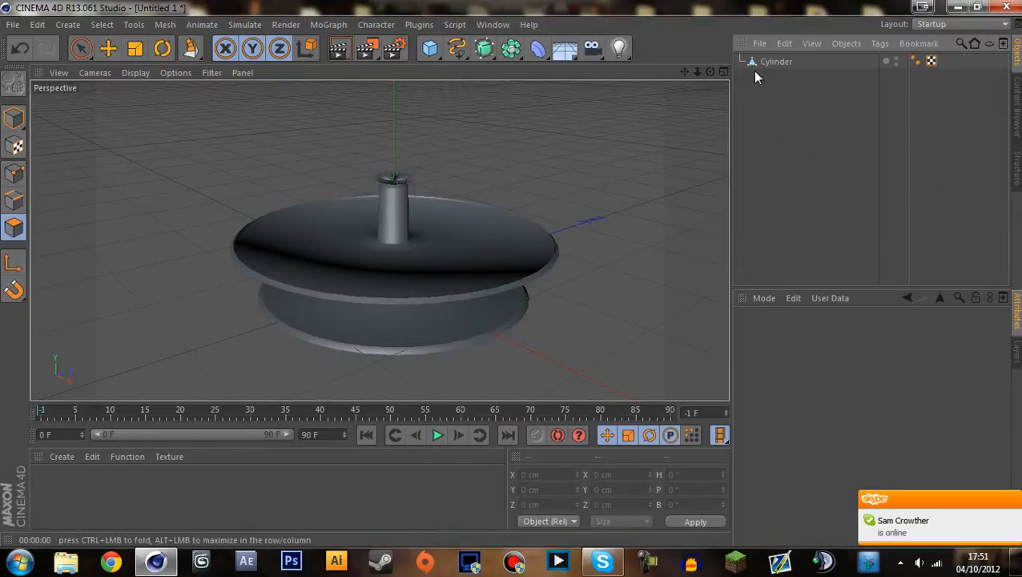
Add the Ambient Occlusion and Global Illumination effects to the render settings.
click(394, 50)
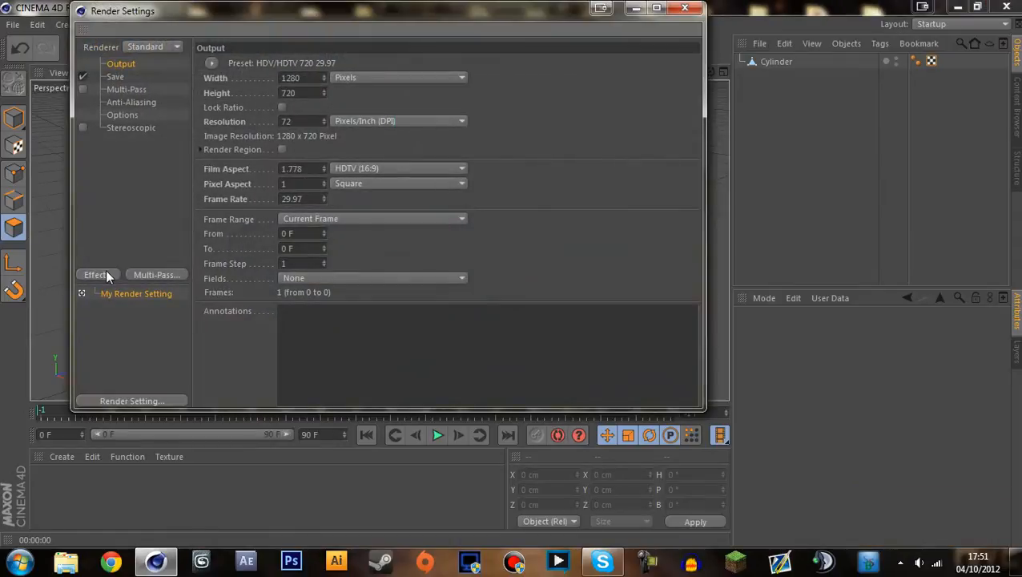
click(106, 274)
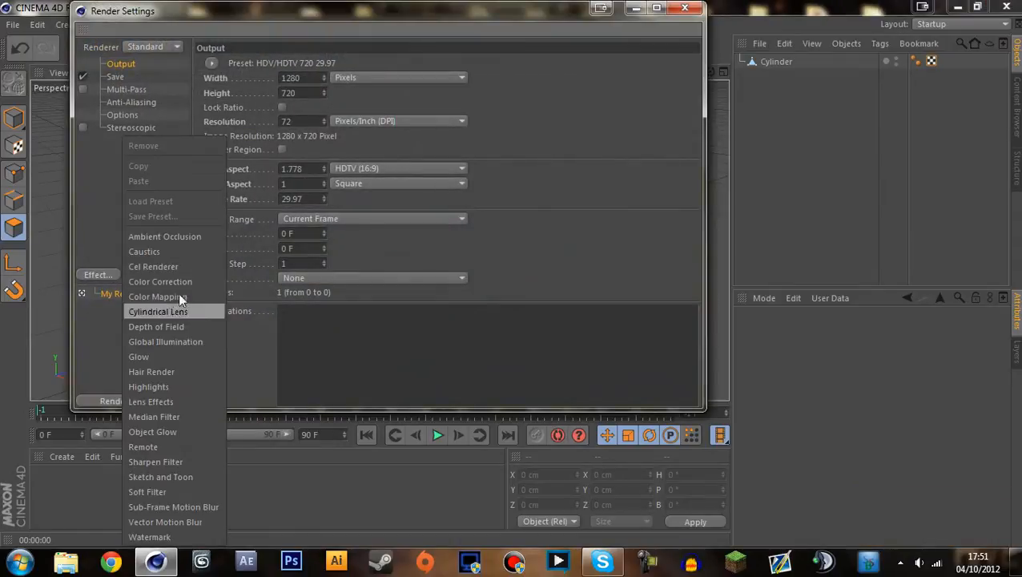
click(173, 240)
click(98, 275)
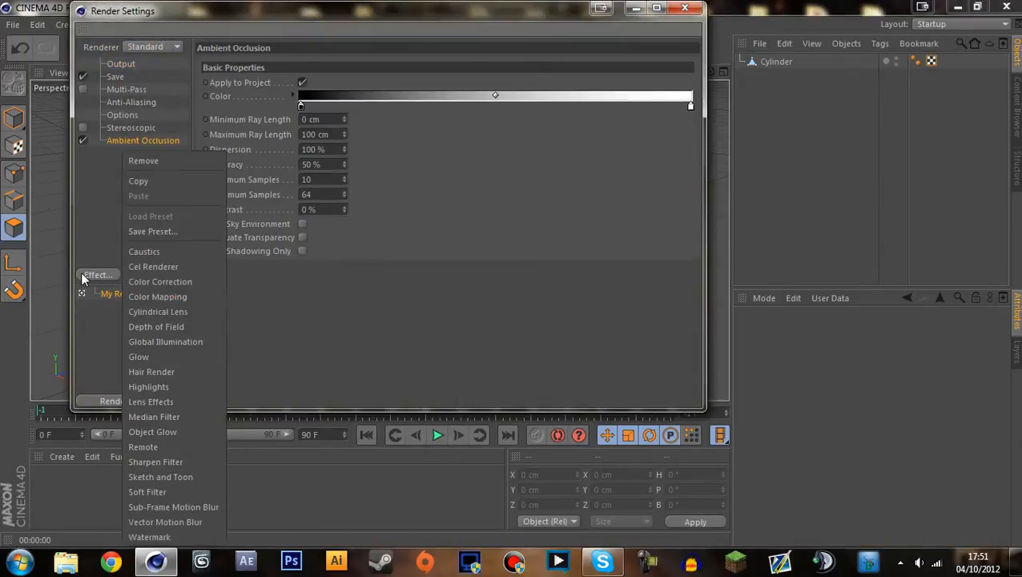
click(177, 343)
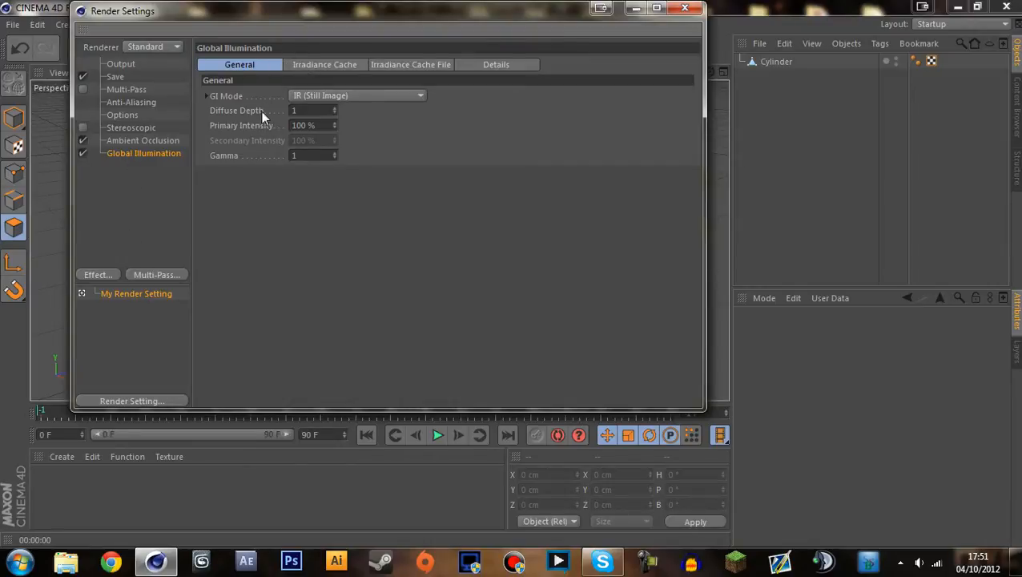
Set Global Illumination's irradiance cache to Low for both Stochastic Samples and Record Density.
click(309, 65)
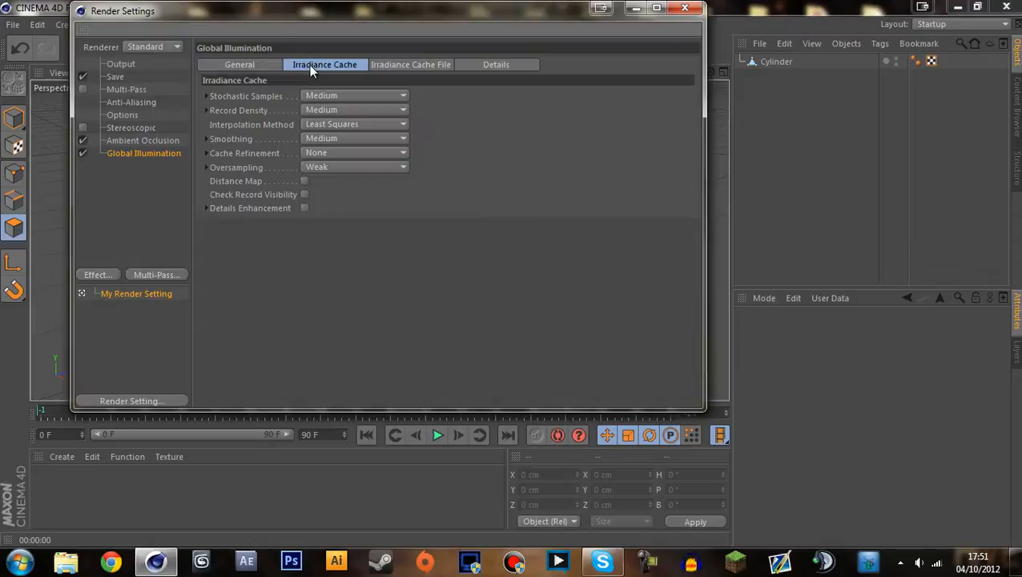
click(370, 95)
click(358, 135)
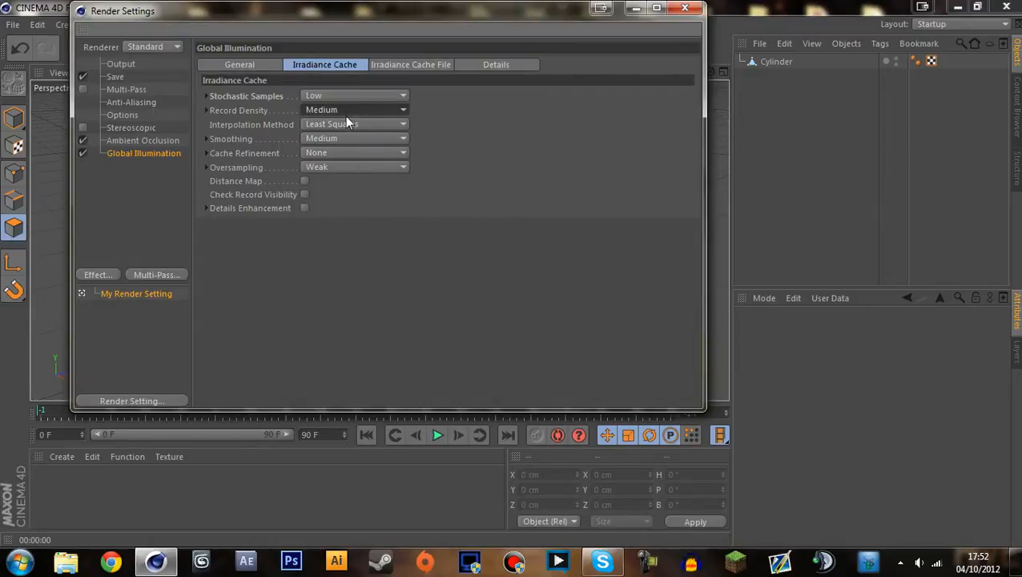
click(345, 117)
click(330, 153)
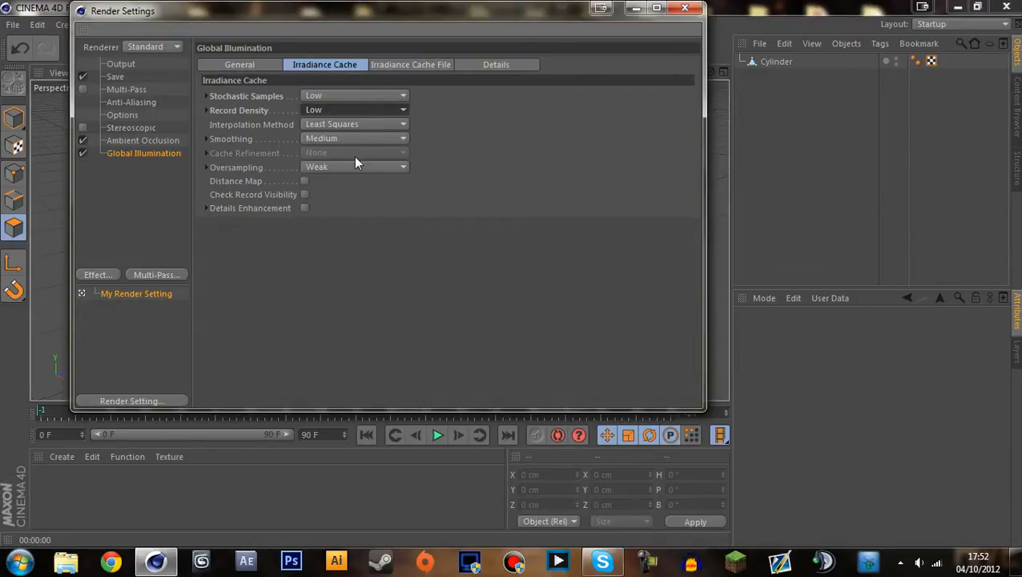
Add a Depth of Field effect with 40 % blur strength, 60 % distance blur and 60 % background blur, and close the render settings.
click(98, 276)
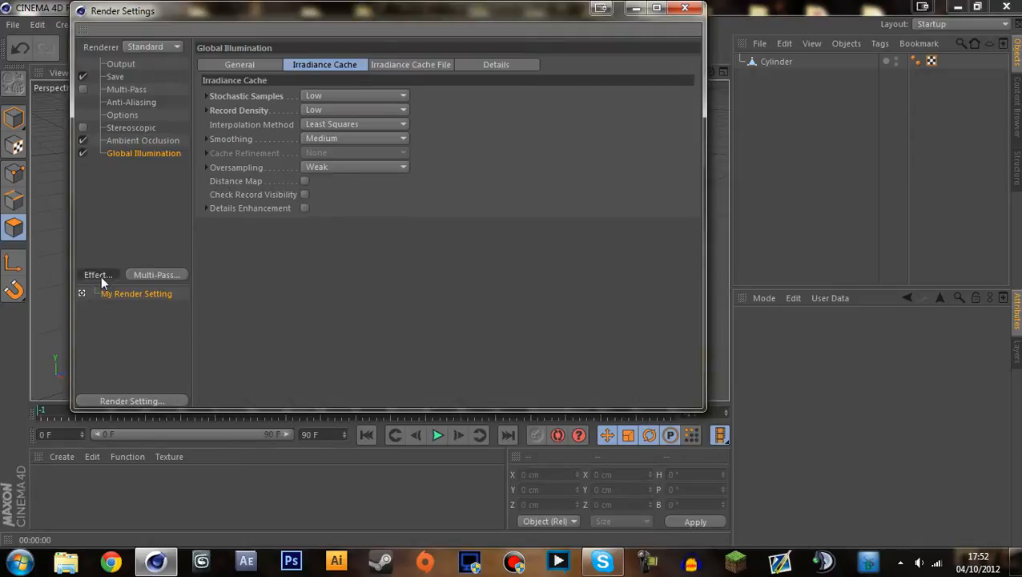
click(191, 342)
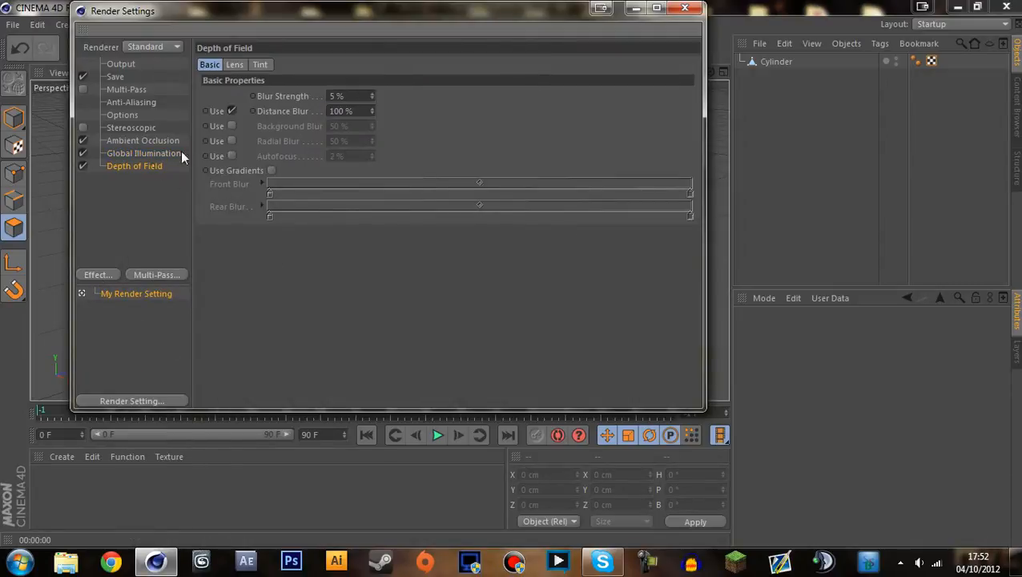
drag(373, 97, 396, 96)
click(231, 126)
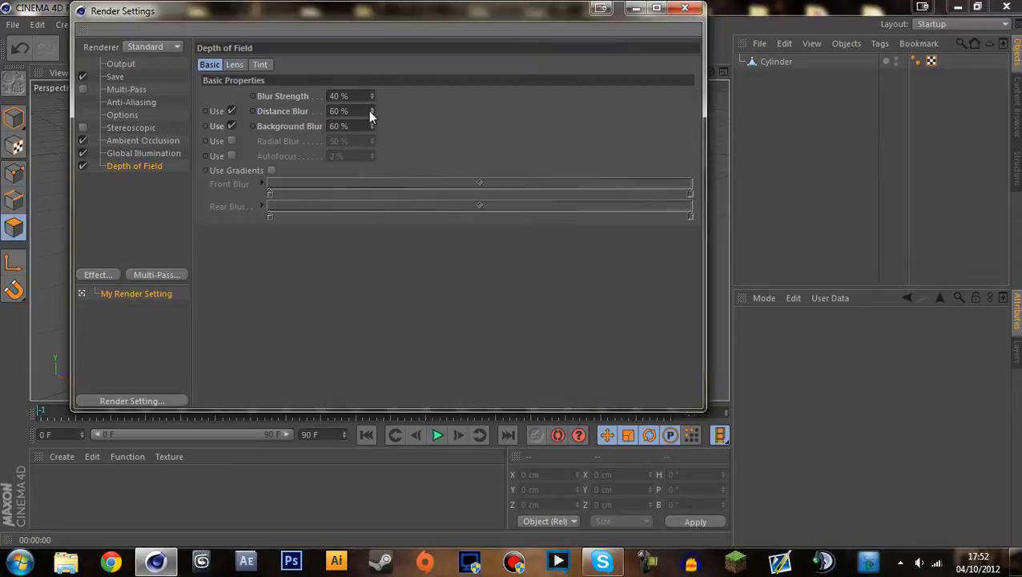
click(690, 9)
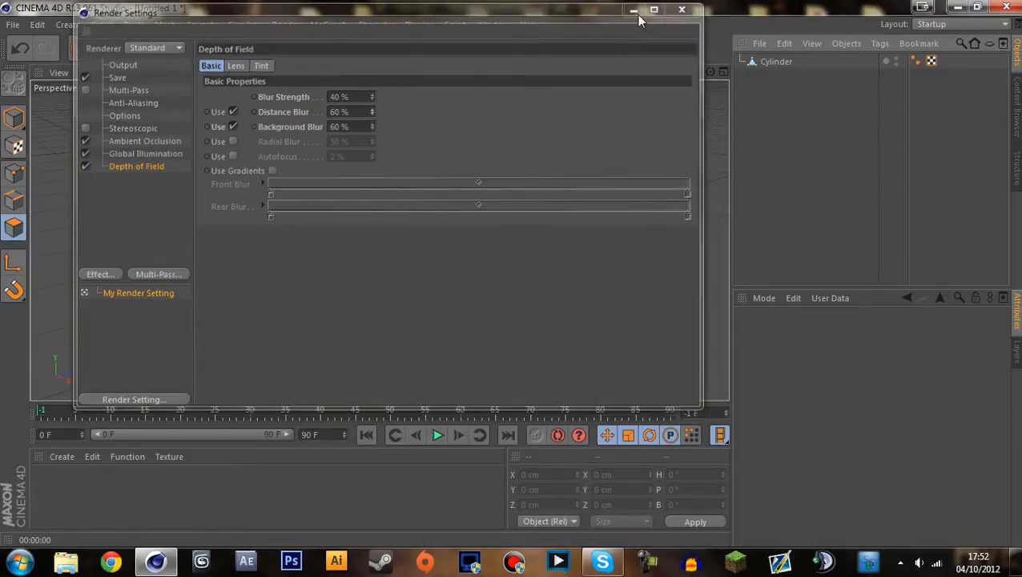
Reframe the tiered model and render a viewport preview with the added effects.
scroll(404, 205, up, 5)
scroll(407, 210, down, 4)
alt+middle_drag(414, 211, 414, 171)
click(341, 50)
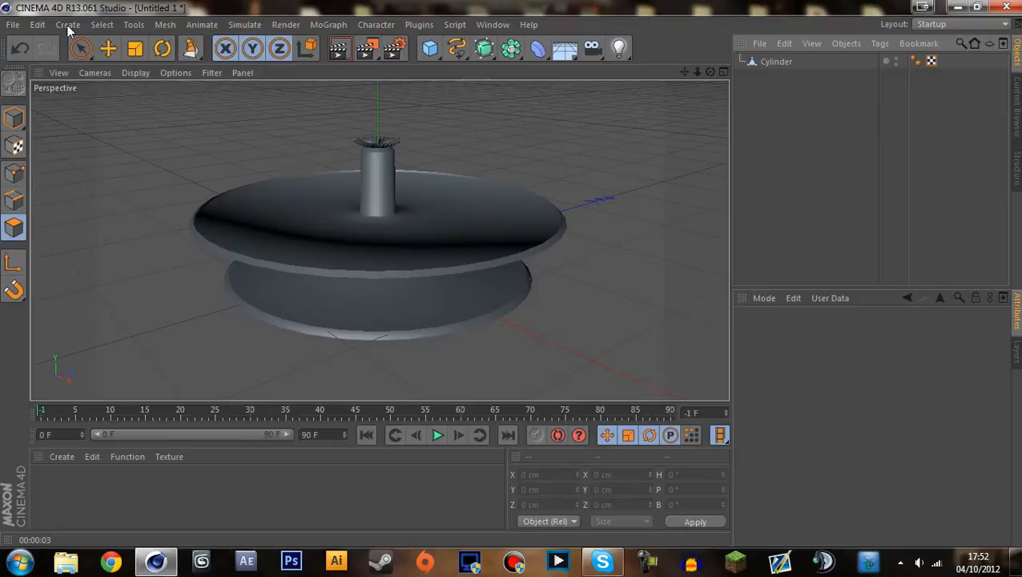
Add a Physical Sky object to the scene.
click(69, 25)
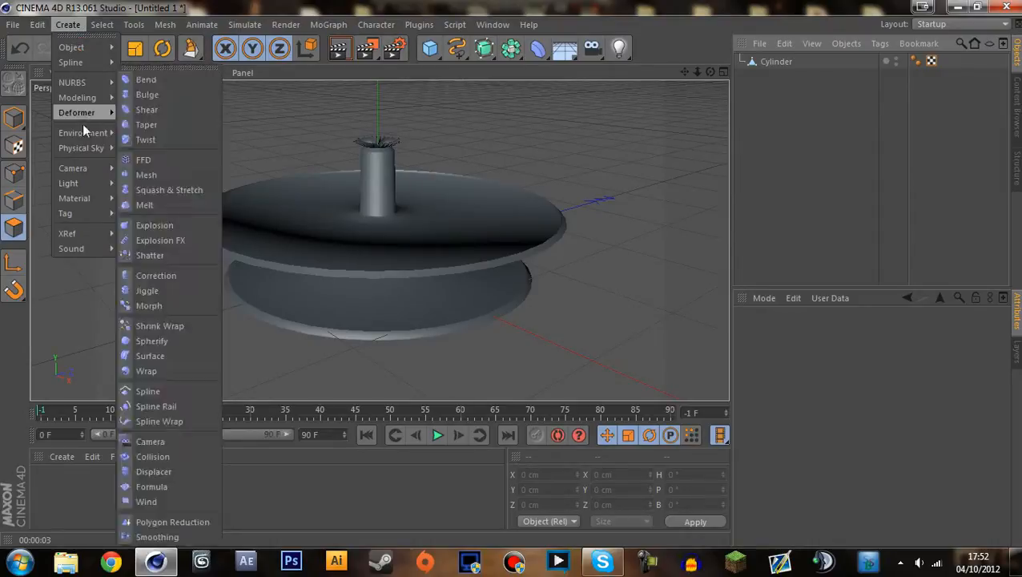
mouse_move(80, 148)
click(144, 146)
scroll(353, 183, up, 3)
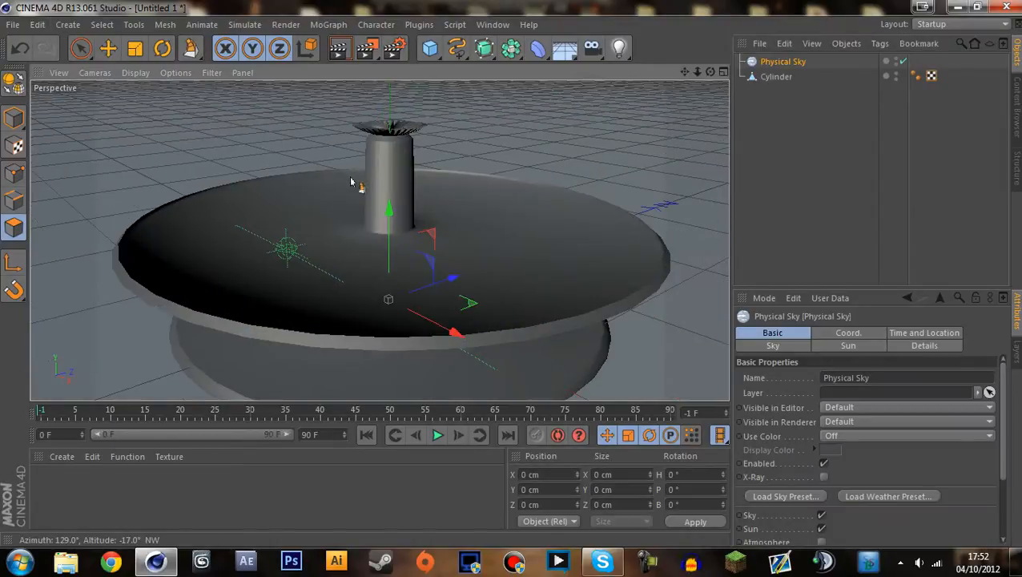
Frame both disc tiers and render a viewport preview with the physical sky lighting.
scroll(353, 182, down, 3)
mouse_move(353, 184)
alt+middle_down()
mouse_move(343, 176)
mouse_move(357, 190)
alt+middle_up()
scroll(357, 193, up, 2)
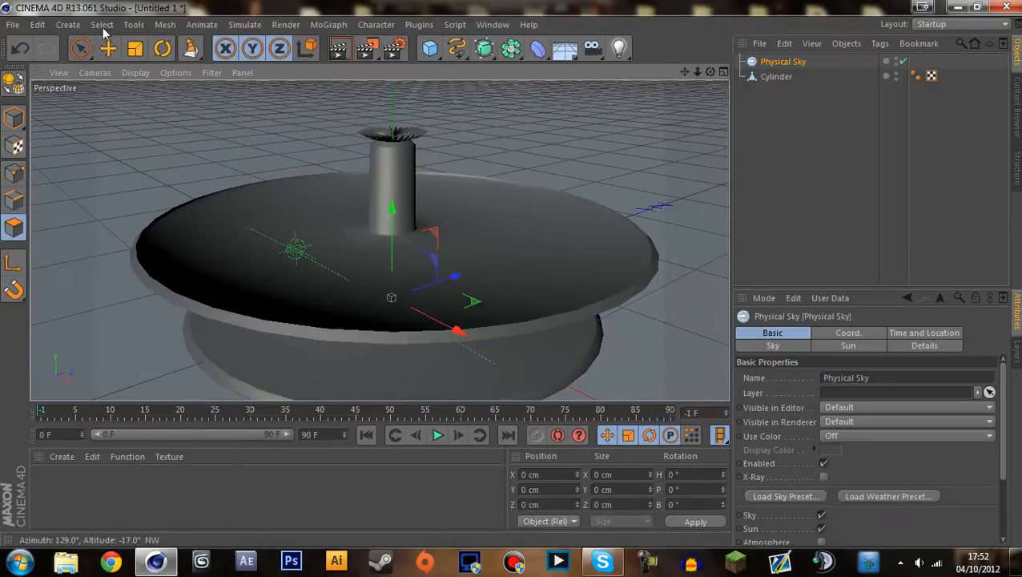
alt+middle_drag(529, 185, 514, 167)
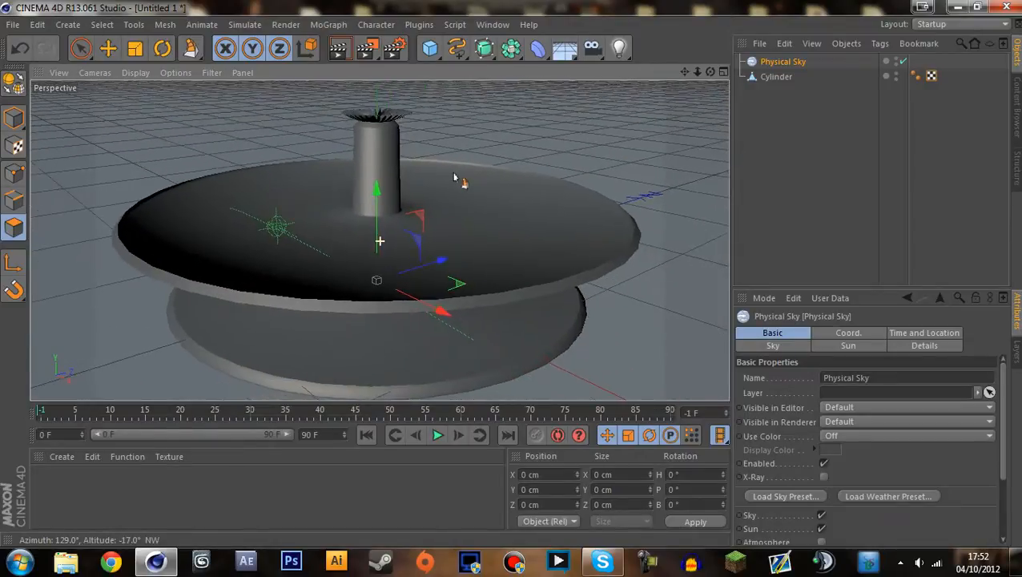
alt+middle_drag(388, 78, 383, 57)
click(341, 50)
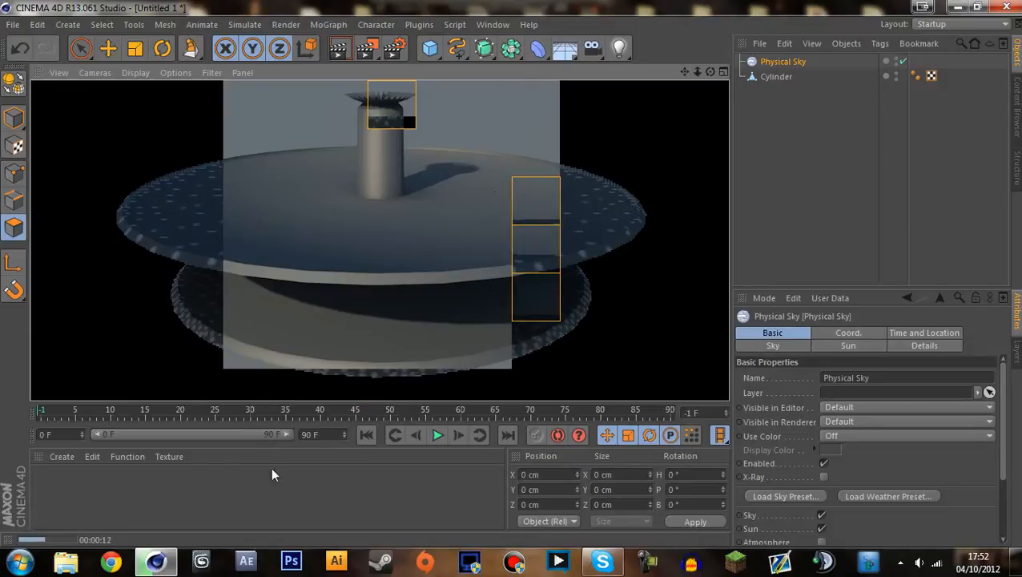
Create a new material and turn off its Specular channel.
double_click(50, 496)
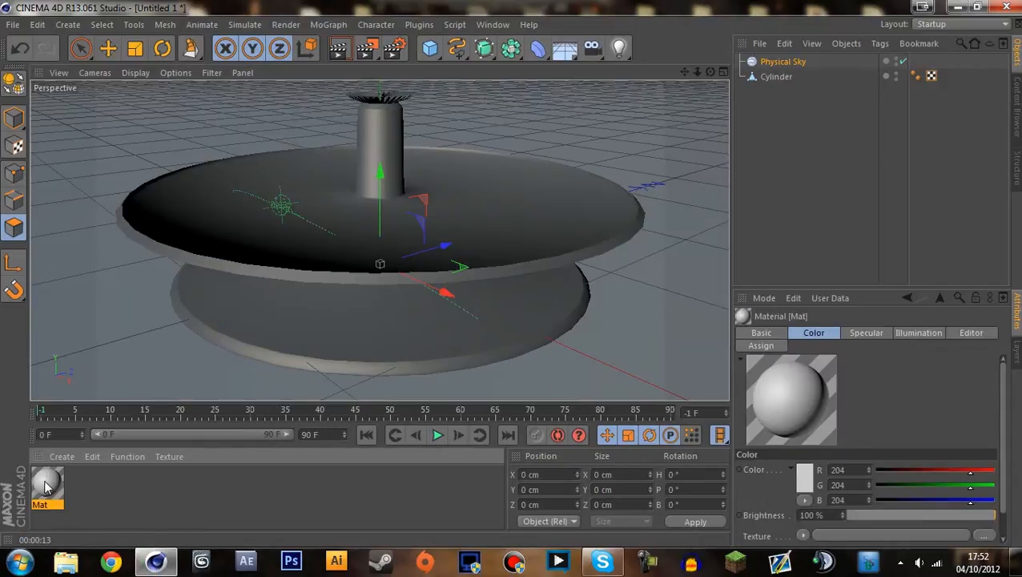
click(303, 417)
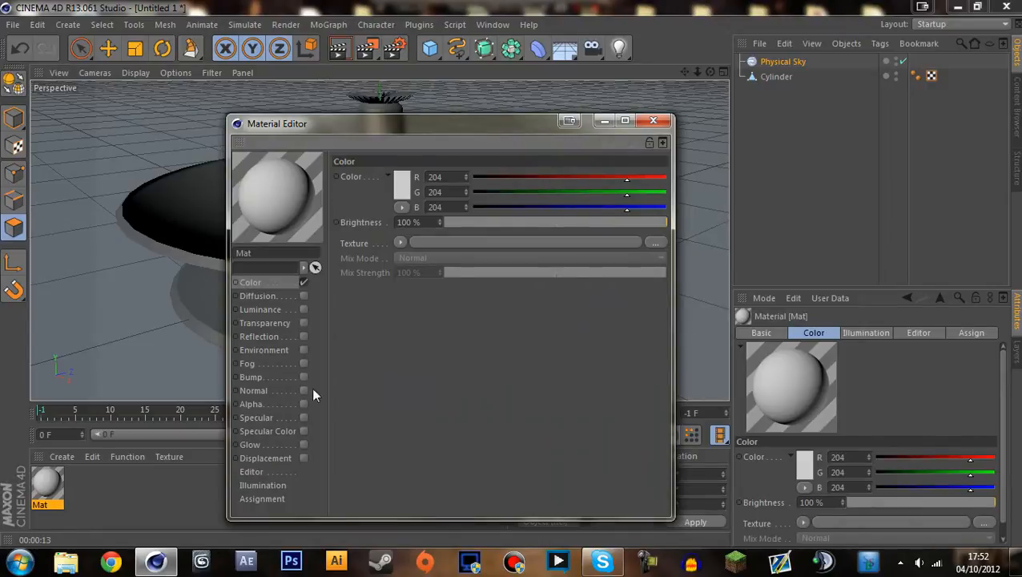
click(399, 243)
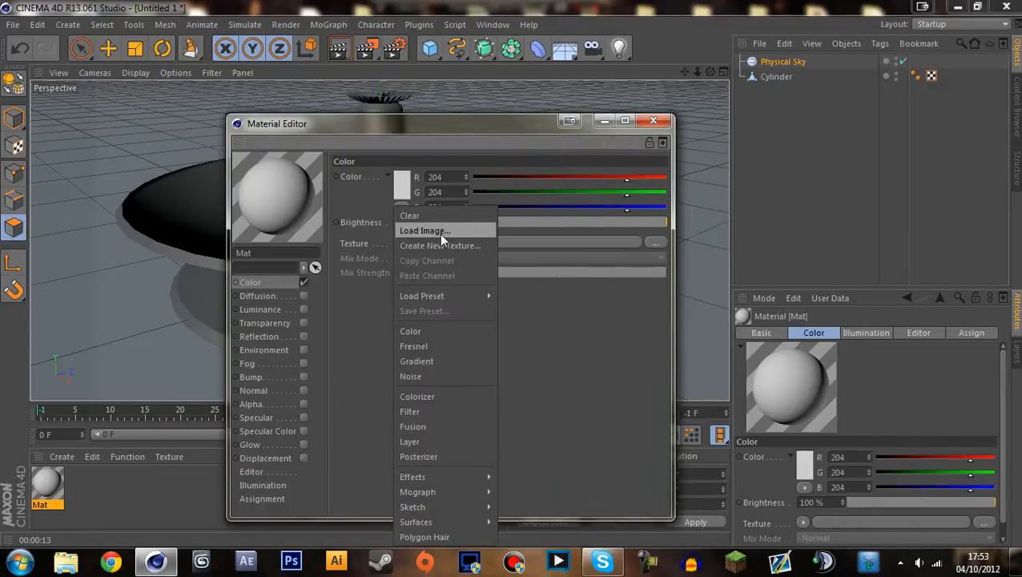
click(270, 298)
Load the image old-paper-texture-i-a-ibackgroundz_com as the material's Color texture.
click(400, 242)
click(426, 232)
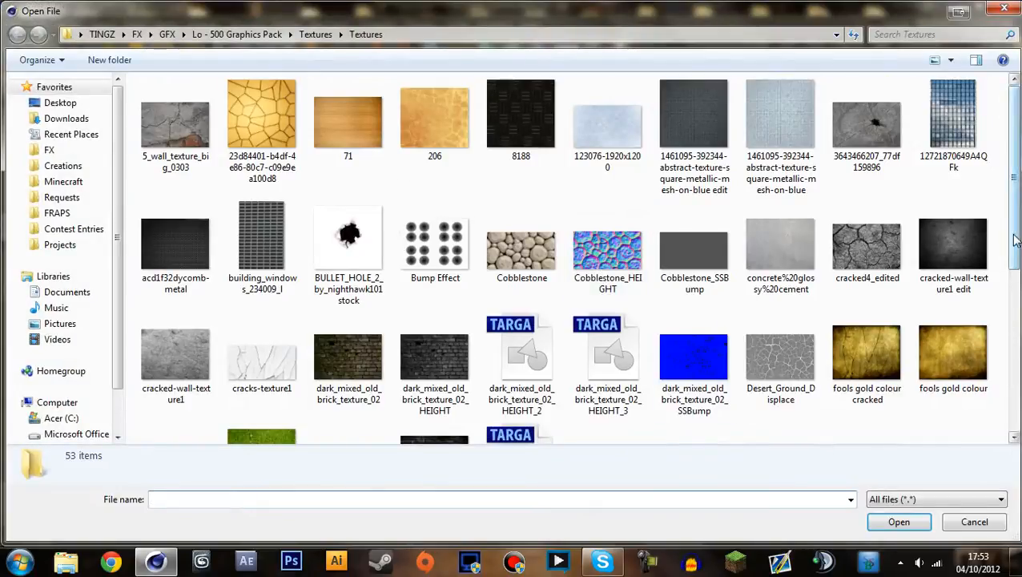
drag(1009, 258, 1014, 205)
click(270, 120)
click(436, 136)
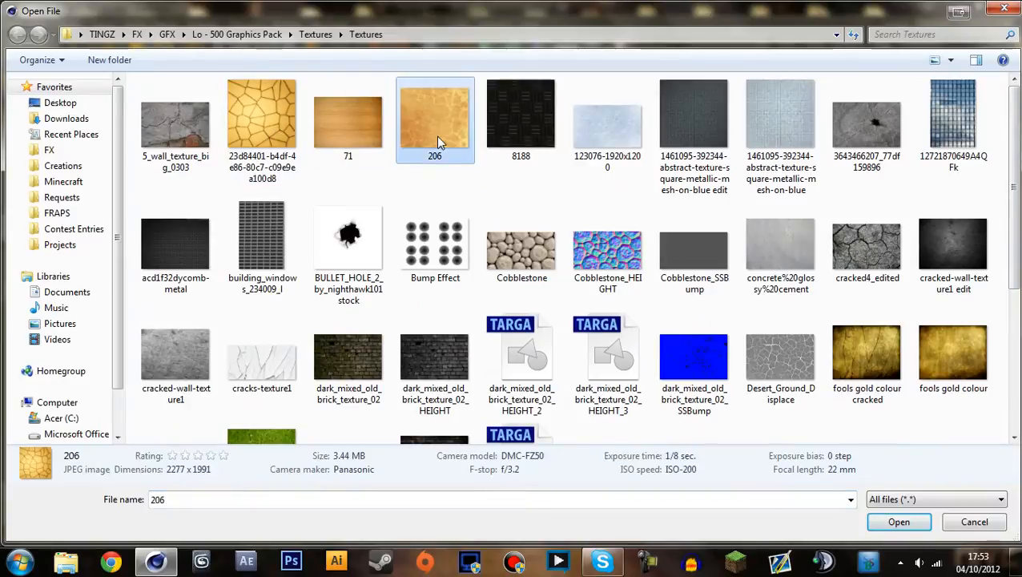
drag(1016, 138, 989, 332)
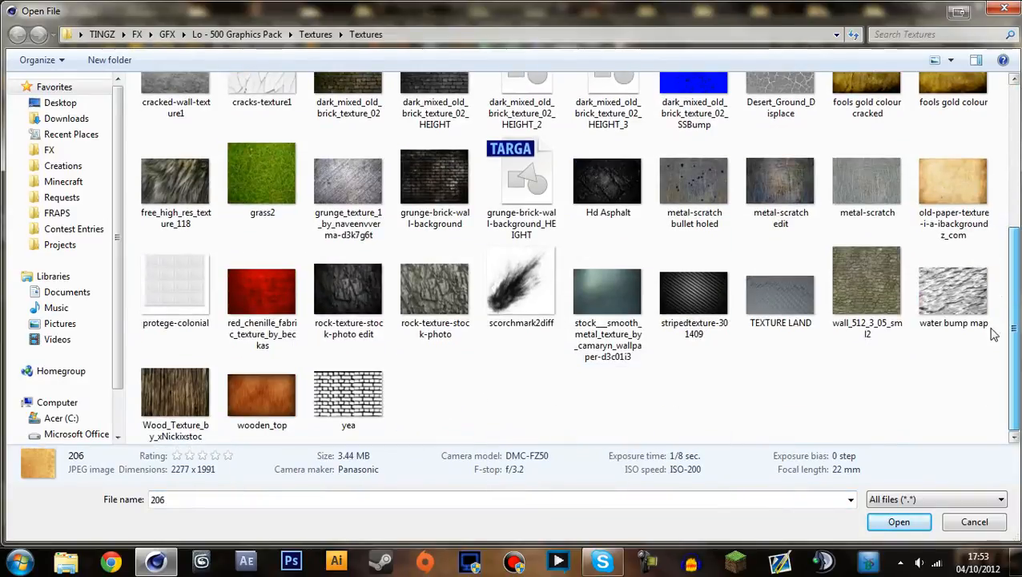
click(951, 188)
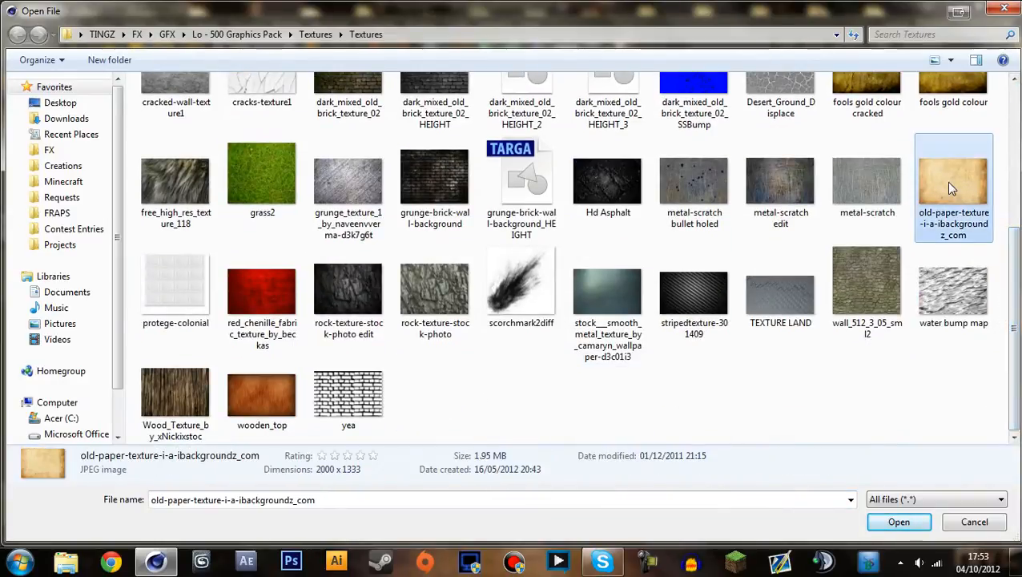
double_click(948, 187)
click(524, 337)
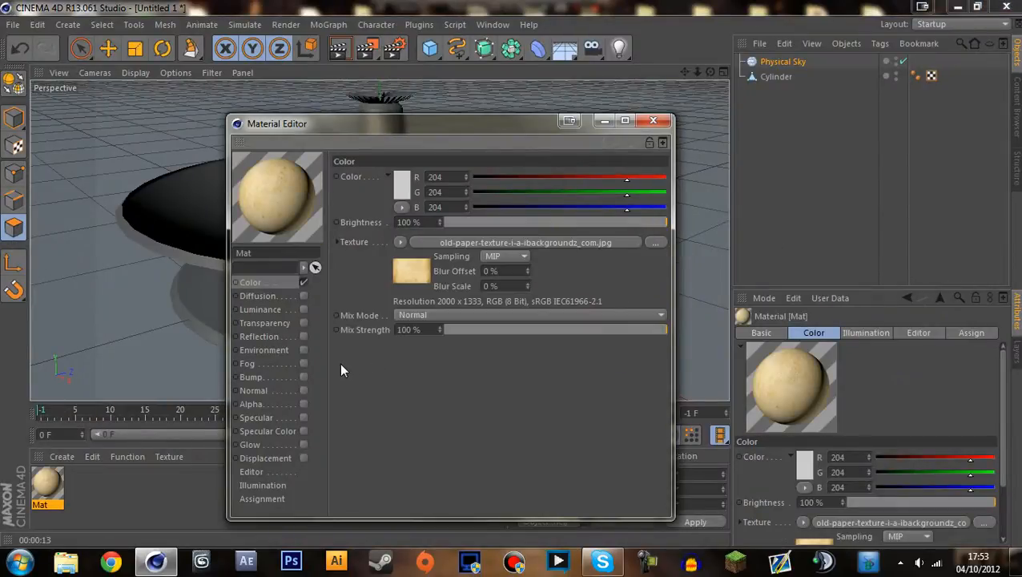
Enable the Bump channel, copy the Color texture into it and set the bump strength to -63 %.
right_click(378, 242)
click(364, 241)
right_click(363, 242)
click(396, 290)
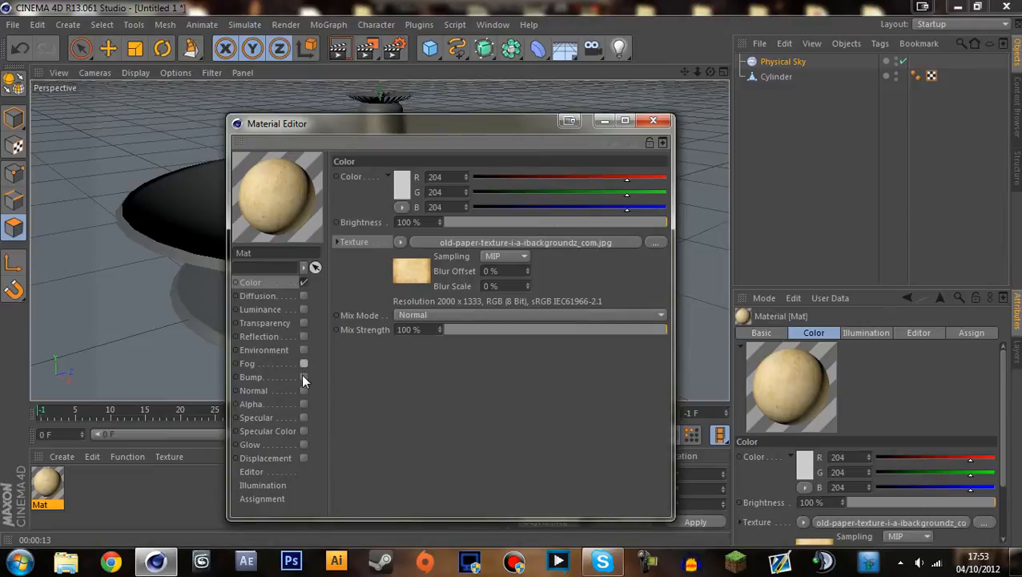
click(303, 376)
right_click(357, 214)
click(392, 275)
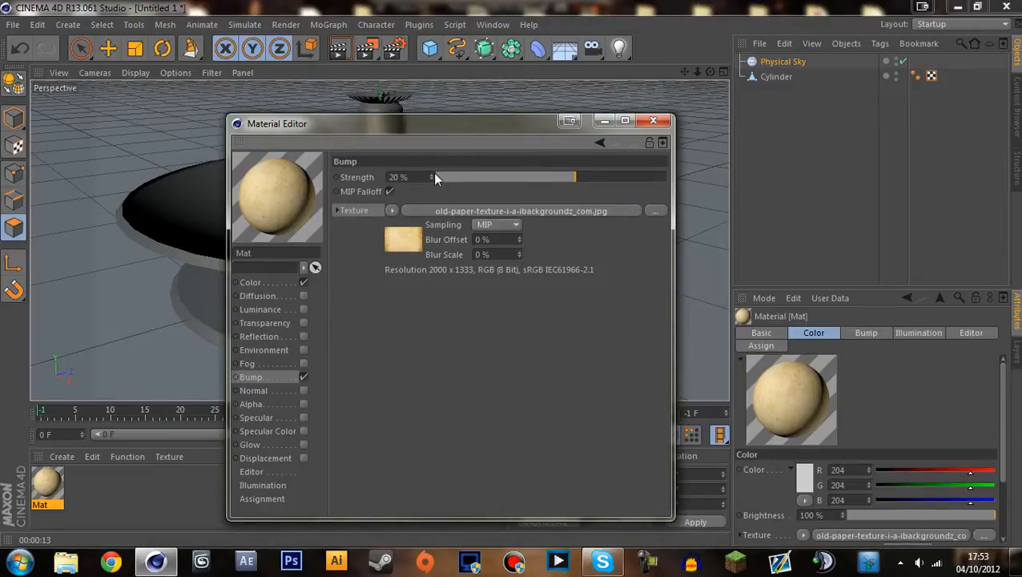
drag(432, 174, 433, 193)
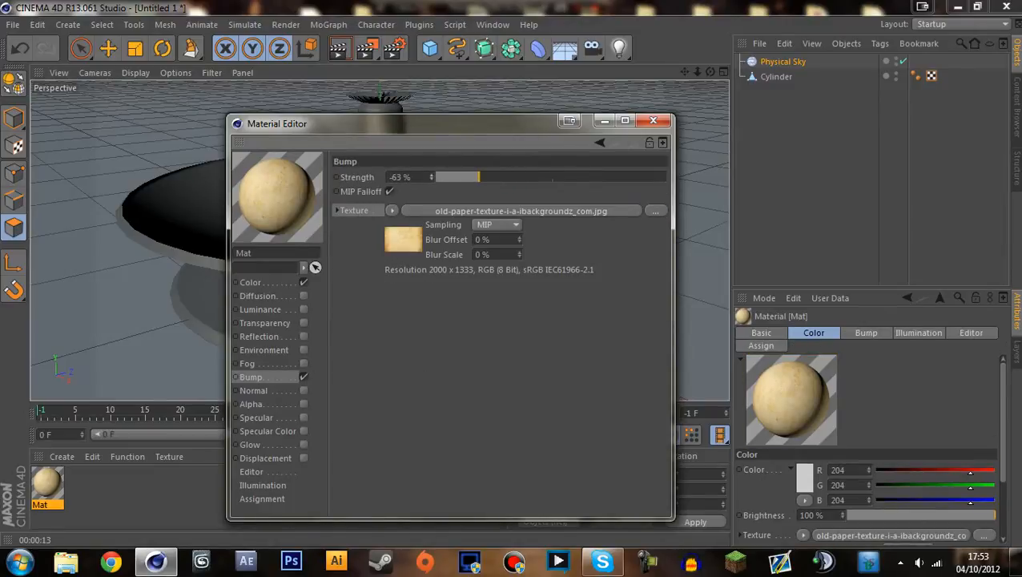
click(651, 121)
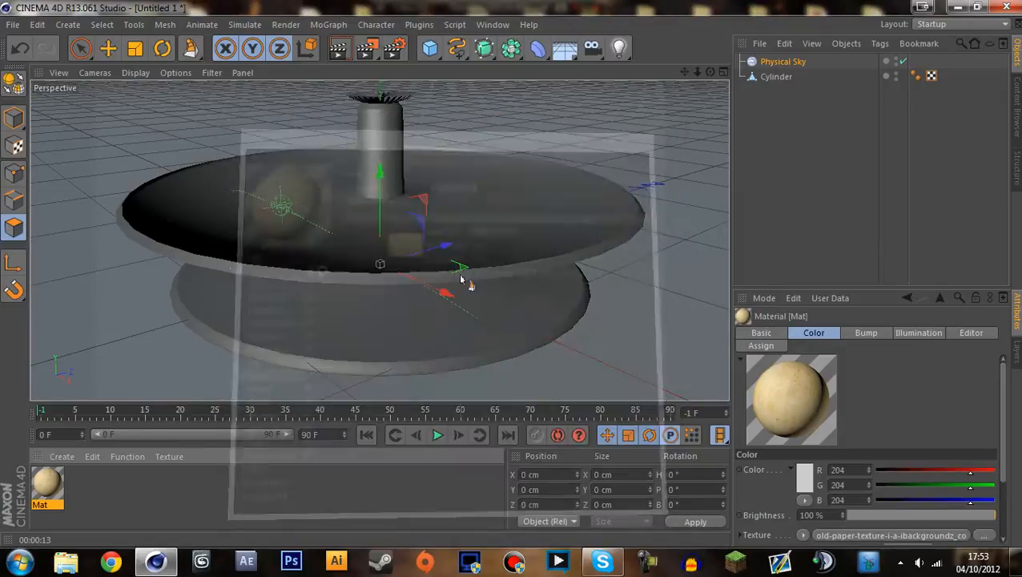
Apply the paper material to the tiered model and render a viewport preview.
drag(334, 189, 337, 186)
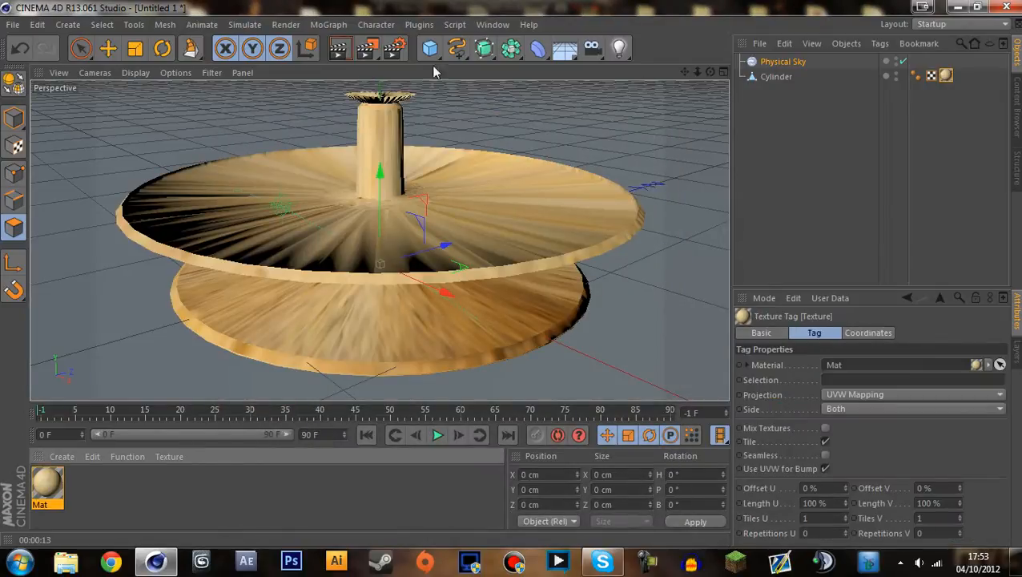
click(338, 48)
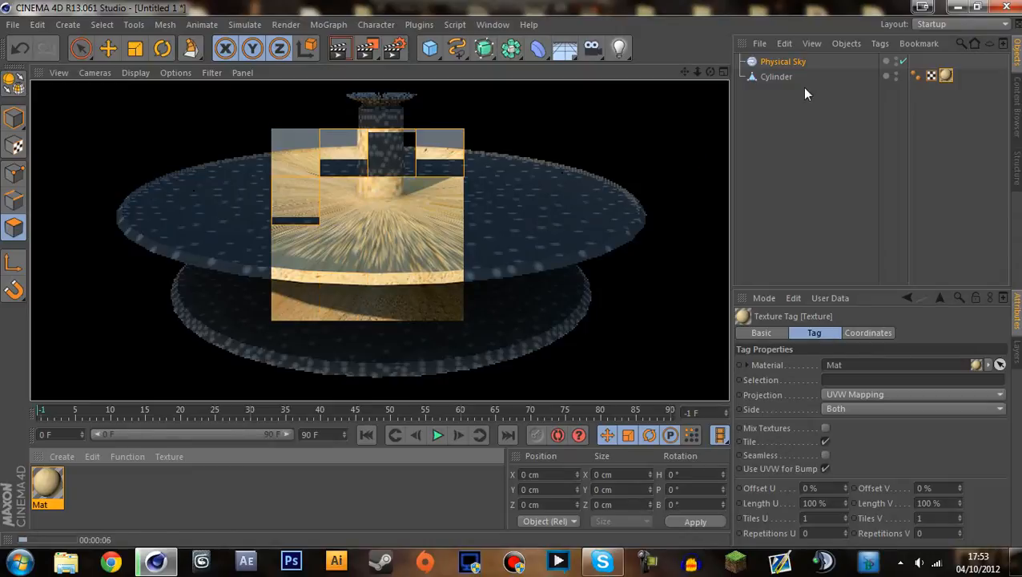
click(783, 62)
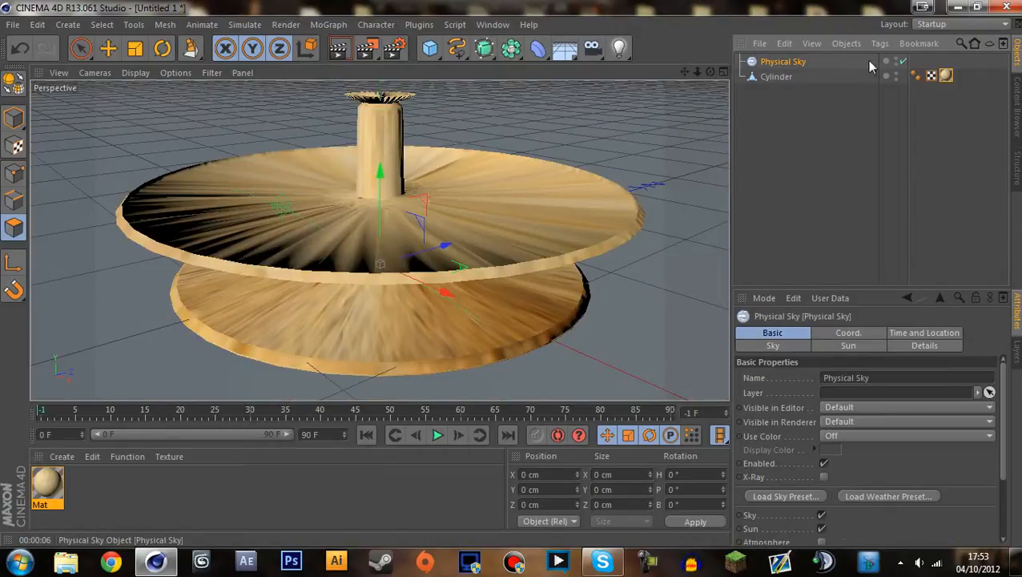
Set the projection of the cylinder's texture tag to Cubic and render a viewport preview.
click(764, 84)
click(789, 77)
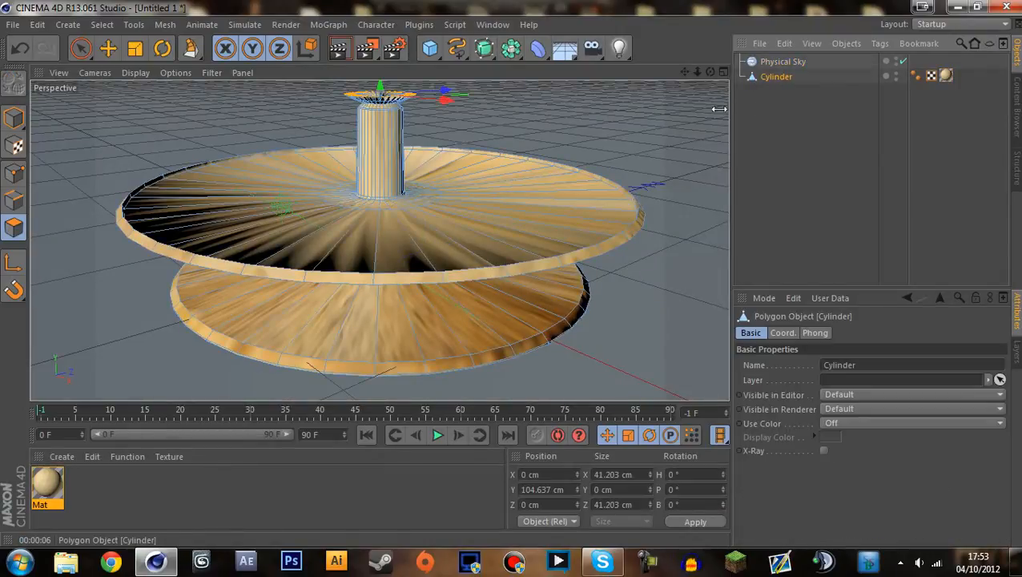
key(m)
key(x)
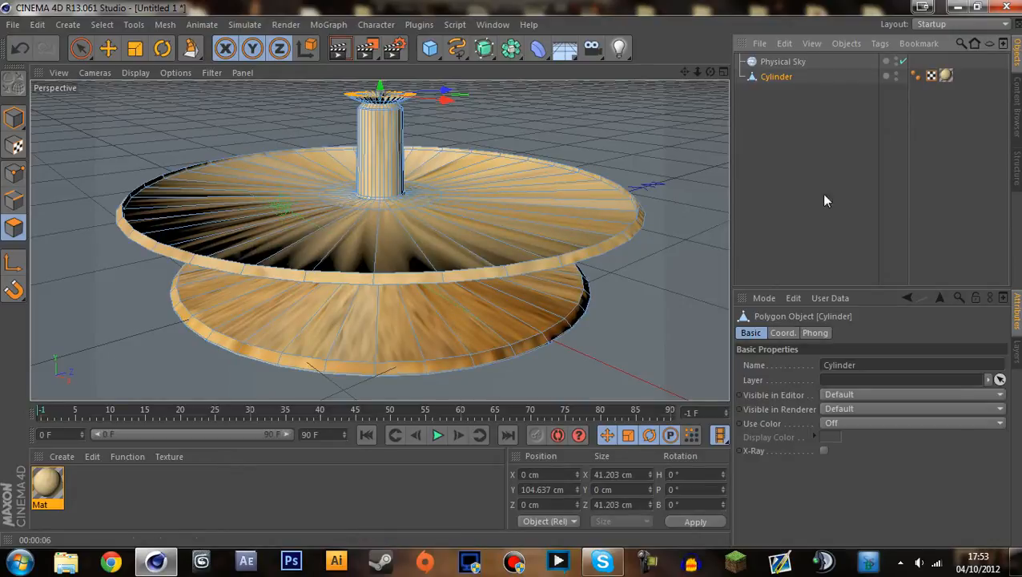
click(946, 75)
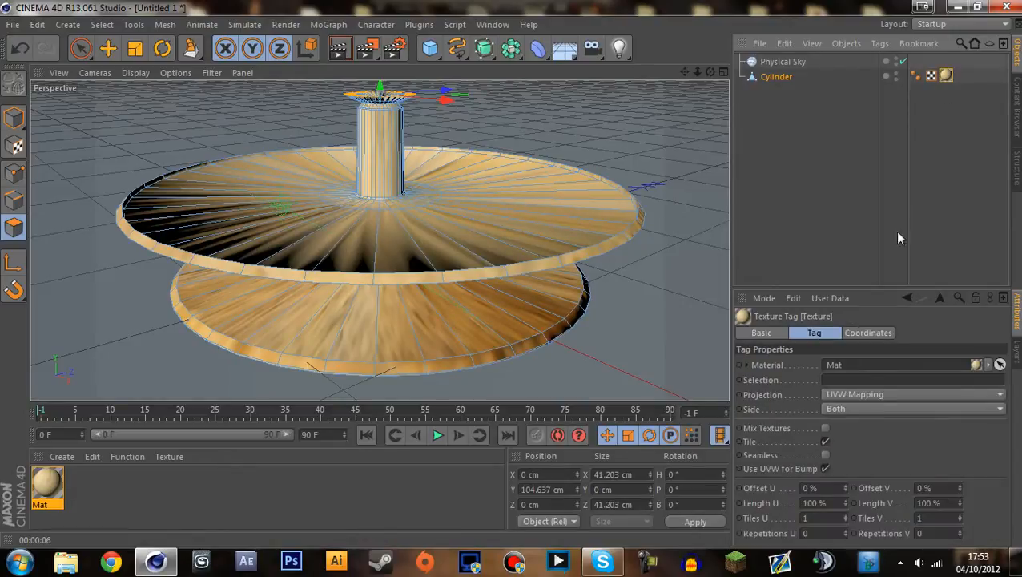
click(845, 396)
click(846, 452)
click(806, 248)
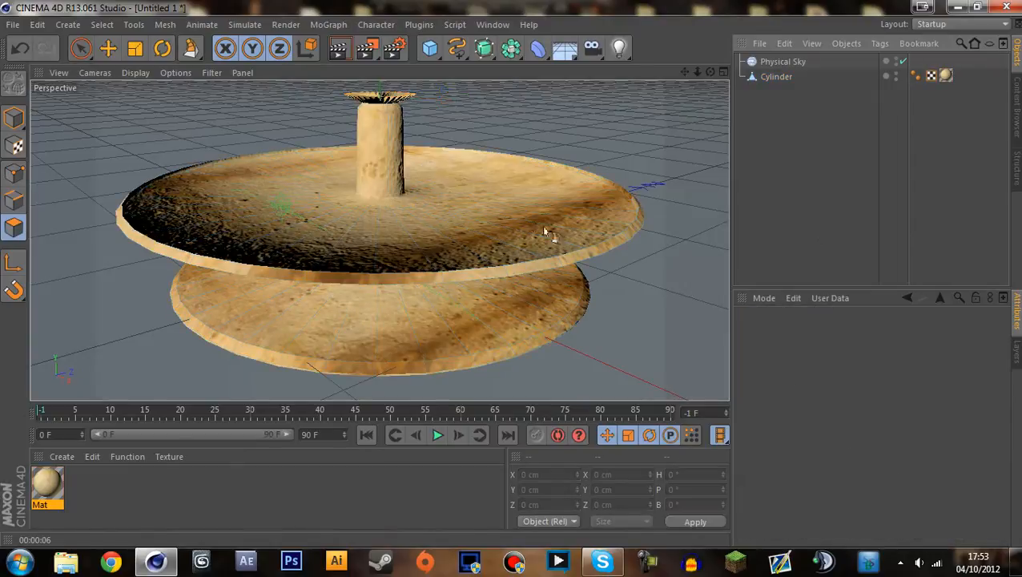
click(338, 48)
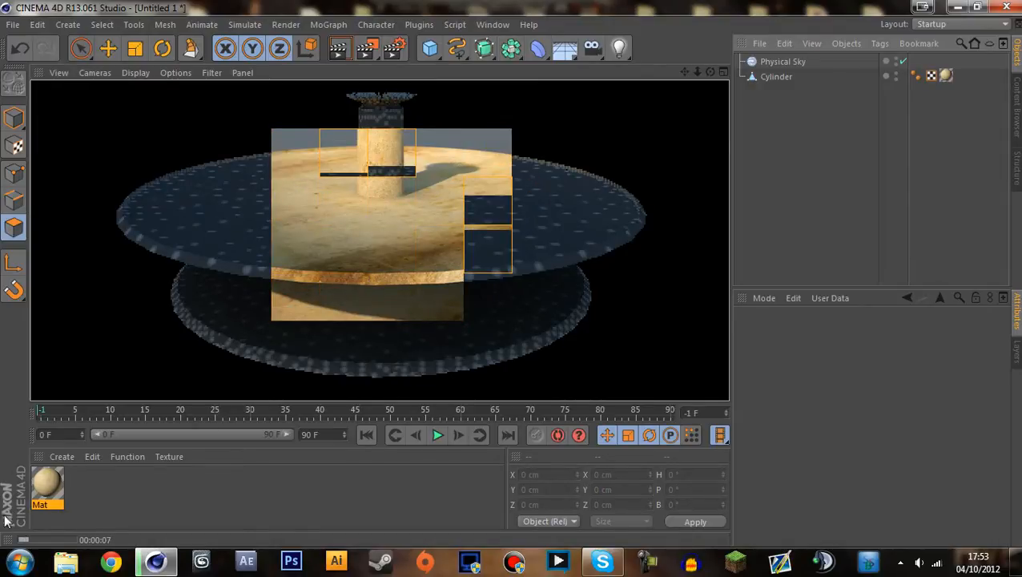
Replace the material's Color texture with the image cracked-wall-texture1.
double_click(47, 483)
click(244, 260)
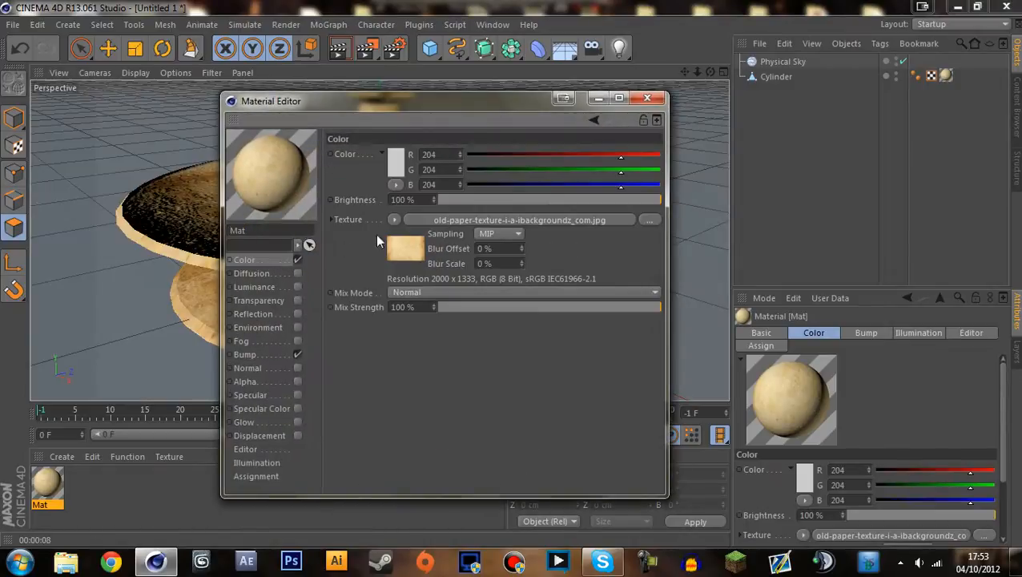
click(395, 220)
click(420, 161)
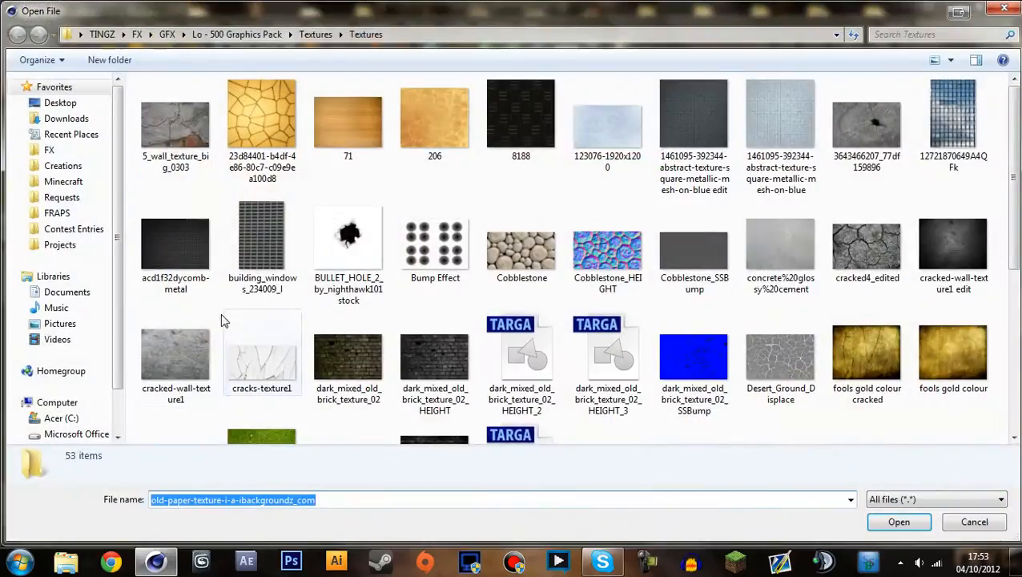
double_click(172, 337)
click(501, 331)
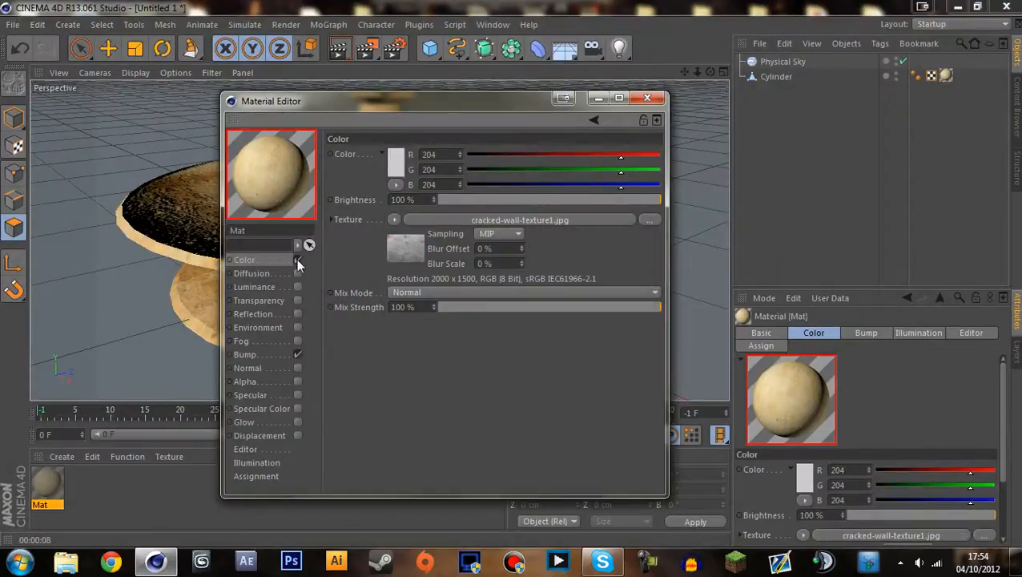
Copy the cracked-wall texture from the Color channel into the Bump channel and render a viewport preview.
click(393, 220)
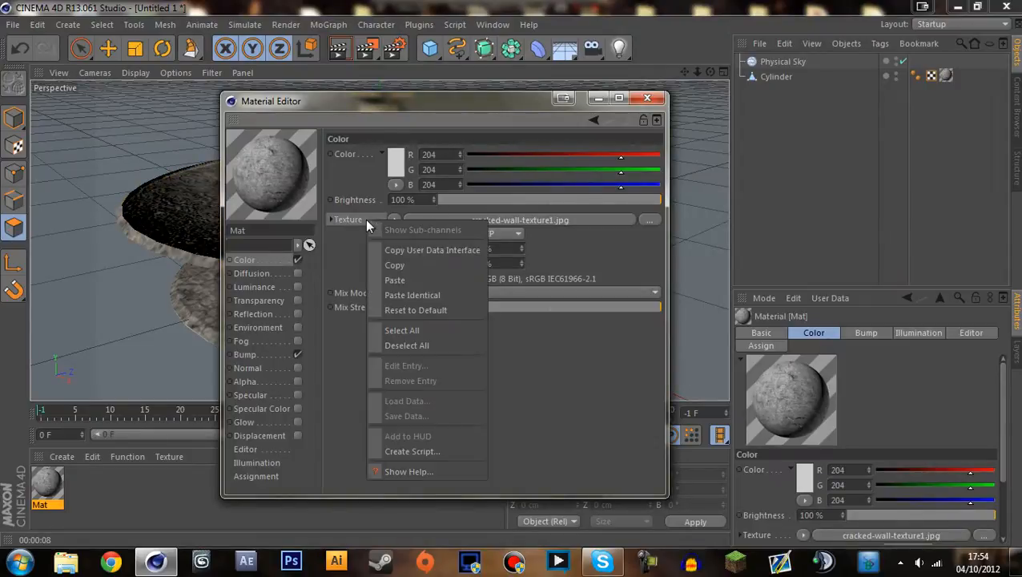
click(403, 264)
click(269, 358)
right_click(343, 191)
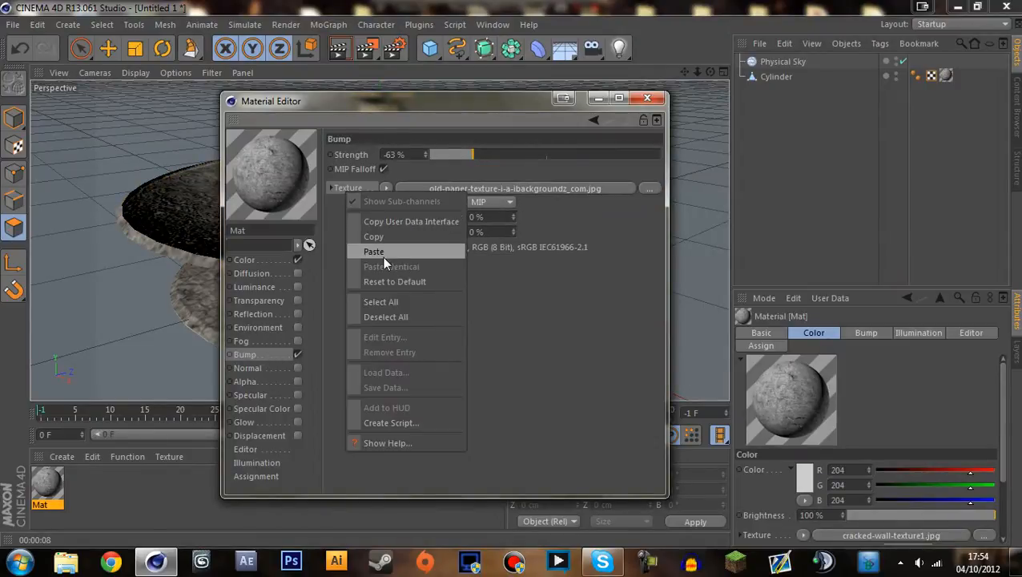
click(383, 254)
click(646, 97)
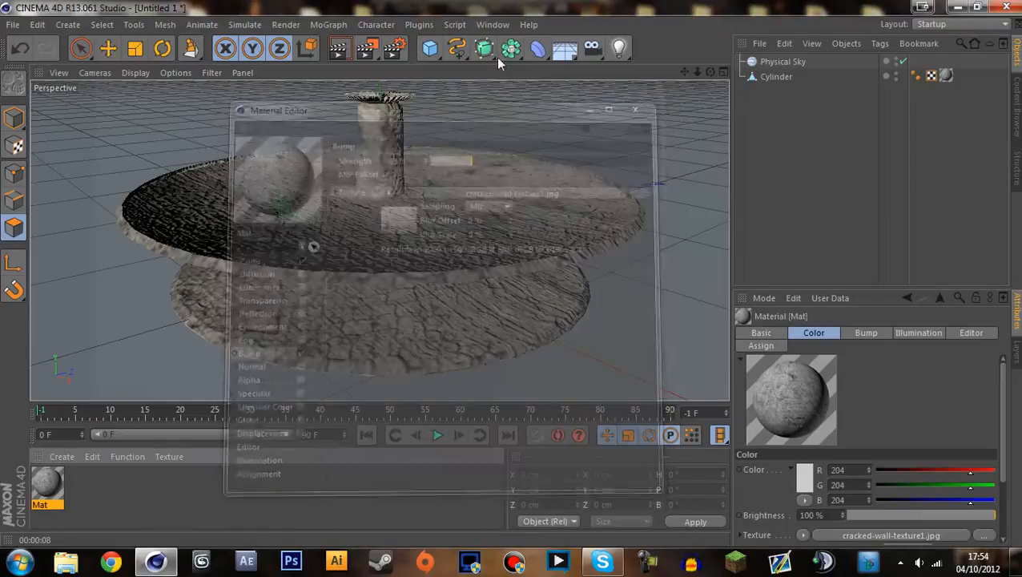
key(ctrl+r)
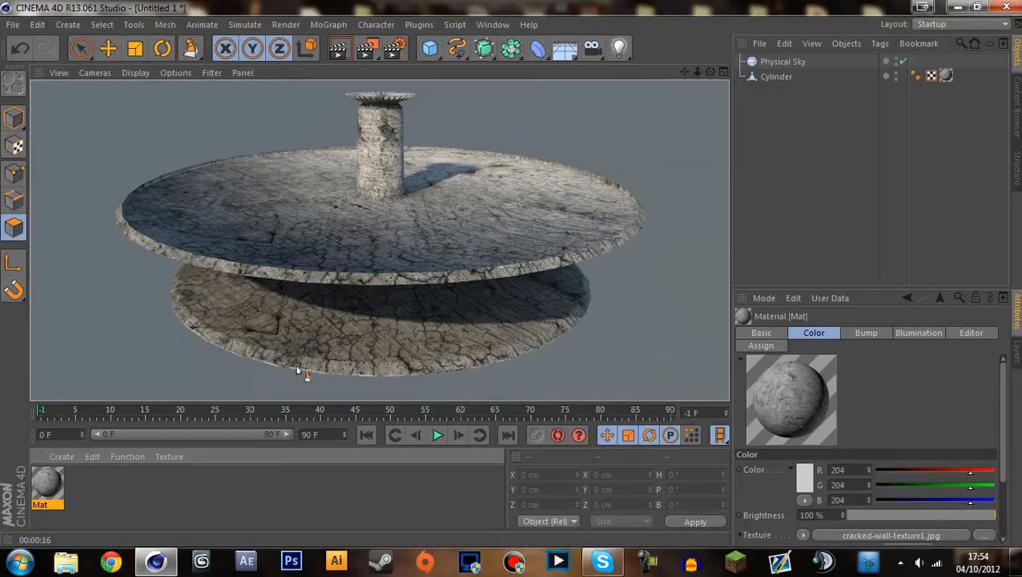
Create a second material and turn off its Specular channel.
double_click(113, 497)
double_click(47, 485)
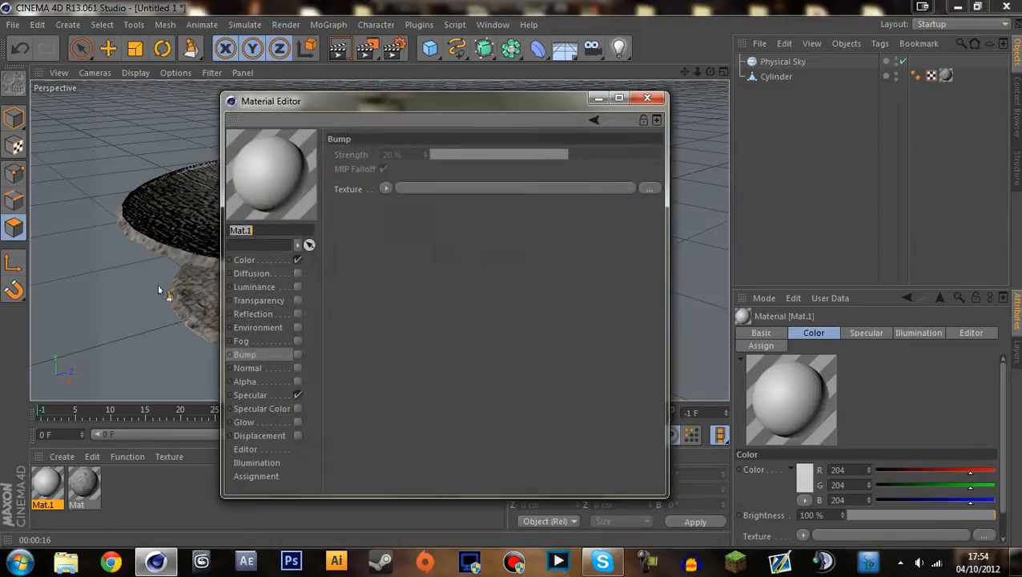
click(243, 261)
click(297, 396)
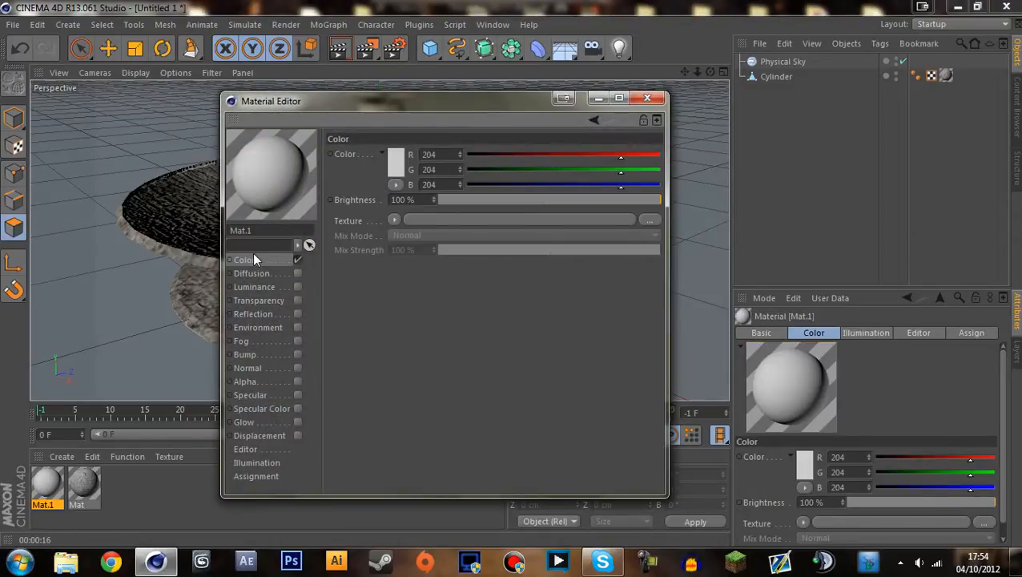
Load a Noise shader as the second material's Color texture and set its noise type to Luka.
click(393, 220)
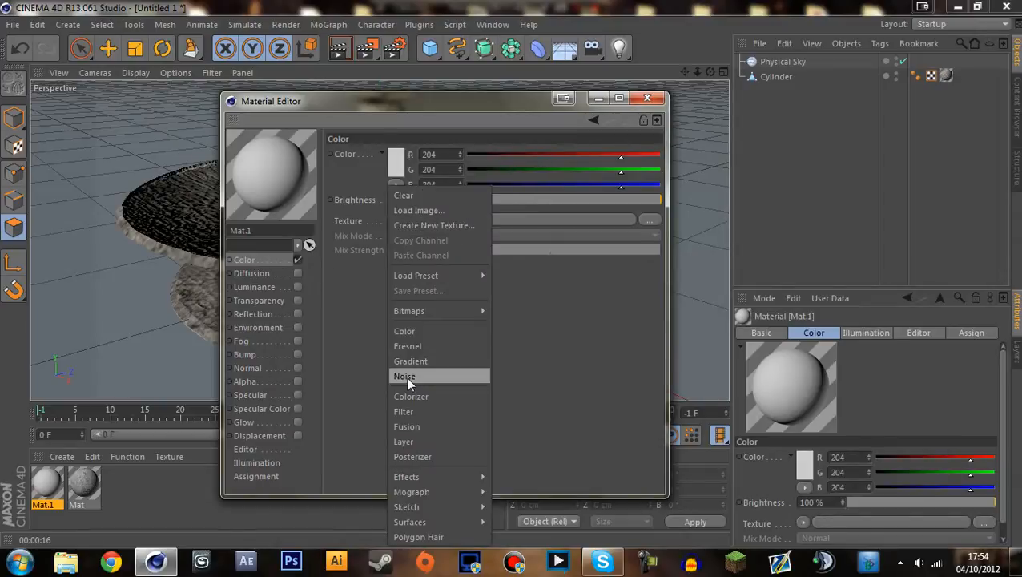
click(406, 377)
click(403, 248)
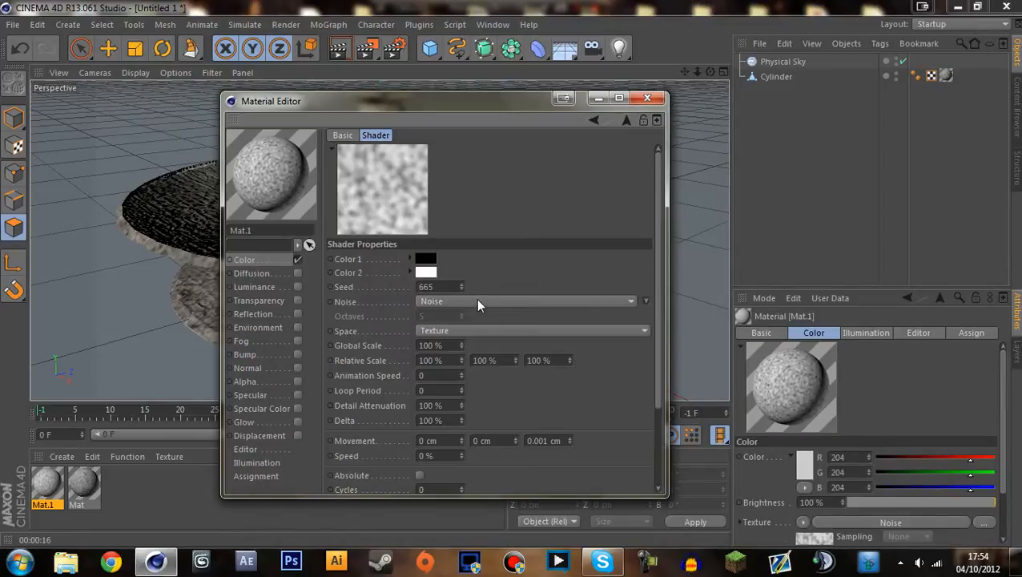
click(477, 302)
click(456, 254)
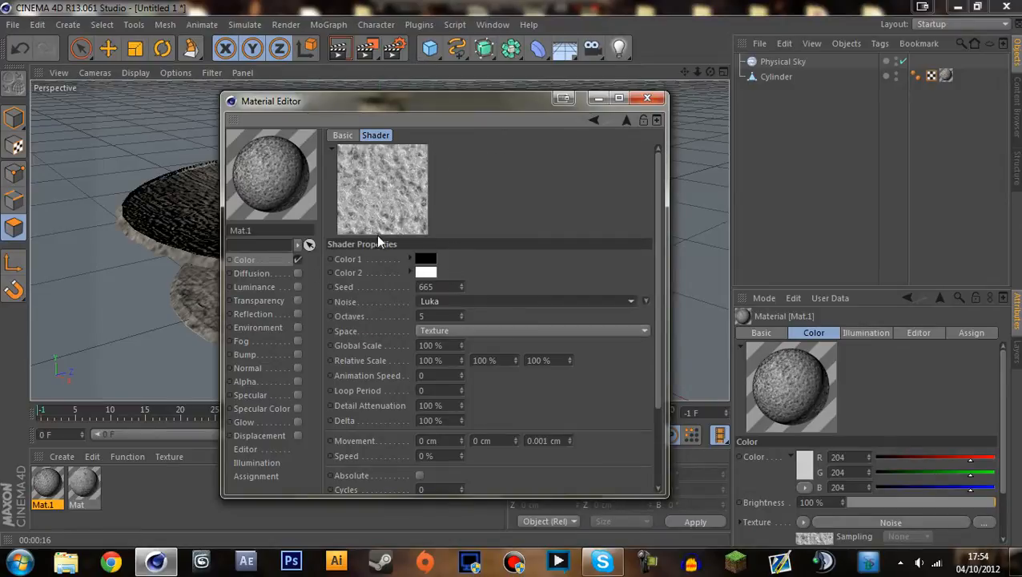
Set the Noise shader's global scale to 400 % and its noise type to Electric.
click(440, 345)
text(400)
key(Return)
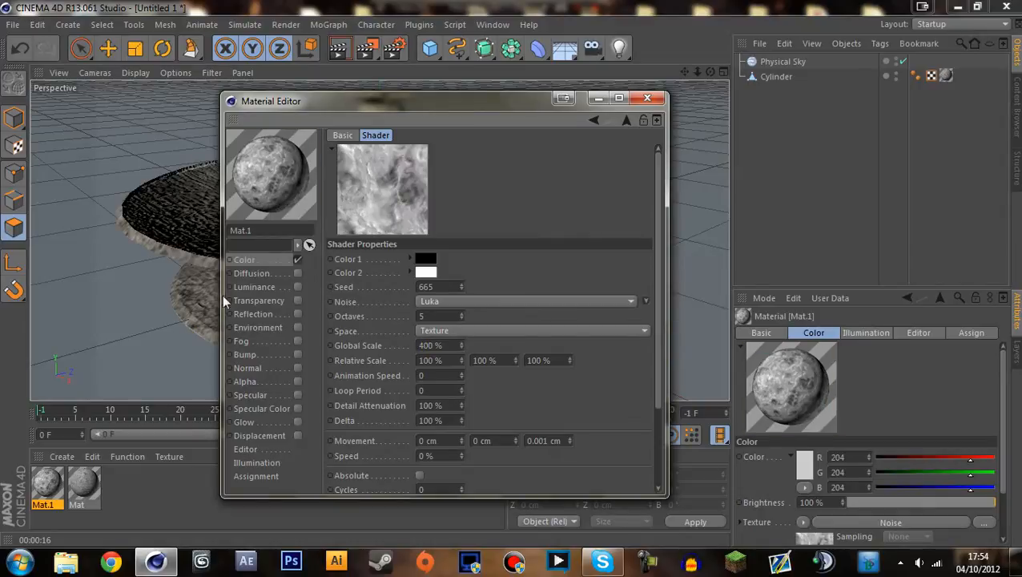
click(462, 303)
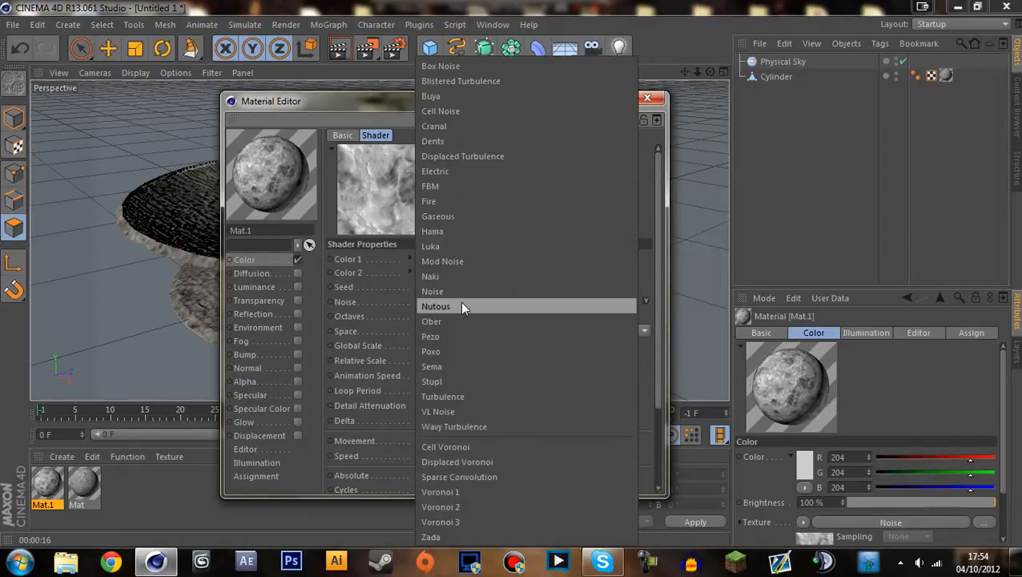
click(465, 169)
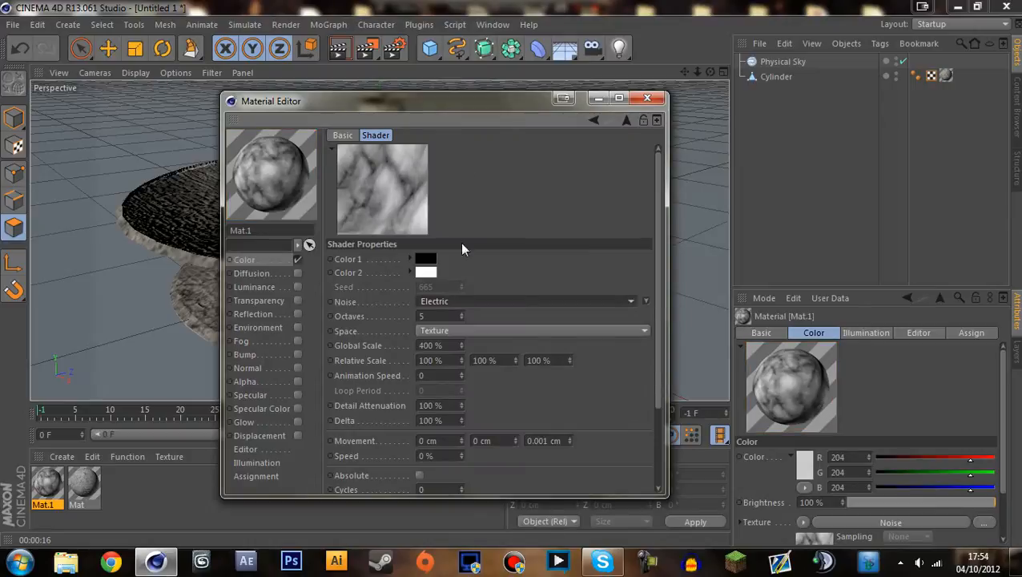
Try the Naki noise type with seed 860 and the Luka type, and return the shader to Electric.
click(448, 302)
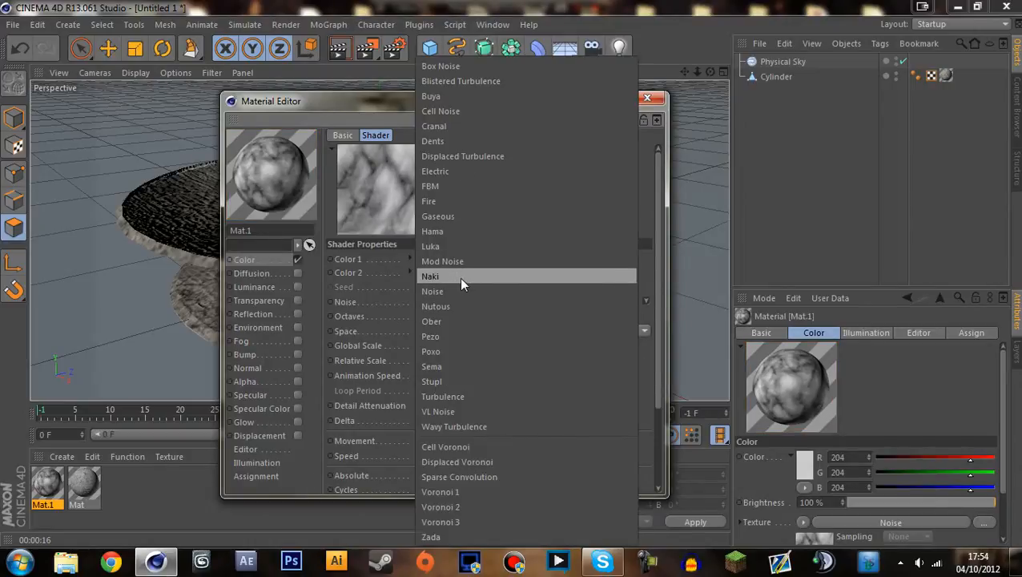
click(461, 278)
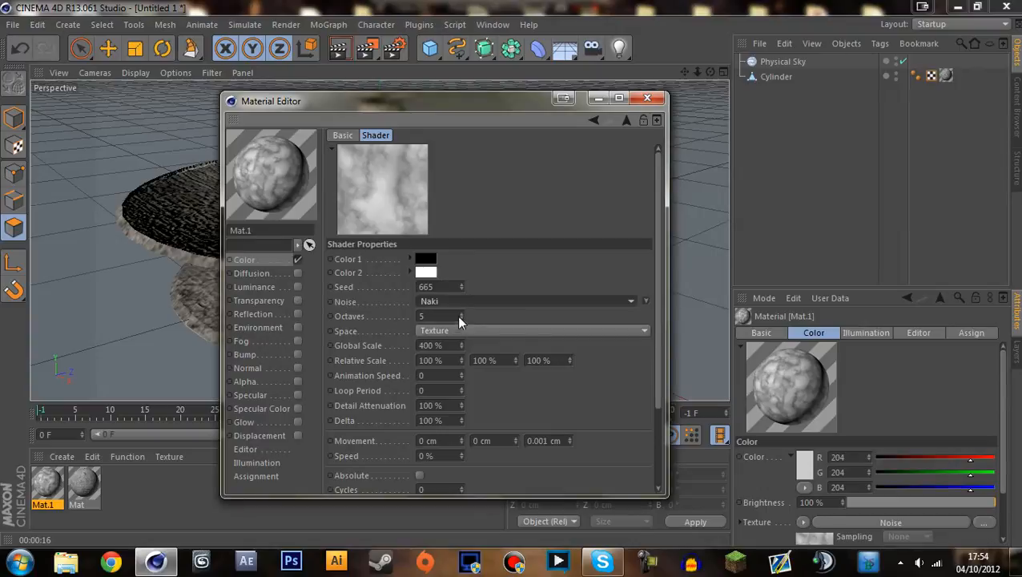
drag(460, 287, 460, 286)
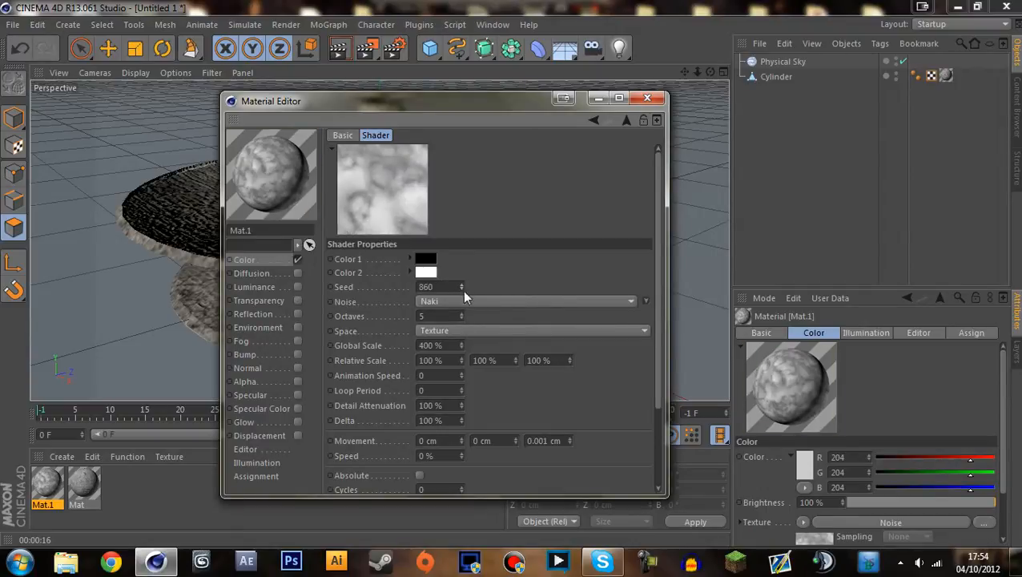
click(468, 303)
click(463, 271)
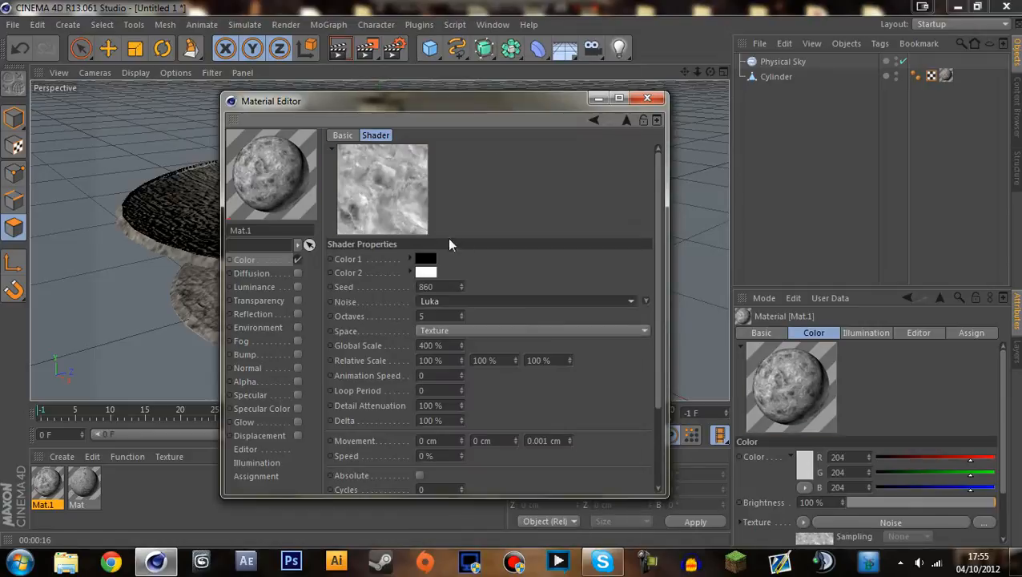
click(468, 302)
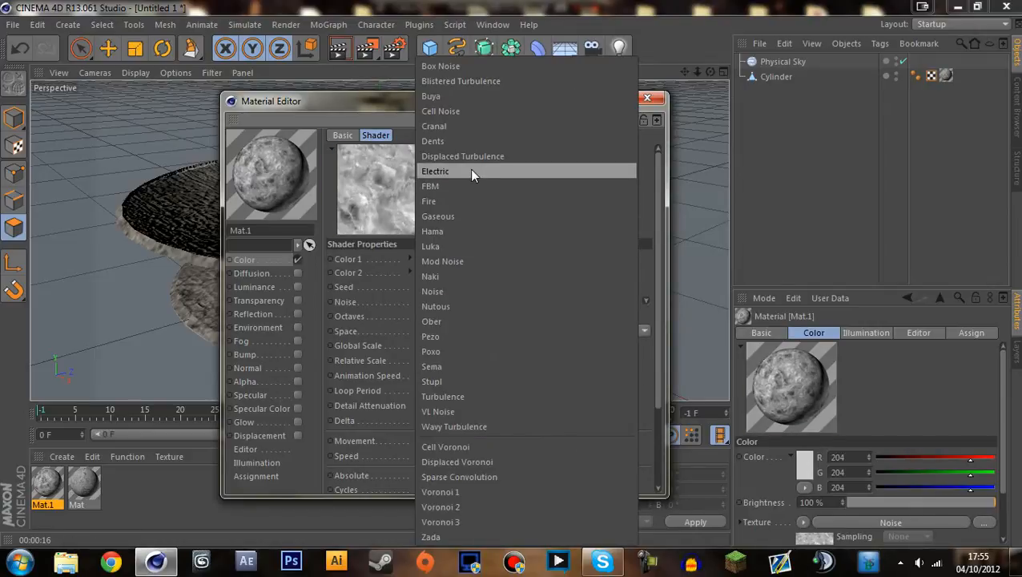
click(470, 170)
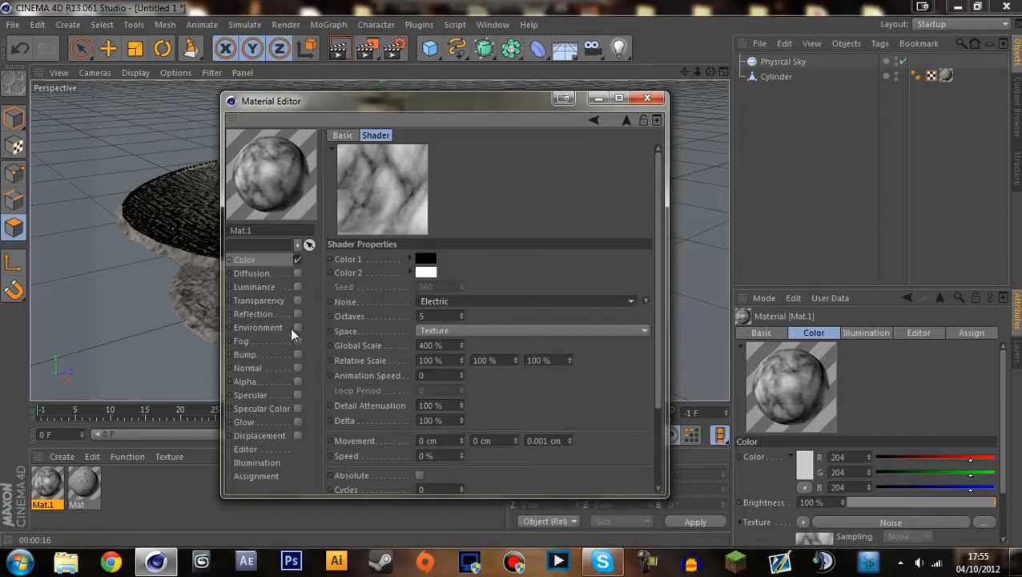
Turn on the second material's Bump channel and try to paste the Color channel's Noise texture into it.
click(244, 260)
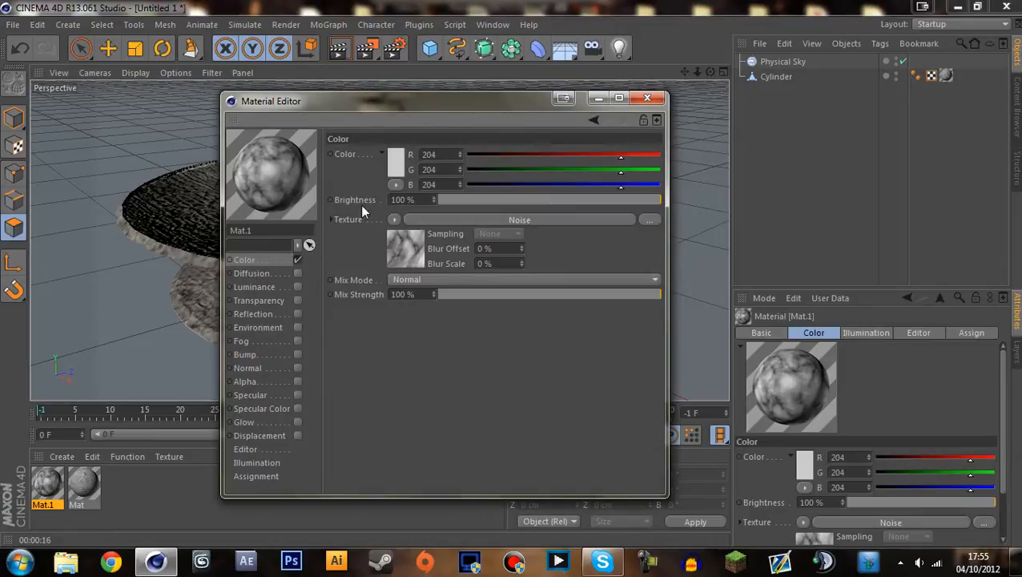
right_click(363, 218)
click(226, 377)
click(298, 354)
right_click(357, 190)
click(391, 253)
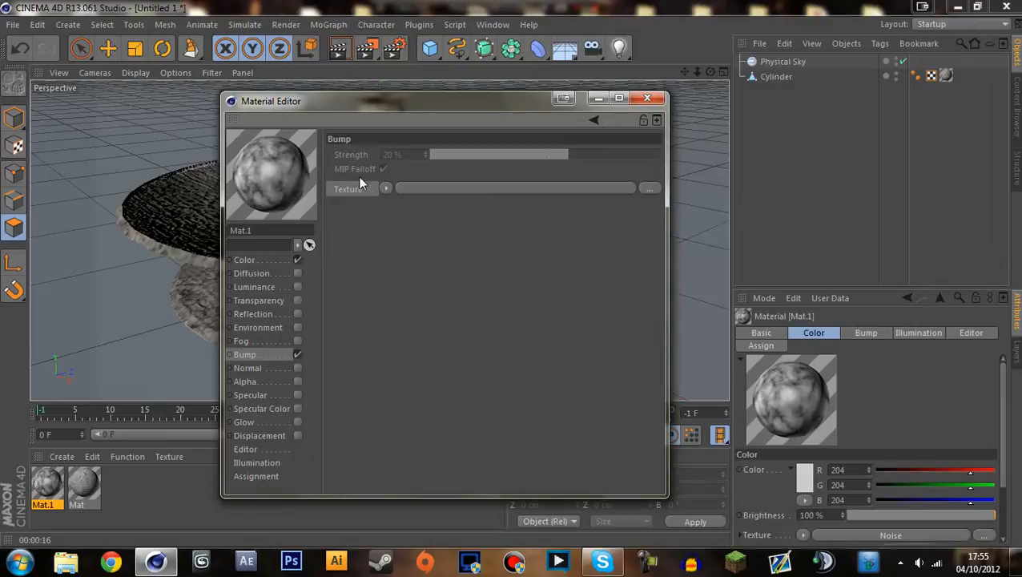
right_click(359, 187)
click(385, 249)
Copy the Noise texture from the Color channel into the Bump channel and set the bump strength to -408 %.
click(248, 260)
right_click(356, 219)
click(397, 269)
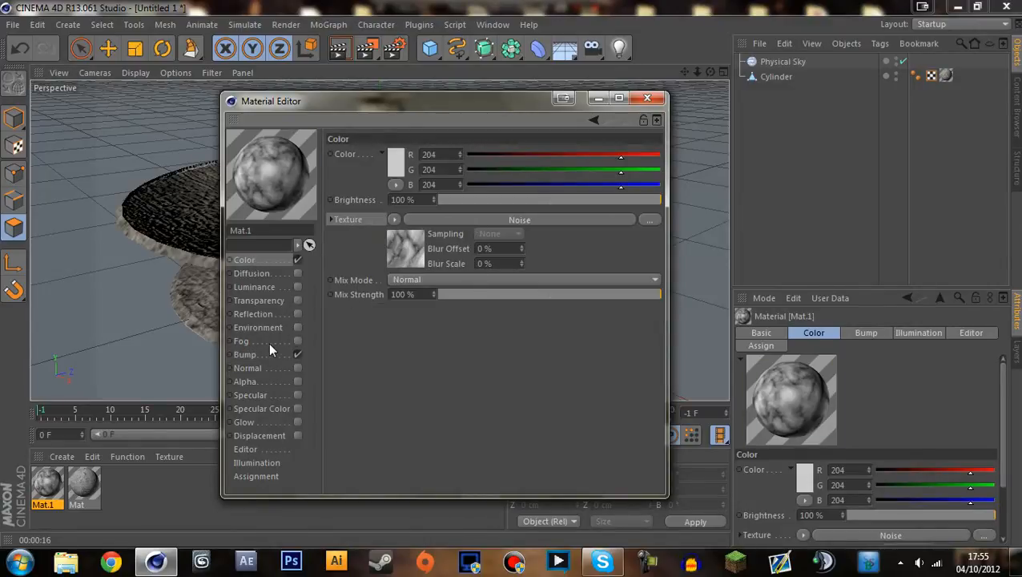
click(269, 349)
right_click(353, 191)
click(384, 252)
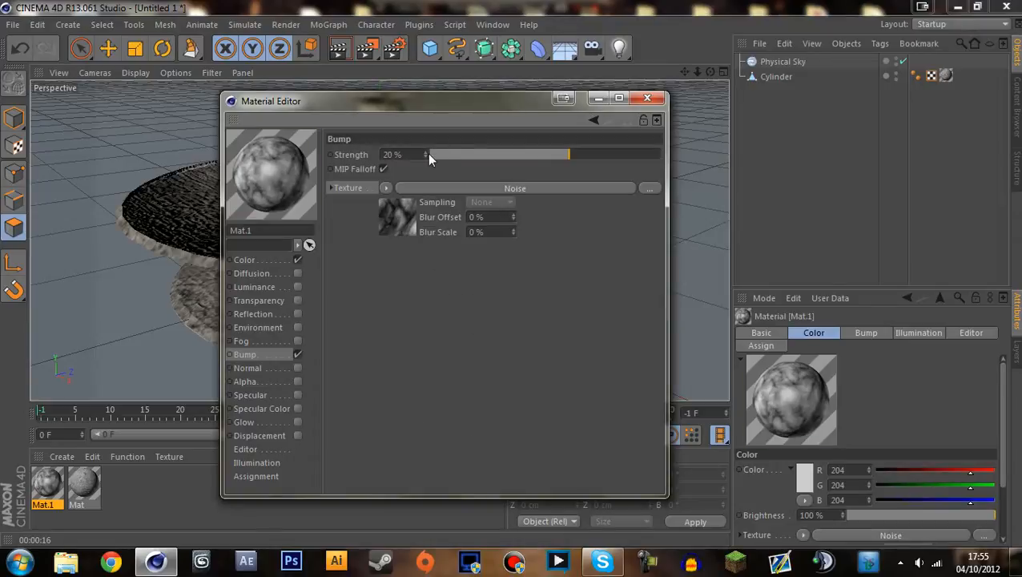
mouse_move(427, 154)
mouse_down()
mouse_move(400, 157)
mouse_move(430, 157)
mouse_up()
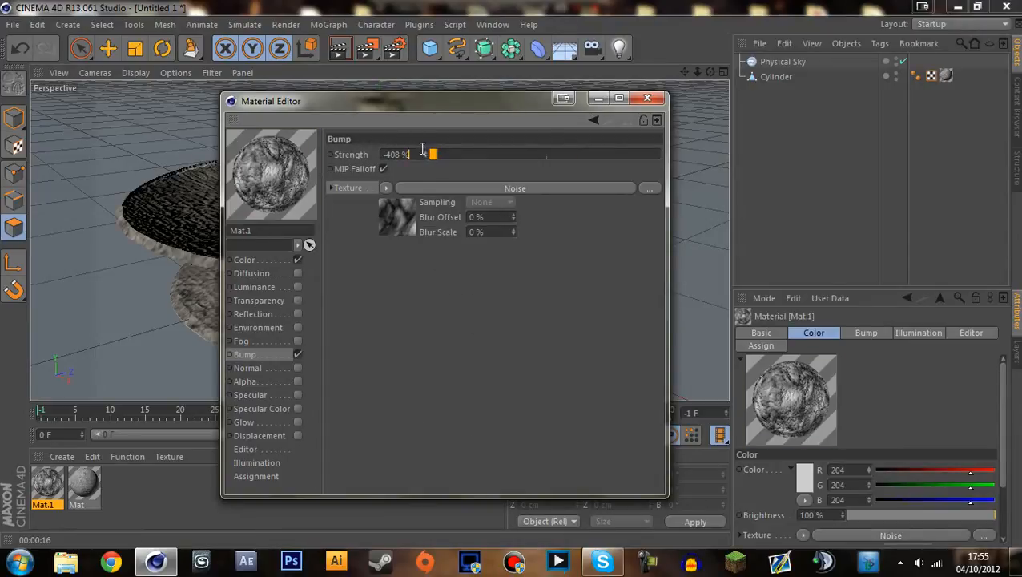
click(648, 99)
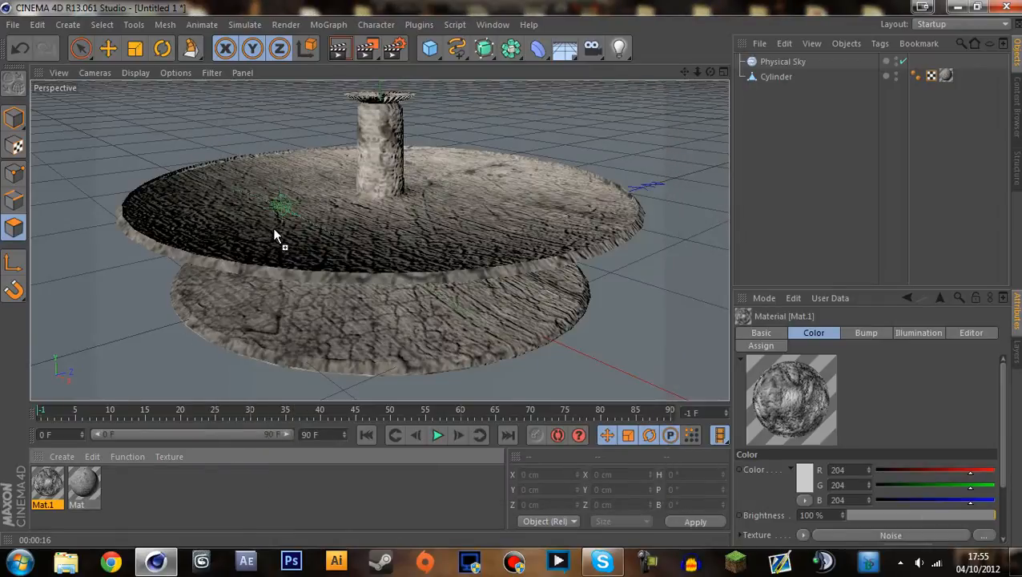
Apply the noise material to the cylinder with Seamless on and a different projection, and render a viewport preview.
drag(274, 236, 277, 237)
click(825, 455)
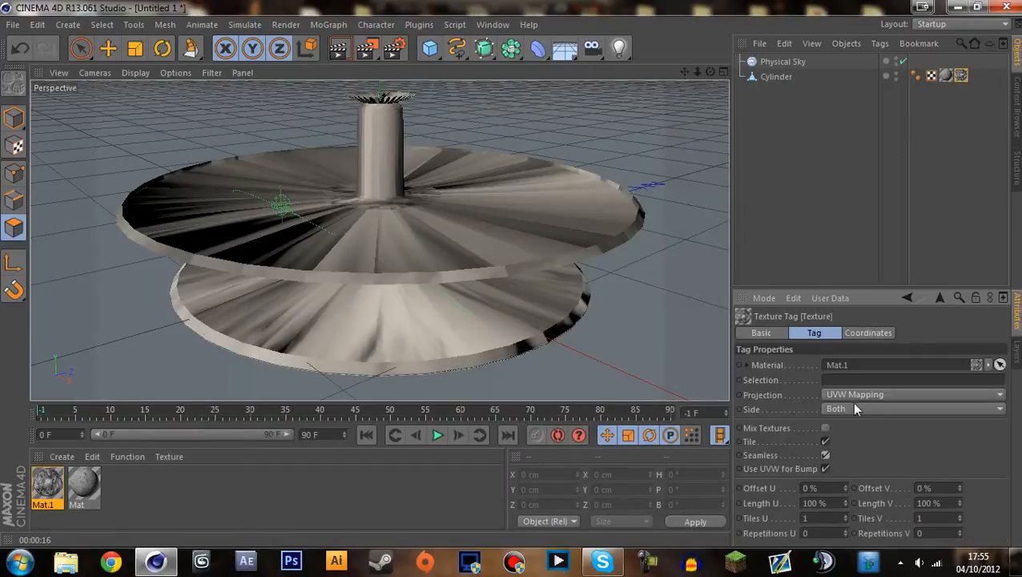
click(856, 393)
click(855, 441)
click(821, 254)
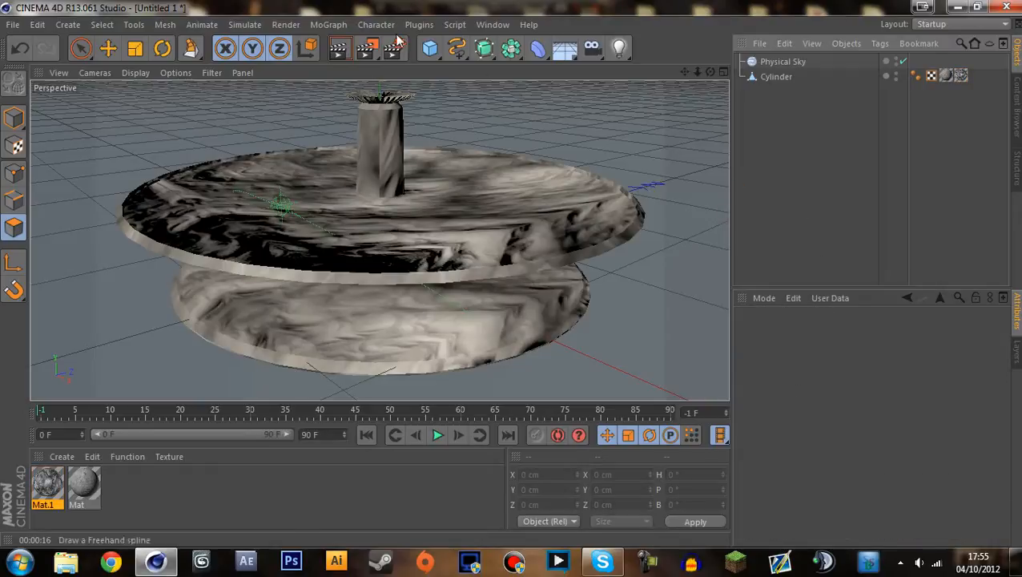
click(339, 50)
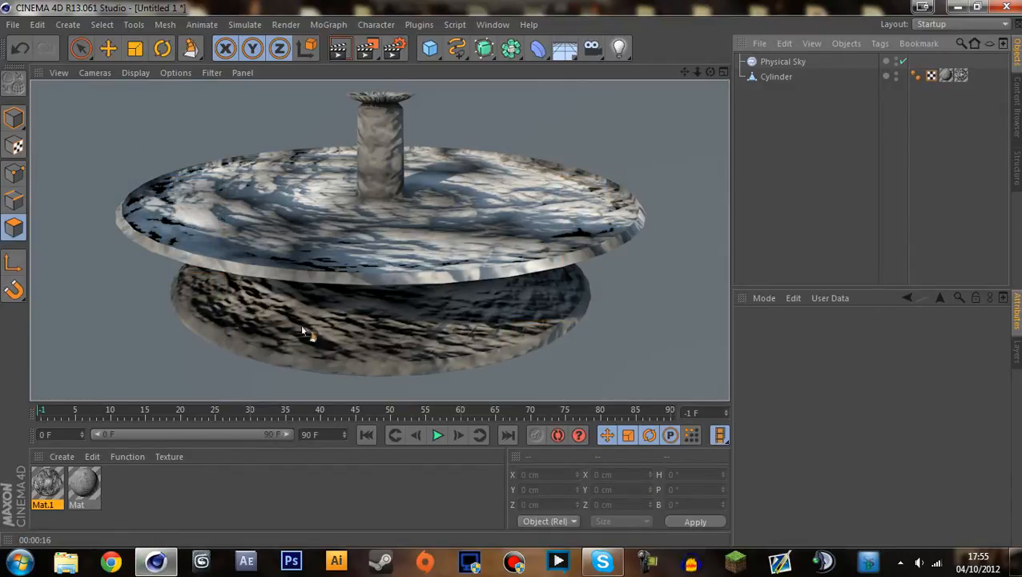
Copy the noise material's Color texture into its enabled Alpha channel and render a viewport preview.
double_click(51, 492)
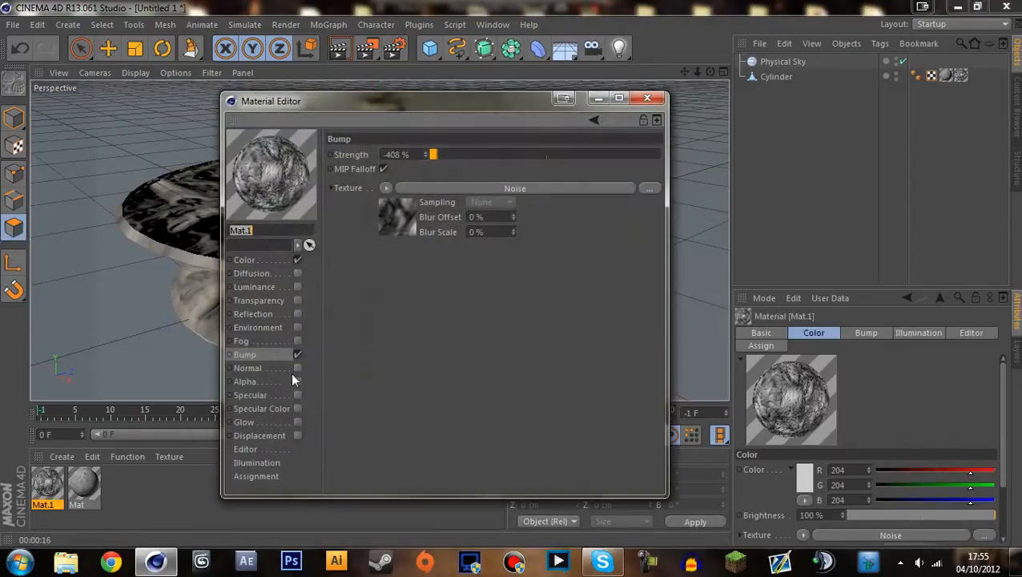
click(255, 261)
right_click(364, 217)
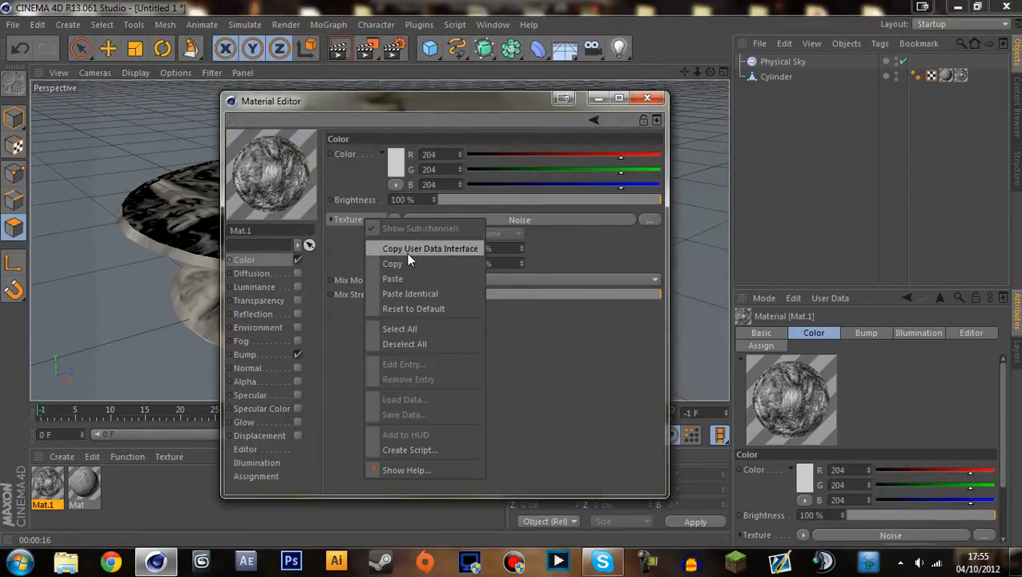
click(411, 264)
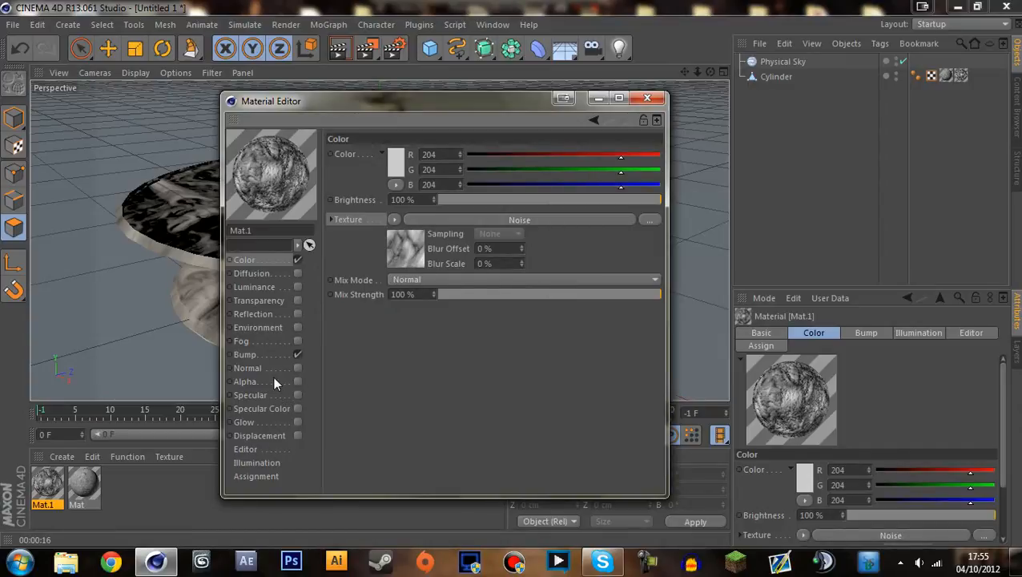
click(298, 382)
right_click(352, 242)
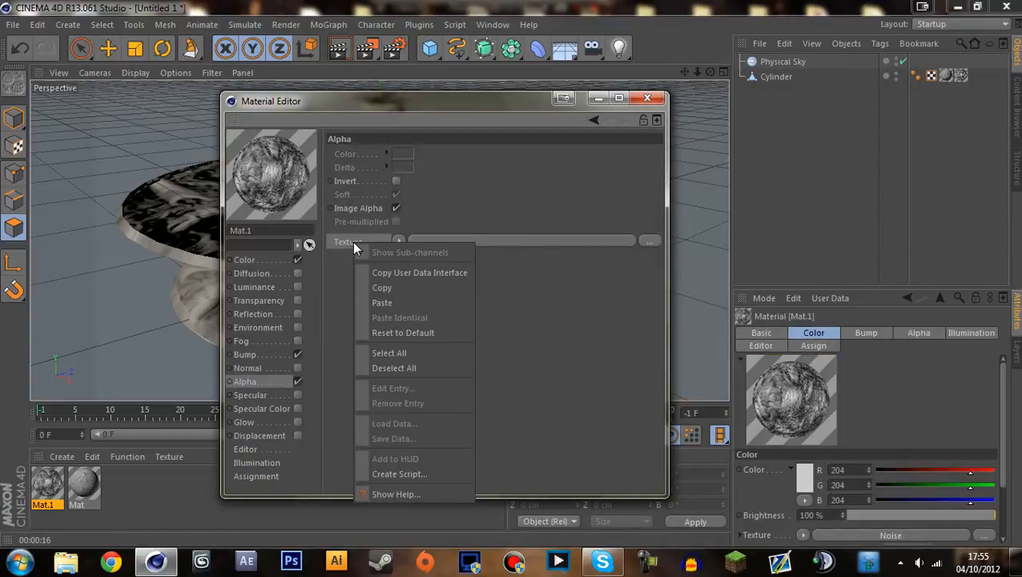
click(416, 303)
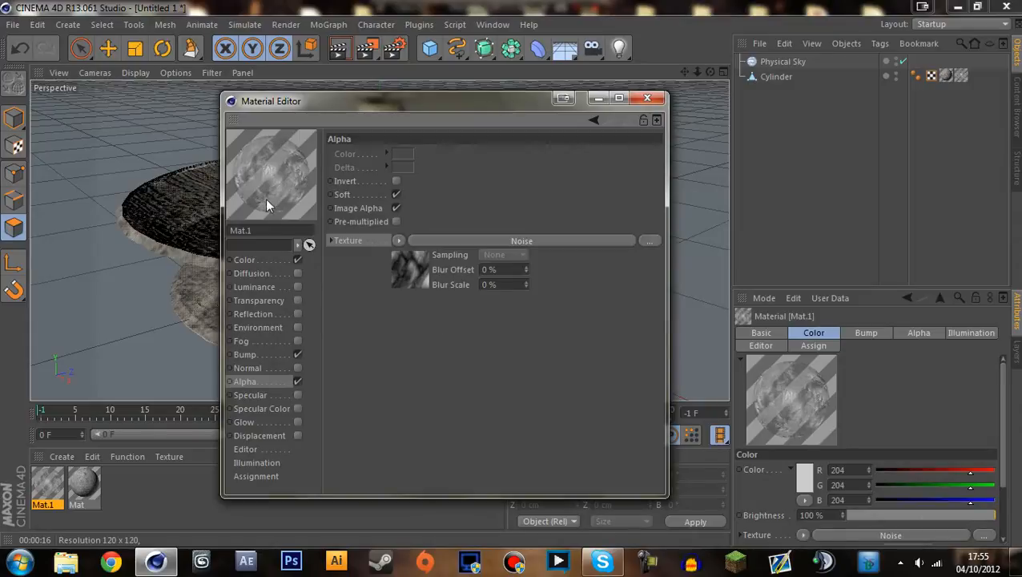
click(647, 97)
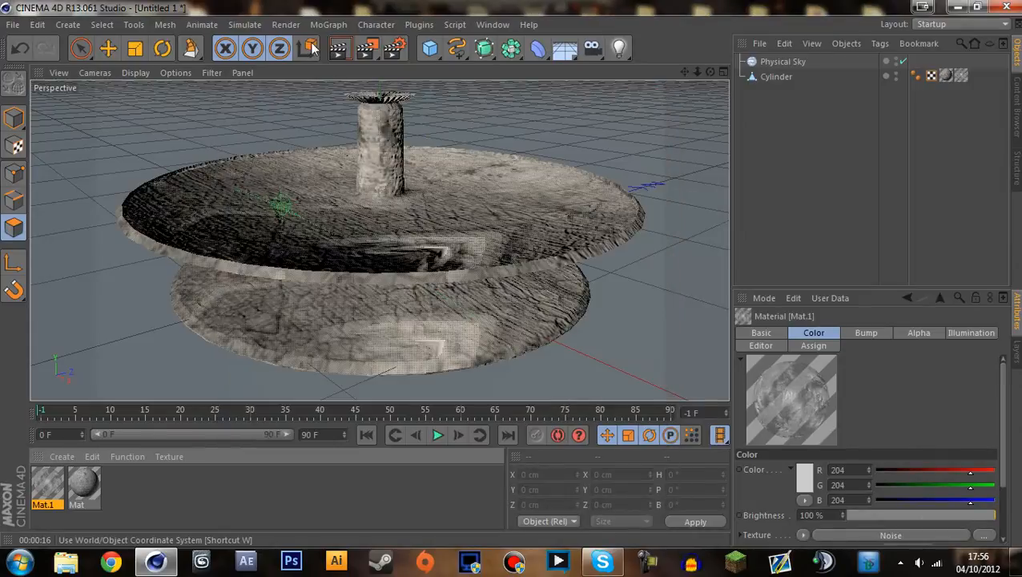
click(350, 48)
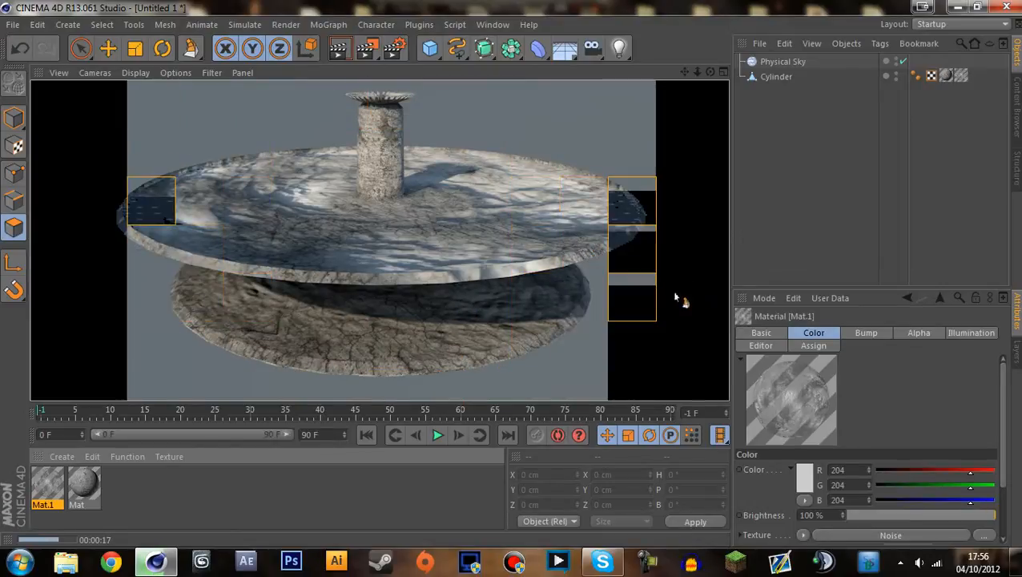
Adjust the bump strength of the cracked-wall material and render a viewport preview.
double_click(85, 487)
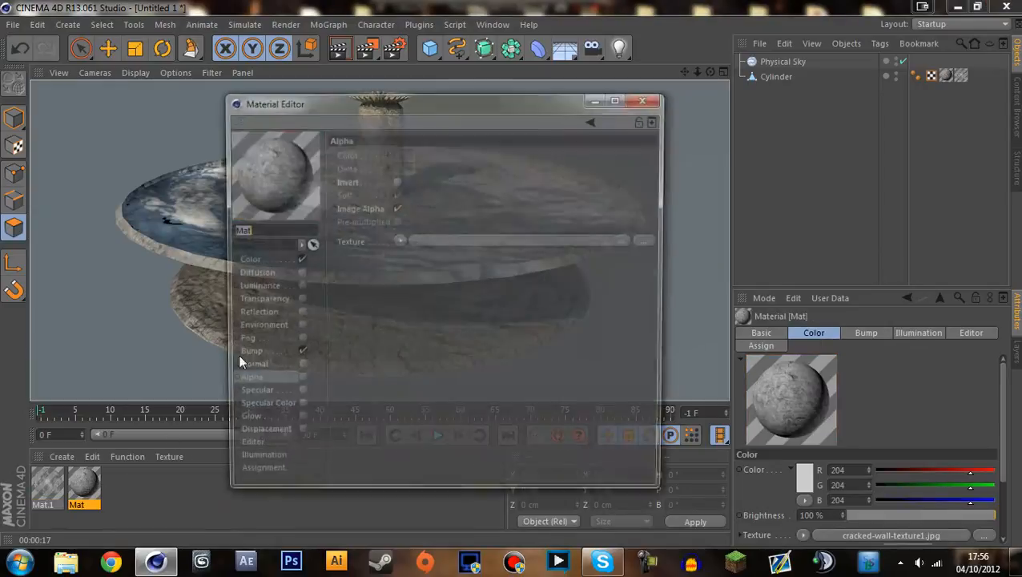
click(245, 354)
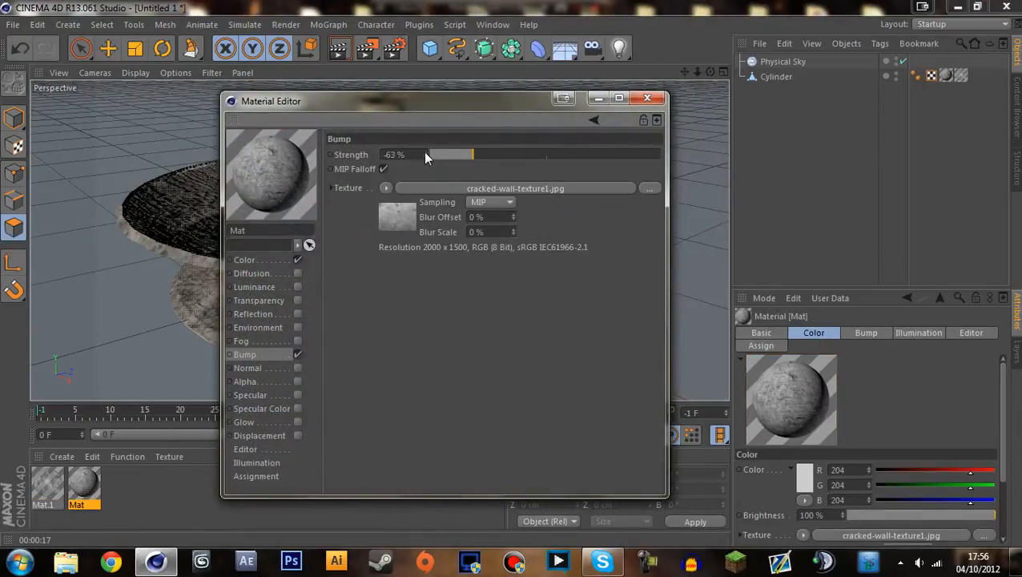
drag(424, 158, 424, 151)
click(649, 98)
click(338, 49)
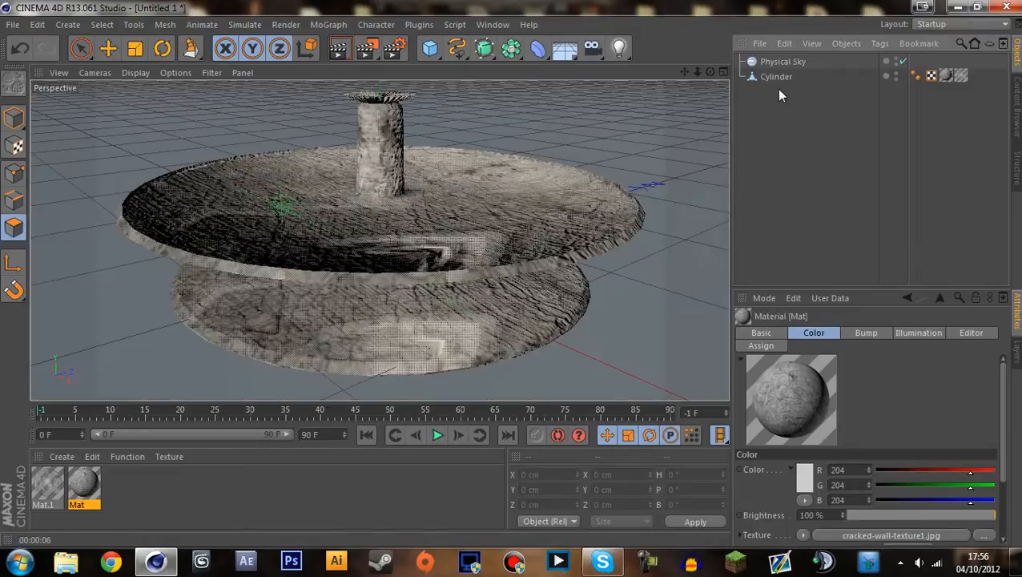
Select two adjacent wedge polygons on top of the cylinder's lower disc and scale them along X to about 79 cm.
click(777, 77)
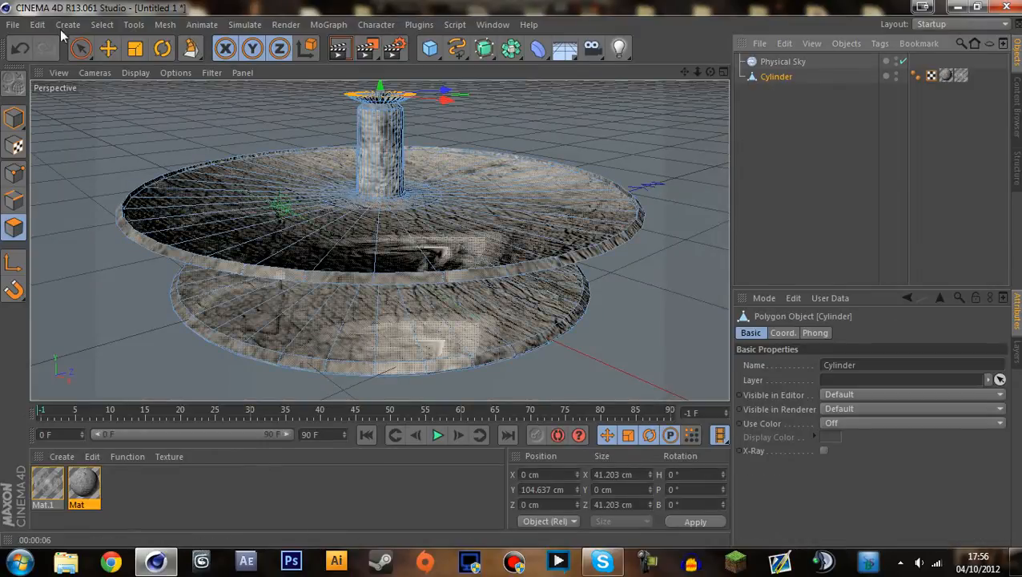
click(108, 50)
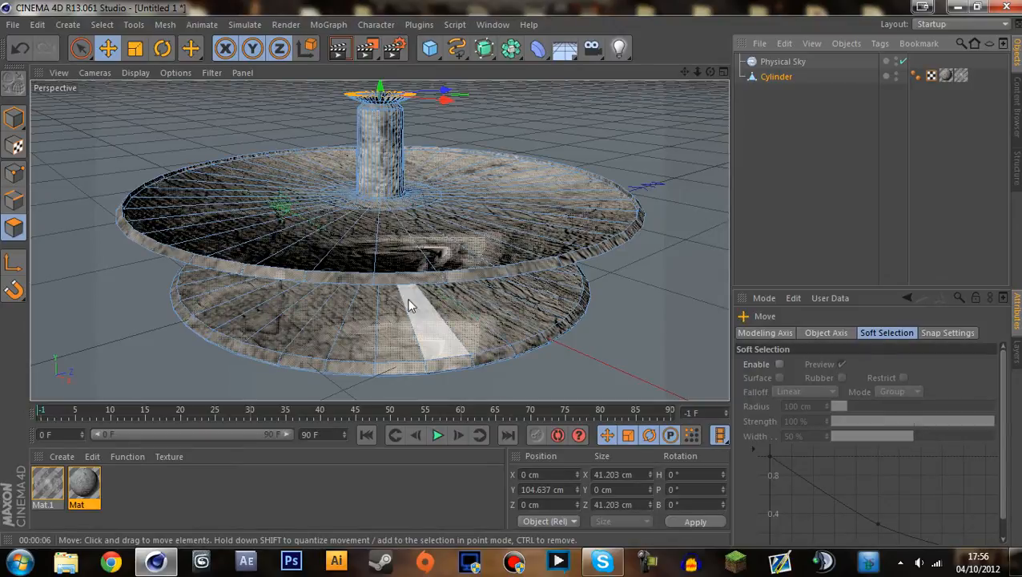
scroll(470, 316, up, 3)
alt+middle_drag(471, 317, 410, 197)
scroll(424, 222, up, 2)
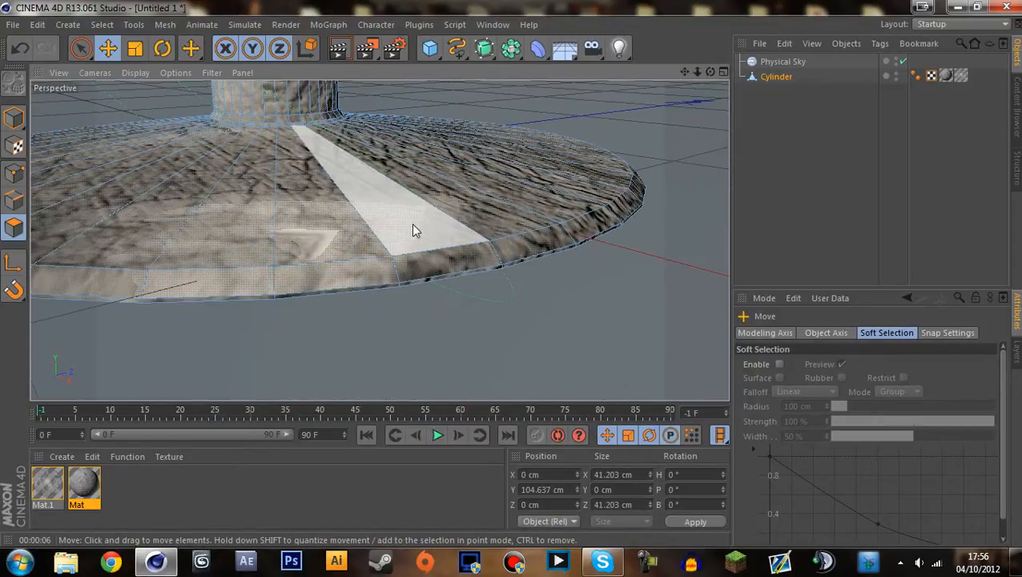
alt+drag(411, 223, 331, 247)
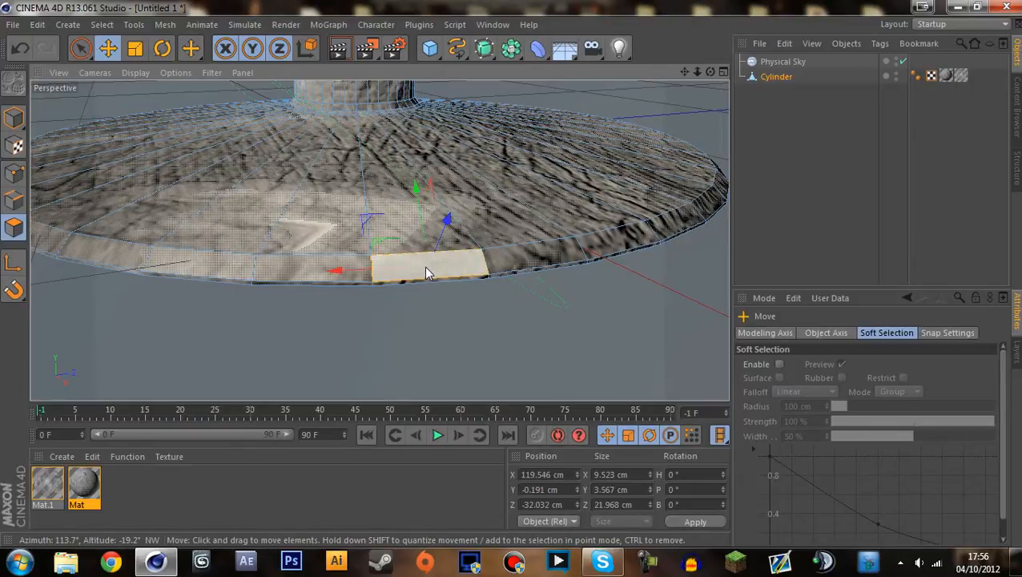
click(489, 244)
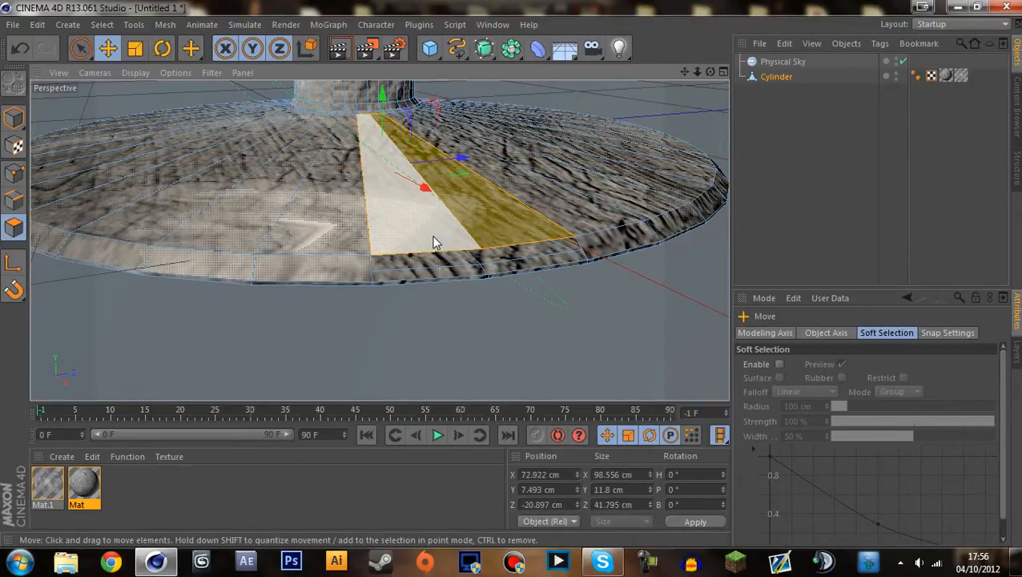
click(134, 48)
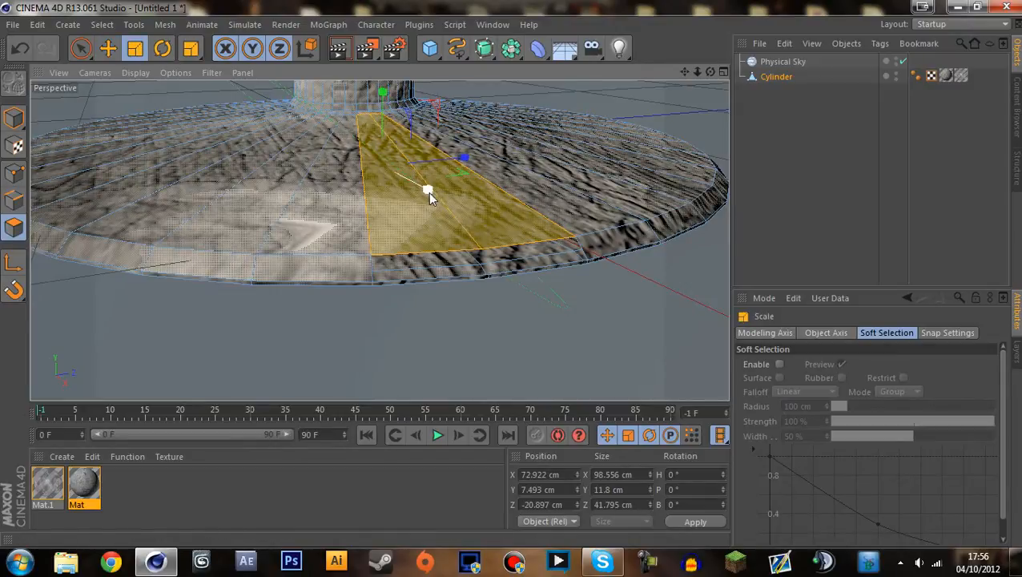
mouse_move(428, 196)
mouse_down()
mouse_move(362, 157)
mouse_move(411, 172)
mouse_move(425, 187)
mouse_move(418, 181)
mouse_up()
Close the open hole along the lower disc's rim with the Close Polygon Hole tool.
key(m)
key(d)
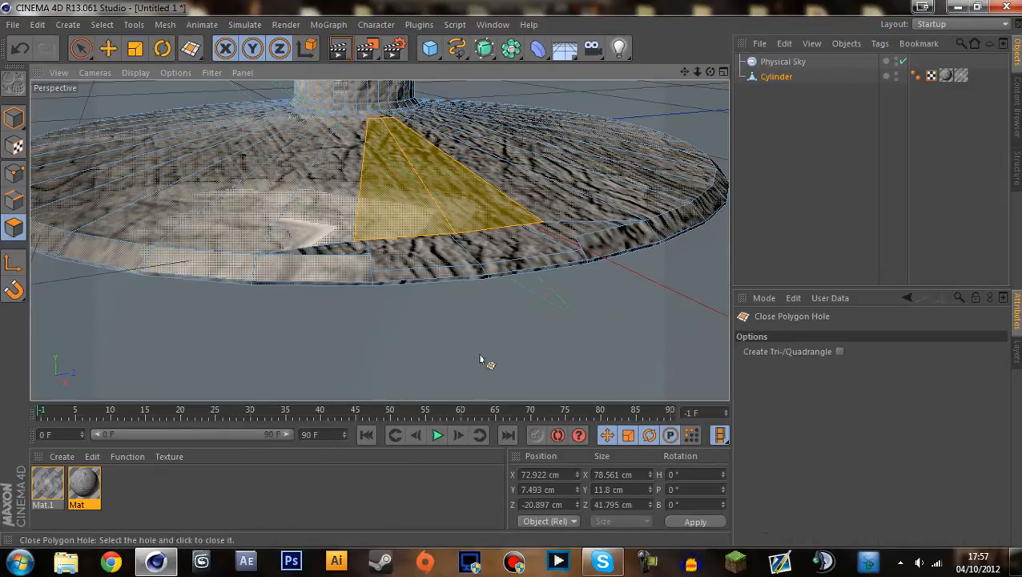
click(392, 286)
alt+drag(570, 342, 310, 255)
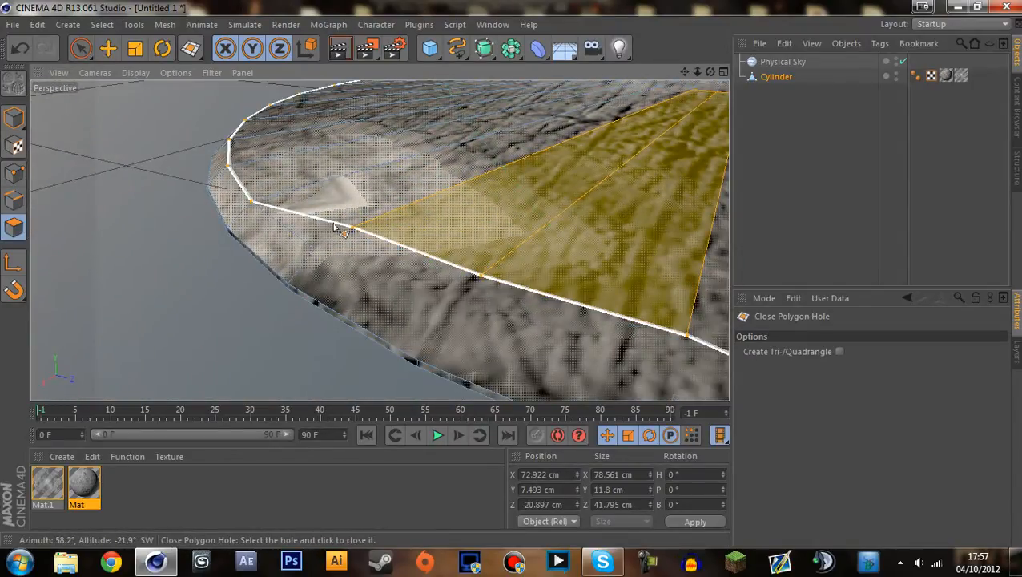
alt+drag(308, 290, 553, 267)
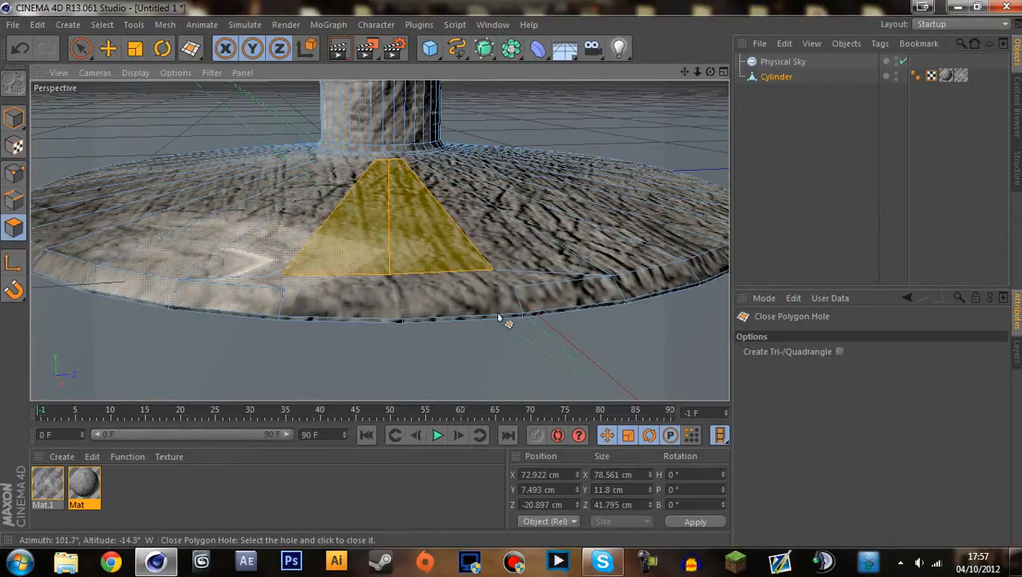
Select the new closing polygon on the lower disc, try scaling it, and undo the attempt.
click(784, 157)
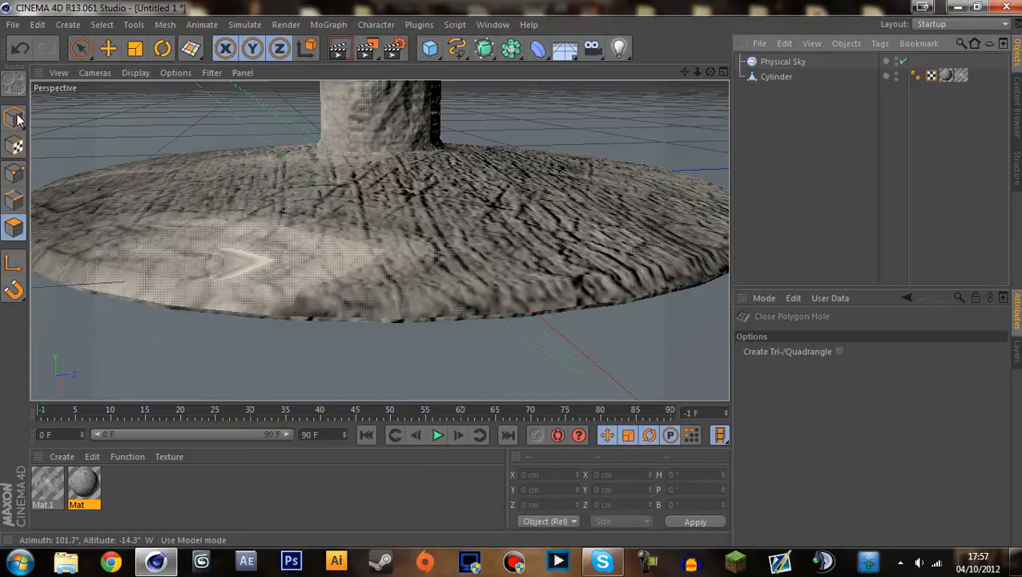
click(116, 56)
click(396, 298)
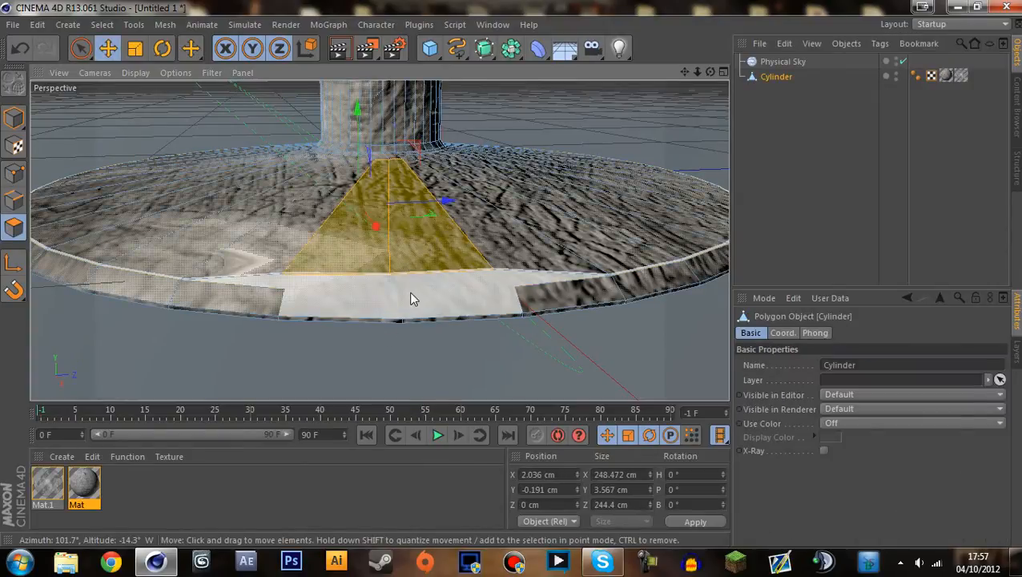
click(411, 298)
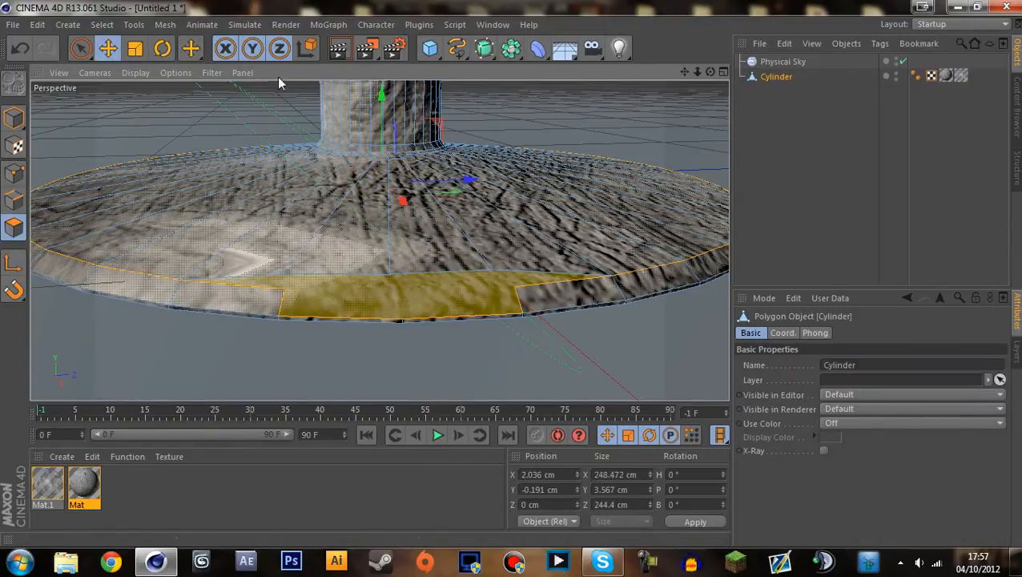
click(136, 48)
mouse_move(329, 152)
mouse_down()
mouse_move(299, 153)
mouse_move(335, 151)
mouse_up()
key(ctrl+z)
key(ctrl+z)
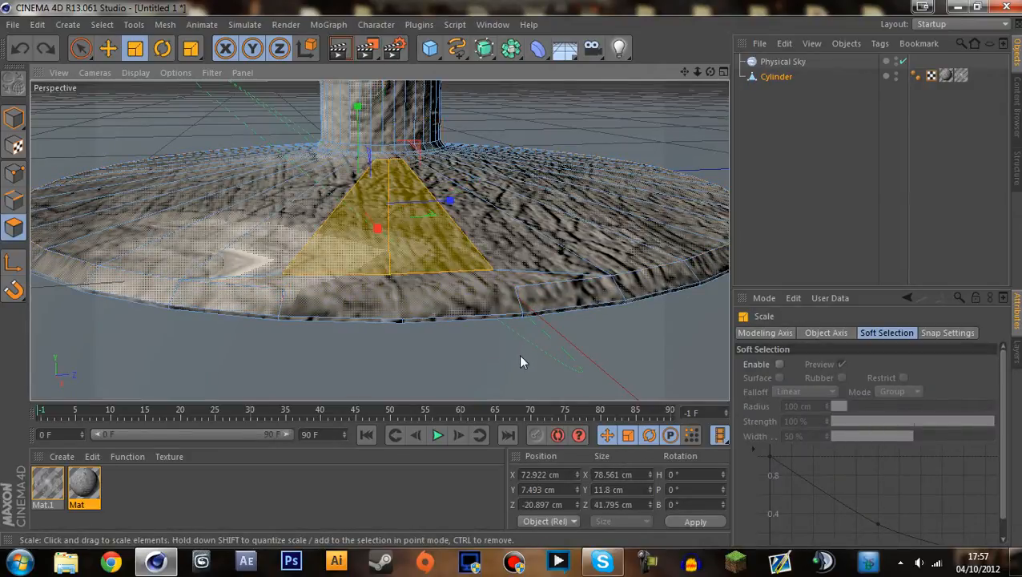
Reselect the closing polygon to inspect its shape on the lower disc, and clear the selection.
click(429, 284)
scroll(428, 331, up, 5)
scroll(429, 330, down, 4)
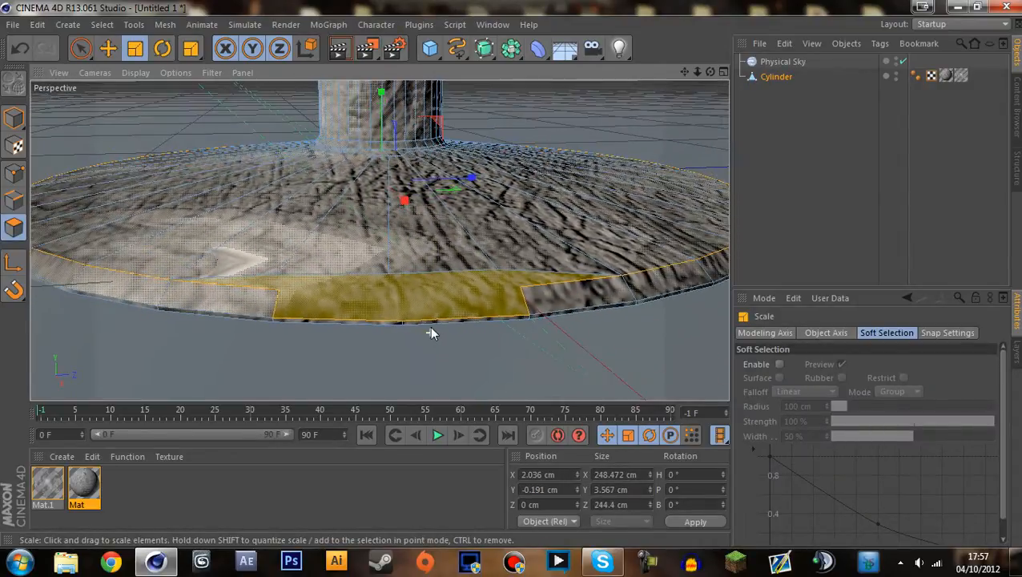
click(814, 185)
scroll(407, 272, down, 4)
alt+drag(473, 210, 440, 189)
Undo the hole closing and the scaling of the two wedge polygons on the lower disc.
key(ctrl+z)
key(ctrl+z)
key(ctrl+z)
key(ctrl+z)
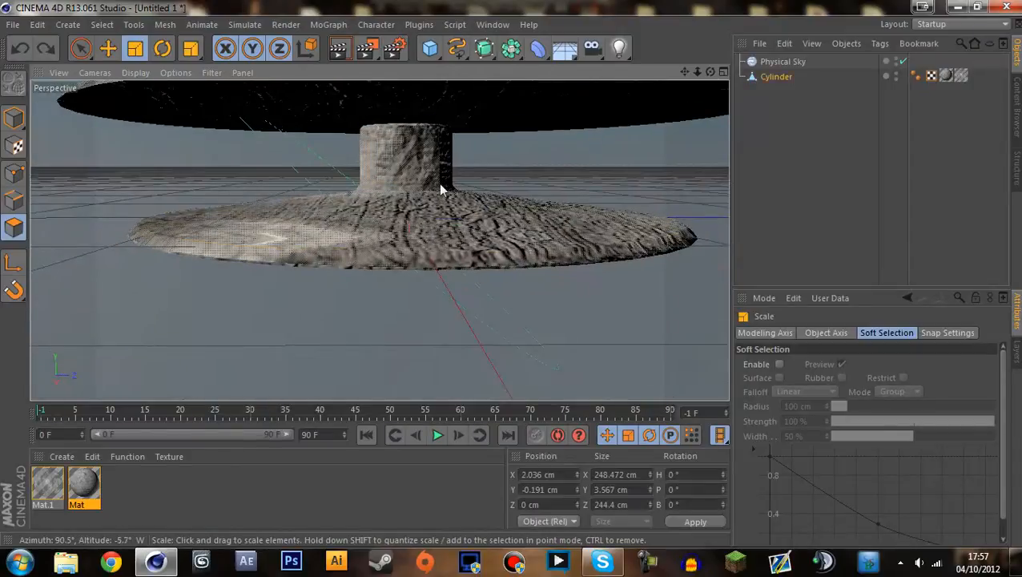
key(ctrl+z)
key(ctrl+z)
key(ctrl+z)
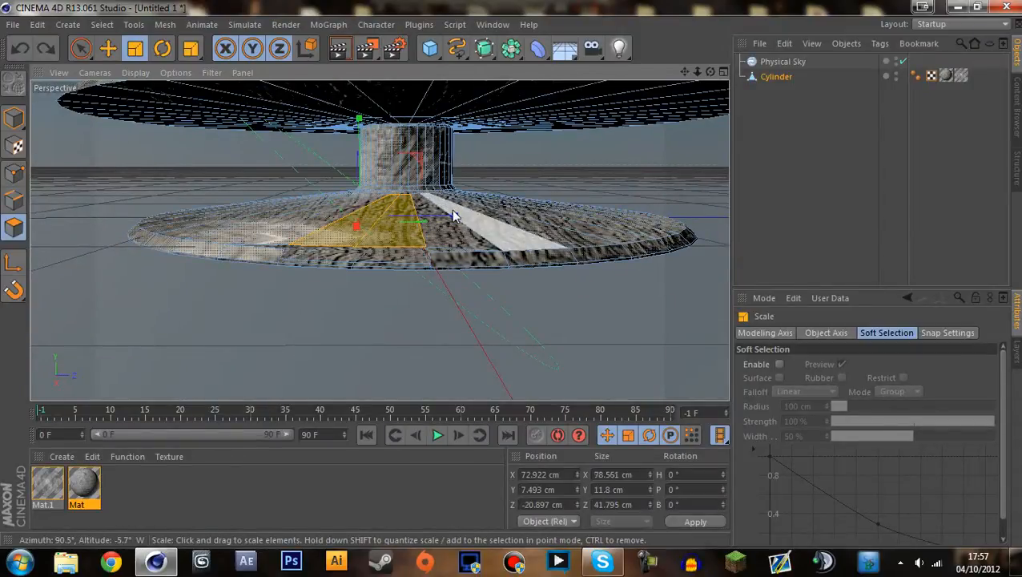
Delete the two adjacent wedge polygons on top of the lower disc.
scroll(382, 293, up, 4)
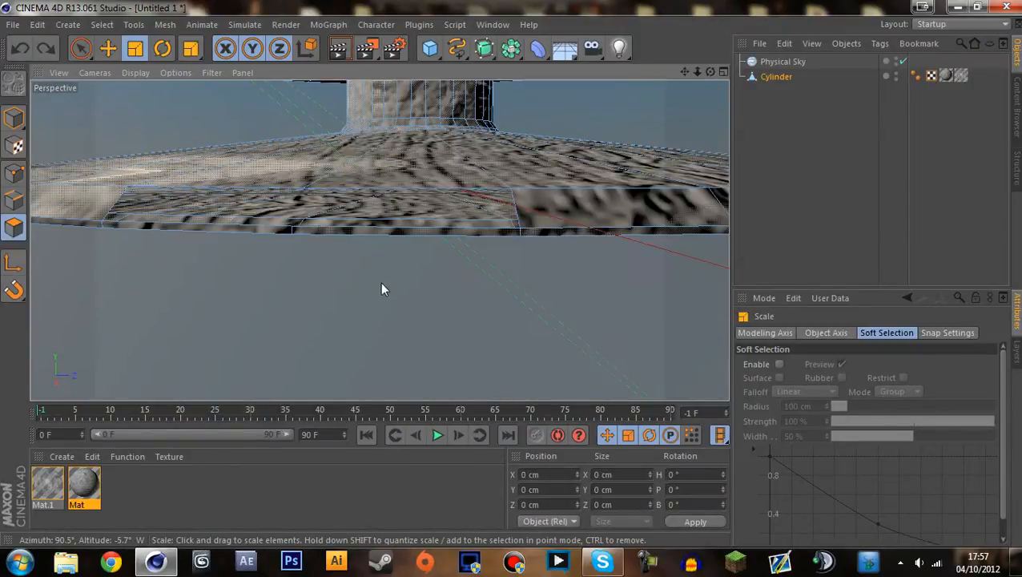
alt+middle_drag(380, 240, 447, 315)
alt+drag(464, 314, 512, 333)
click(454, 254)
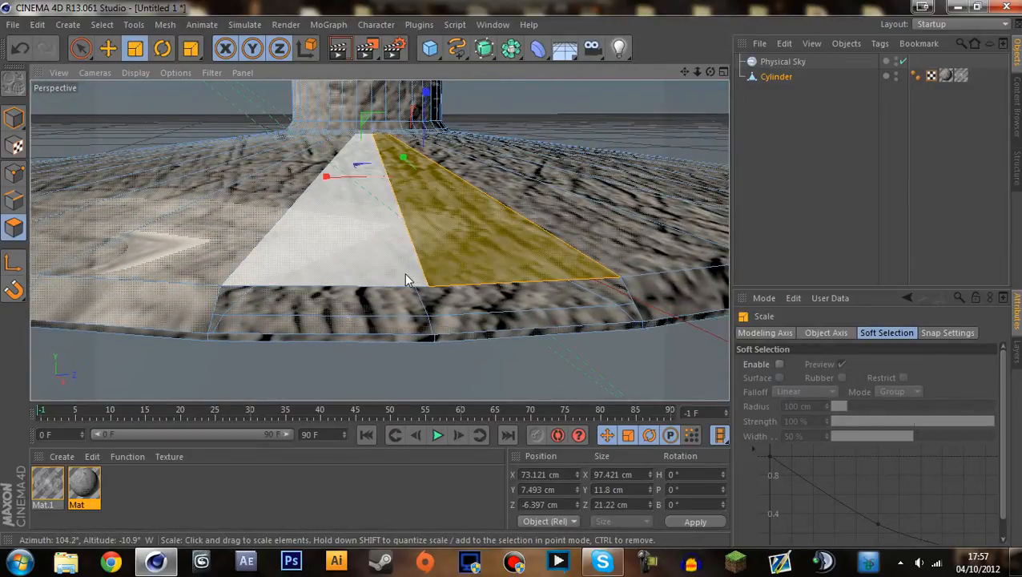
key(Delete)
click(375, 267)
key(Delete)
Try to close the gap in the lower disc with Close Polygon Hole, and undo the wedge deletions.
key(m)
key(d)
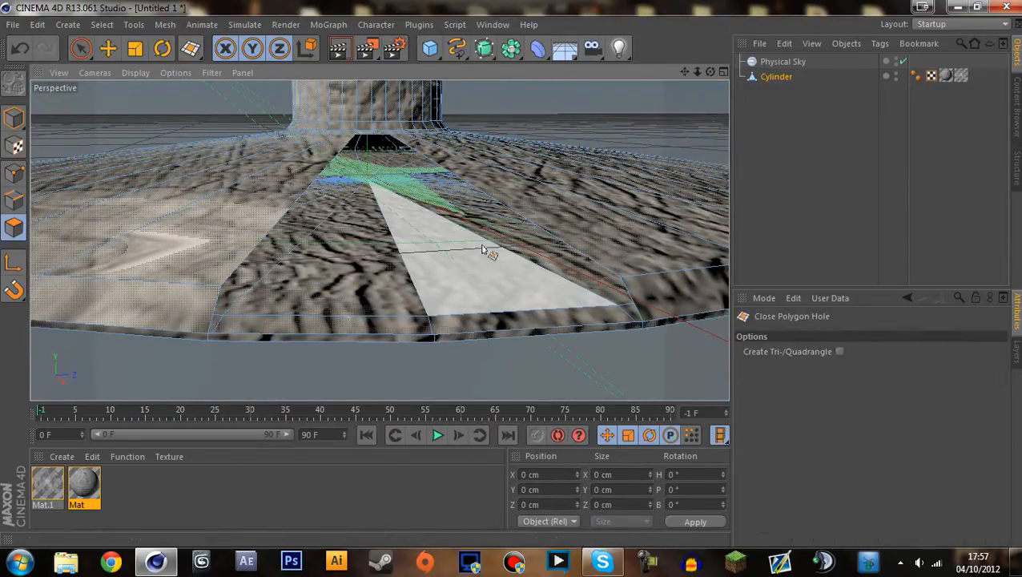
click(487, 245)
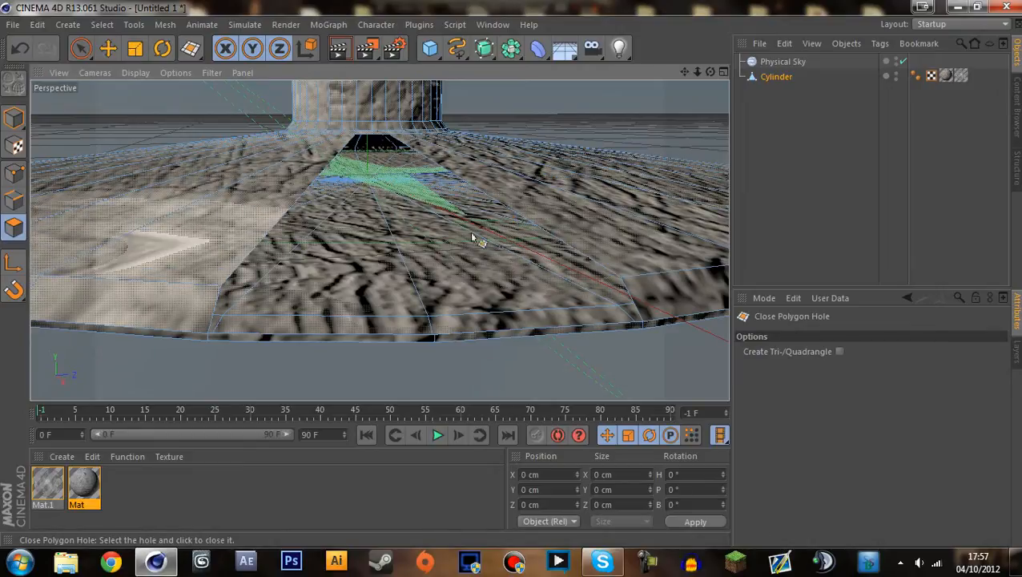
click(418, 316)
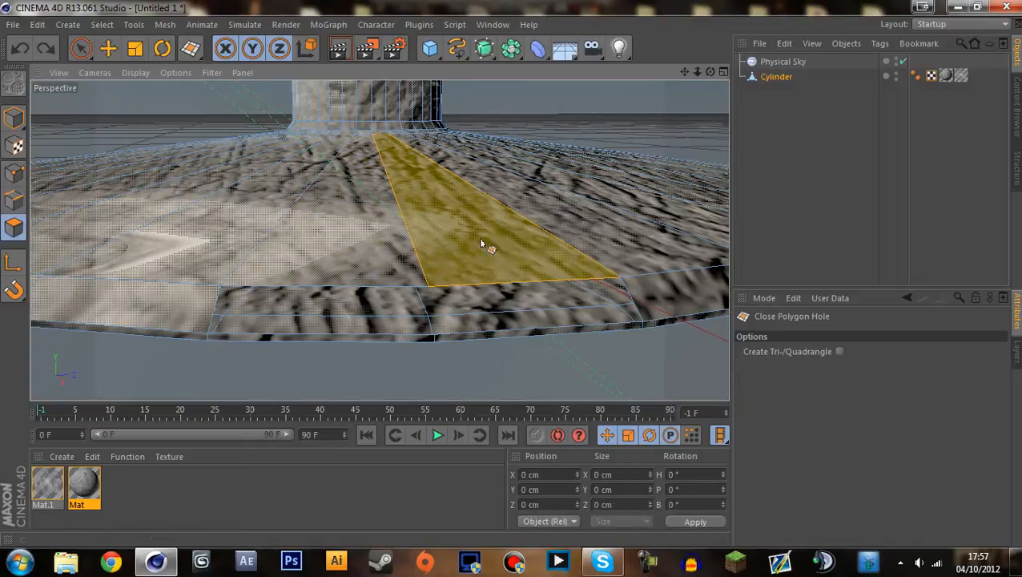
click(481, 242)
click(482, 243)
scroll(450, 192, down, 6)
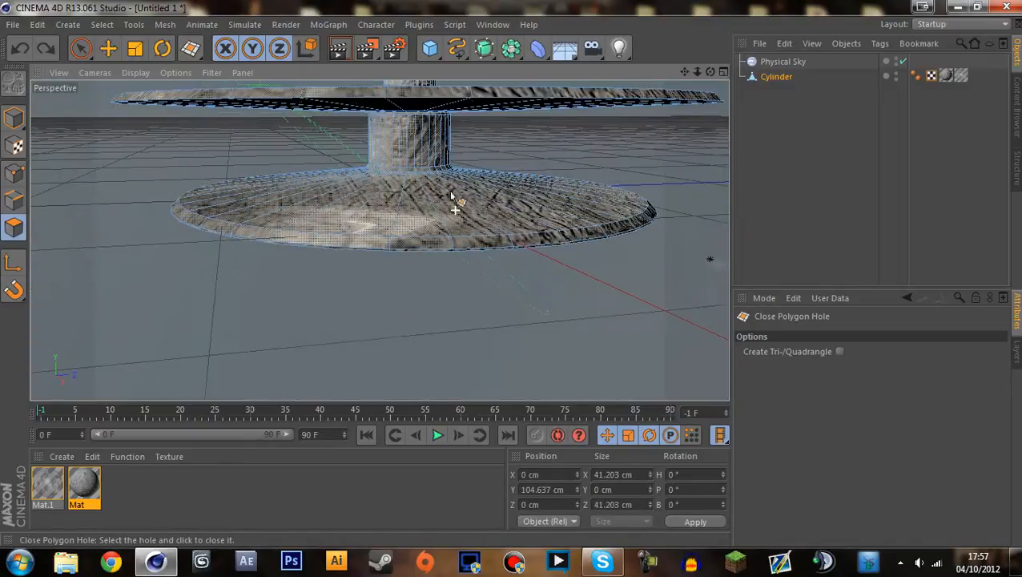
Select the loop of outer rim polygons around the upper disc with Loop Selection.
scroll(413, 190, up, 8)
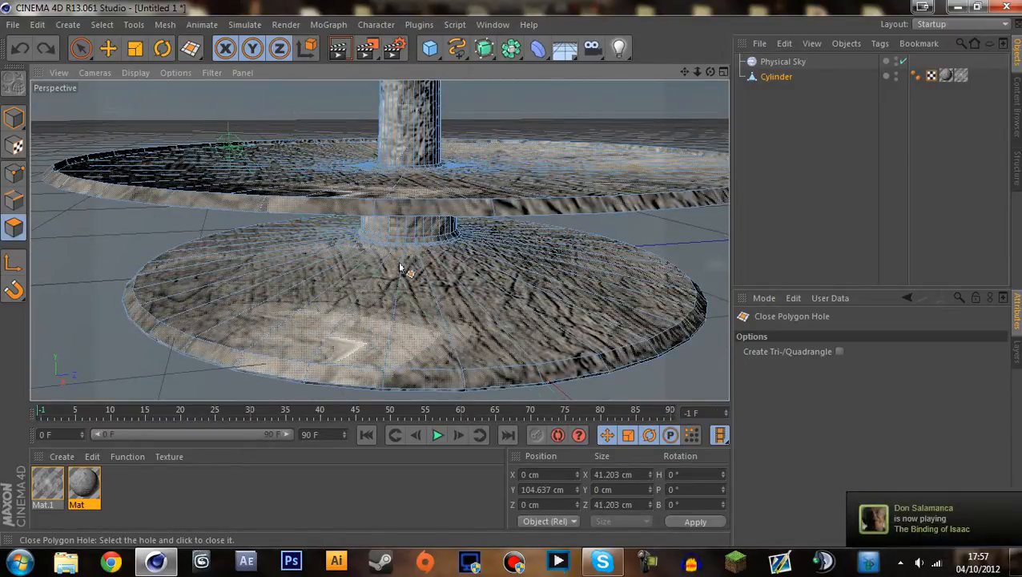
key(u)
key(l)
click(489, 208)
scroll(416, 303, down, 3)
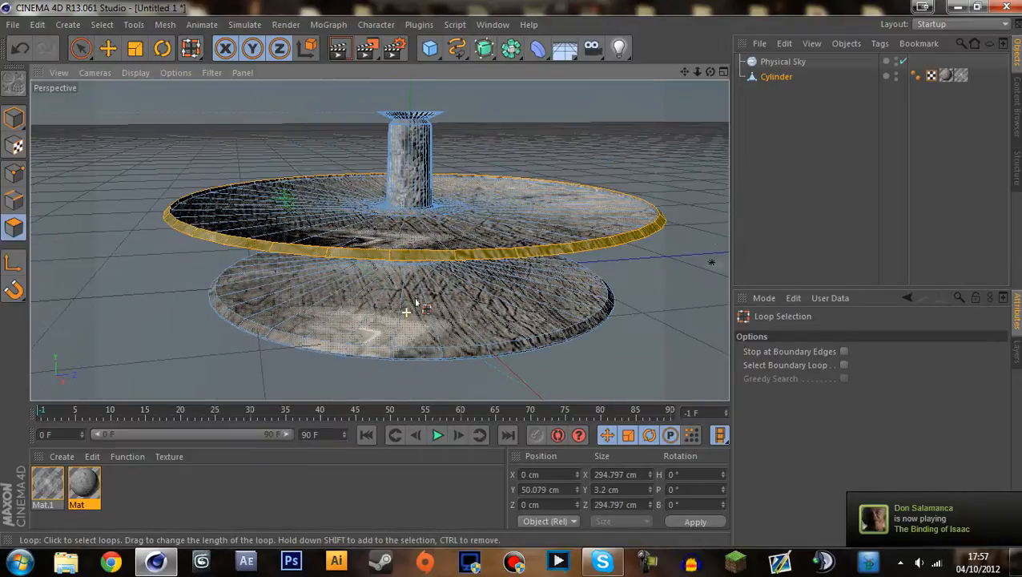
Matrix Extrude the selected rim in 16 steps, with Scale 74%, 87%, 45% and Move about 1.72, -0.89, 1.468 cm.
key(m)
key(x)
drag(641, 156, 689, 155)
drag(720, 260, 721, 260)
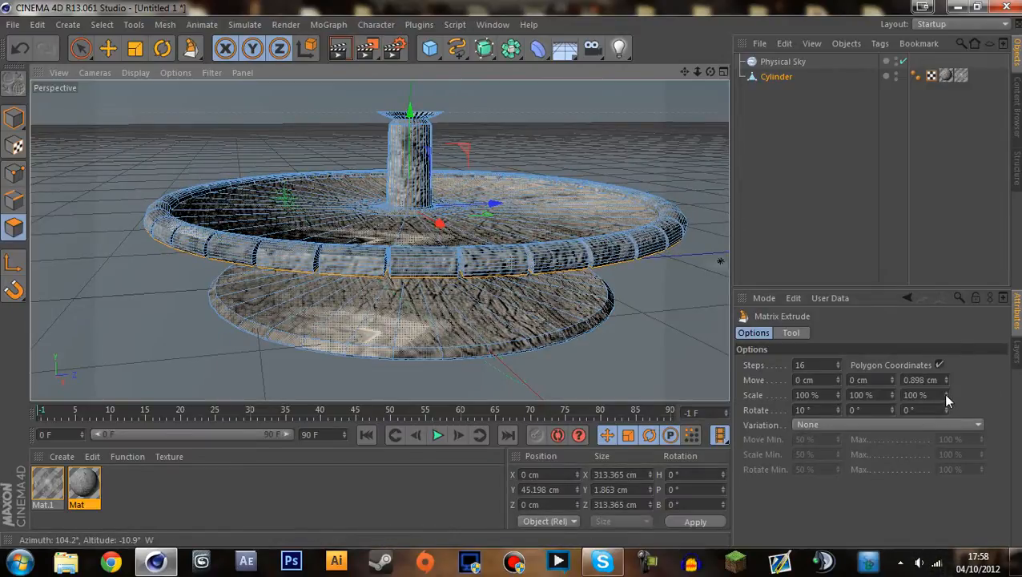
drag(946, 395, 946, 371)
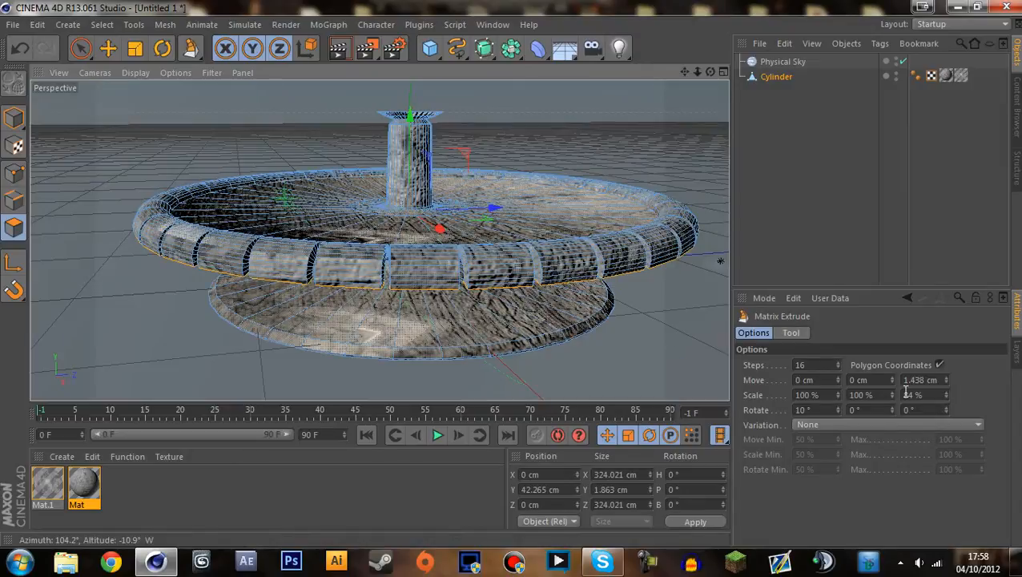
drag(893, 395, 838, 405)
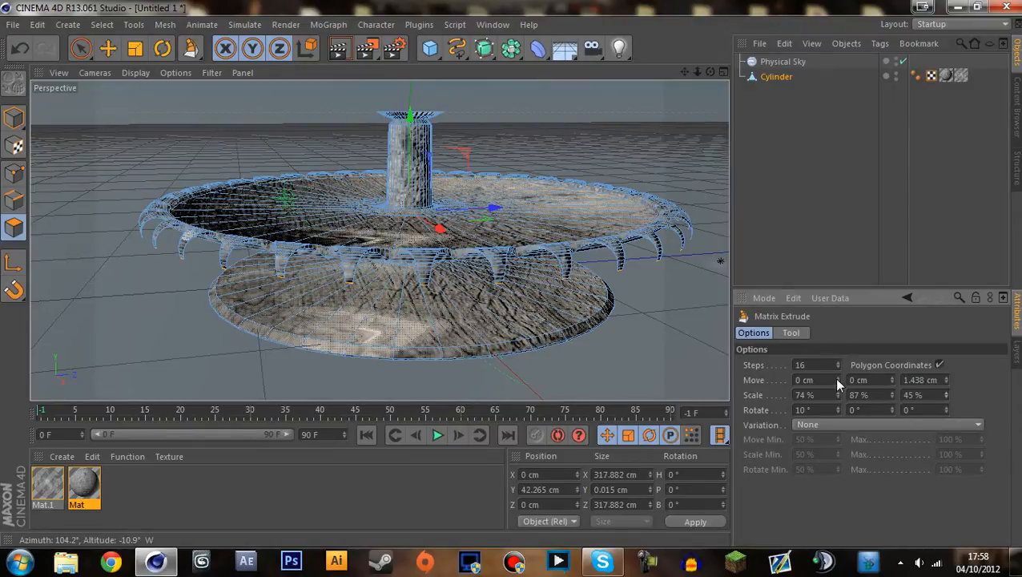
drag(838, 380, 838, 365)
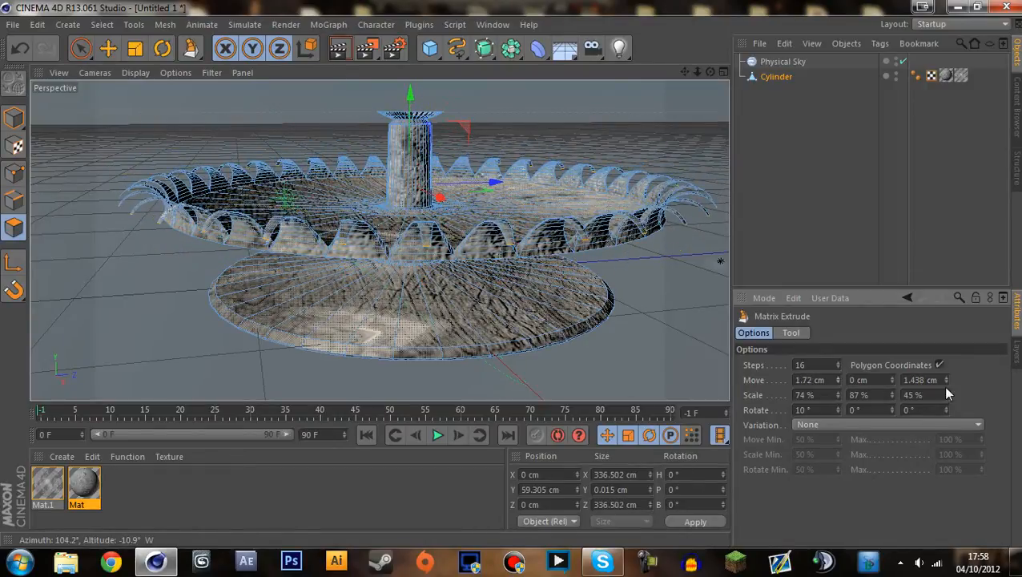
drag(947, 382, 893, 379)
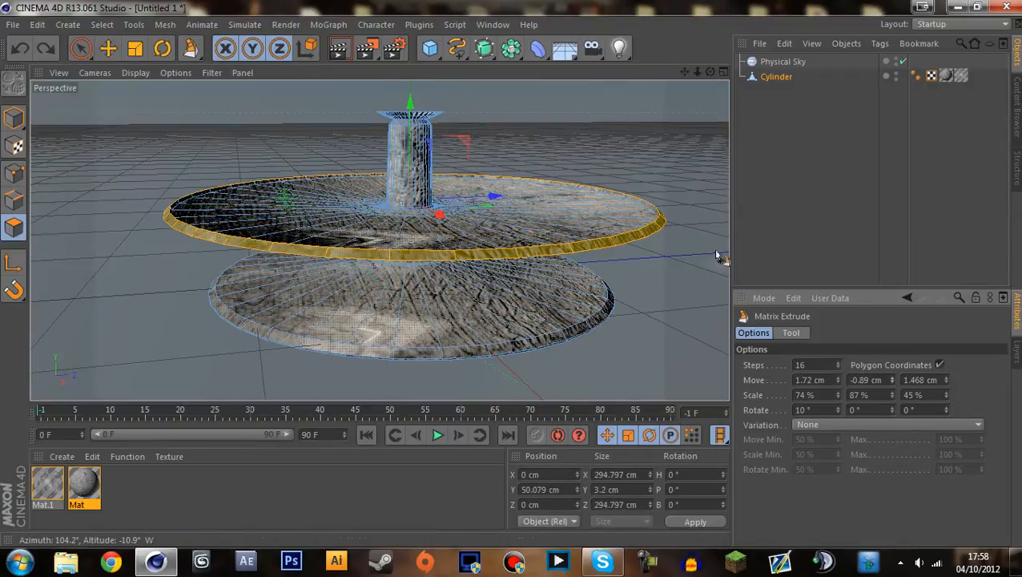
Redo the Matrix Extrude of the upper disc's rim into teeth, with Y movement 0 cm and first Rotate value -5°.
mouse_move(605, 287)
mouse_down()
mouse_move(669, 287)
mouse_move(598, 288)
mouse_up()
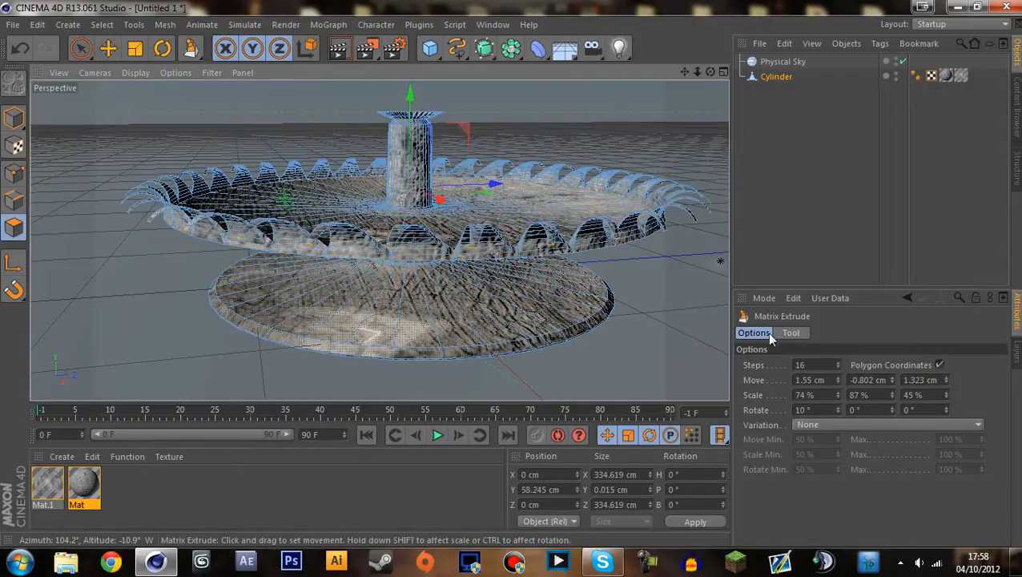
click(922, 381)
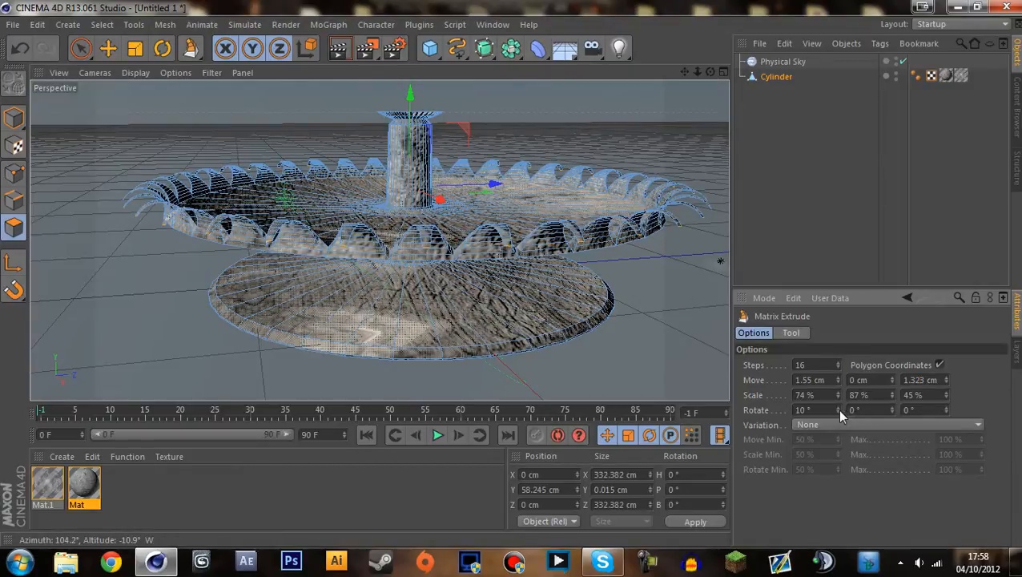
mouse_move(838, 407)
mouse_down()
mouse_move(838, 433)
mouse_move(838, 419)
mouse_up()
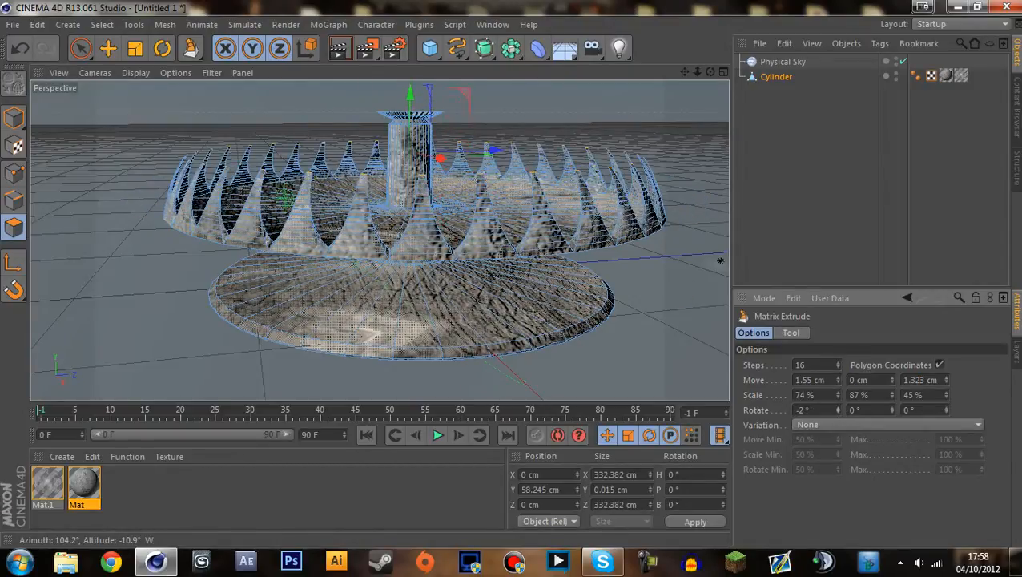
key(ctrl+z)
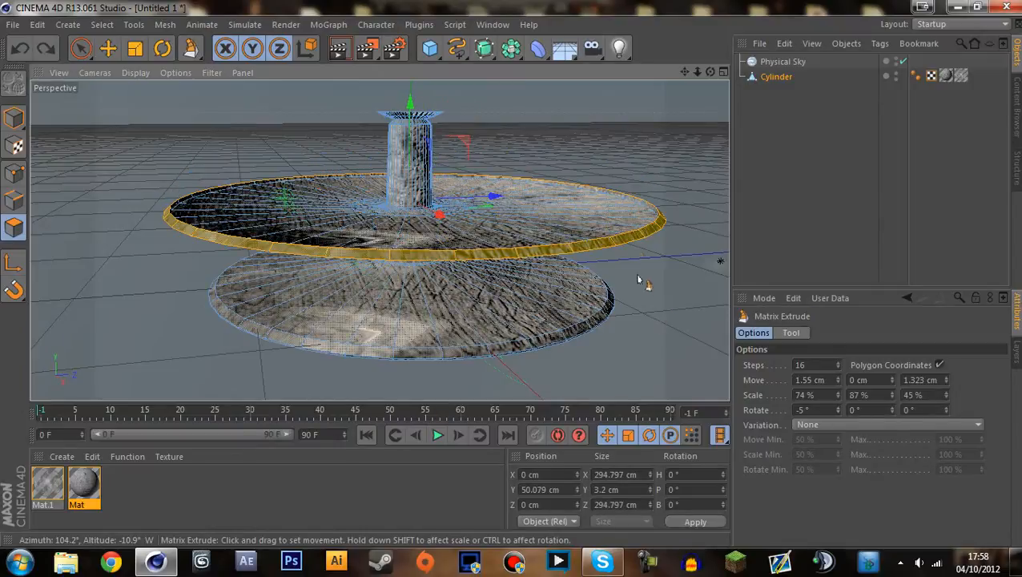
drag(632, 288, 575, 288)
alt+drag(634, 301, 546, 299)
Bevel the toothed cylinder's polygons with an extrusion and inner offset of about 196.9 cm.
key(m)
key(s)
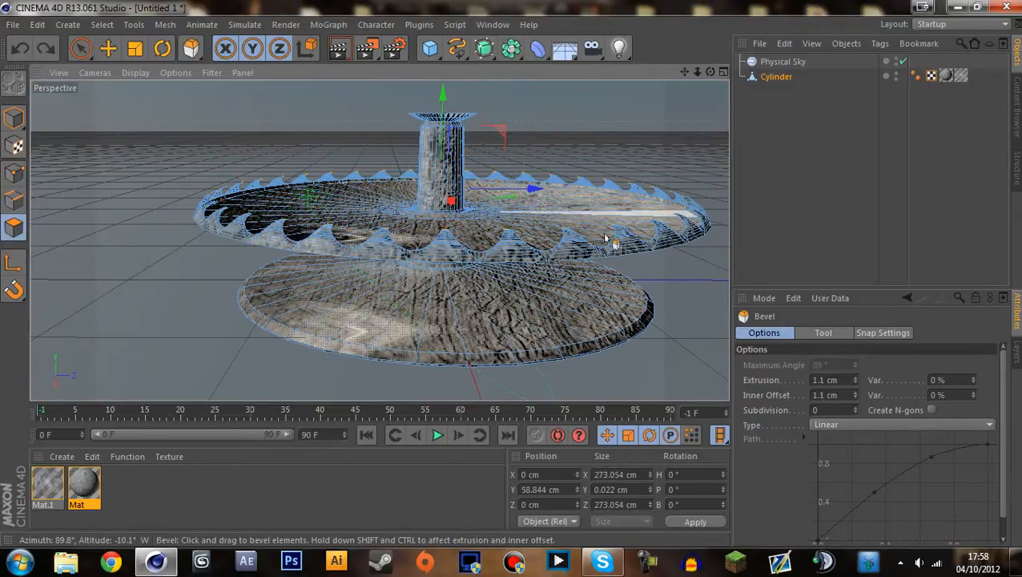
alt+right_drag(597, 256, 563, 147)
alt+middle_drag(563, 148, 481, 225)
drag(479, 225, 905, 225)
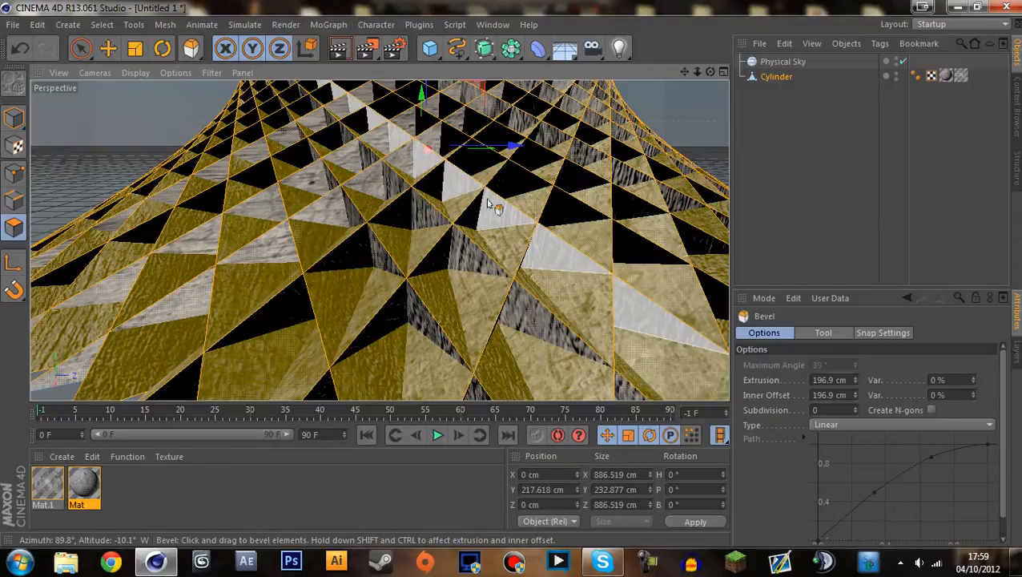
Inspect the heavily beveled shape from several angles and render a viewport preview.
scroll(488, 167, down, 8)
alt+middle_drag(515, 132, 487, 180)
scroll(457, 192, up, 10)
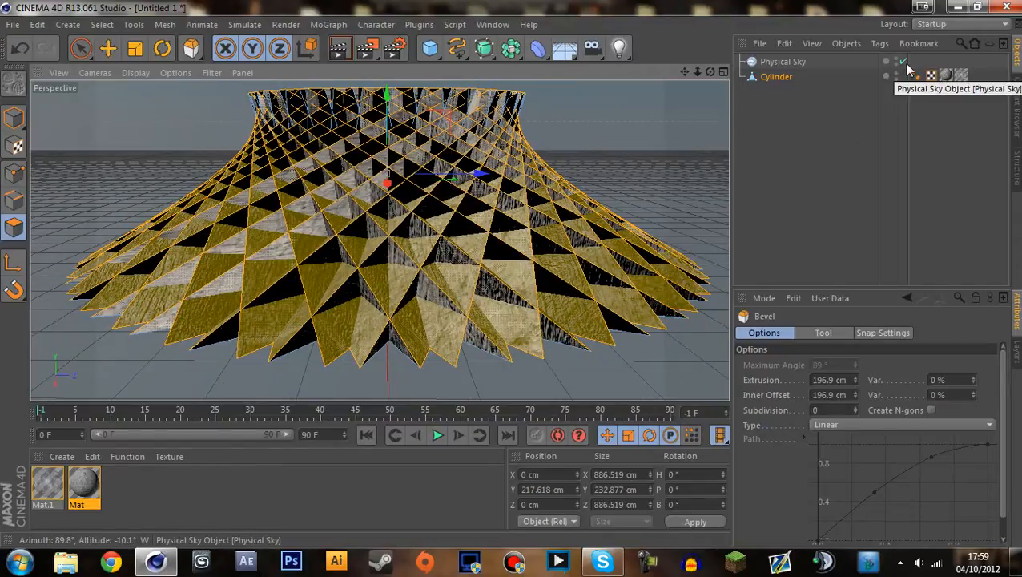
alt+drag(497, 144, 484, 179)
scroll(483, 180, down, 1)
scroll(484, 181, up, 2)
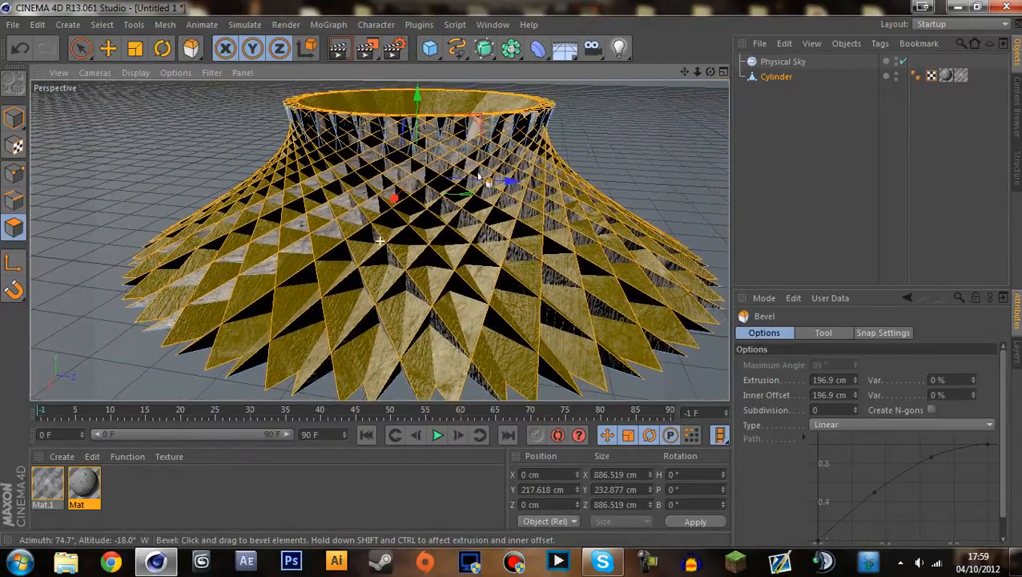
scroll(484, 183, down, 3)
scroll(484, 184, up, 3)
alt+middle_drag(506, 194, 511, 181)
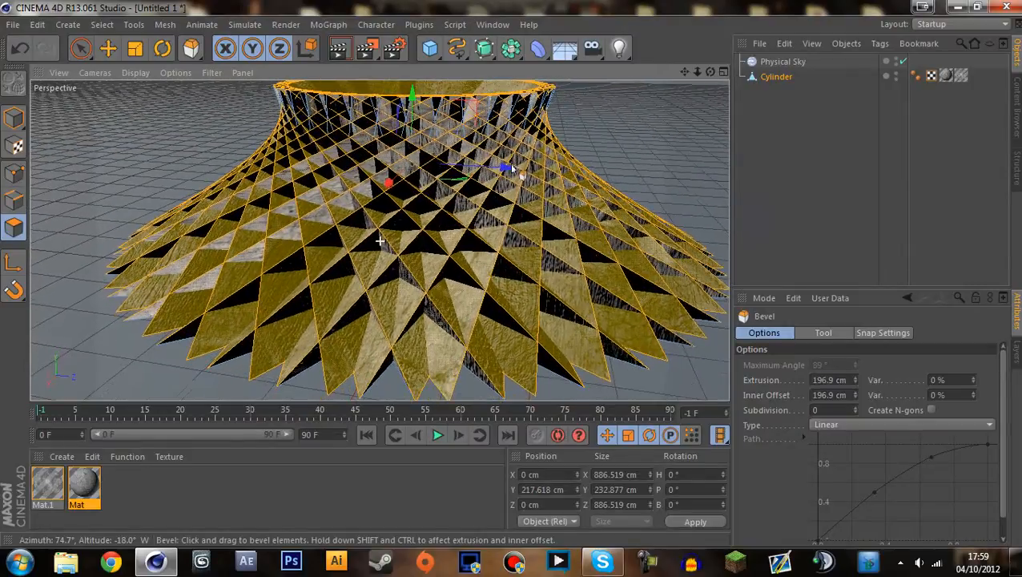
click(340, 49)
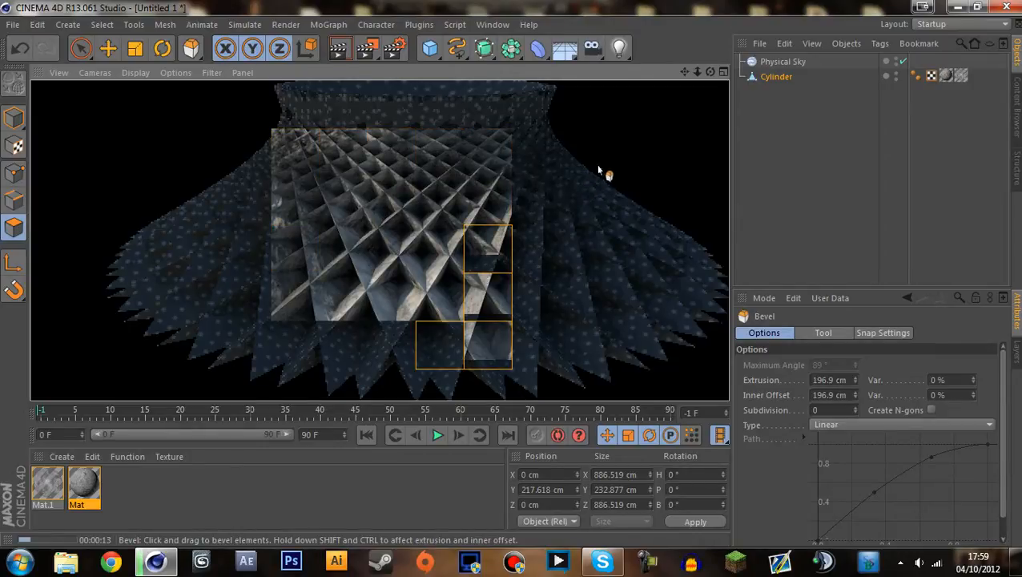
Stop the preview render and undo the large bevel on the cylinder.
click(737, 147)
key(ctrl+z)
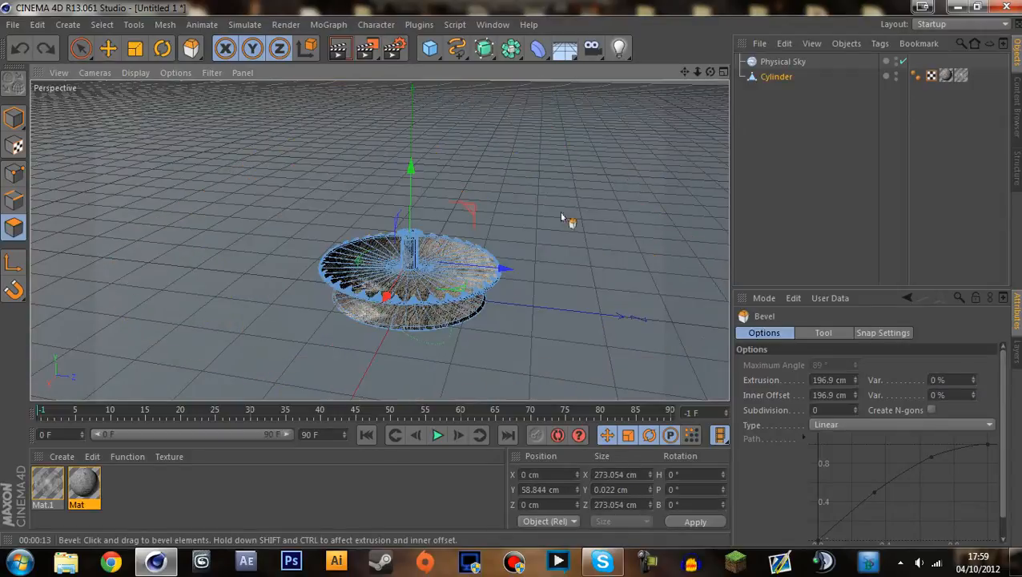
scroll(562, 217, up, 5)
scroll(565, 190, up, 3)
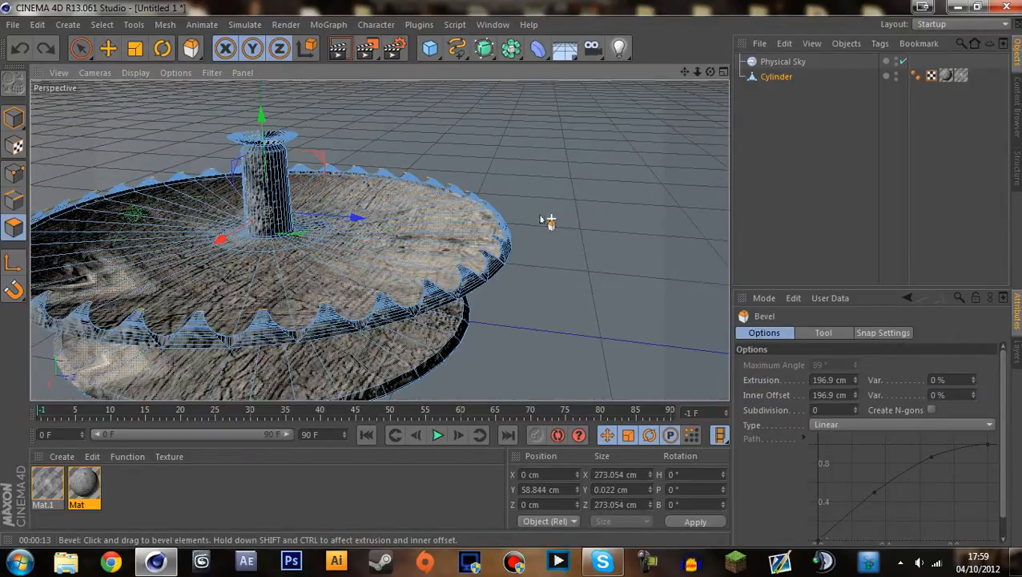
Bevel the selected rim polygons of the upper disc with an extrusion and inner offset of about 10.6 cm.
drag(548, 221, 605, 194)
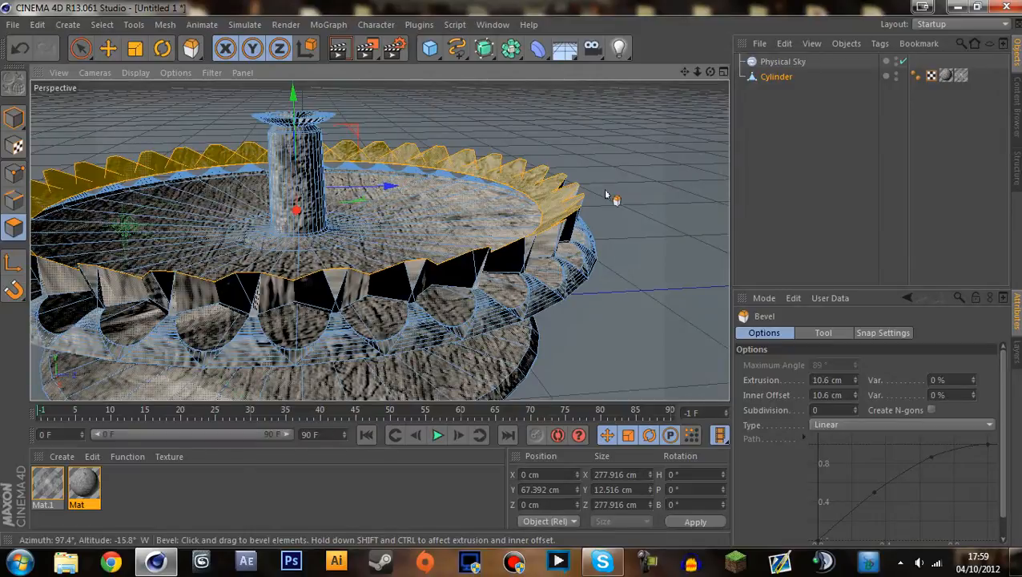
Try a second bevel of about 1.7 cm on the rim polygons and scale them.
drag(595, 130, 568, 115)
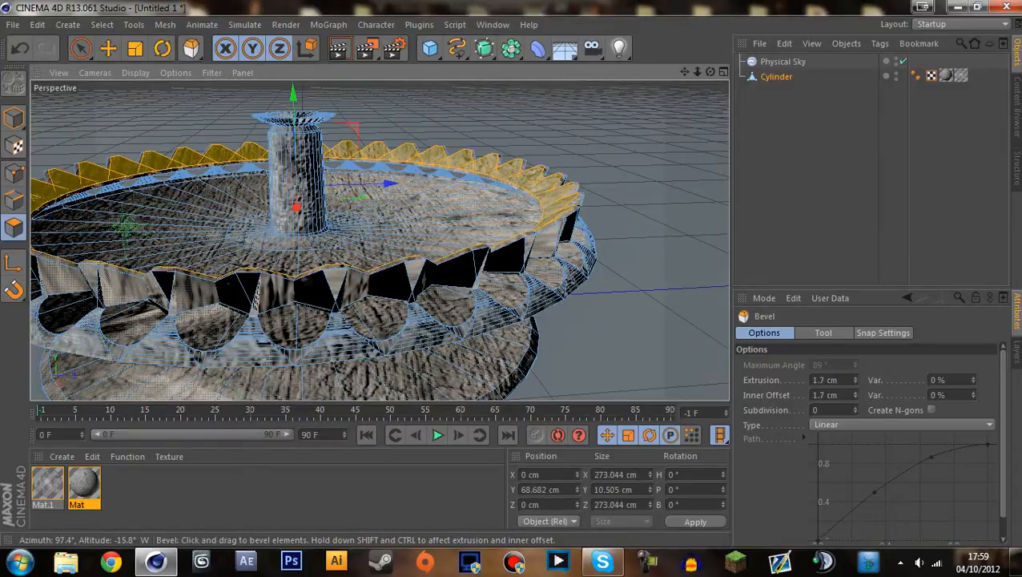
click(135, 50)
drag(451, 171, 506, 162)
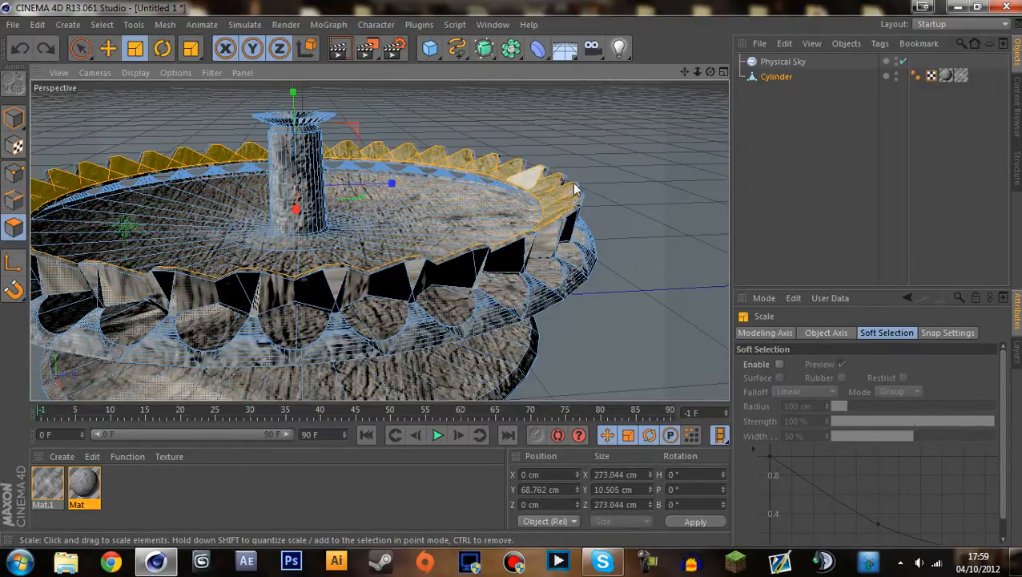
Create a new material and set its colour to a warm off-white, RGB 255, 241, 225.
scroll(643, 221, down, 3)
alt+middle_drag(598, 224, 361, 377)
double_click(142, 494)
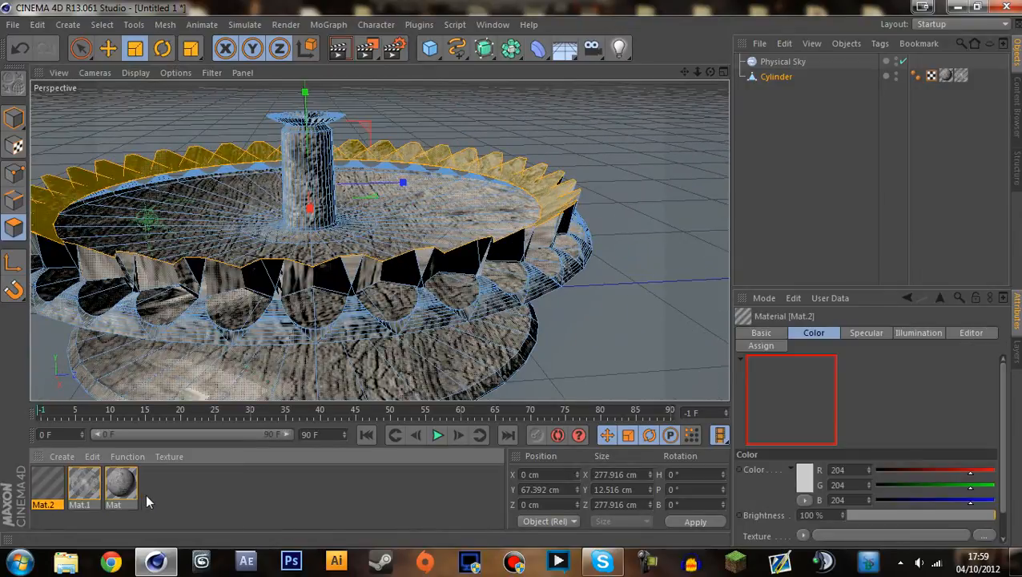
double_click(45, 479)
click(284, 259)
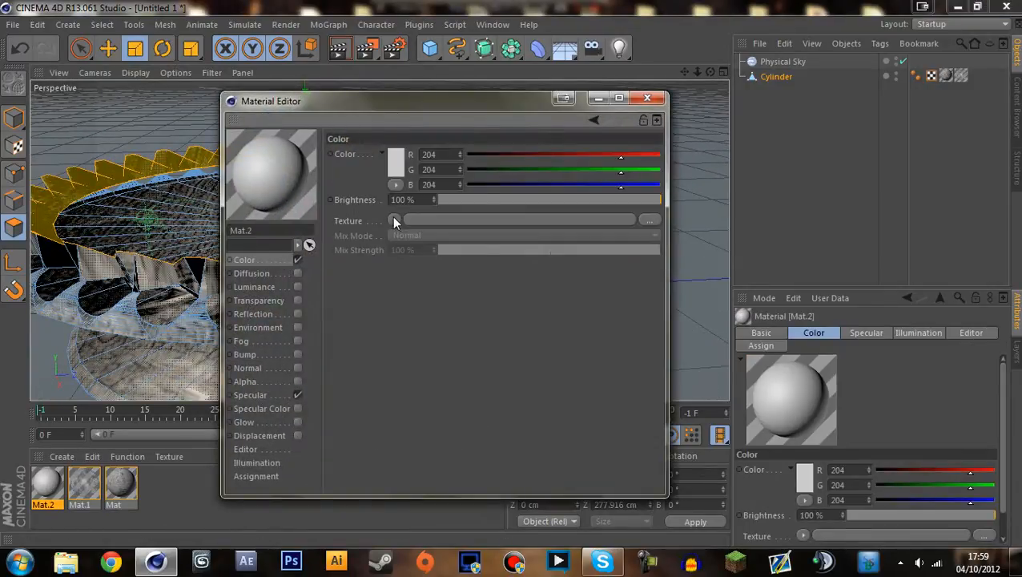
click(392, 218)
click(422, 212)
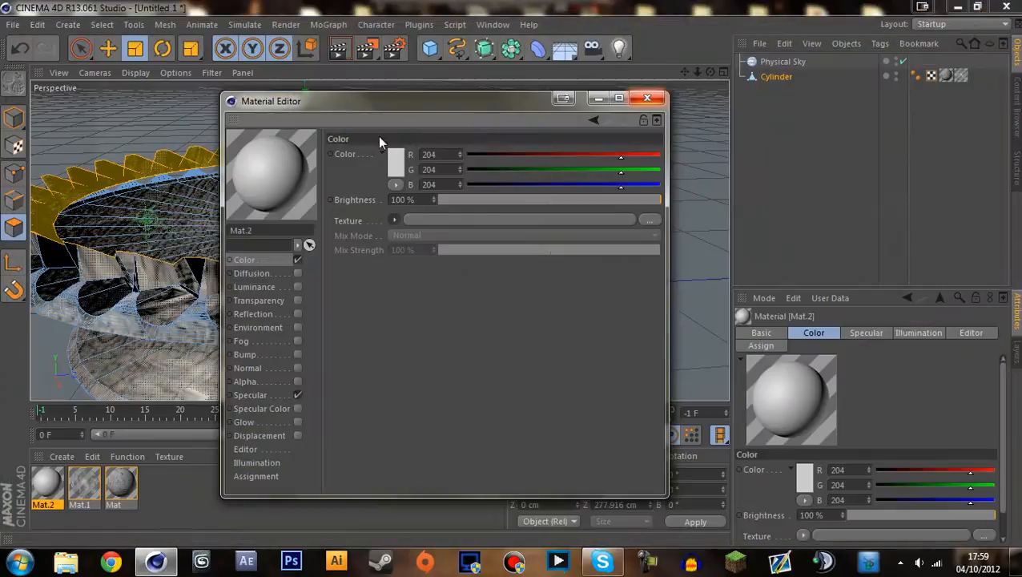
click(396, 163)
click(373, 110)
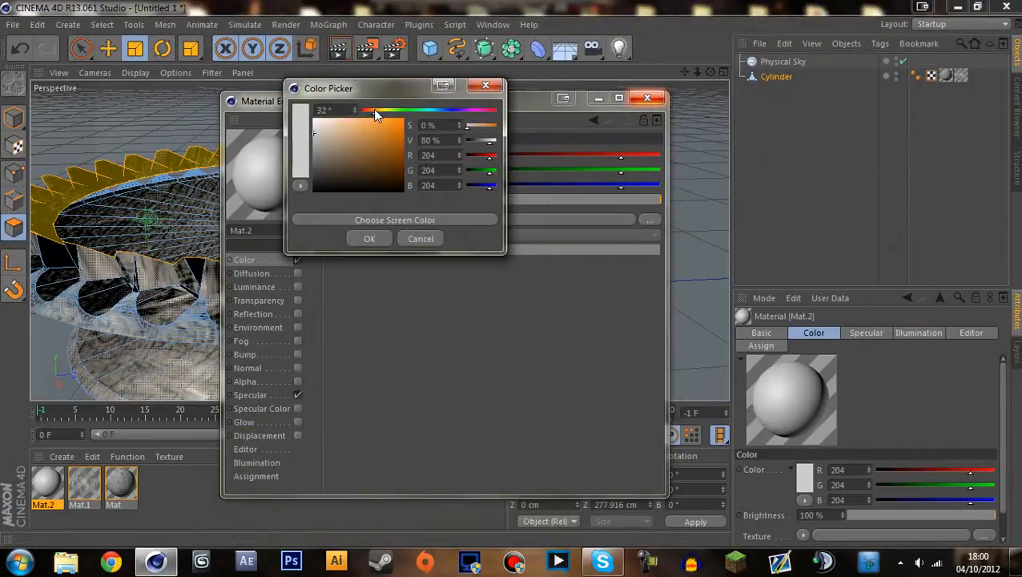
click(320, 121)
click(325, 121)
click(369, 237)
Enable luminance on the new material with a pale cream colour, RGB 255, 244, 231.
click(250, 274)
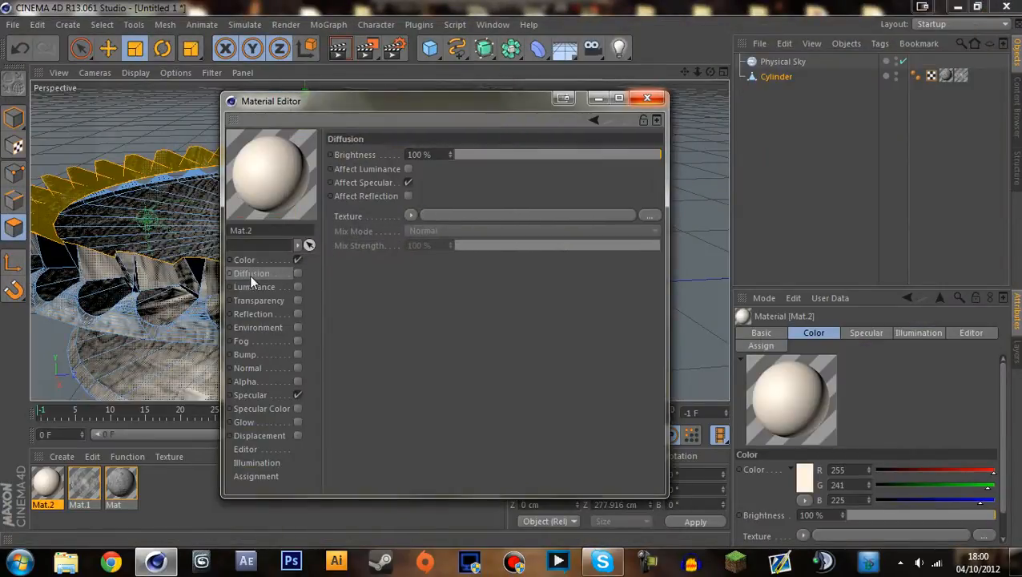
click(268, 316)
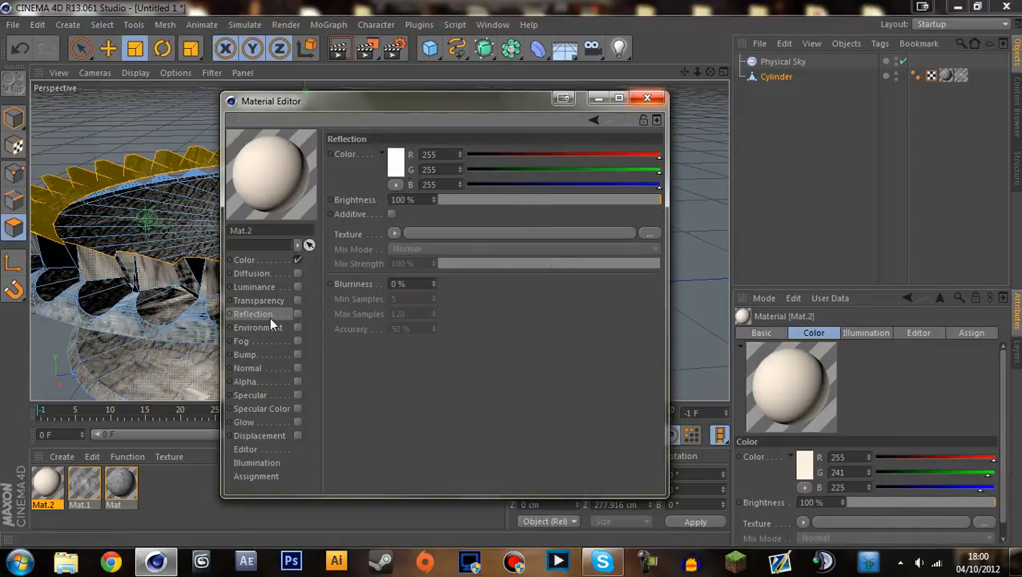
click(296, 288)
click(395, 163)
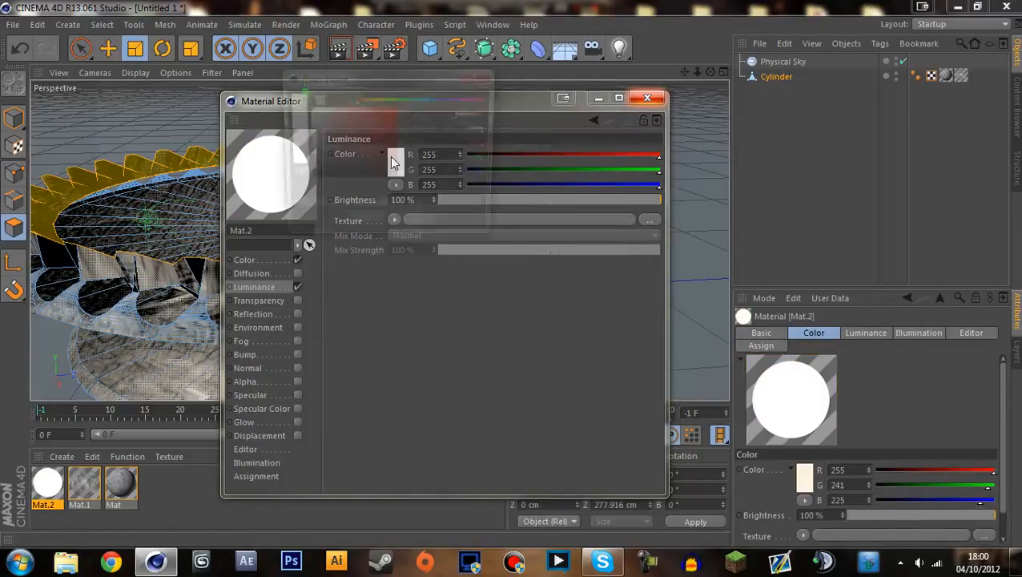
click(368, 99)
click(313, 104)
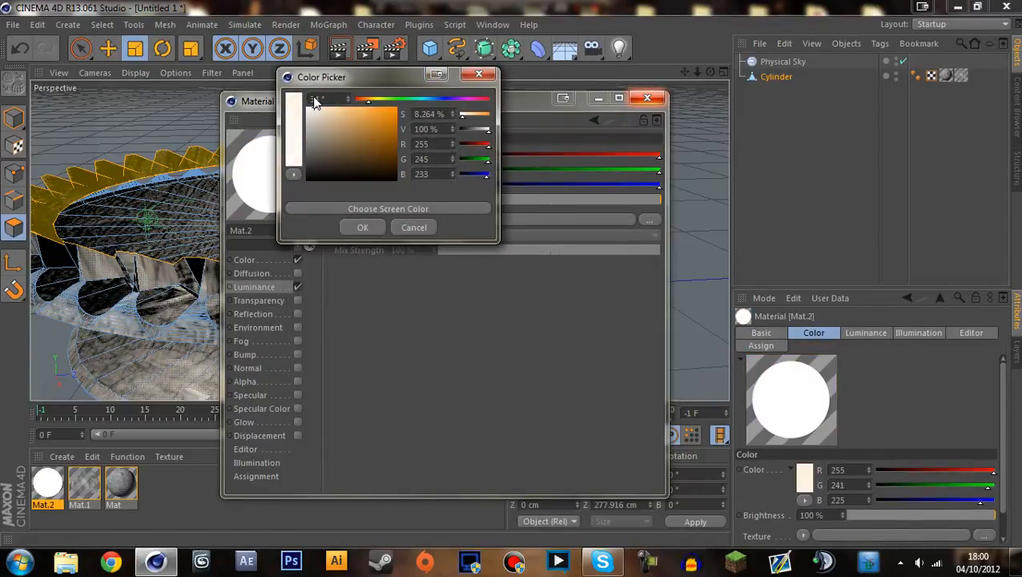
click(365, 228)
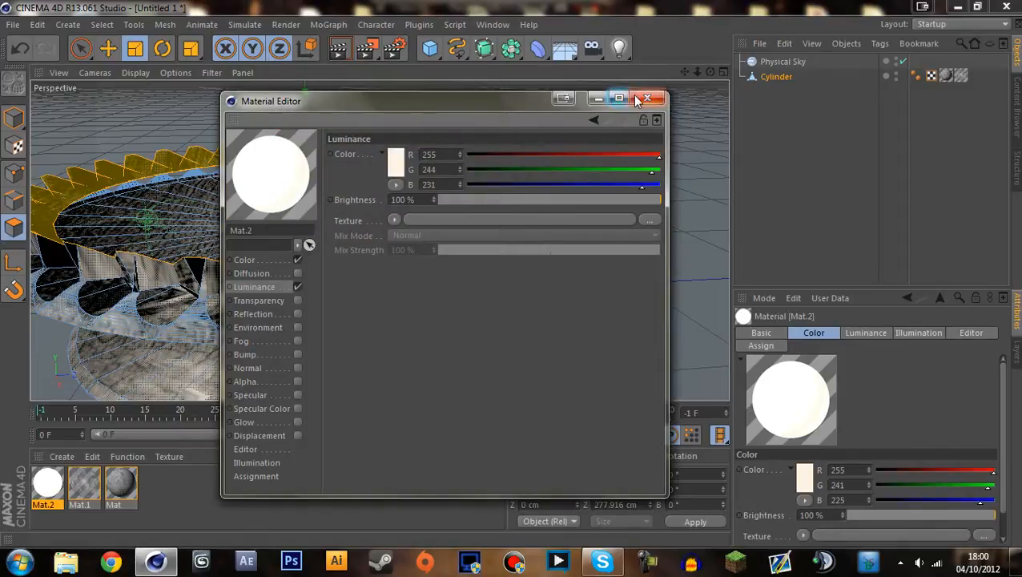
Apply the glowing material to the selected rim polygons and render a preview of the view.
click(647, 98)
drag(168, 180, 167, 166)
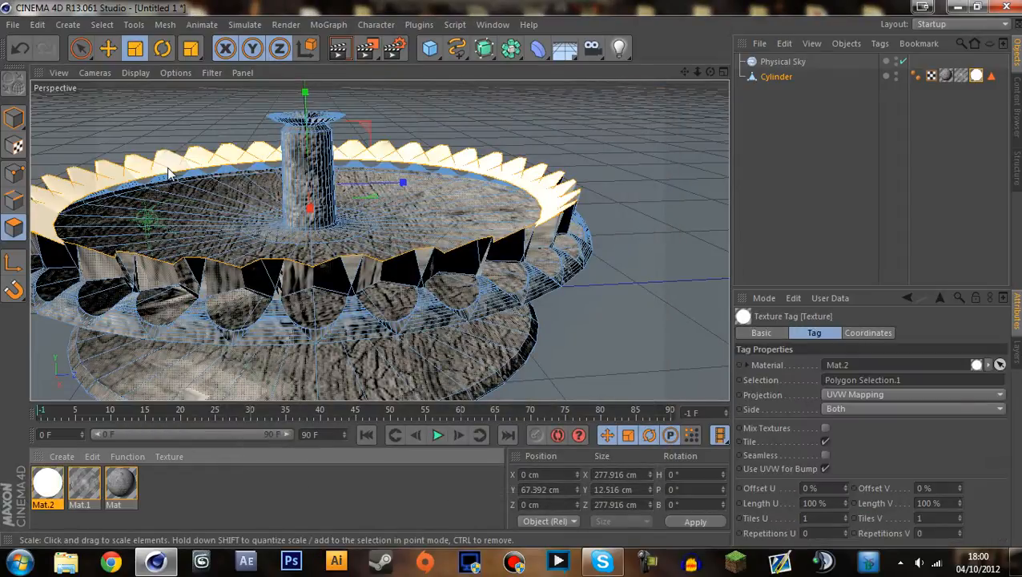
click(850, 174)
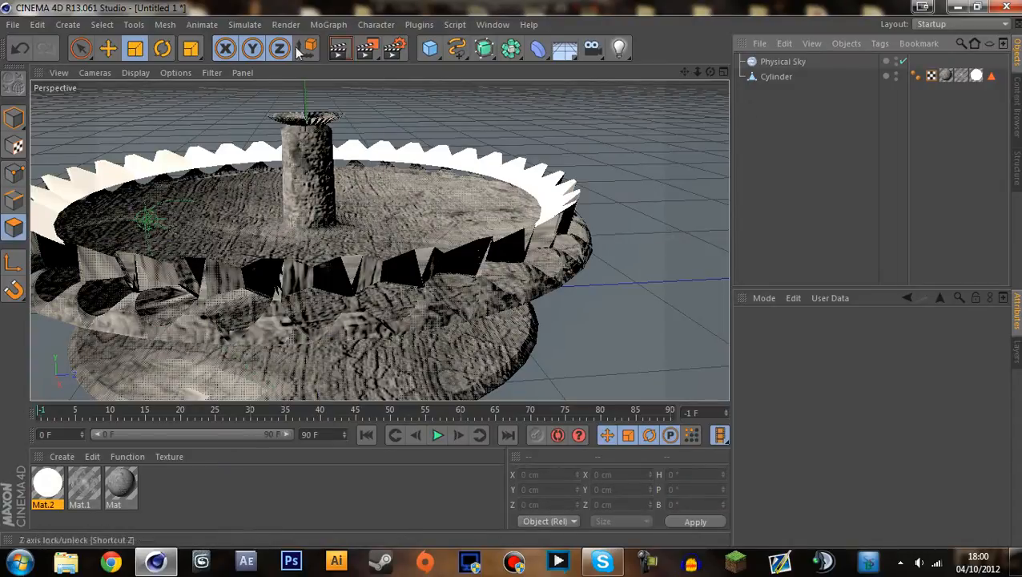
click(338, 48)
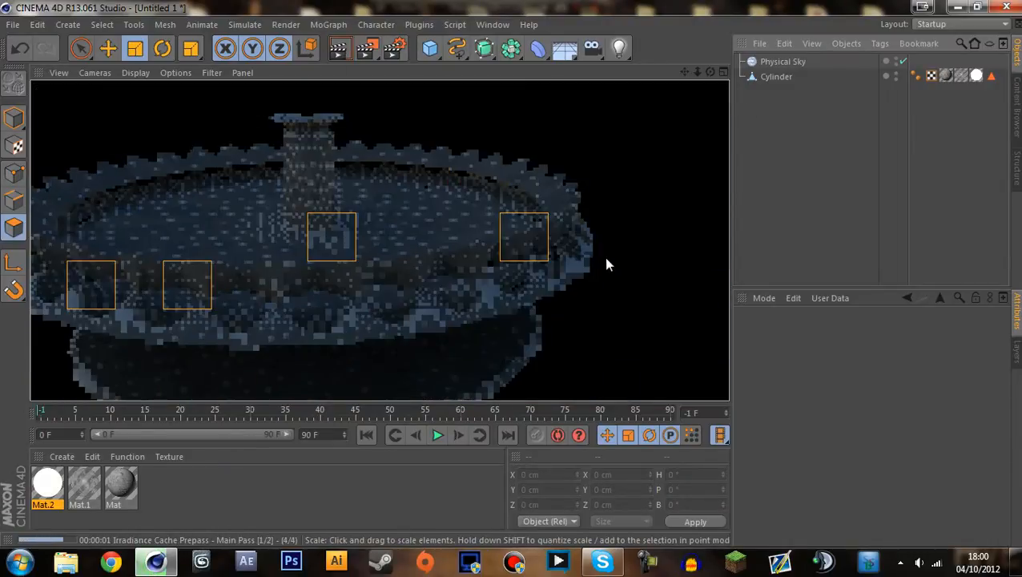
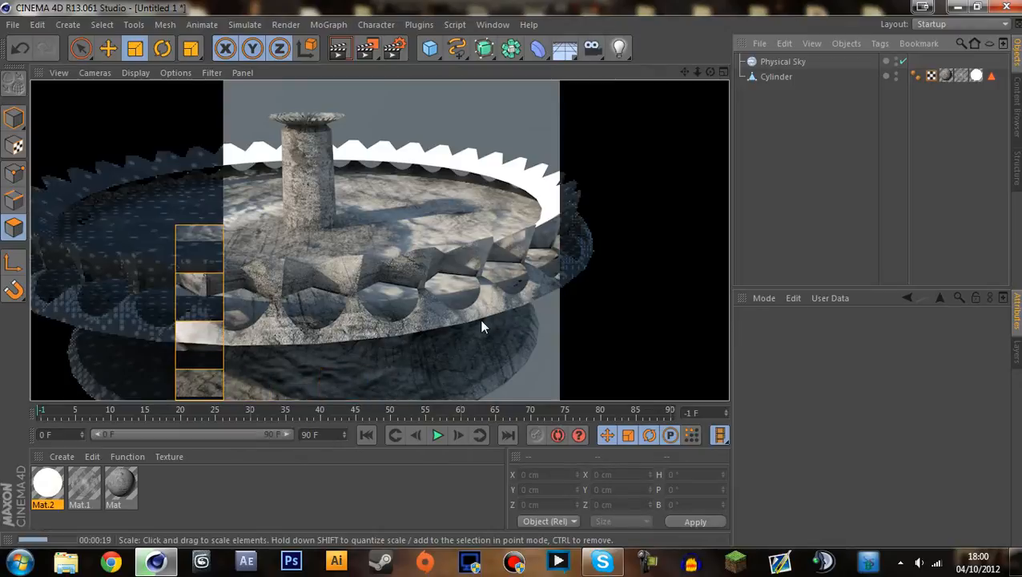
Undo the material assignment on the rim and delete the glowing off-white material.
key(ctrl+z)
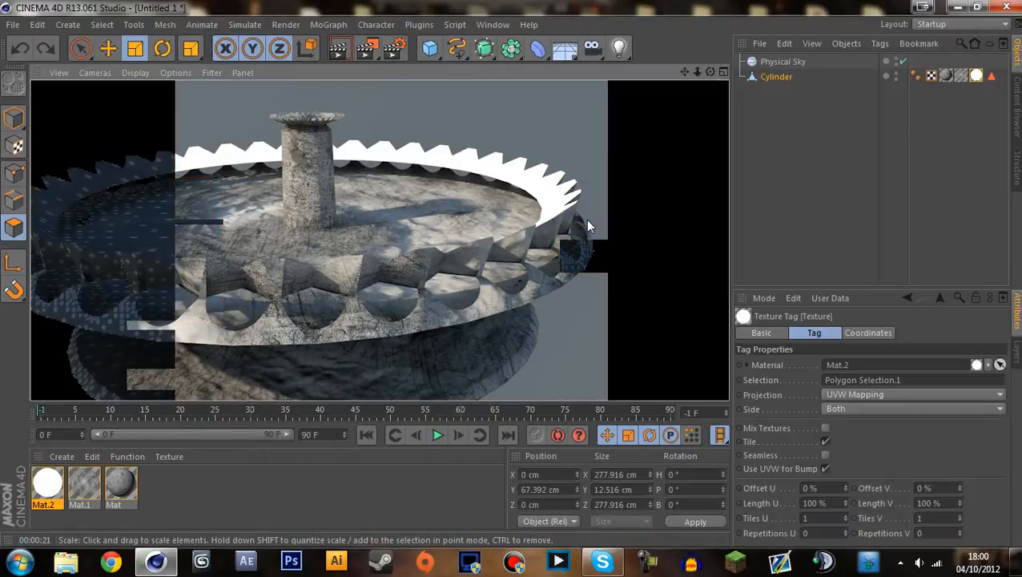
key(ctrl+z)
click(813, 199)
alt+drag(580, 238, 574, 269)
click(48, 486)
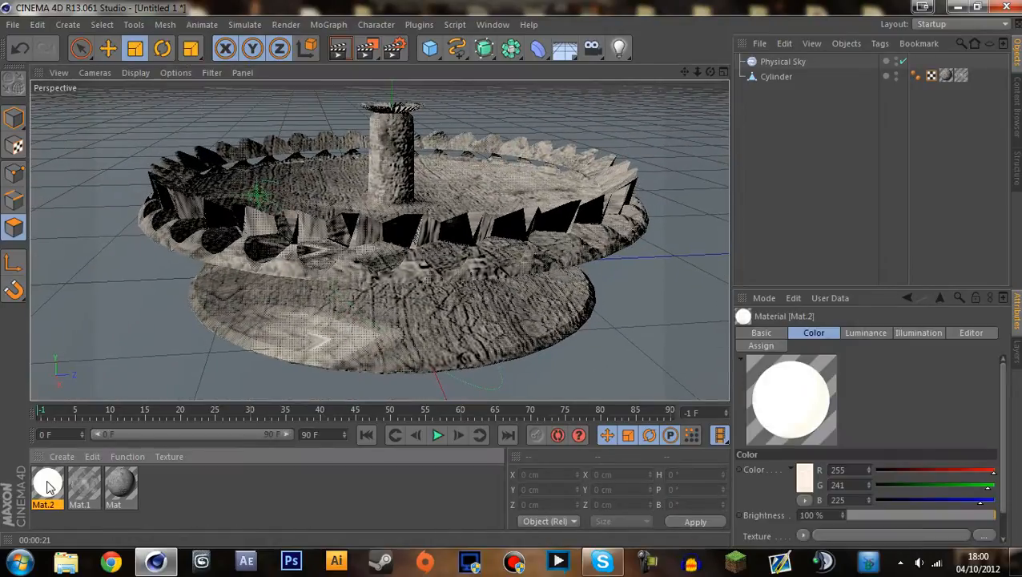
key(Delete)
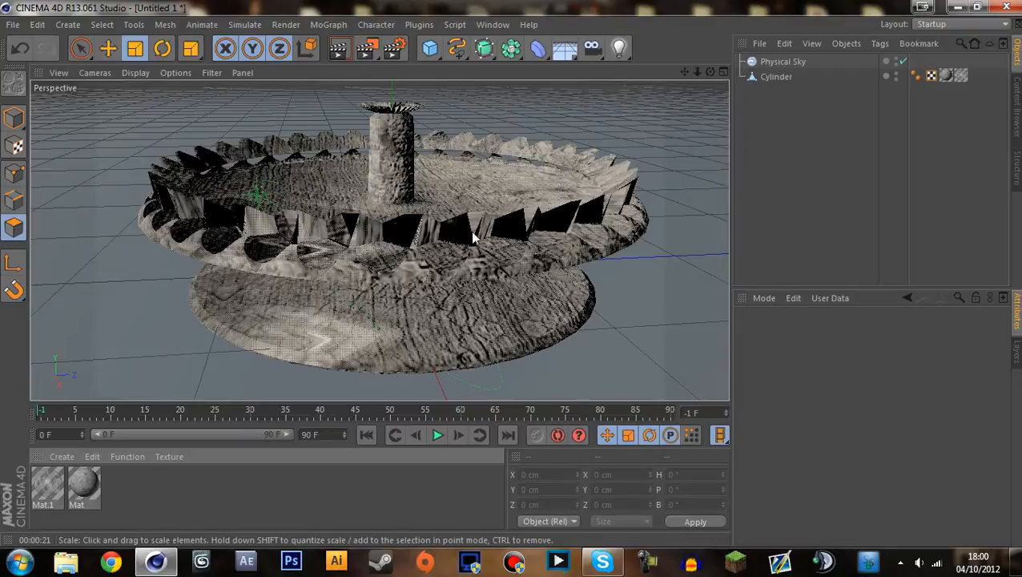
Add a Disc primitive and raise it vertically to sit inside the upper toothed basin.
alt+drag(450, 270, 453, 71)
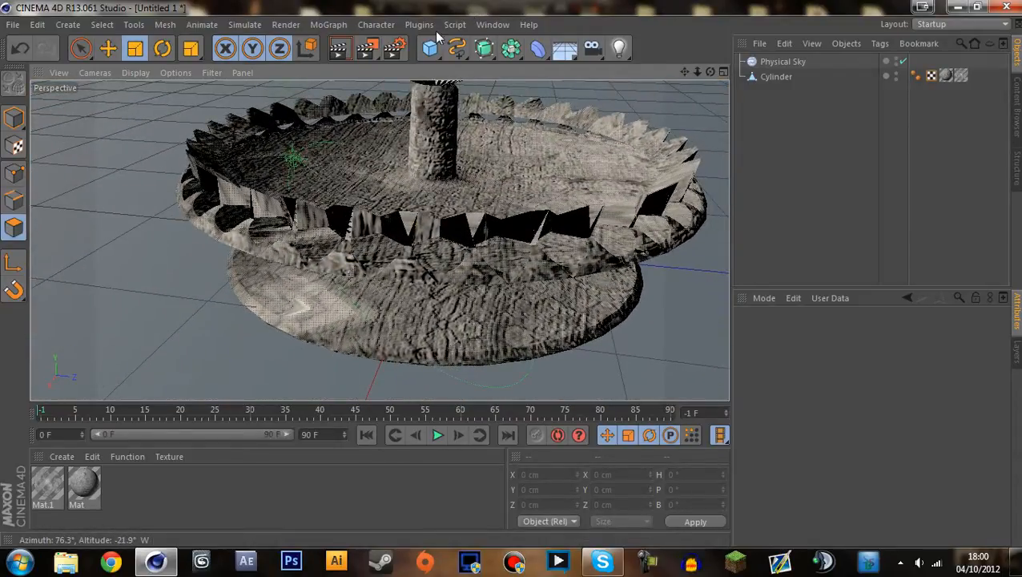
click(431, 48)
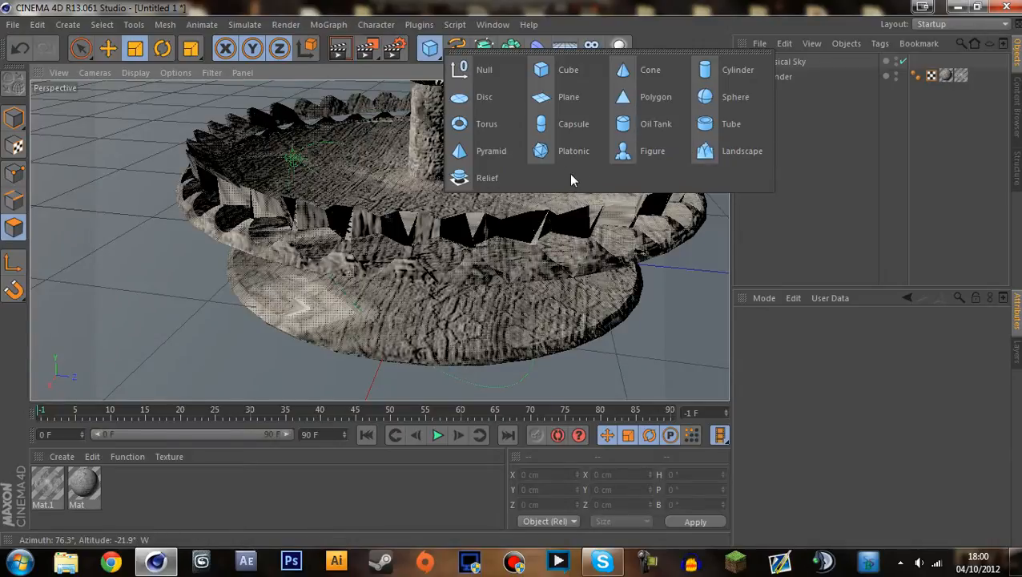
click(459, 96)
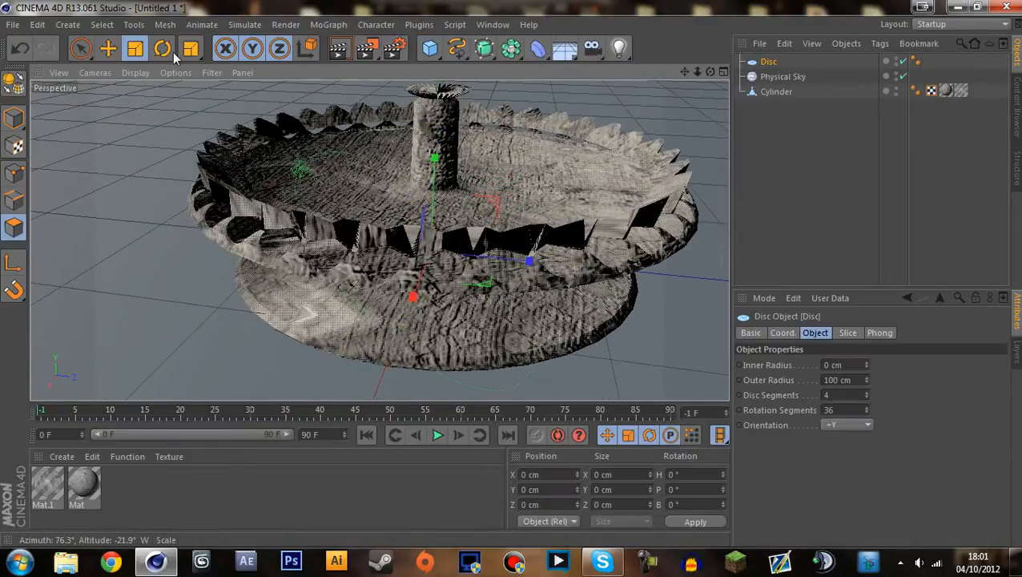
click(109, 48)
drag(435, 164, 438, 96)
scroll(437, 97, up, 3)
scroll(435, 97, down, 2)
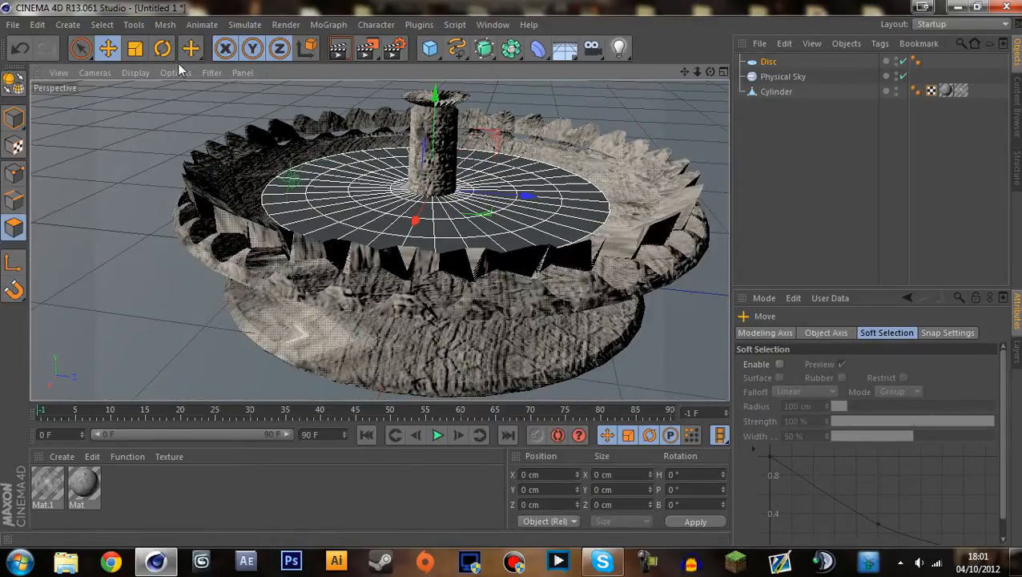
Scale the disc uniformly to about 145% so it fills the basin out to the scalloped rim.
key(t)
drag(297, 92, 710, 121)
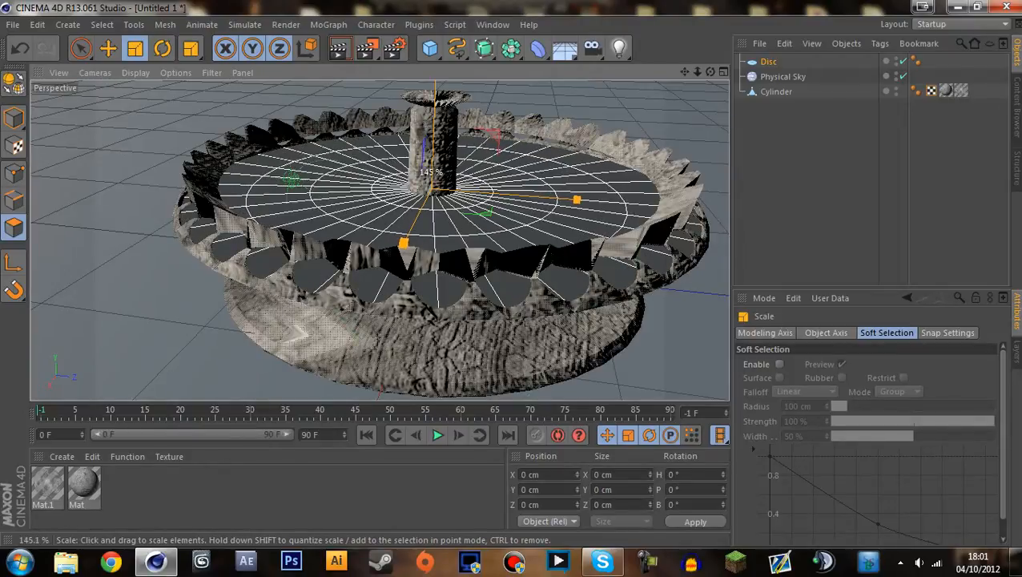
scroll(374, 213, up, 4)
alt+middle_drag(426, 191, 380, 99)
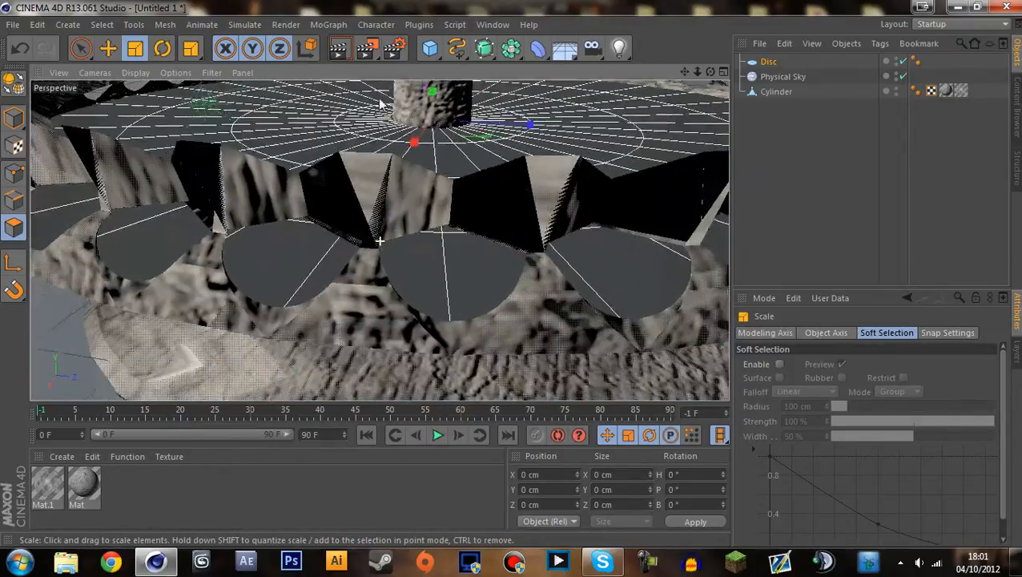
alt+drag(379, 104, 389, 179)
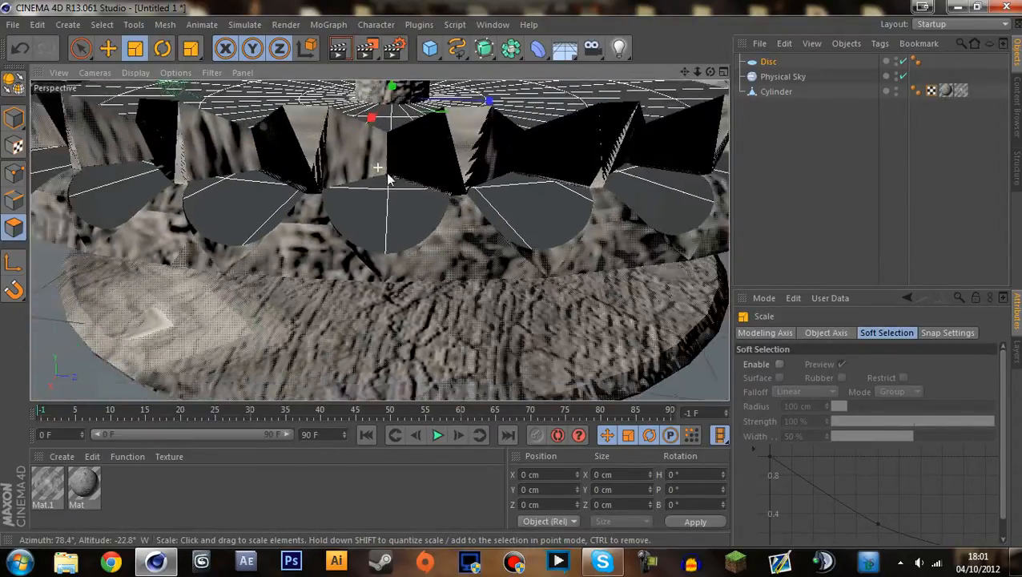
scroll(388, 176, down, 6)
alt+middle_drag(389, 165, 383, 237)
scroll(383, 238, up, 4)
Create a new material and assign a Noise shader as its colour texture.
double_click(176, 497)
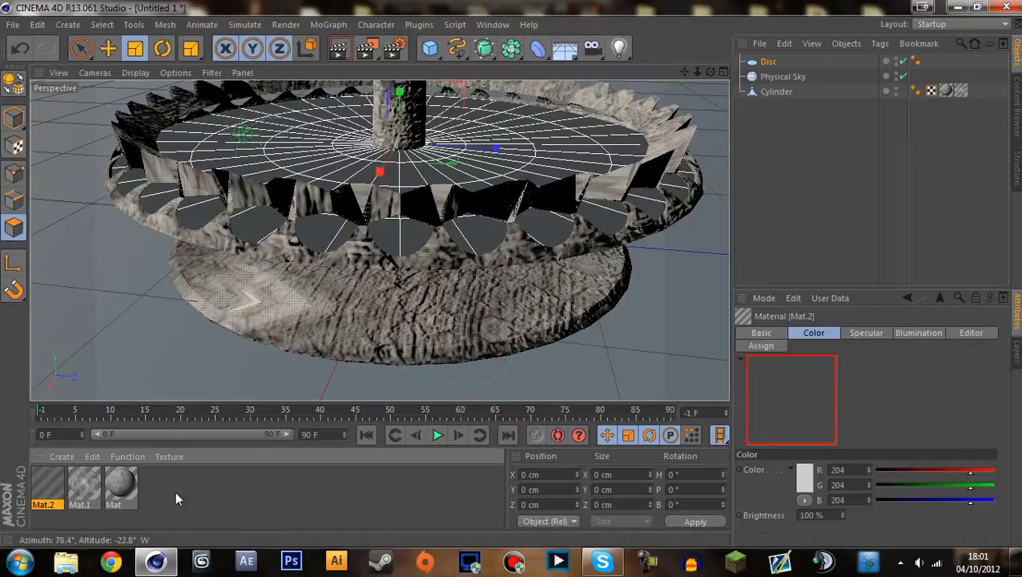
double_click(47, 484)
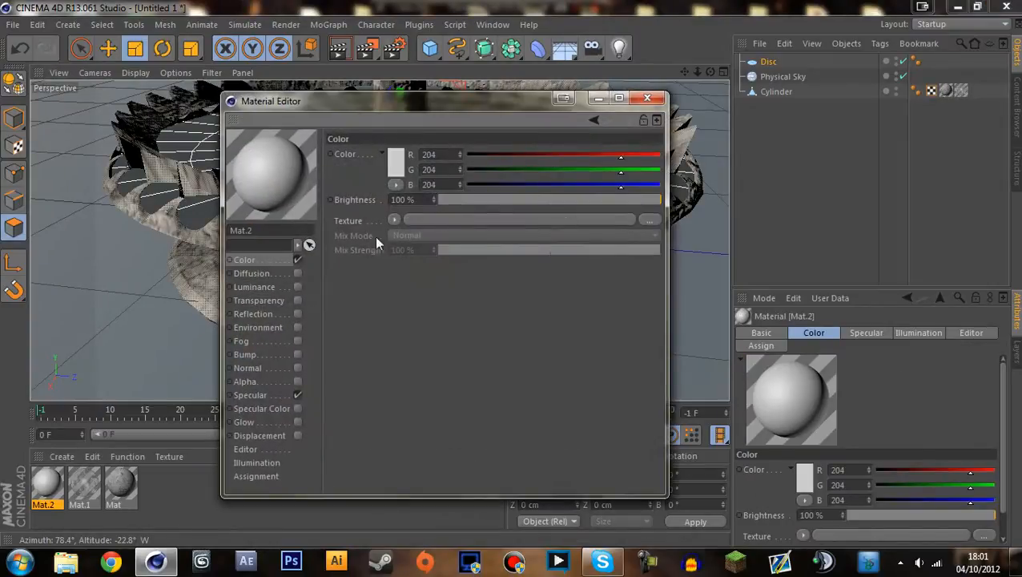
click(393, 219)
click(415, 213)
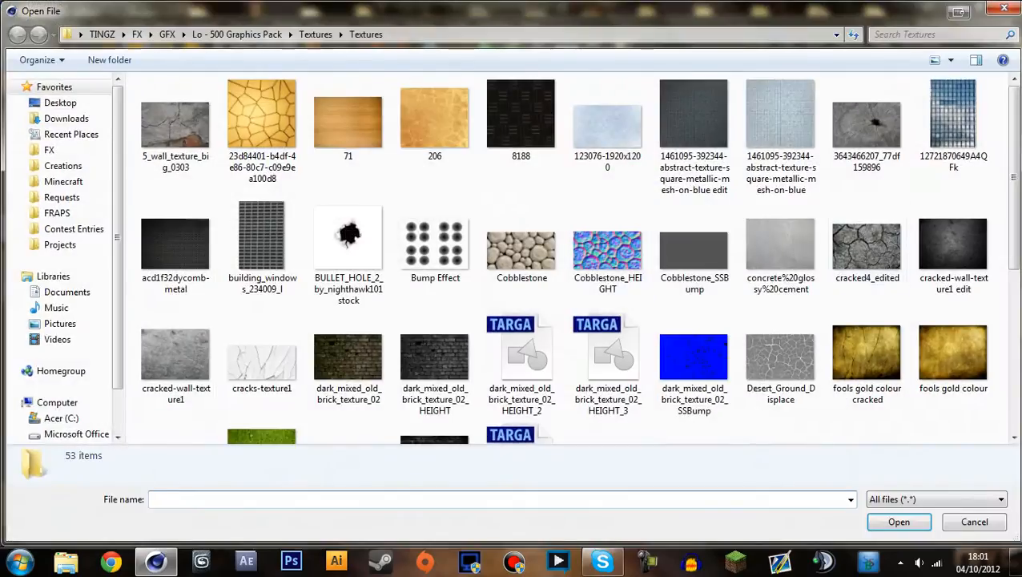
click(1003, 8)
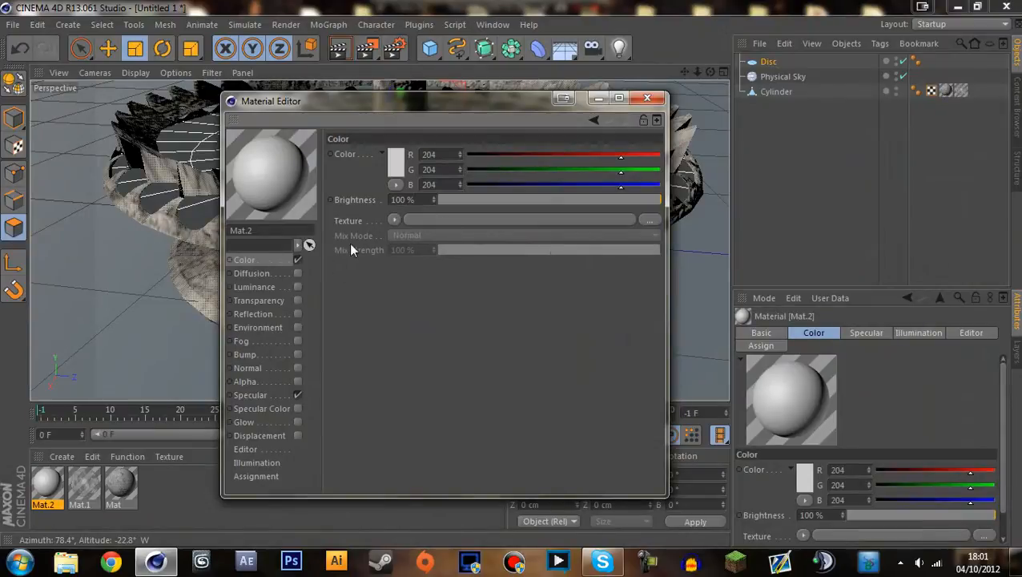
click(393, 219)
click(435, 370)
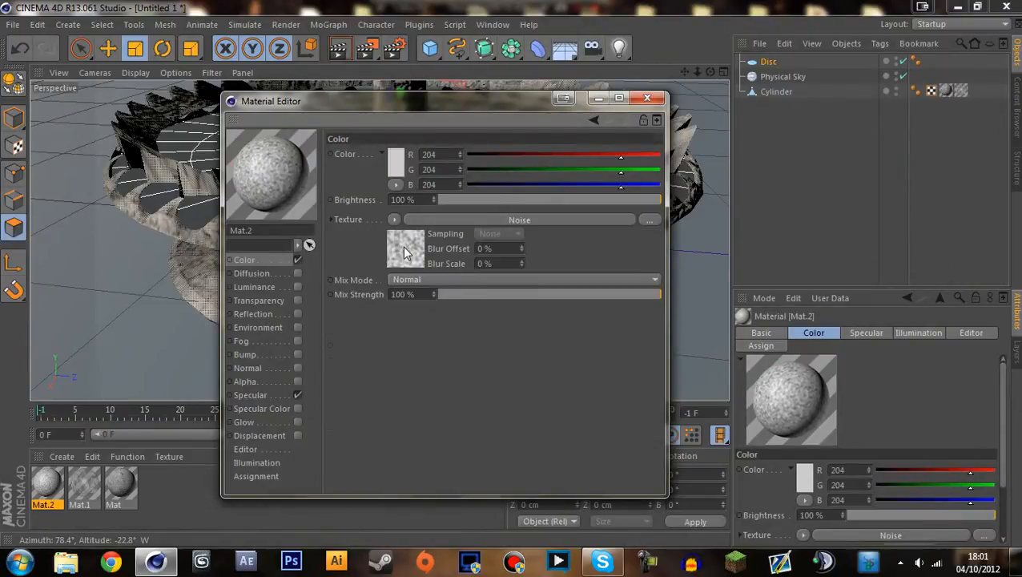
Change the noise type of the new material's colour shader to Luka.
click(405, 253)
click(485, 305)
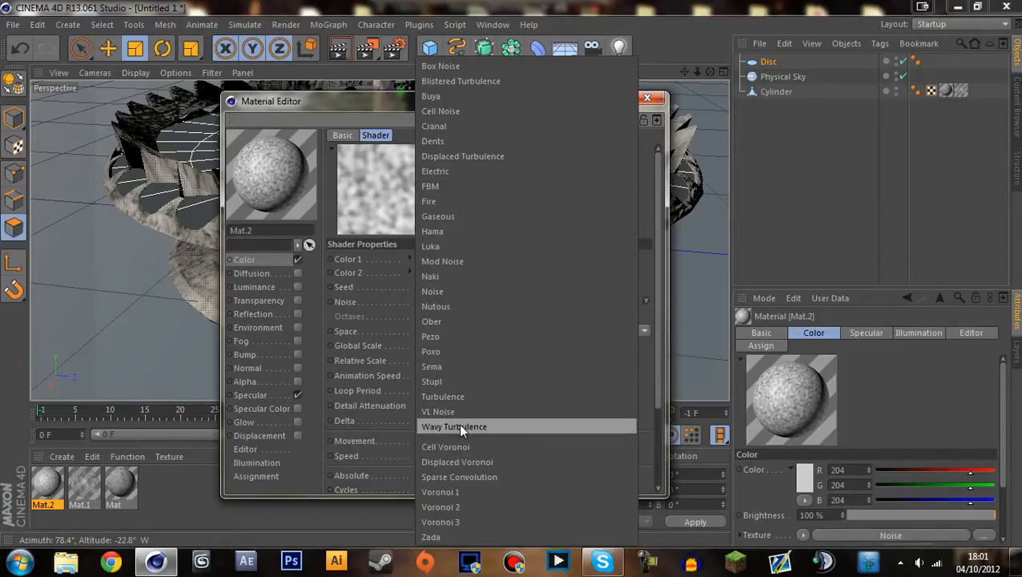
click(456, 245)
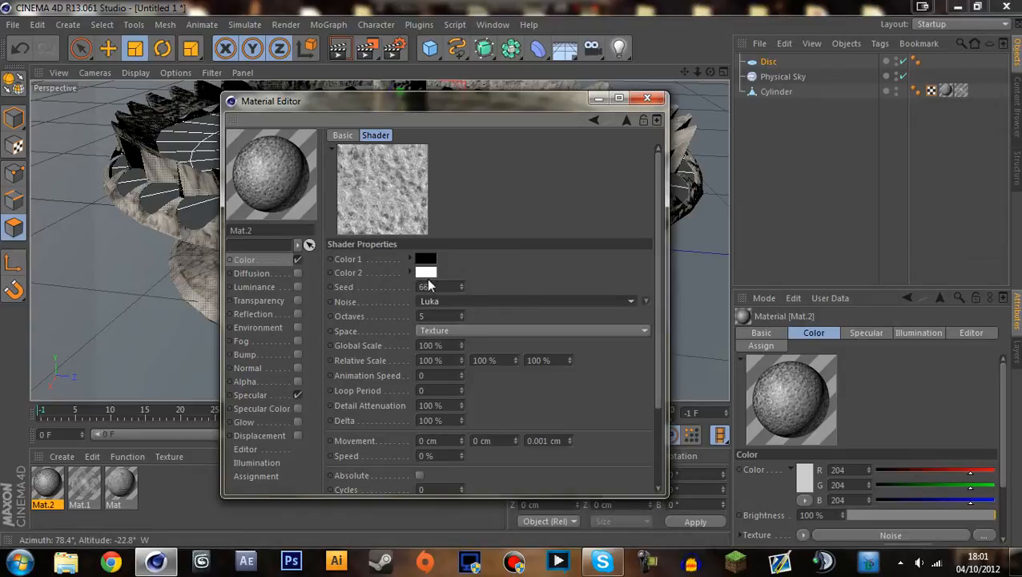
click(446, 302)
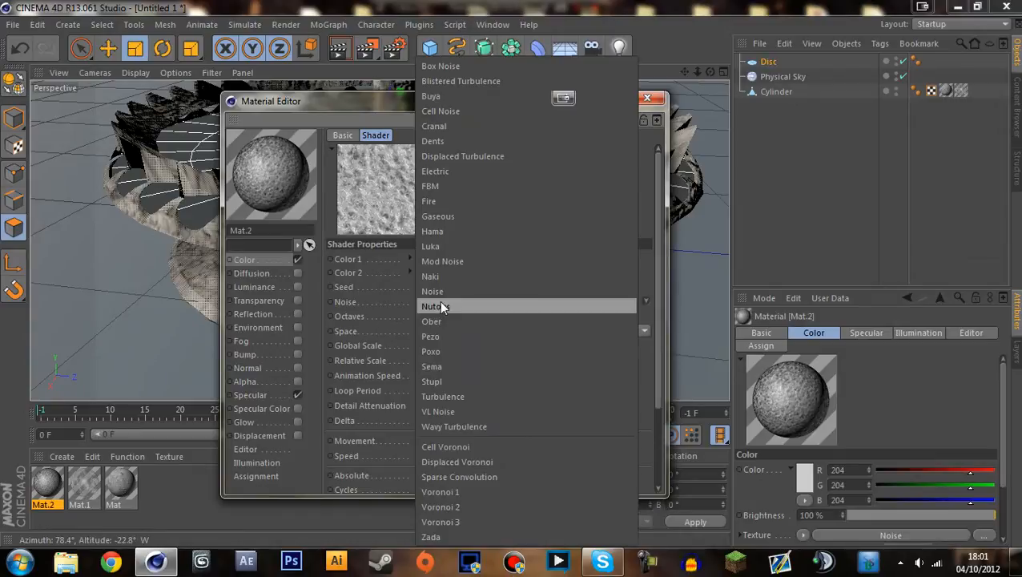
click(386, 328)
Adjust the noise pattern to a global scale of 200%, detail attenuation of 105% and seed of 711.
double_click(440, 345)
text(200)
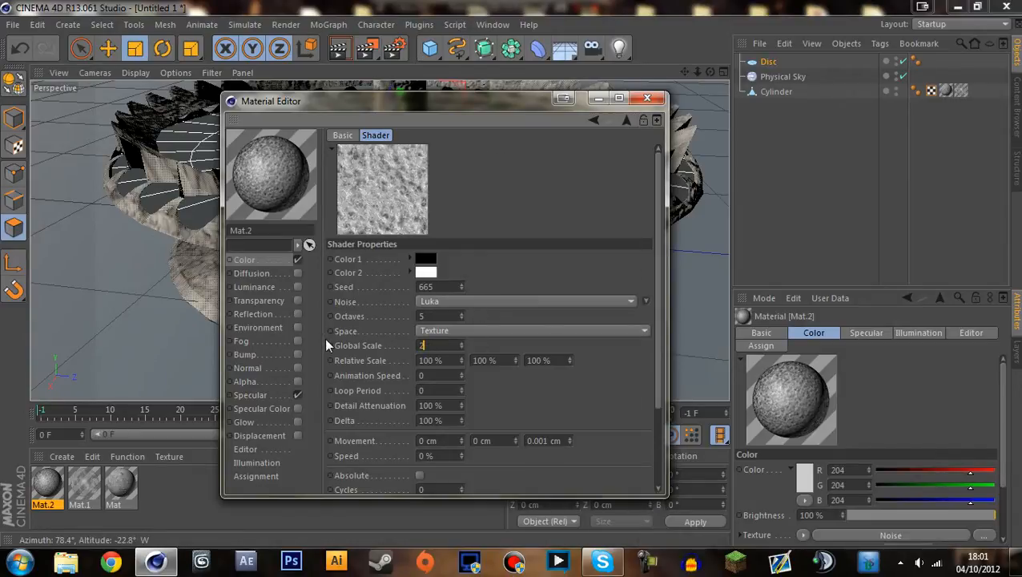
key(Return)
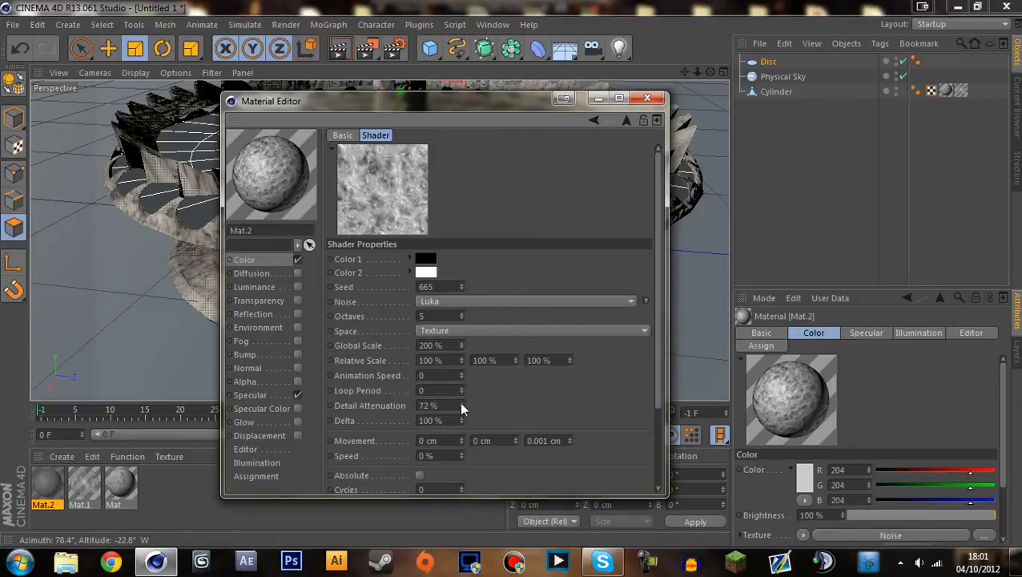
mouse_move(461, 404)
mouse_down()
mouse_move(484, 404)
mouse_move(460, 405)
mouse_up()
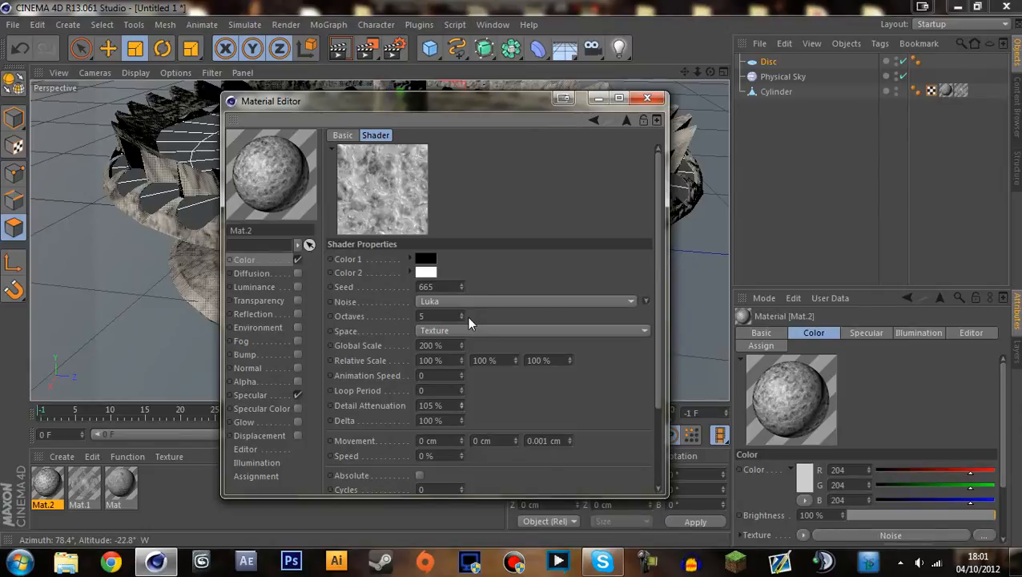
drag(461, 287, 461, 278)
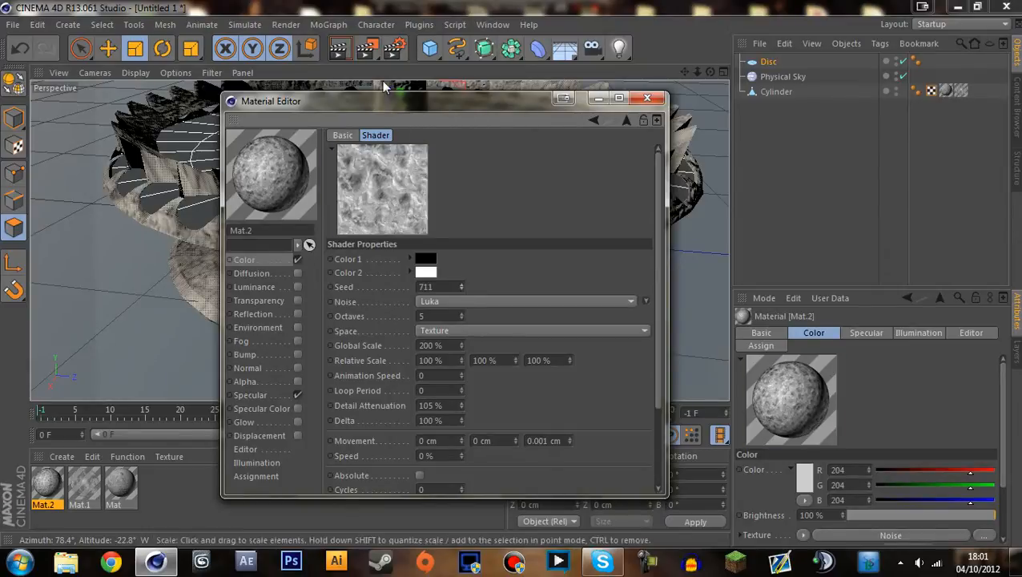
Disable the material's Specular channel and wrap the colour channel's noise texture in a Layer shader.
click(297, 395)
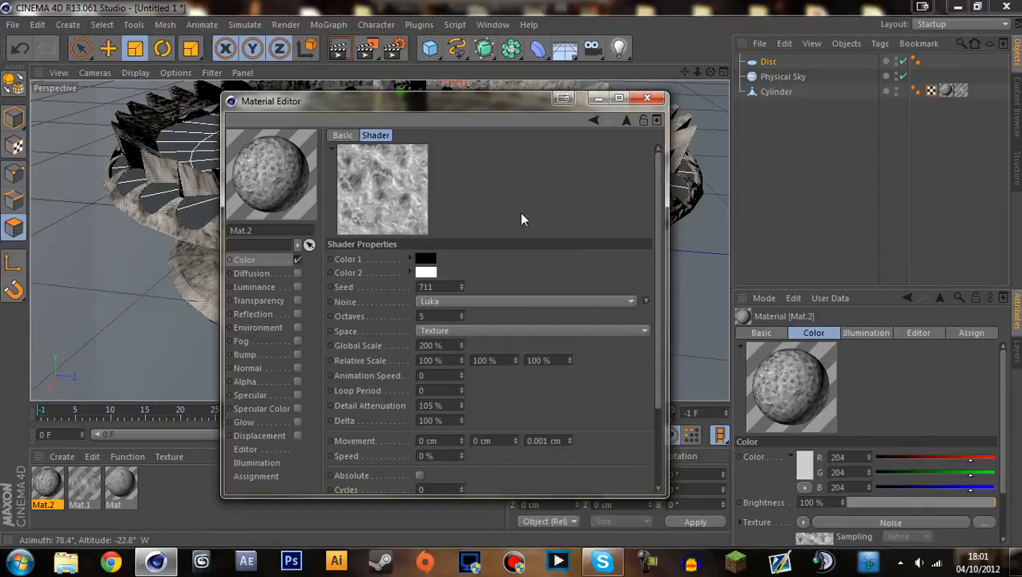
click(272, 259)
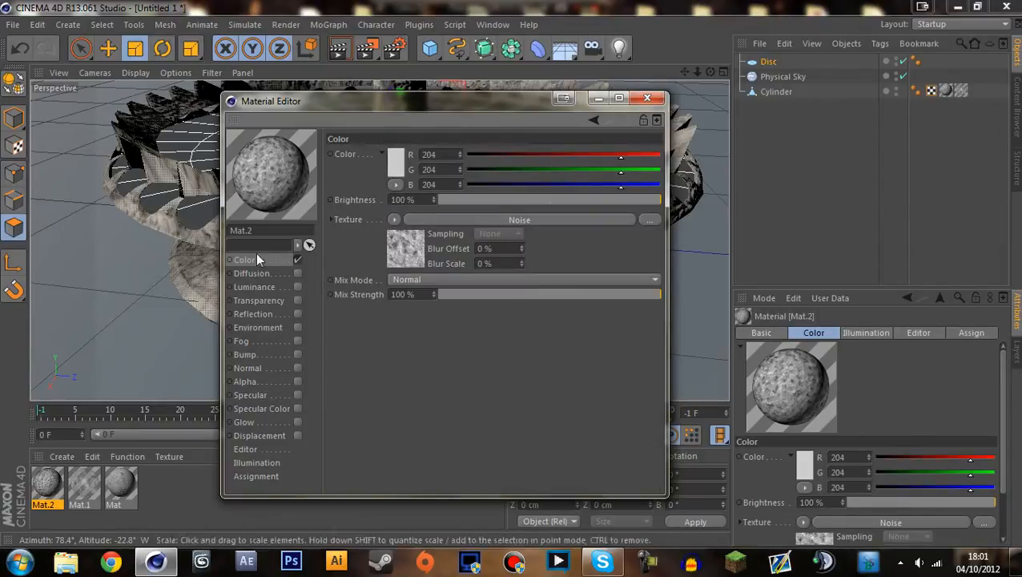
click(393, 219)
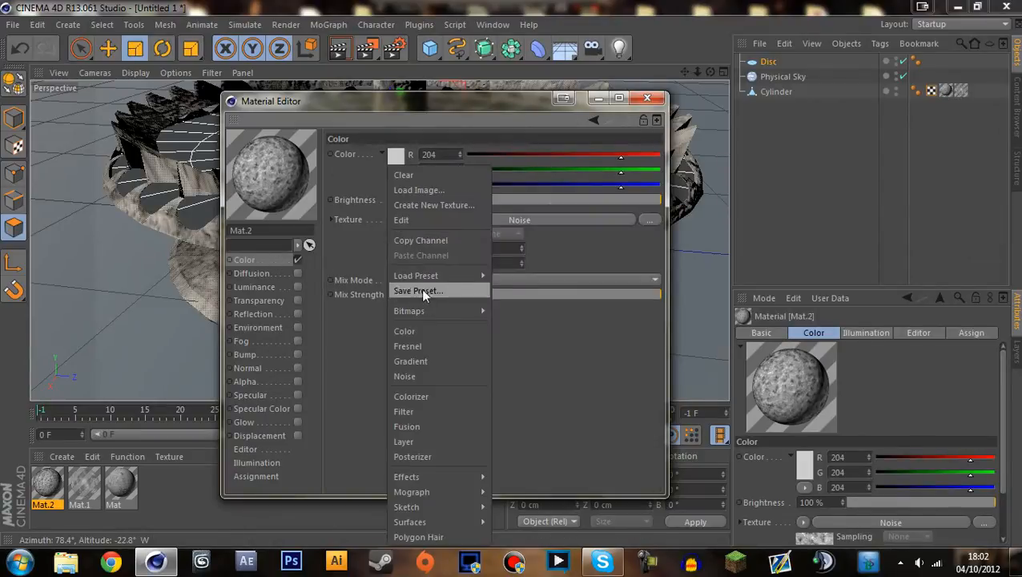
click(421, 441)
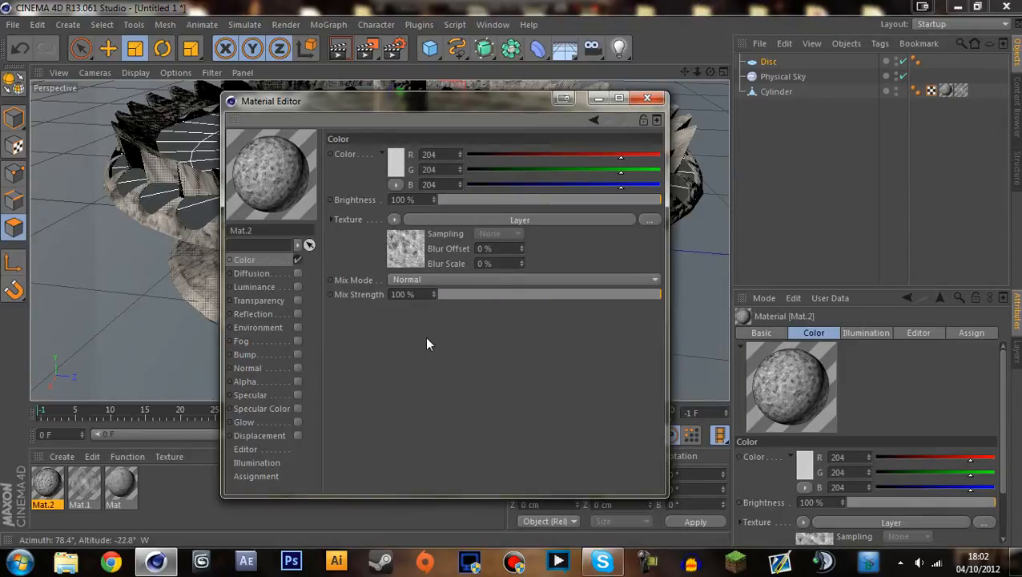
Add a Color shader as a new layer above the noise in the Layer shader.
click(402, 258)
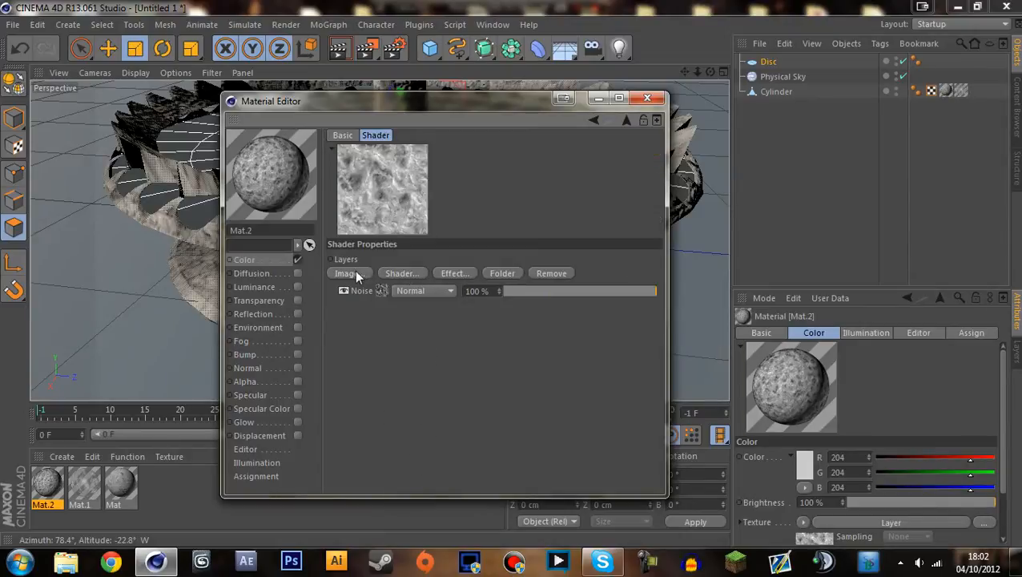
click(454, 273)
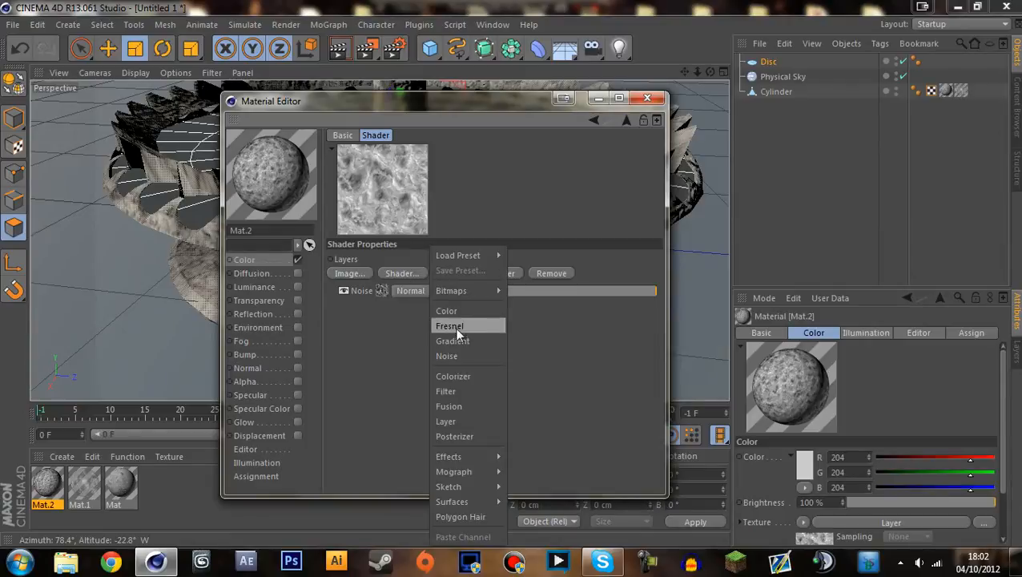
click(468, 315)
Set the new Color layer to a dark teal of R 38, G 62, B 58.
click(386, 292)
click(388, 289)
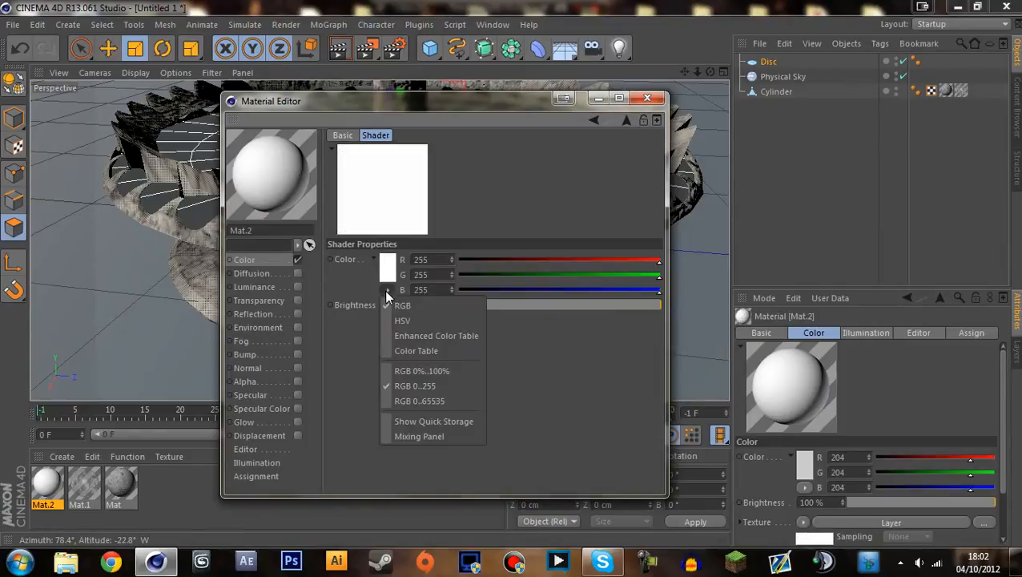
click(410, 306)
click(388, 268)
drag(437, 213, 427, 219)
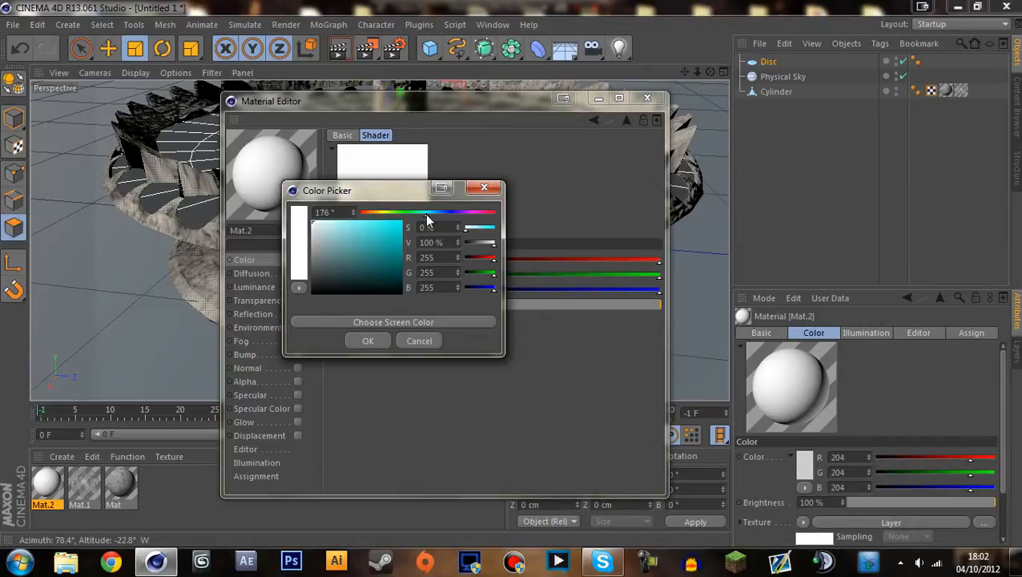
mouse_move(355, 254)
mouse_down()
mouse_move(375, 273)
mouse_move(368, 285)
mouse_move(338, 280)
mouse_up()
click(425, 213)
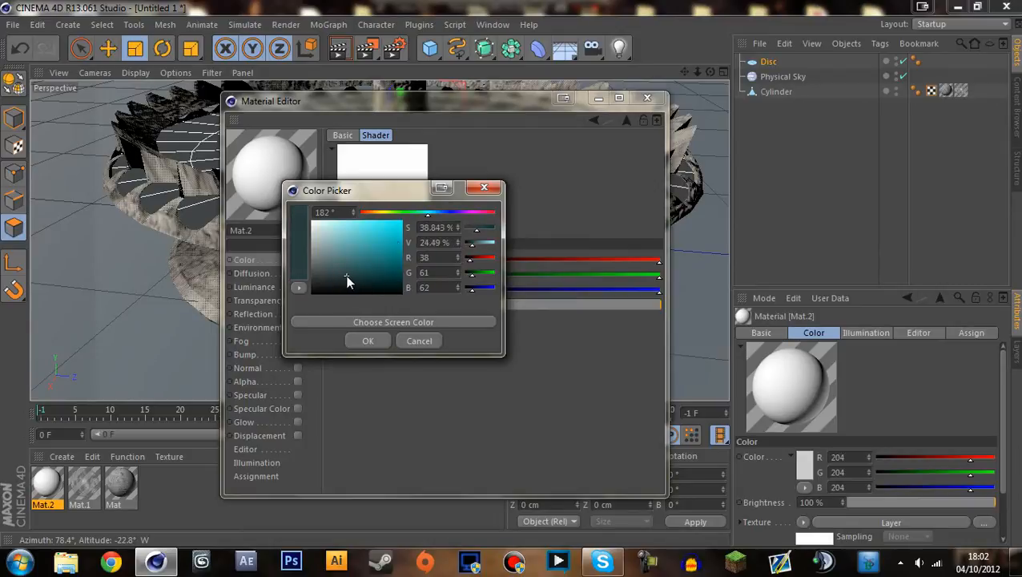
click(364, 341)
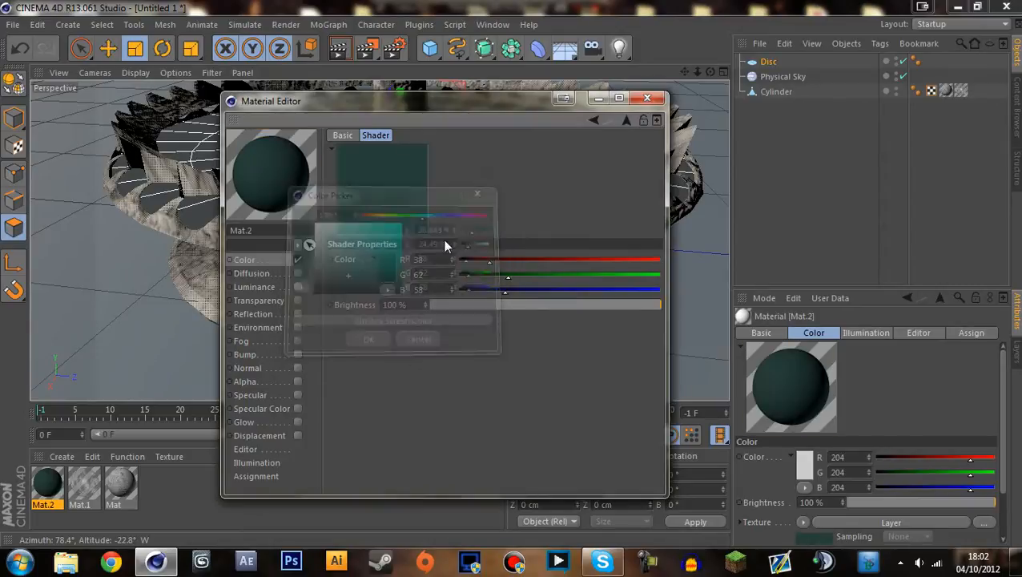
Try the Multiply and Add blend modes on the teal Color layer and set it to Overlay over the noise.
click(280, 258)
click(392, 221)
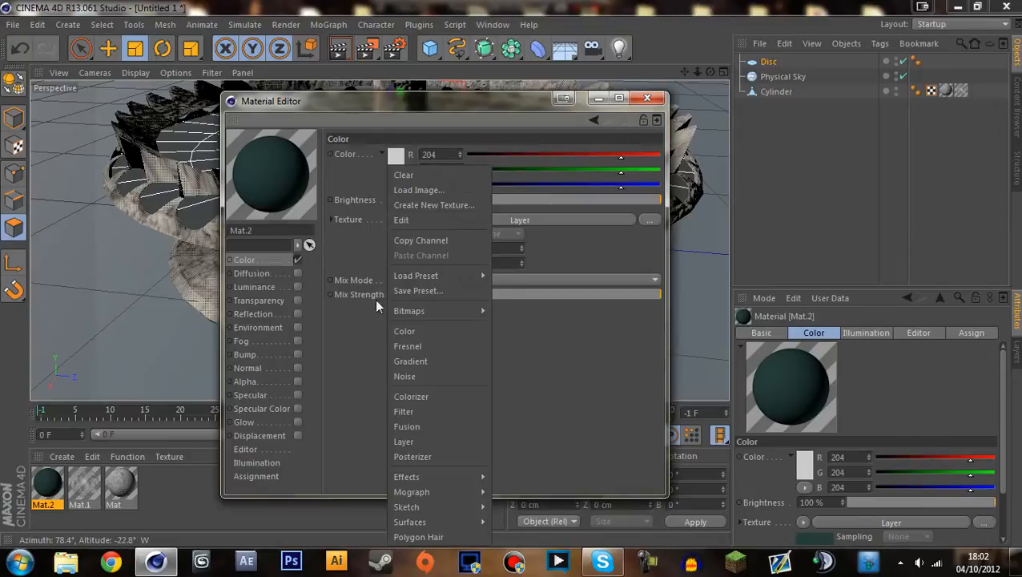
click(376, 299)
click(399, 243)
click(429, 291)
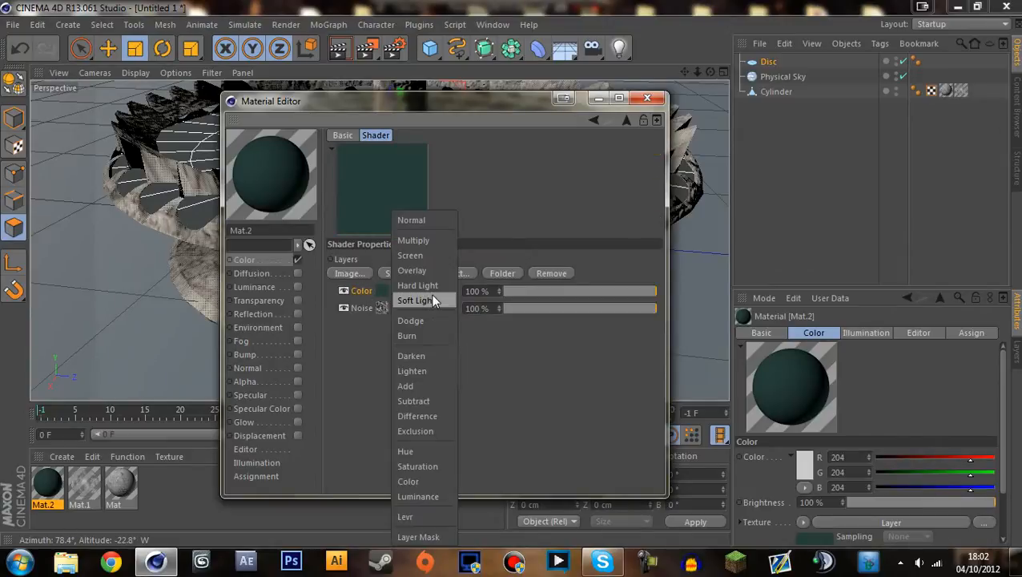
click(429, 241)
click(429, 293)
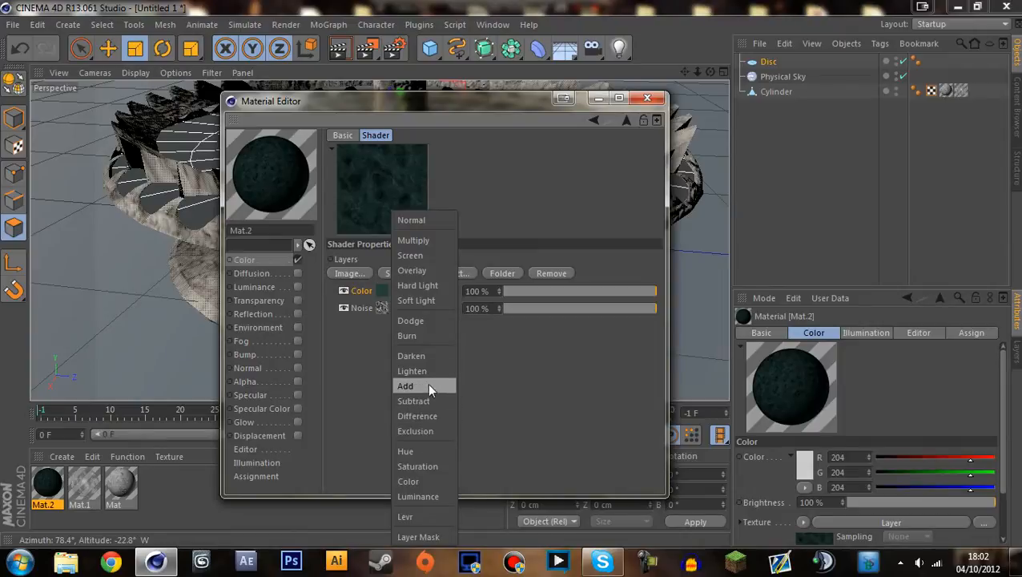
click(427, 385)
click(429, 291)
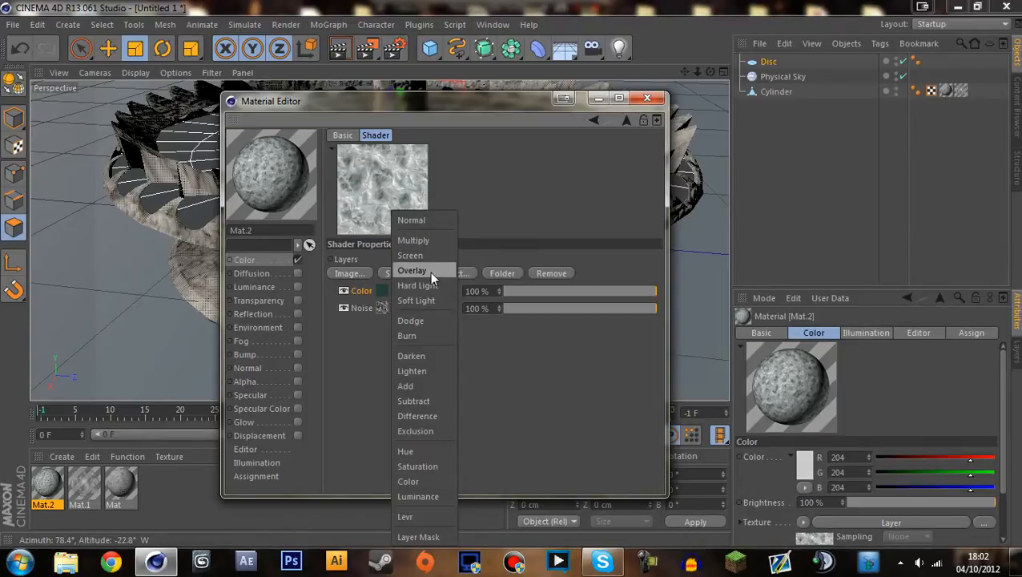
click(431, 273)
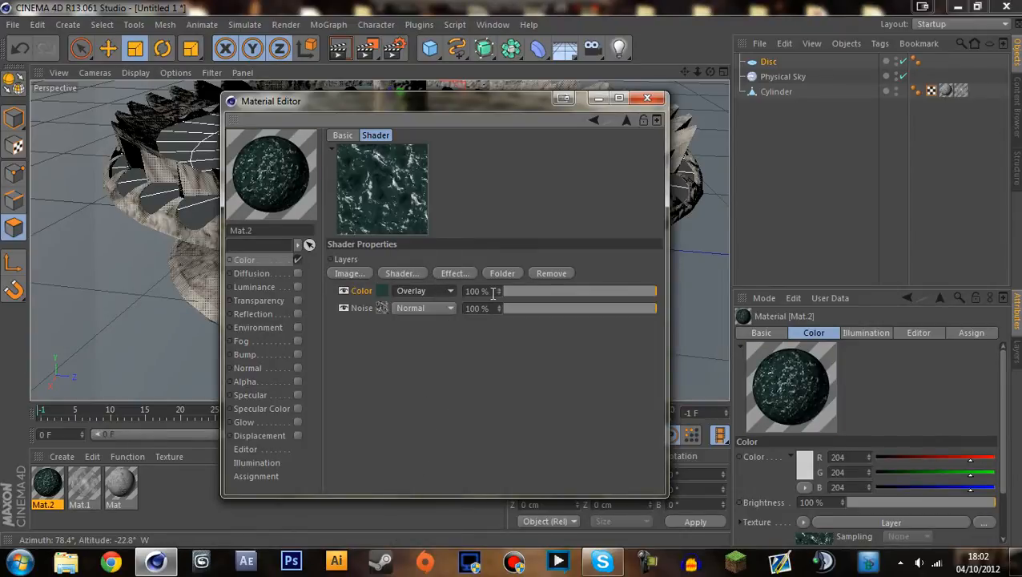
Try the teal Color layer at 80% strength and restore it to 100%.
click(490, 291)
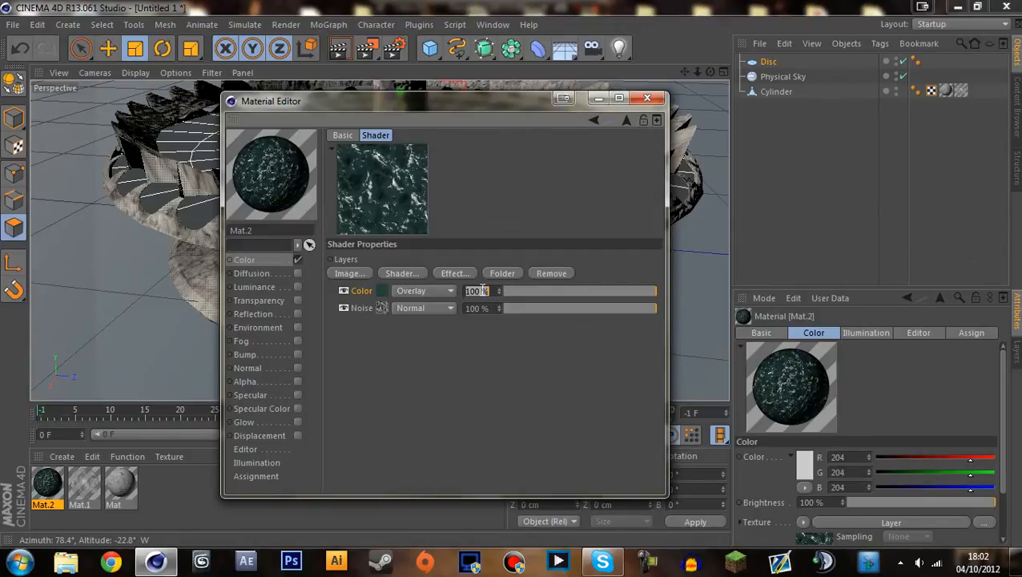
key(Return)
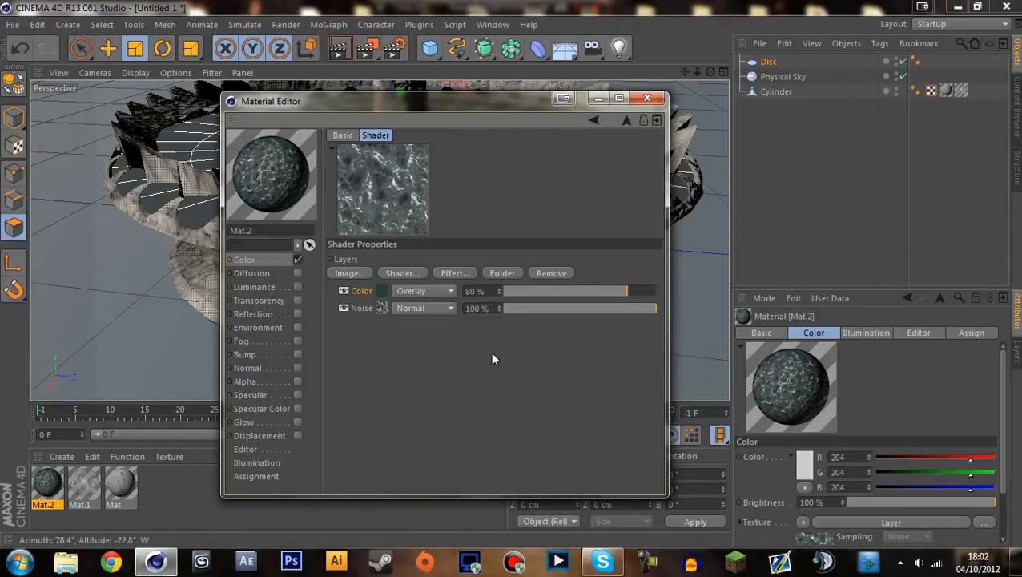
click(486, 293)
text(100)
key(Return)
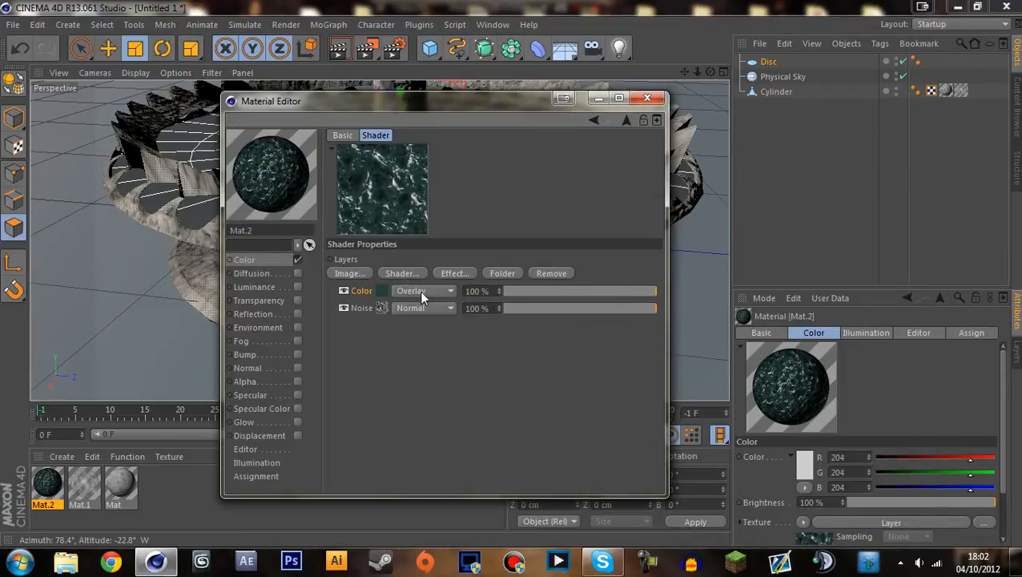
Compare the Screen, Hard Light and Soft Light blend modes on the Color layer and return it to Overlay.
click(421, 290)
click(426, 254)
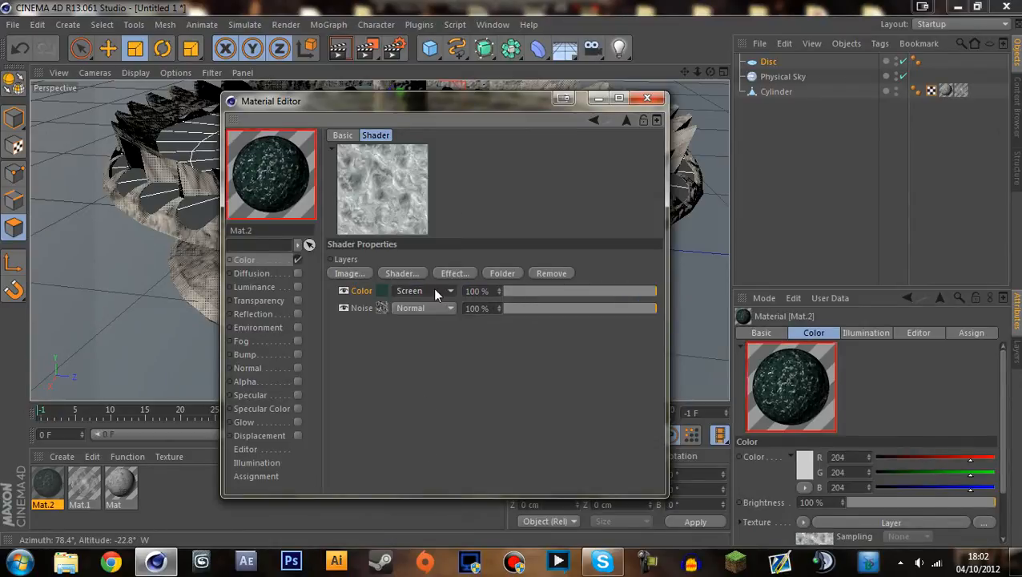
click(432, 291)
click(433, 285)
click(437, 291)
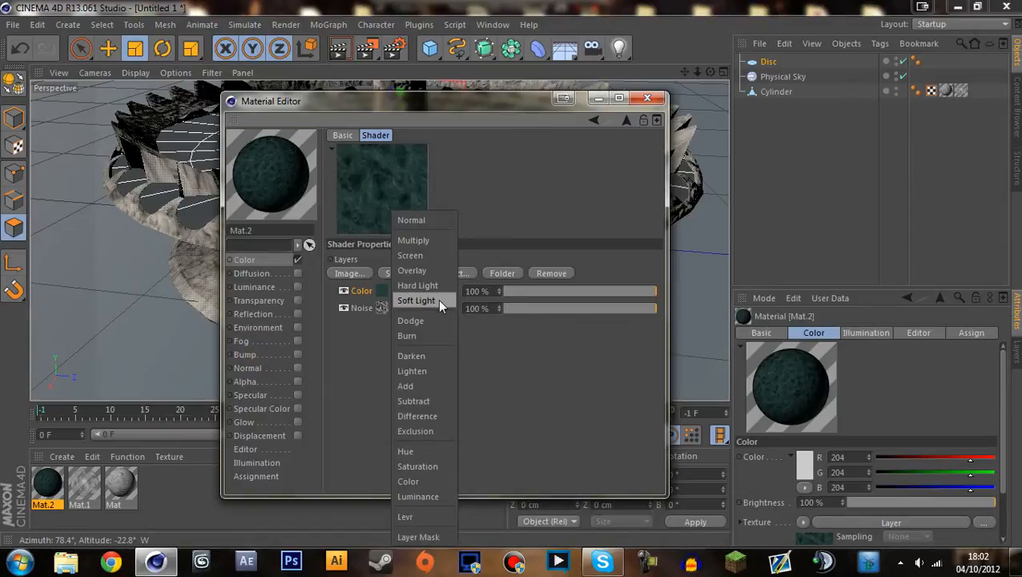
click(438, 300)
click(437, 291)
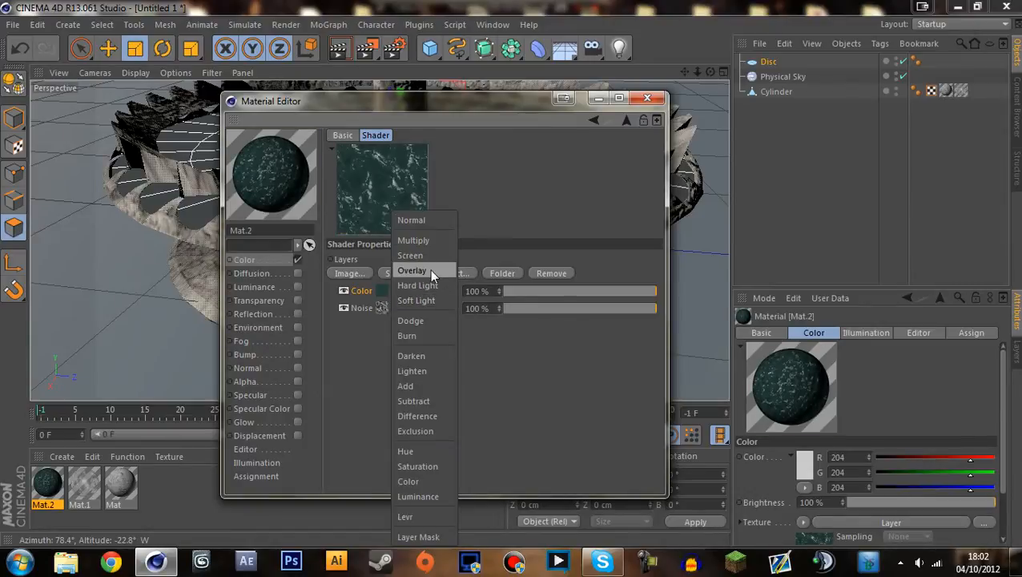
click(429, 269)
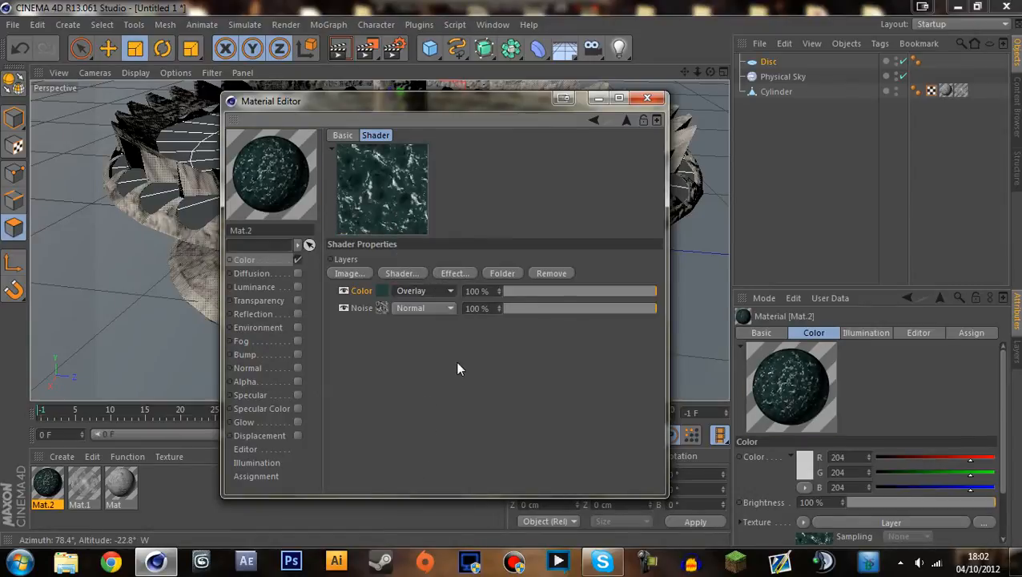
Close the material settings and apply the teal noise material to the disc in the basin.
click(649, 99)
drag(343, 155, 345, 156)
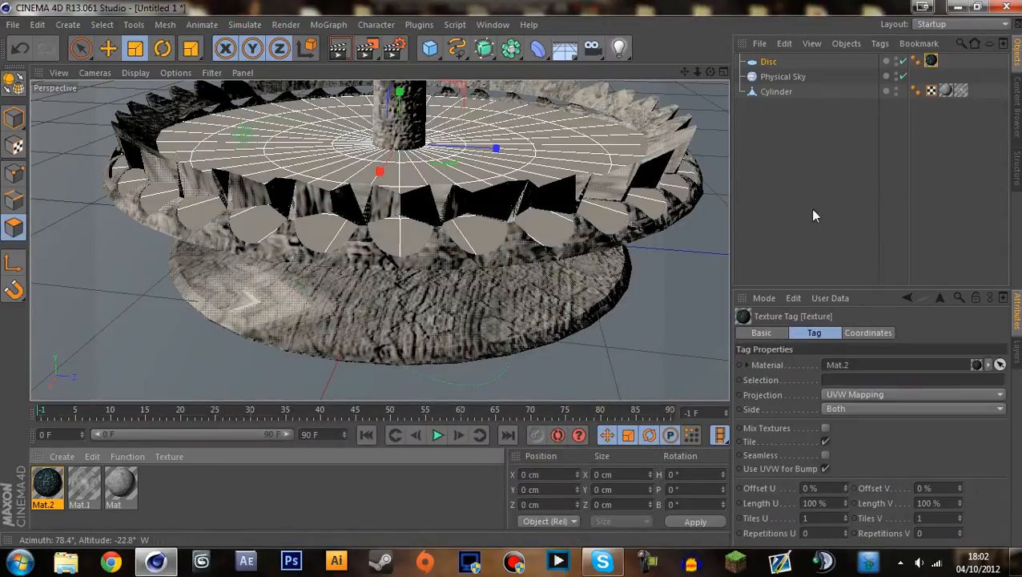
click(835, 208)
Enable Seamless on the disc's texture tag and set its projection to Cubic.
click(931, 61)
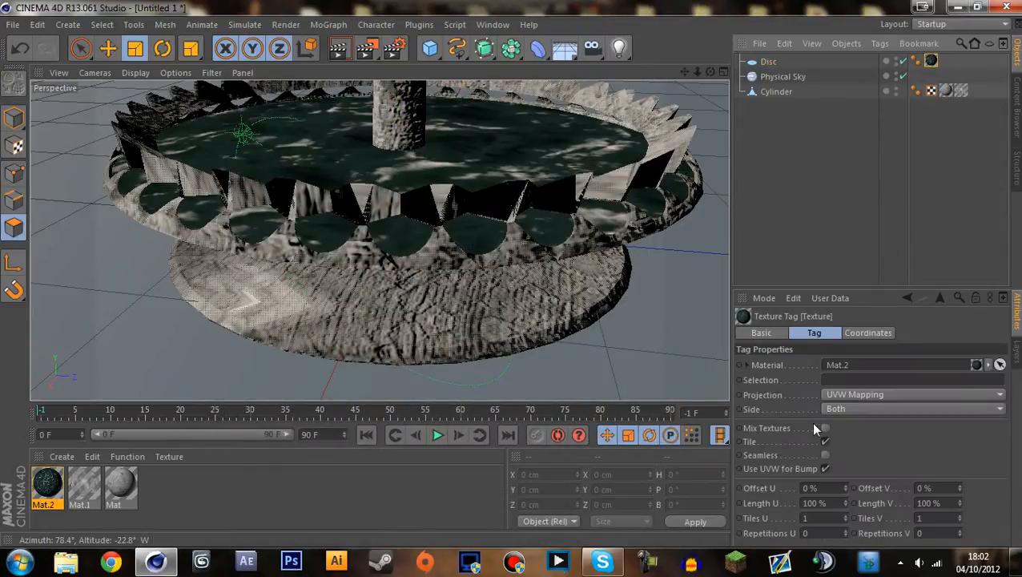
click(826, 453)
click(853, 394)
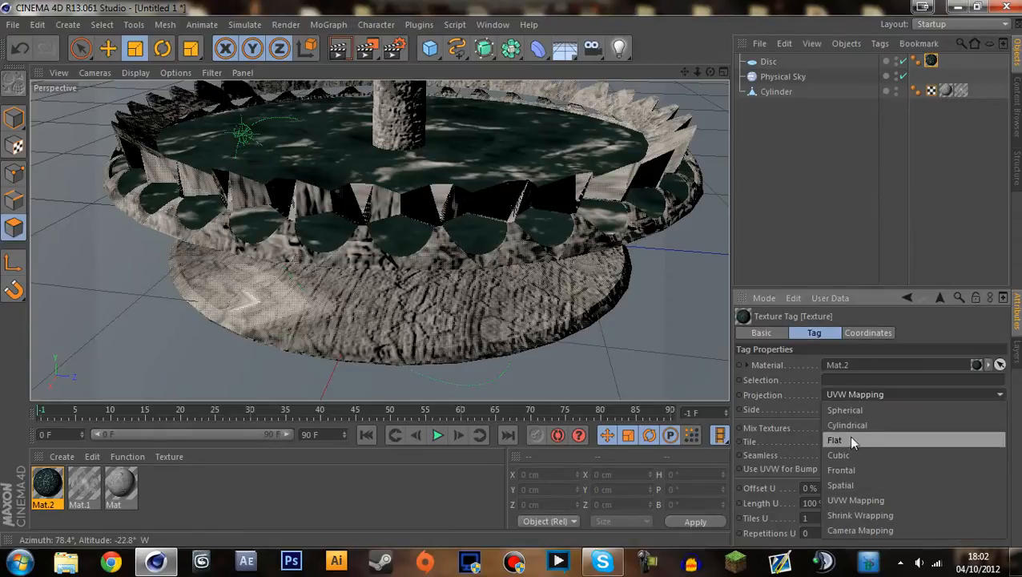
click(846, 451)
click(658, 244)
alt+drag(659, 244, 343, 99)
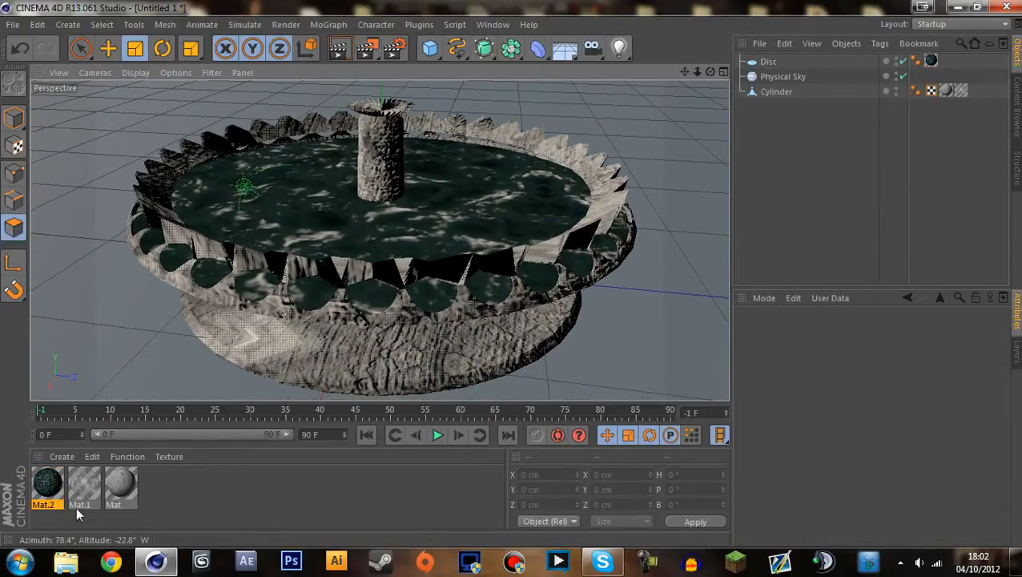
Enable Reflection on the water material and copy the Color channel's Layer texture into it.
double_click(47, 484)
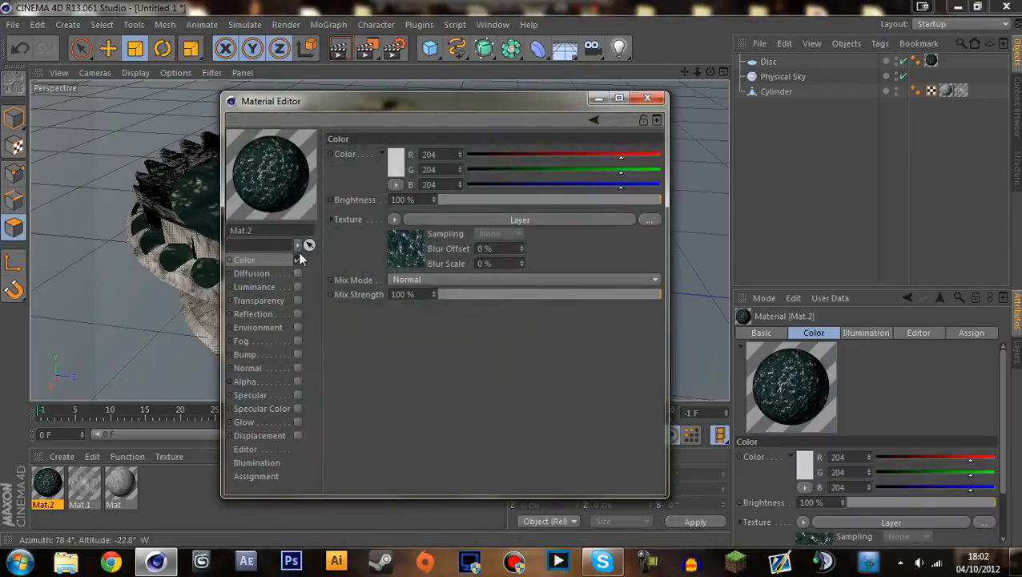
right_click(353, 217)
click(389, 267)
click(297, 313)
right_click(364, 231)
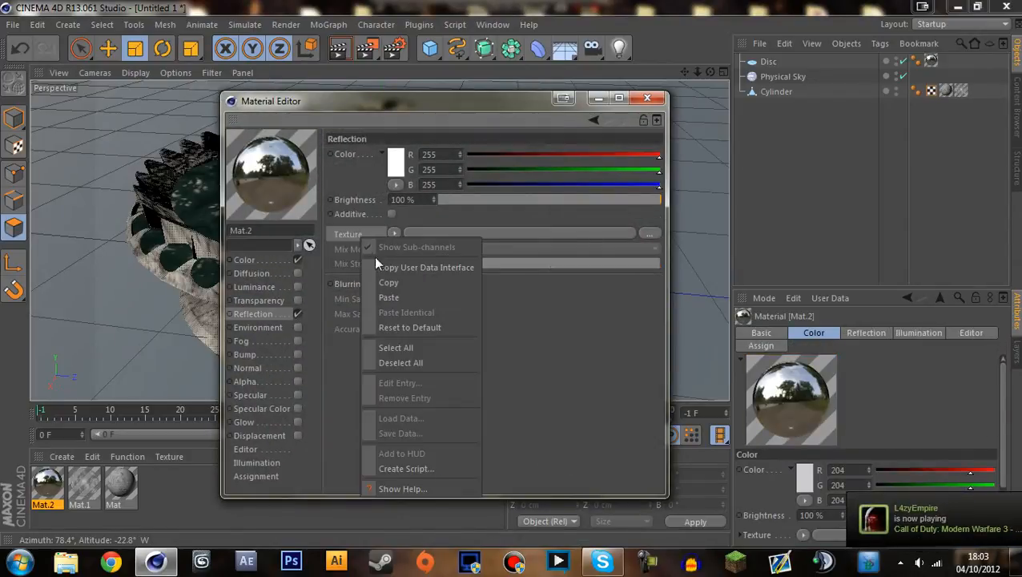
click(390, 296)
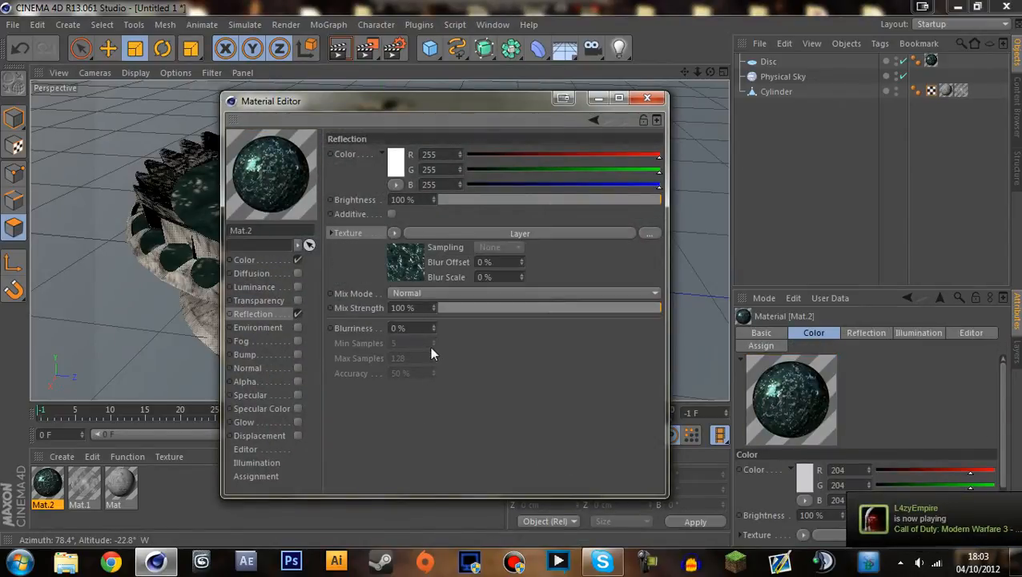
Change the teal Color layer in the Color channel's Layer shader to a brighter, more saturated teal.
click(244, 259)
click(403, 240)
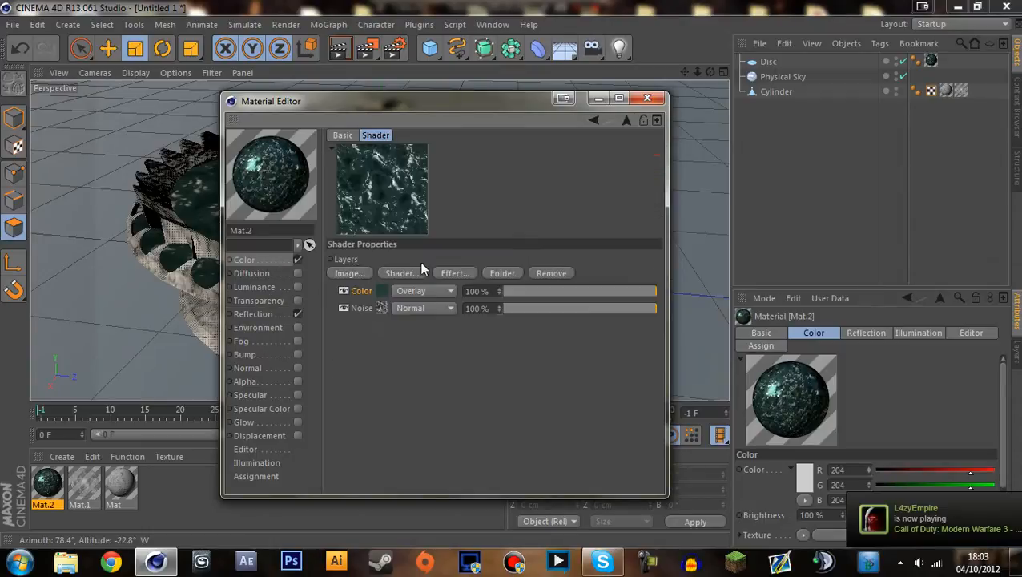
click(384, 293)
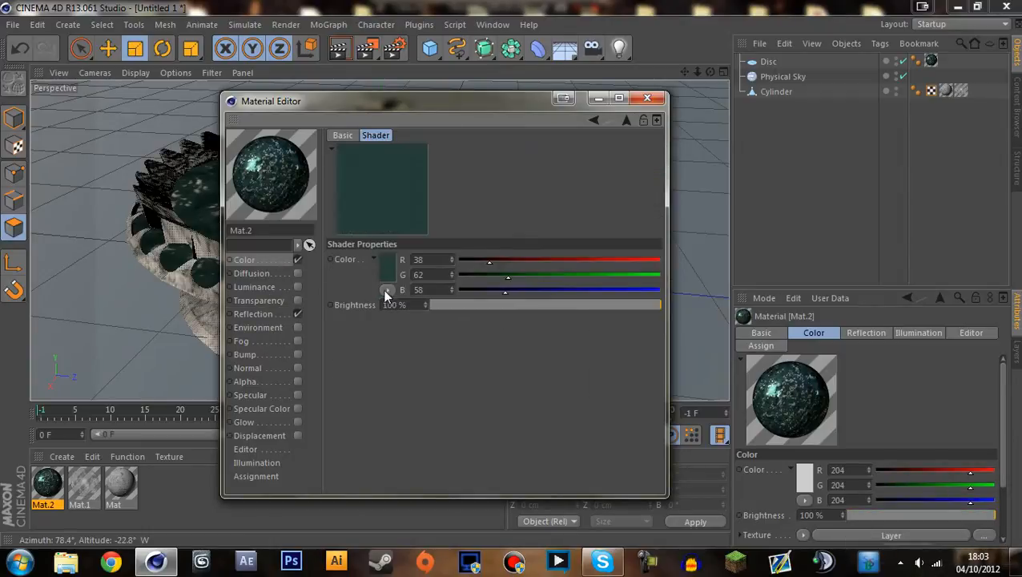
click(388, 267)
drag(348, 272, 360, 276)
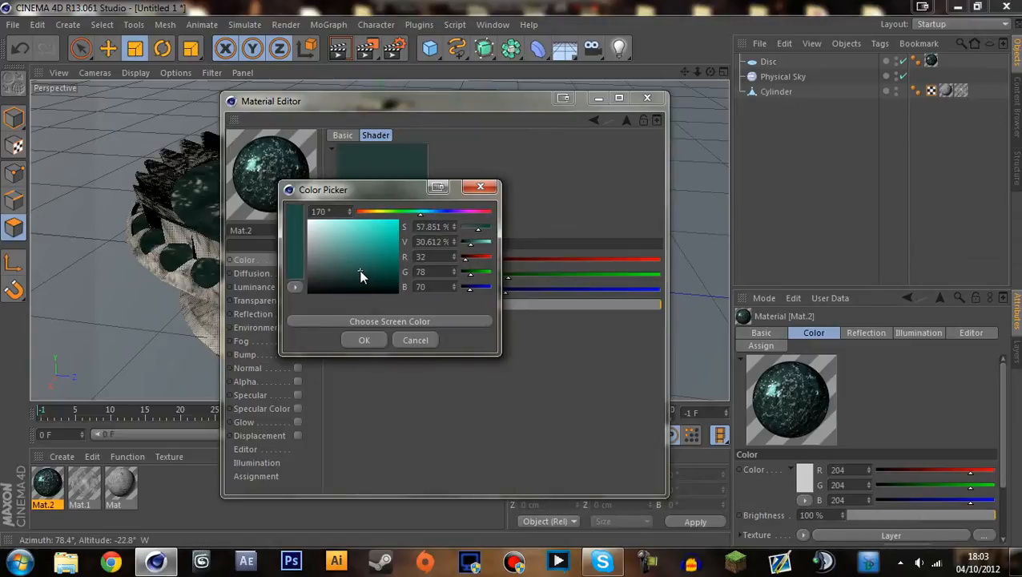
click(363, 338)
Set Color 2 of the Noise layer in the Color channel to light grey, RGB 218.
click(262, 260)
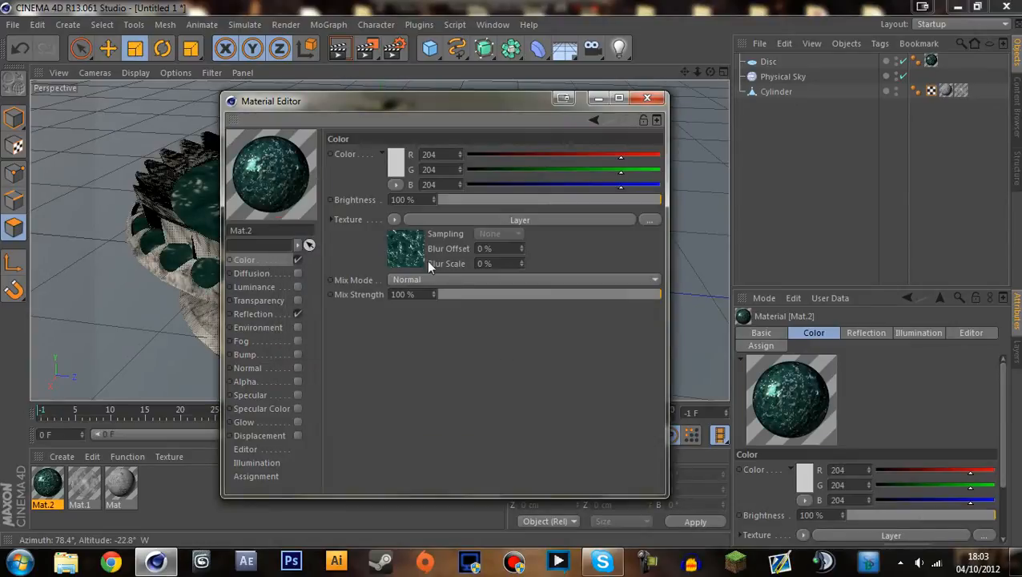
click(411, 248)
click(411, 306)
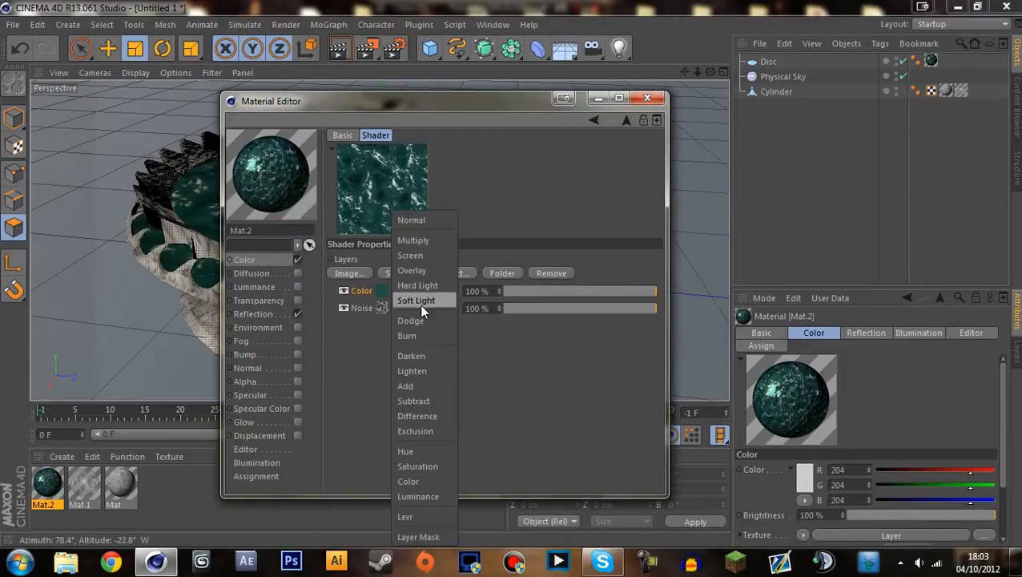
click(608, 409)
click(379, 307)
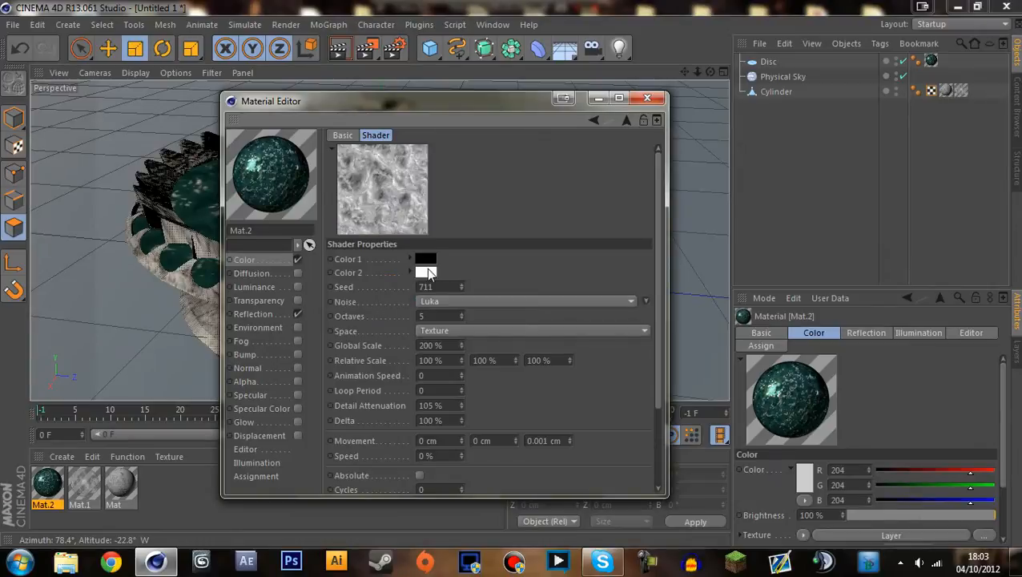
click(424, 273)
drag(422, 270, 337, 270)
click(402, 340)
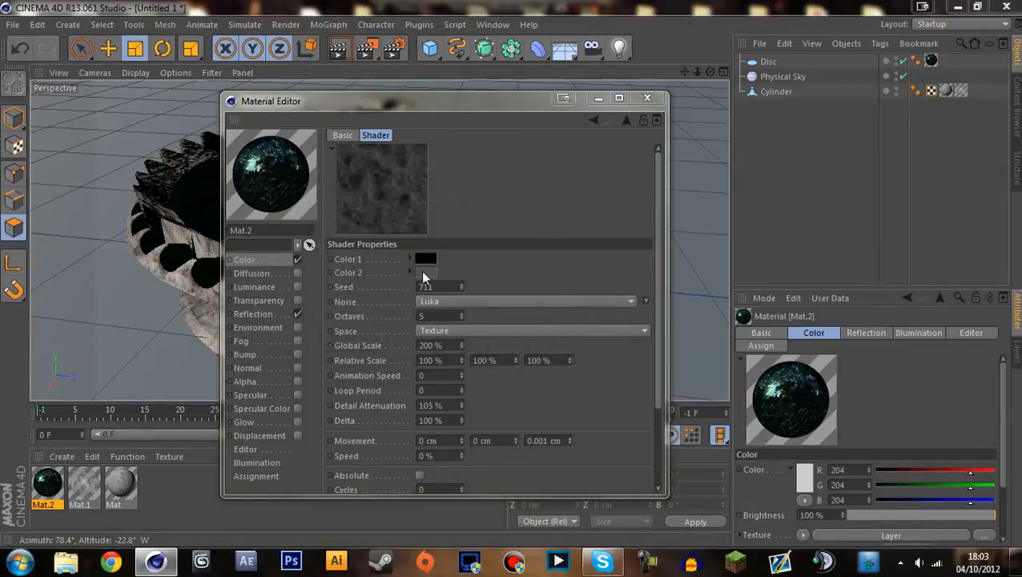
click(422, 258)
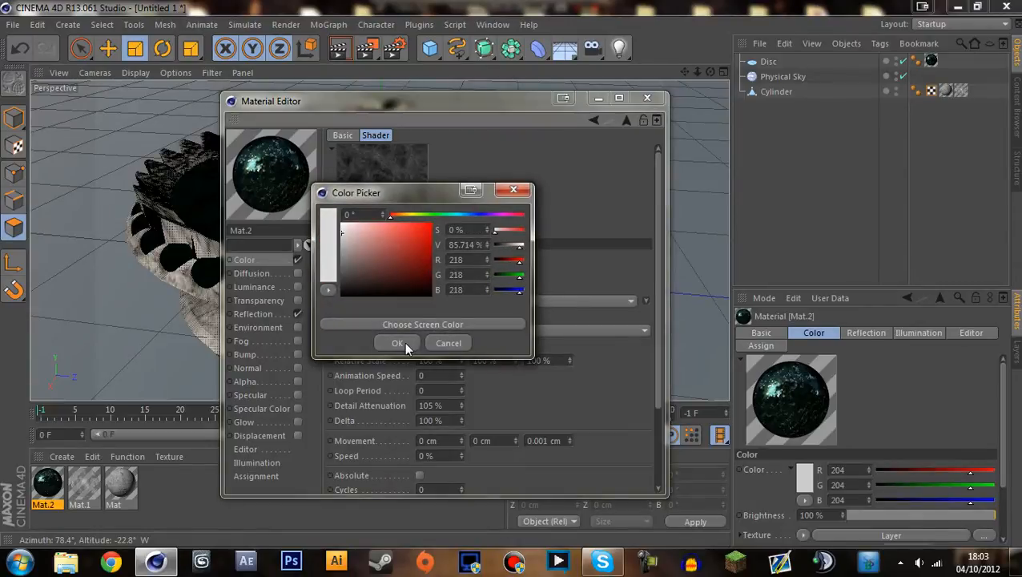
click(397, 343)
Set Color 1 of the noise to dark grey, RGB 70.
click(417, 259)
drag(416, 262, 336, 268)
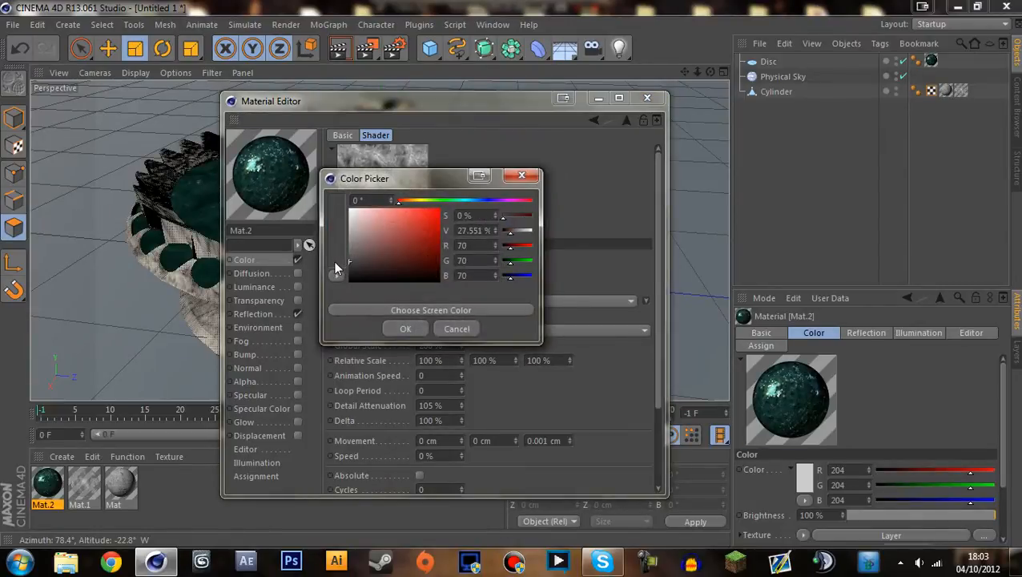
click(400, 329)
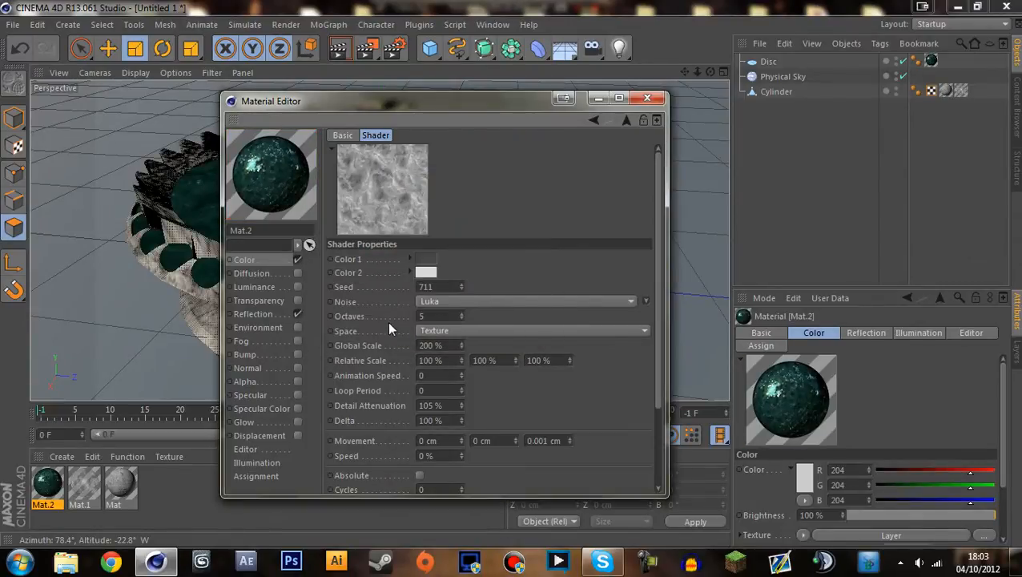
Check the layered texture, close the material settings and render the fountain in the viewport.
click(264, 258)
click(393, 254)
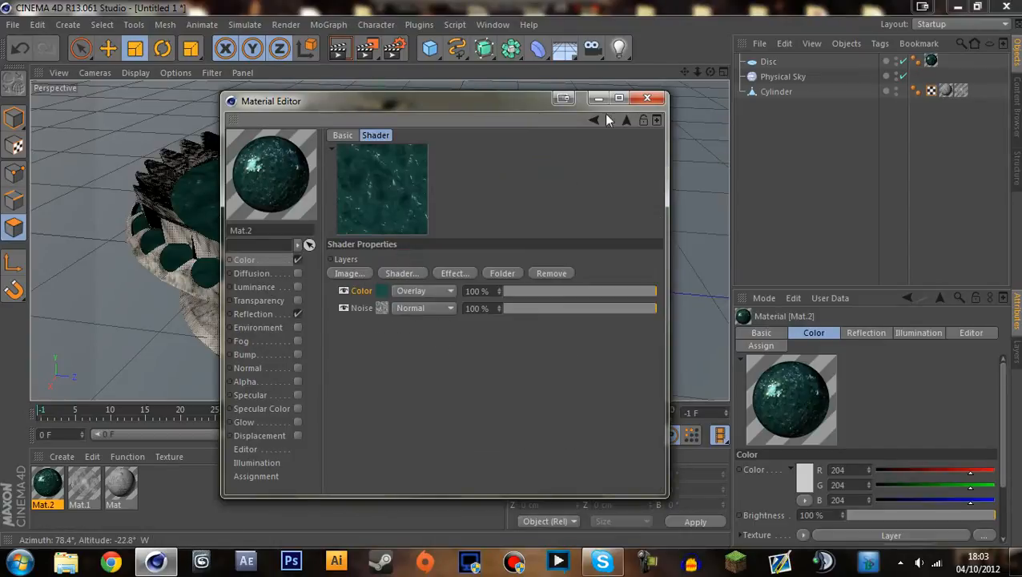
click(647, 97)
click(337, 47)
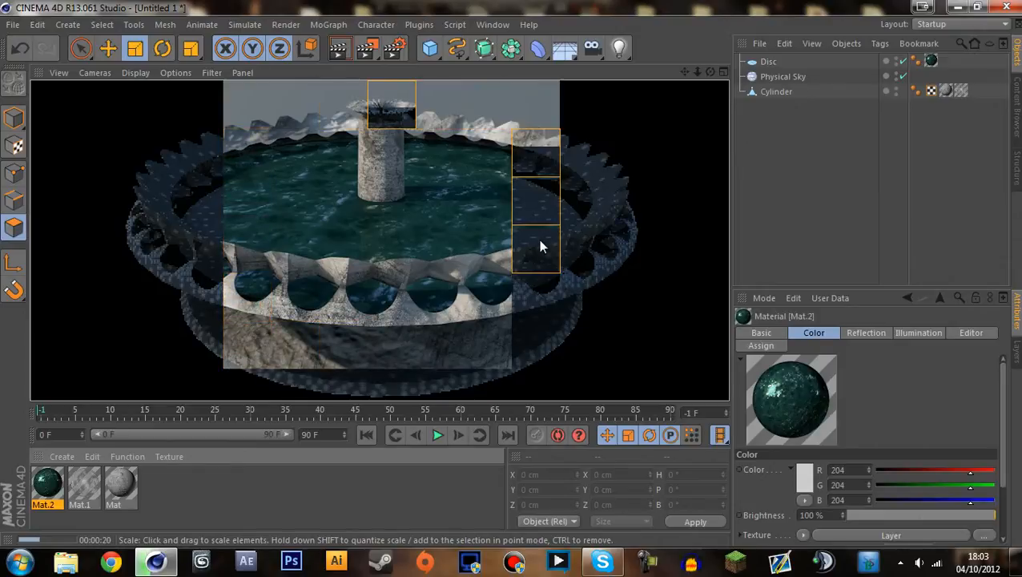
Enable Transparency on the water material and paste the copied Layer texture into it.
double_click(48, 484)
click(297, 300)
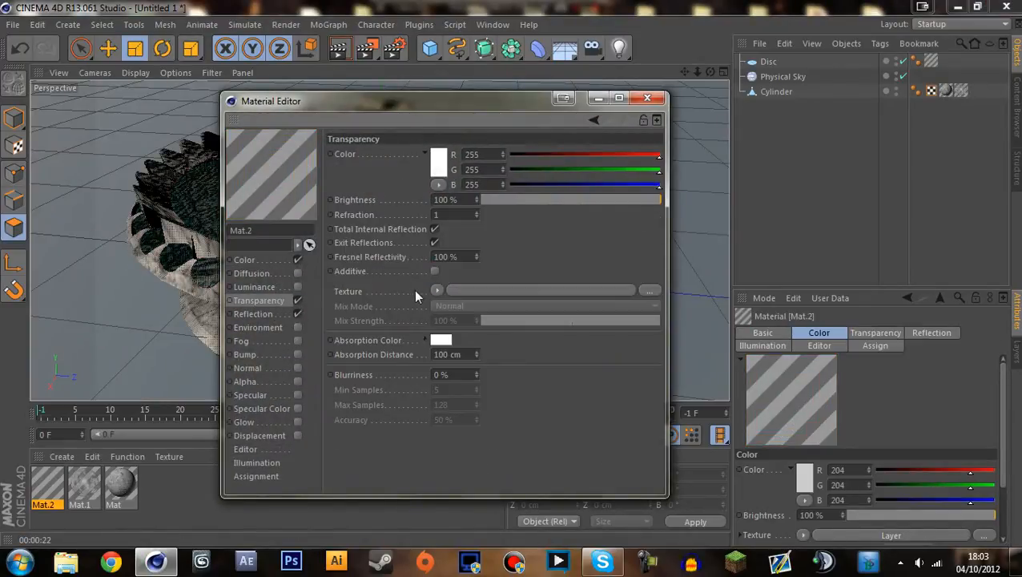
click(437, 290)
click(450, 345)
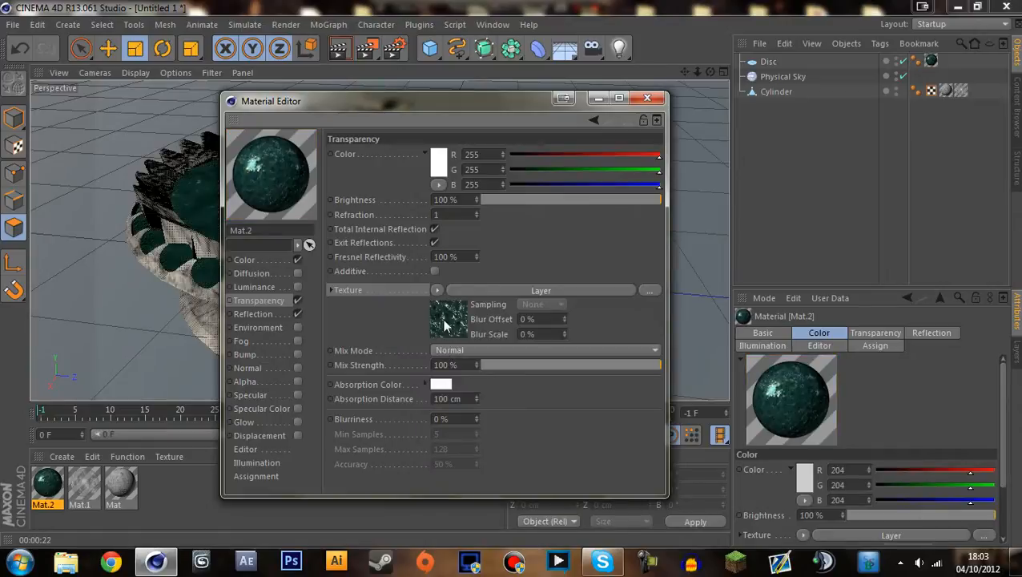
Copy the revised Layer texture from the Color channel and paste it over the Reflection texture.
click(297, 314)
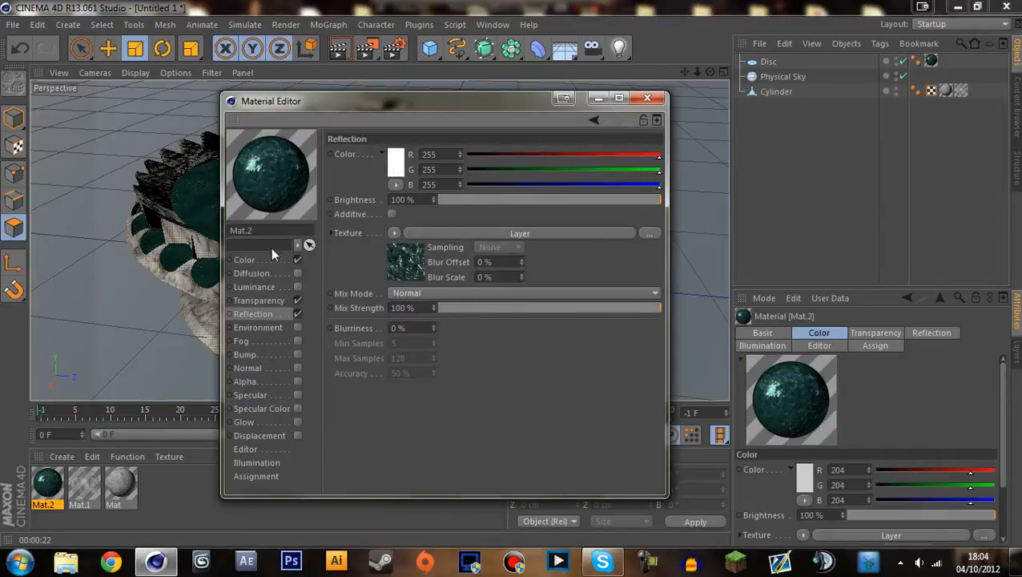
click(245, 260)
click(394, 219)
click(417, 264)
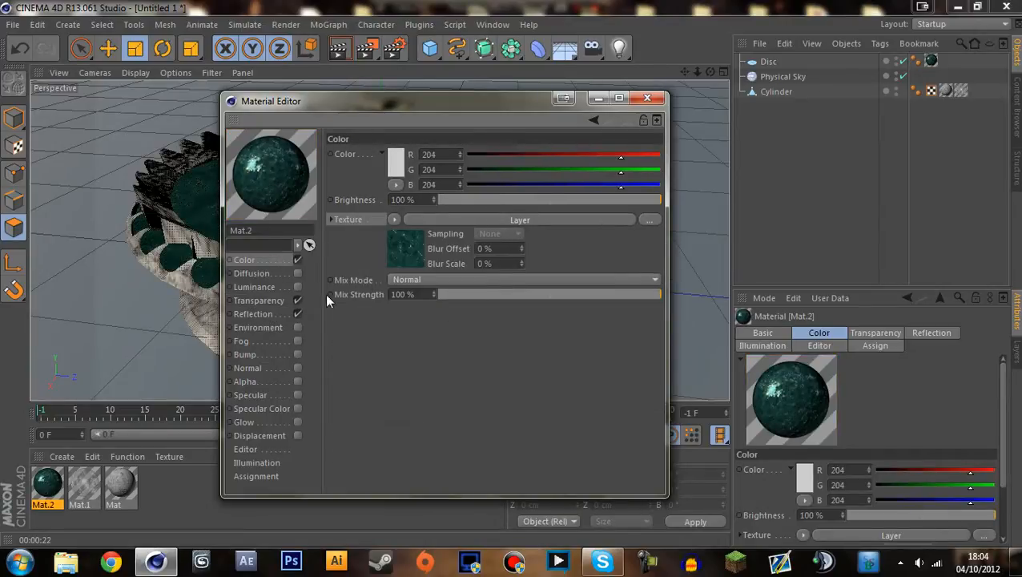
click(268, 313)
right_click(346, 232)
click(373, 293)
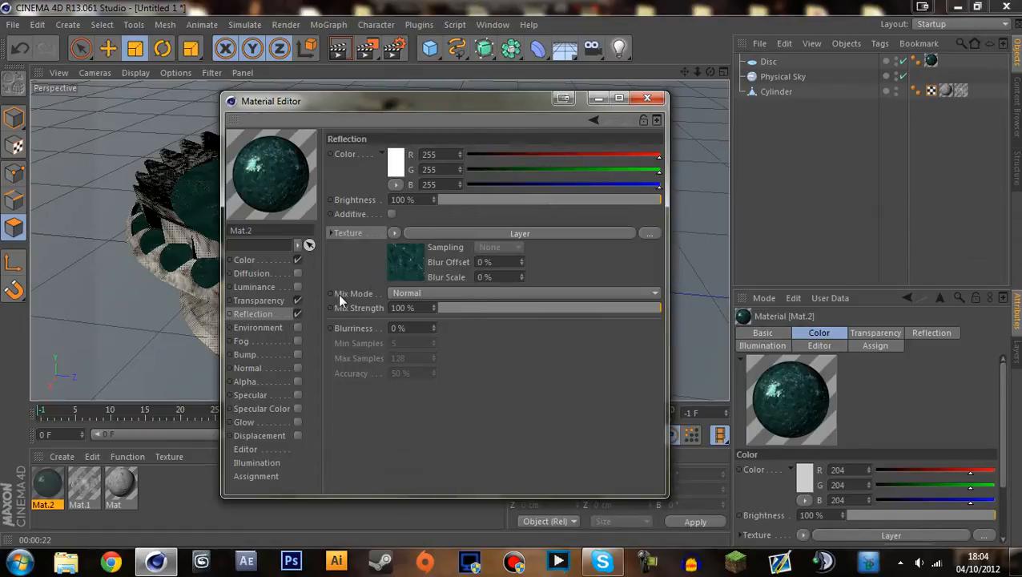
Paste the revised Layer texture over the Transparency texture.
click(264, 301)
right_click(384, 281)
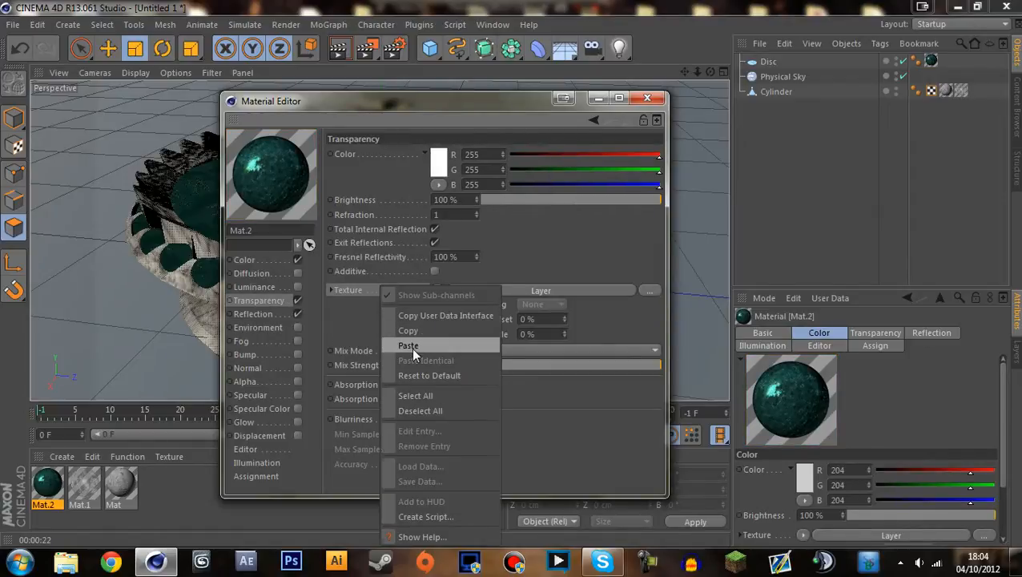
click(411, 348)
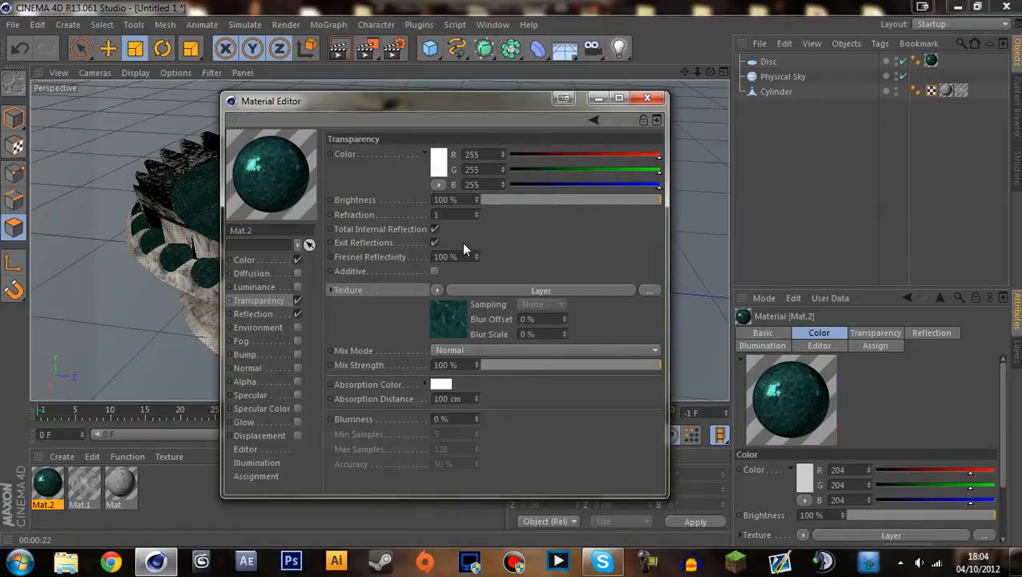
Try a Transparency brightness of 80% and settle on 60%.
click(461, 199)
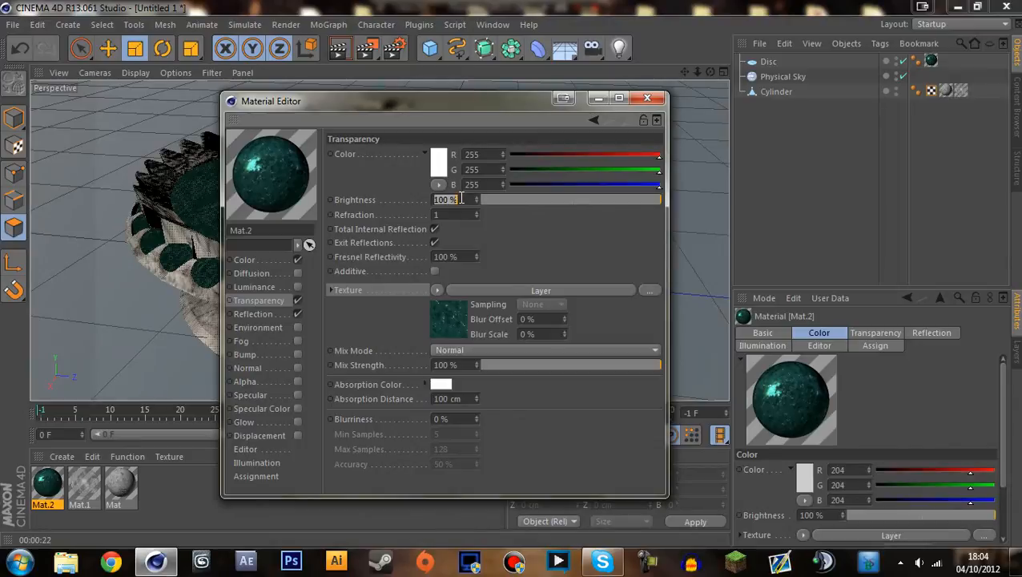
click(489, 260)
click(458, 199)
text(80)
key(Return)
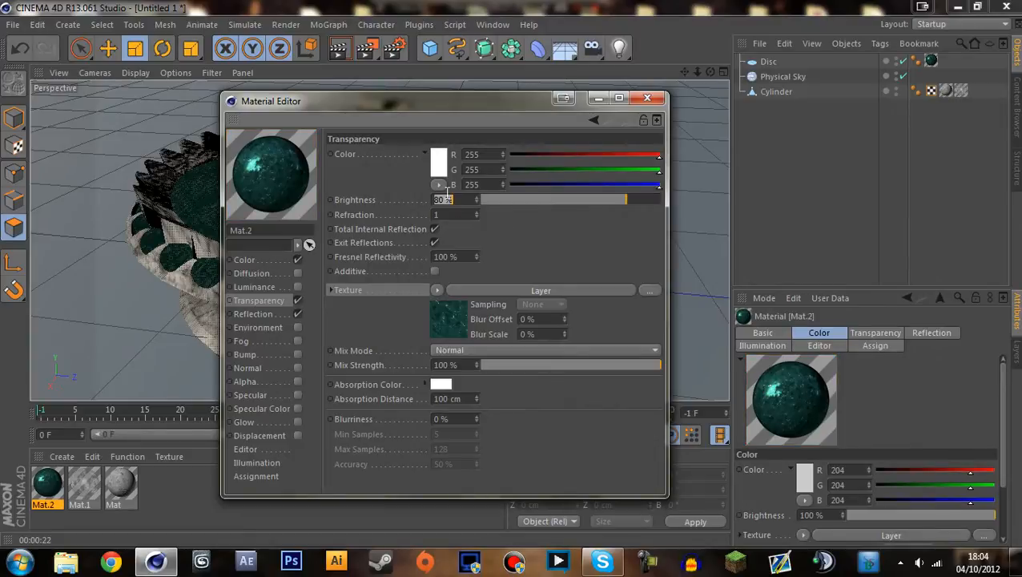
text(60)
key(Return)
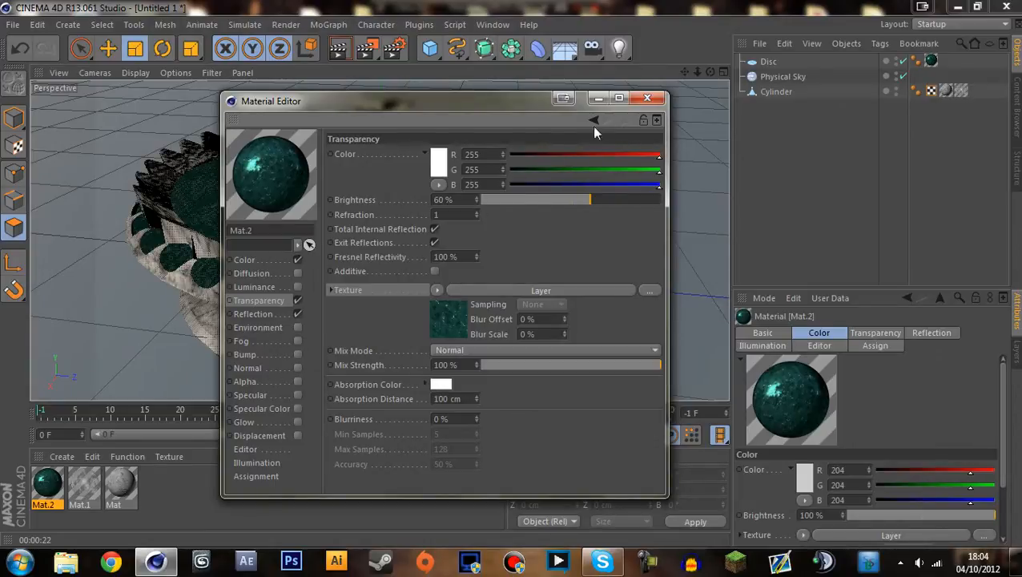
Enable Bump with the copied Layer texture at 51% strength and close the material settings.
click(297, 355)
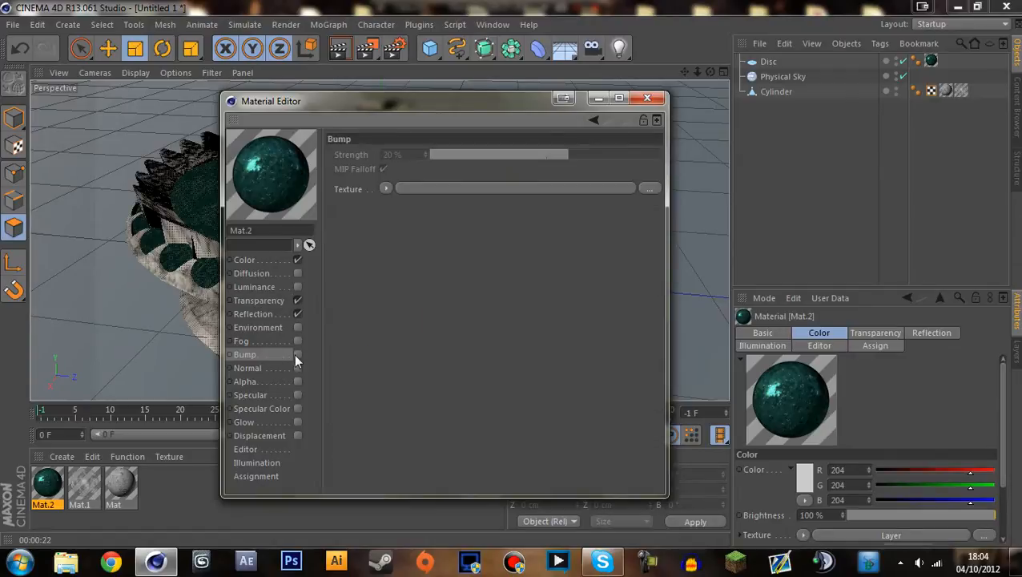
click(386, 188)
click(357, 192)
right_click(357, 191)
click(403, 250)
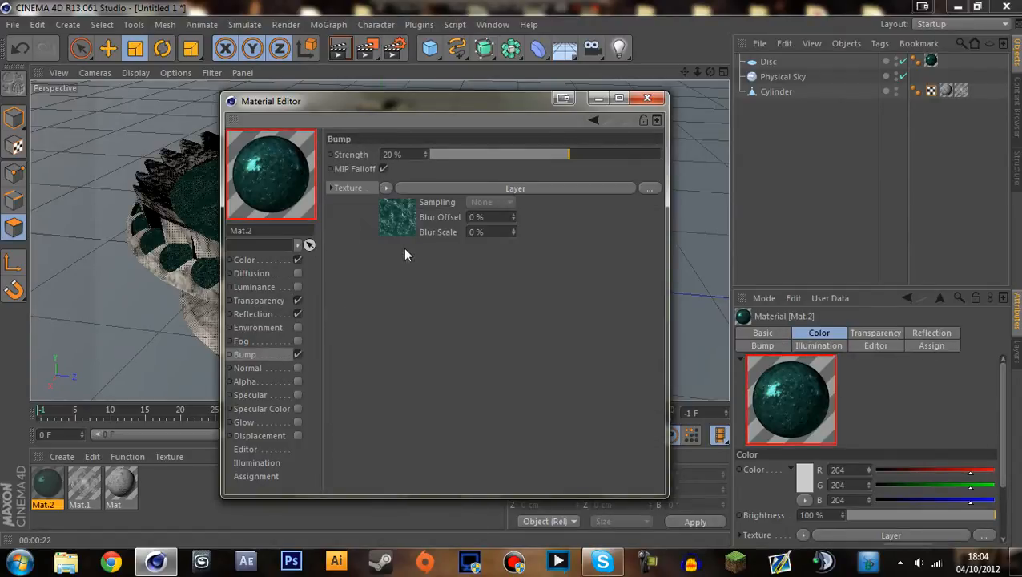
drag(424, 153, 422, 152)
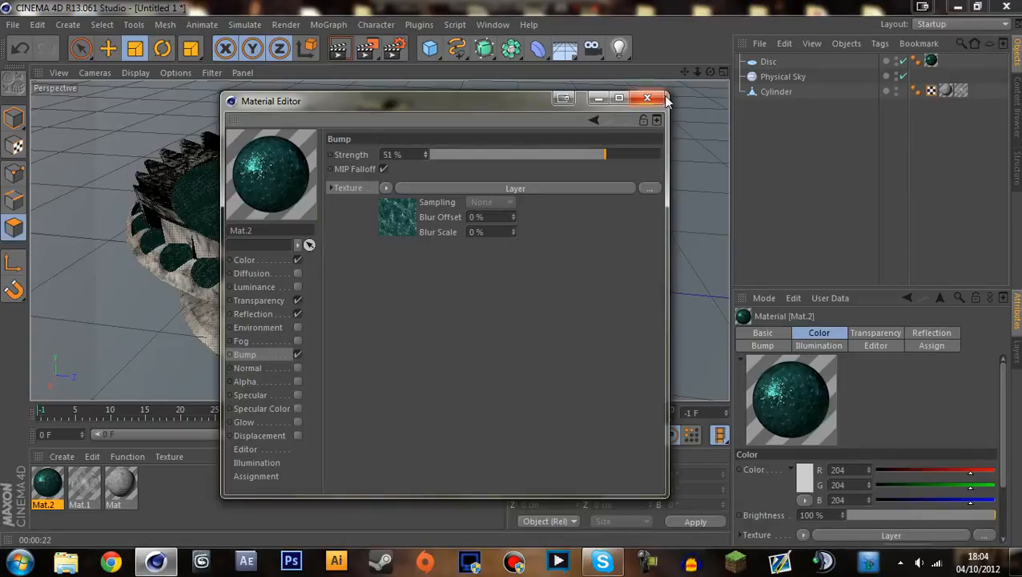
click(649, 97)
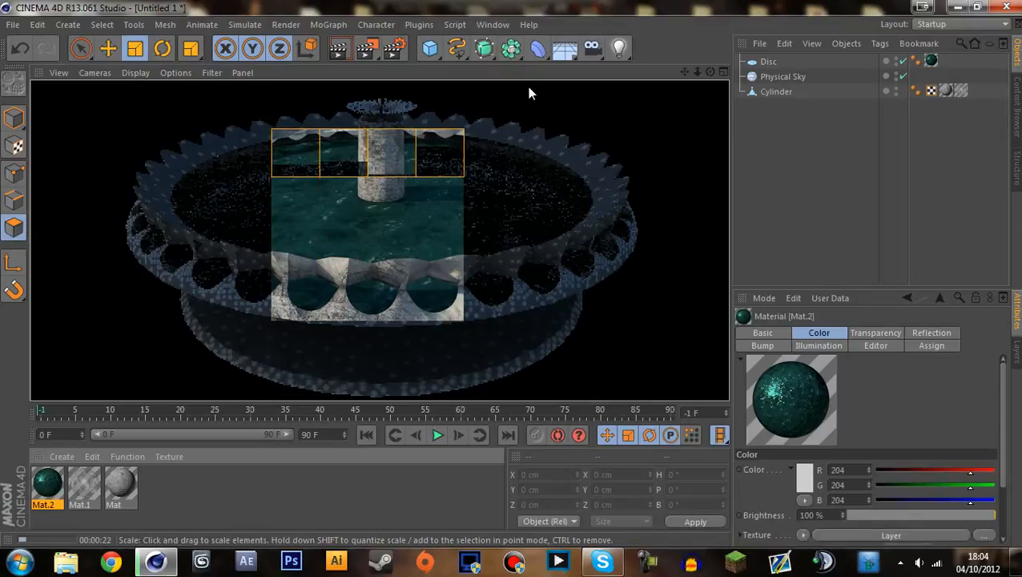
Create a new material and turn off its Specular channel.
click(215, 487)
double_click(215, 489)
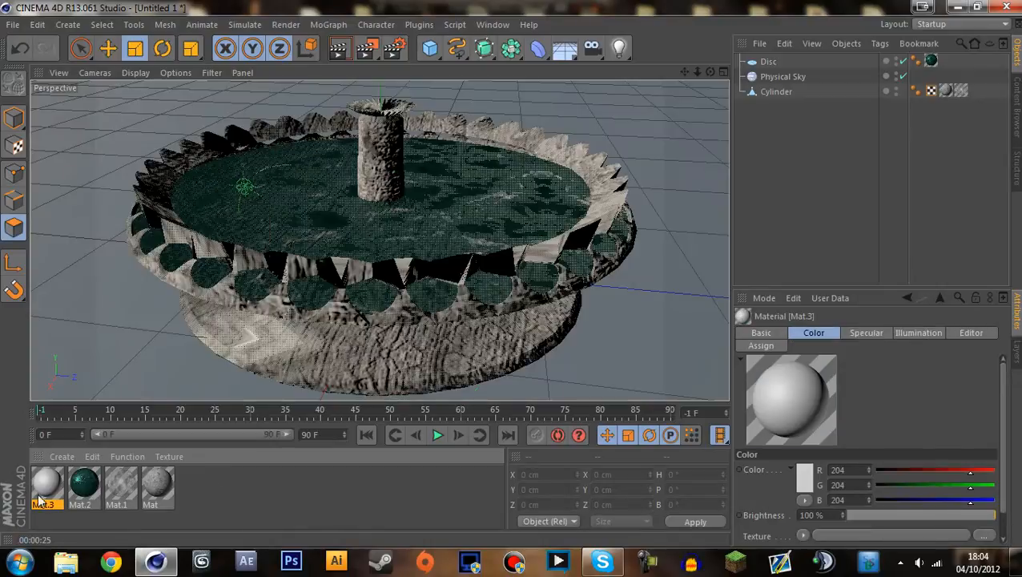
double_click(47, 484)
click(297, 394)
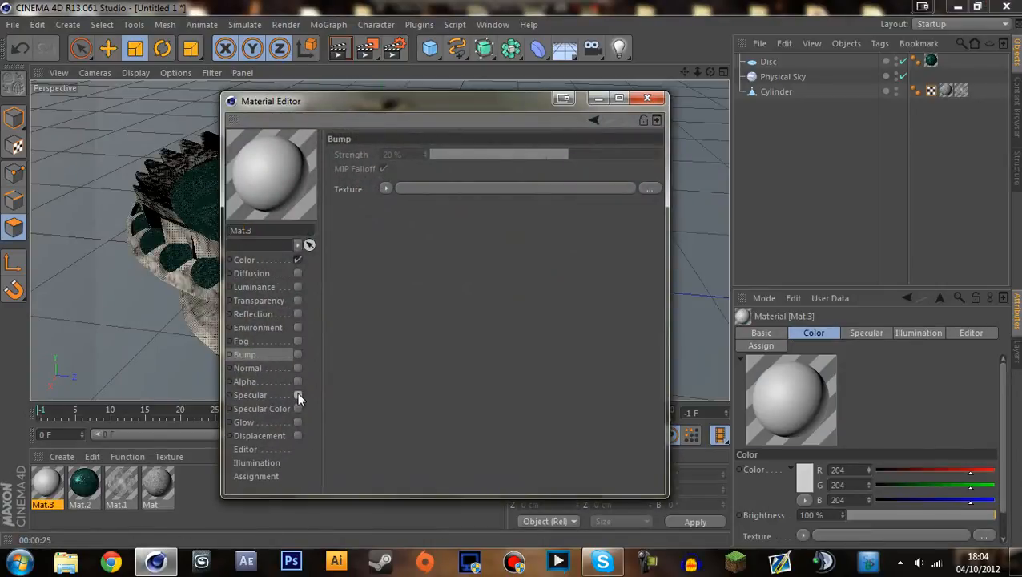
Load the Ambient Occlusion effect as the new material's Color texture and open its shader settings.
click(256, 259)
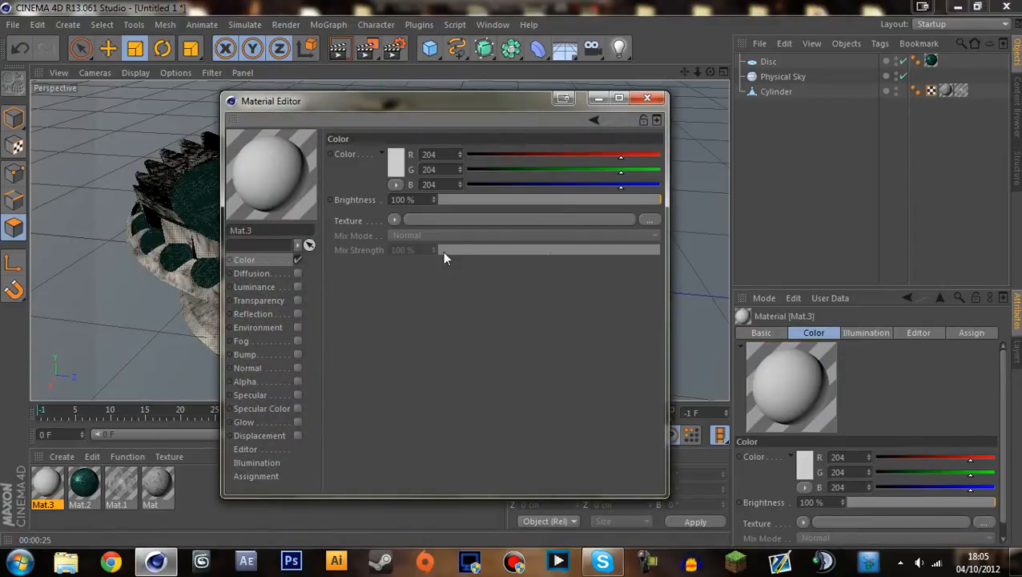
click(393, 218)
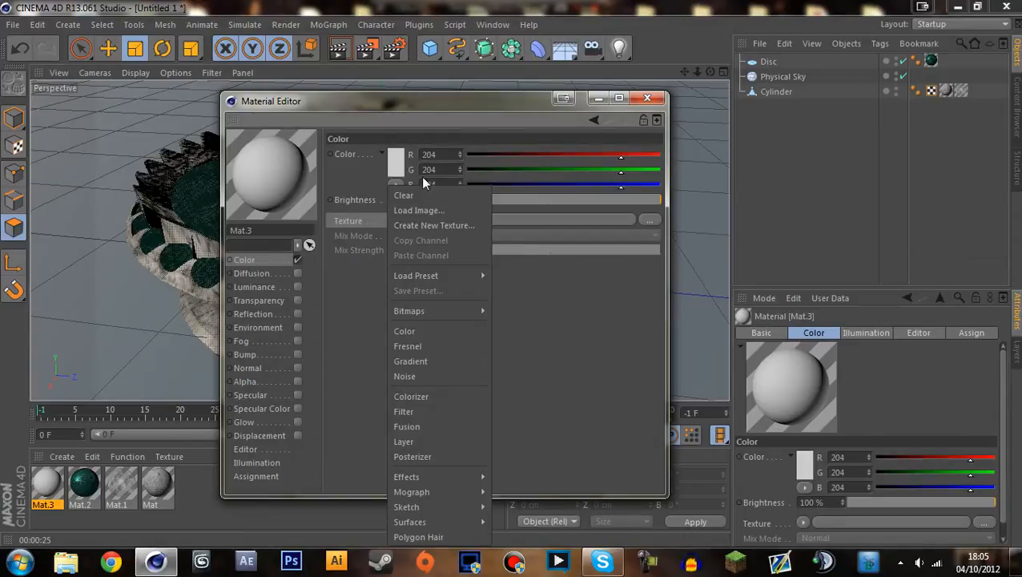
mouse_move(441, 477)
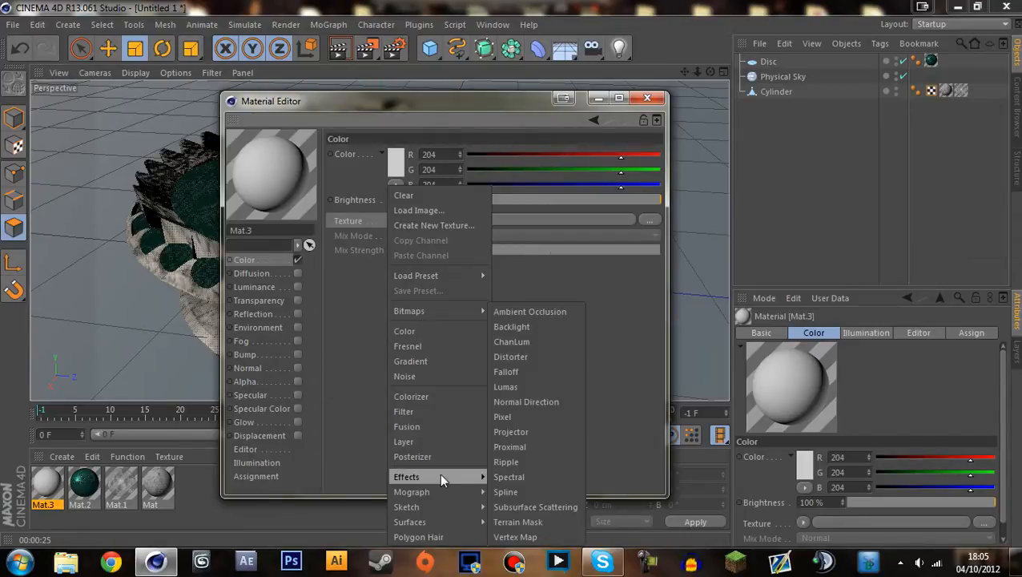
click(530, 311)
click(396, 254)
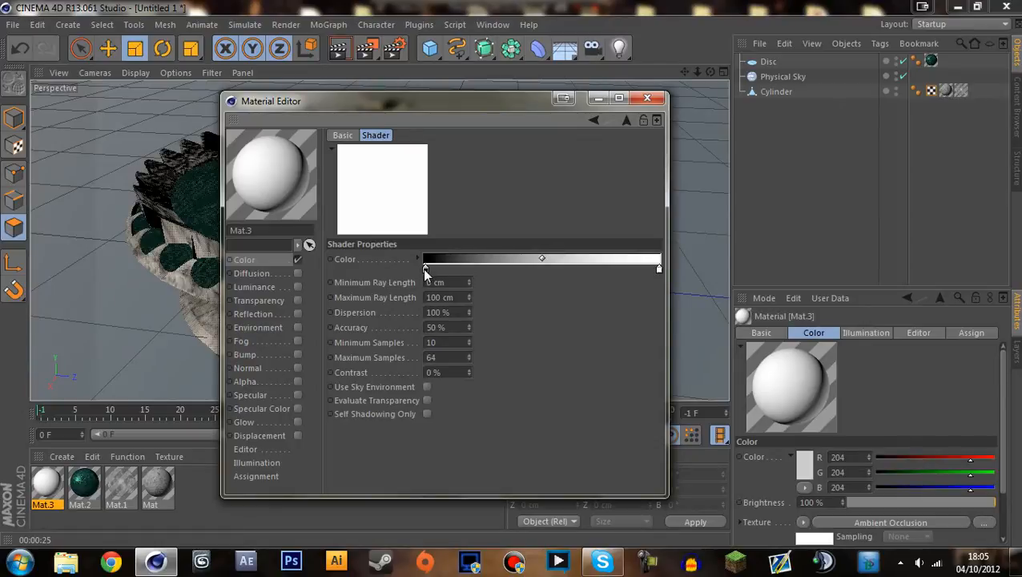
Recolour the Ambient Occlusion gradient's black end to dark green and its white end to green RGB 31, 93, 26.
double_click(425, 269)
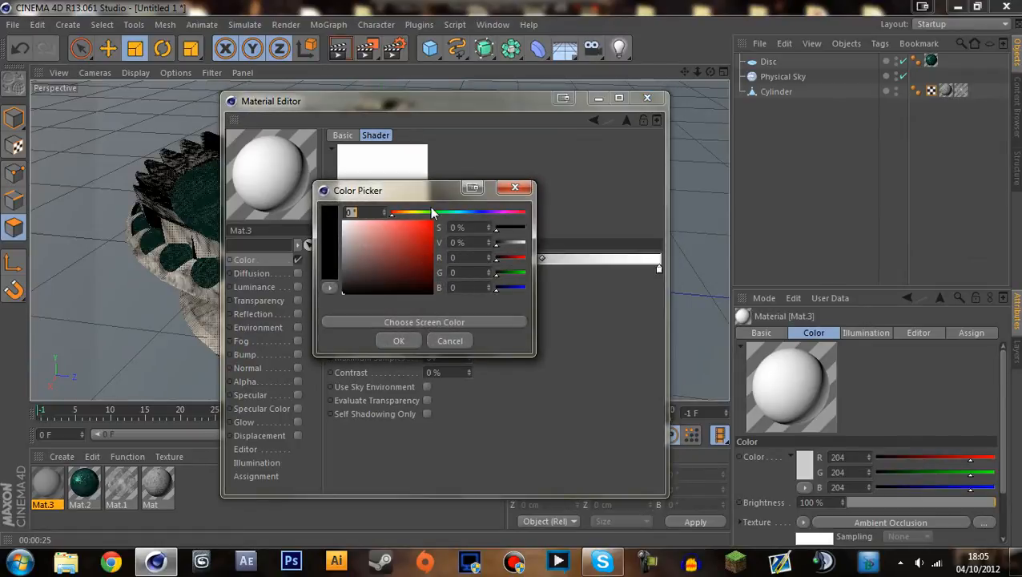
click(432, 213)
drag(432, 218, 415, 274)
click(404, 343)
double_click(658, 269)
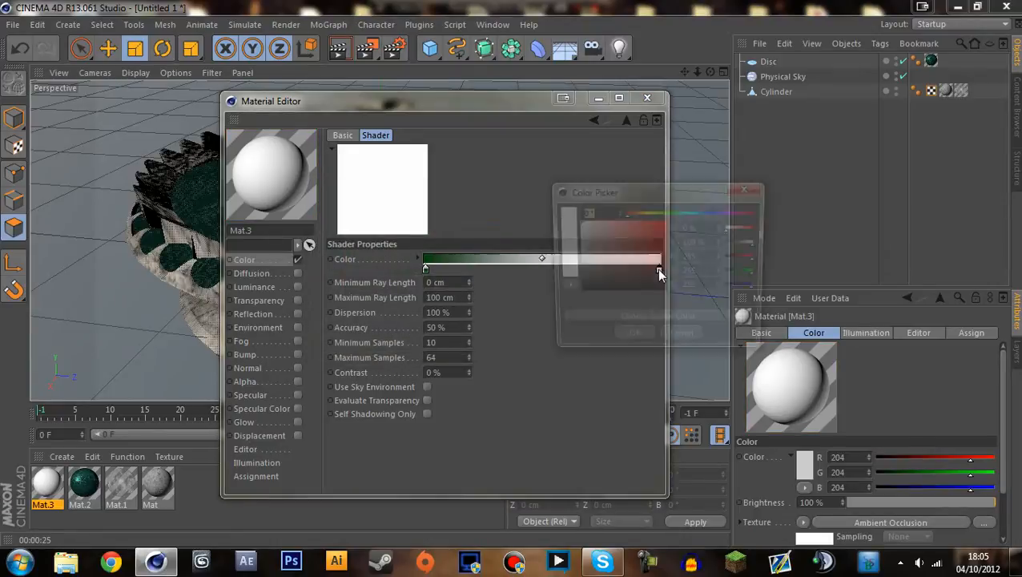
click(661, 213)
click(639, 266)
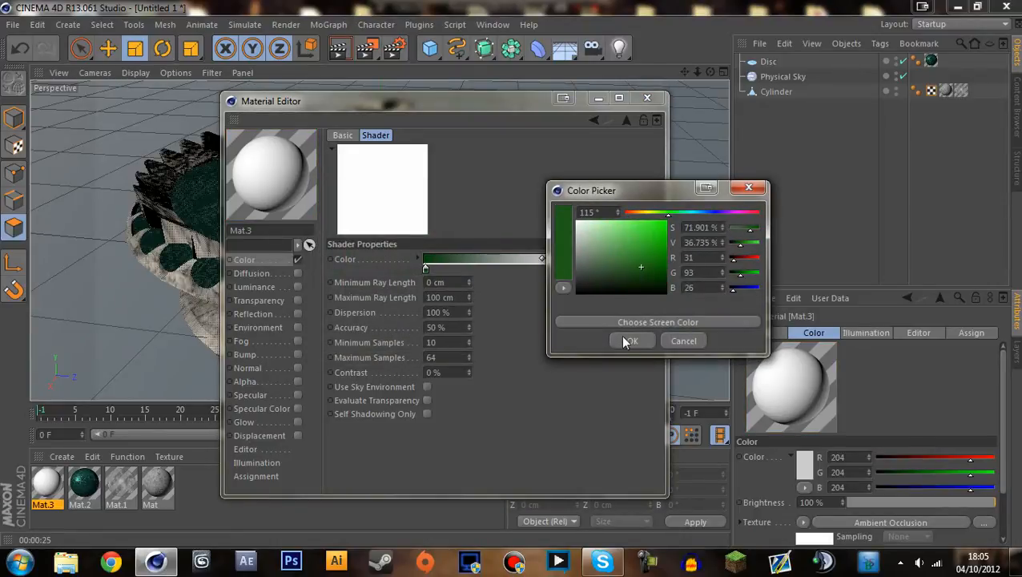
click(632, 341)
Copy the Color channel's Ambient Occlusion texture and set its Minimum Ray Length to about 3.3 cm.
click(248, 262)
right_click(356, 220)
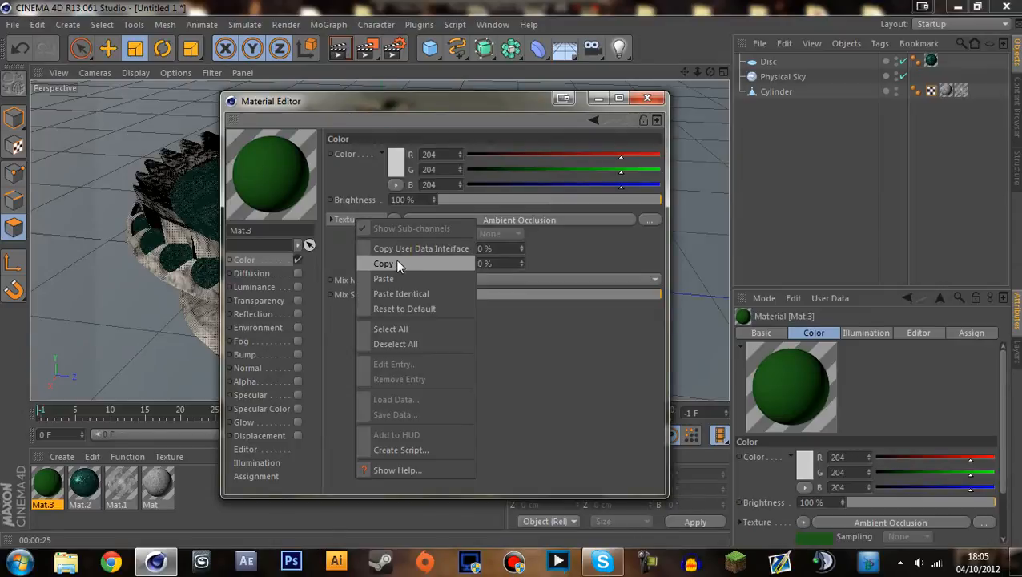
click(397, 262)
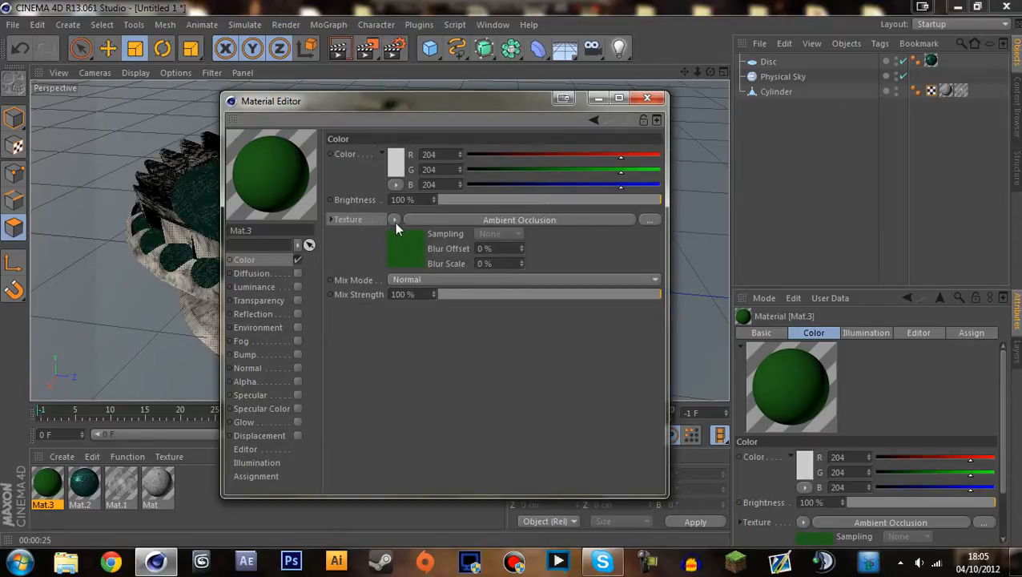
right_click(351, 219)
click(399, 265)
click(391, 234)
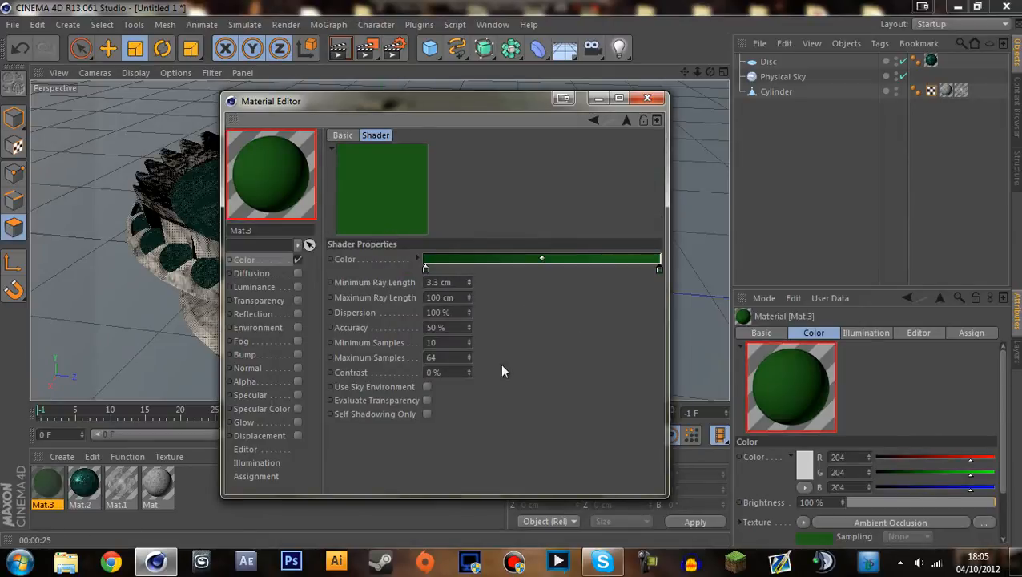
click(253, 259)
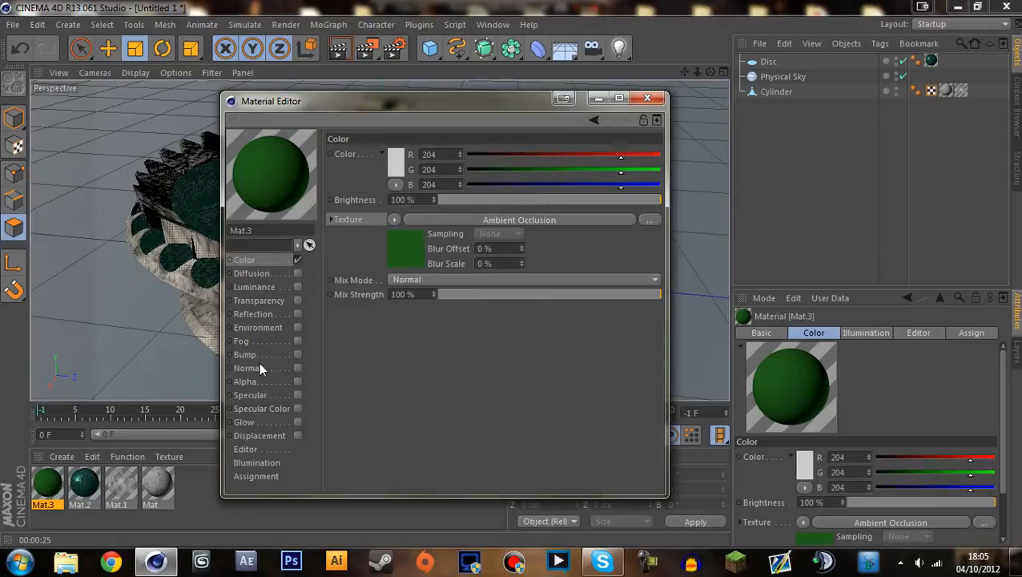
Enable the Alpha channel and paste the copied Ambient Occlusion texture into it.
click(298, 381)
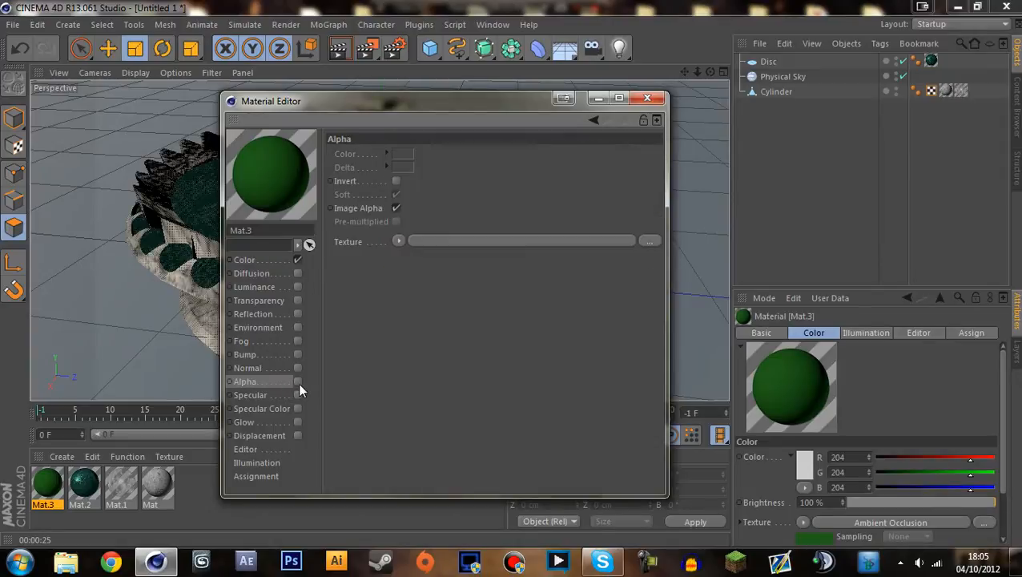
right_click(374, 239)
click(405, 300)
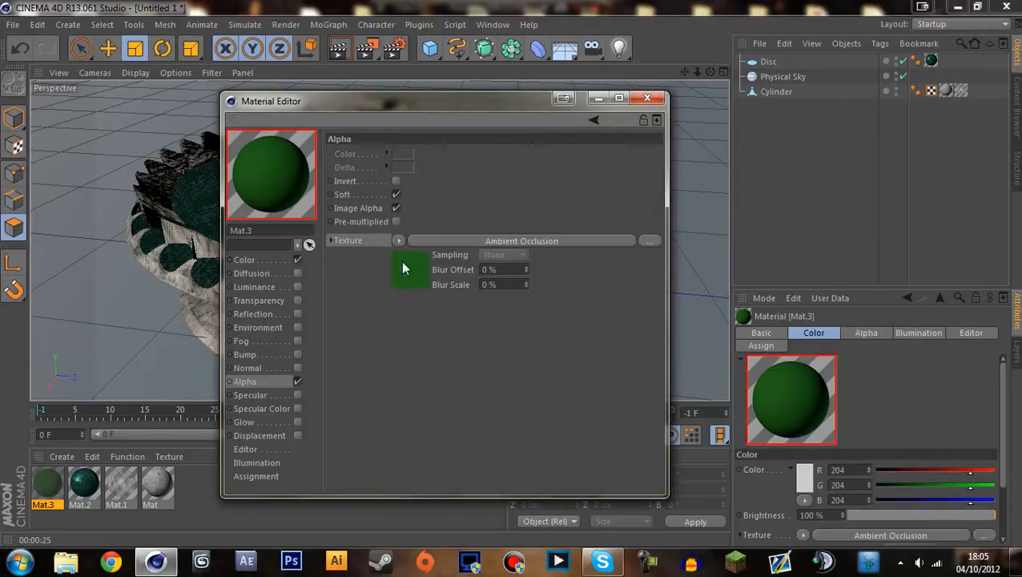
Set the Alpha channel's Ambient Occlusion gradient to run from white to black.
click(405, 265)
double_click(424, 267)
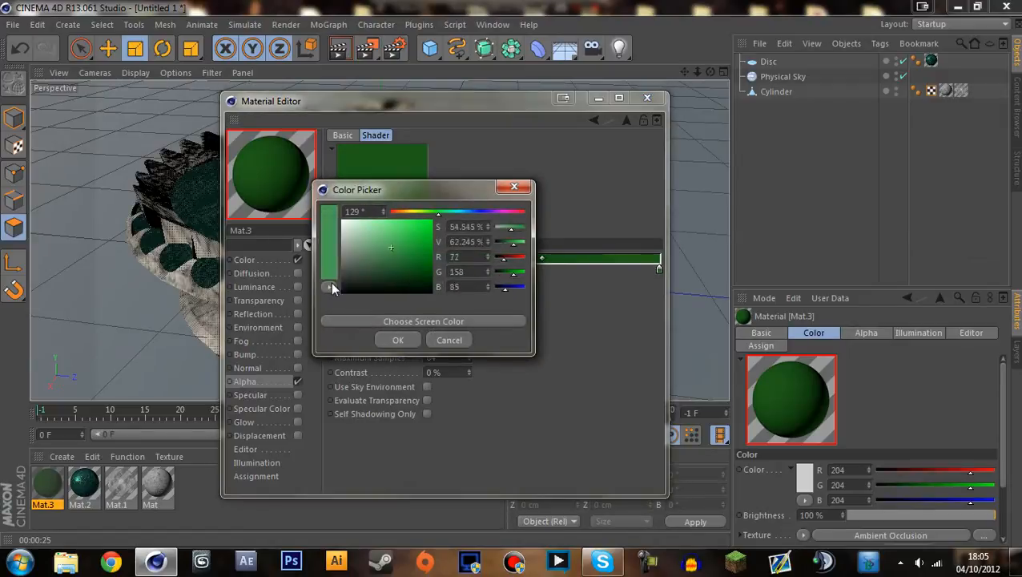
click(398, 339)
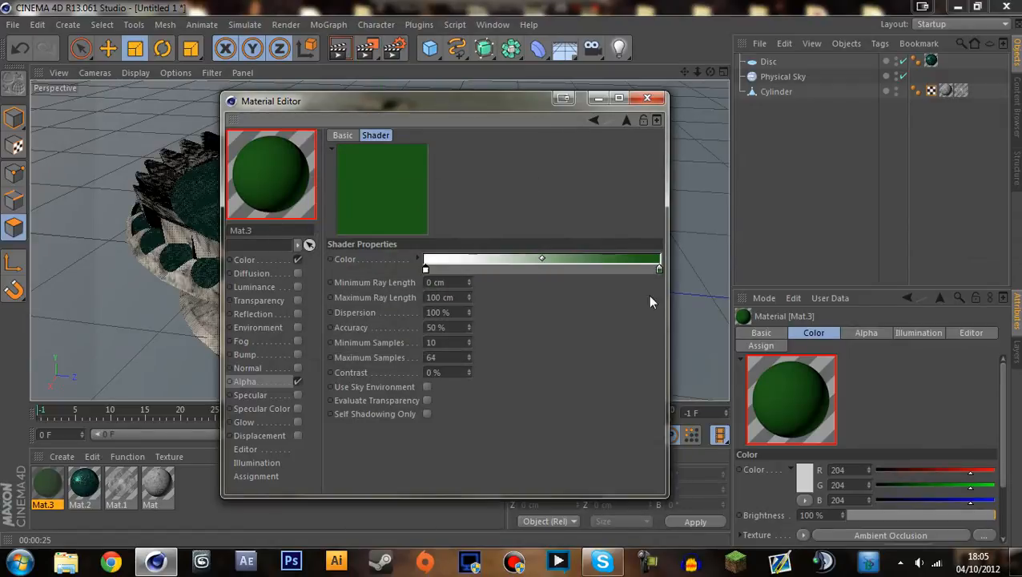
double_click(657, 268)
drag(604, 262, 575, 293)
click(631, 342)
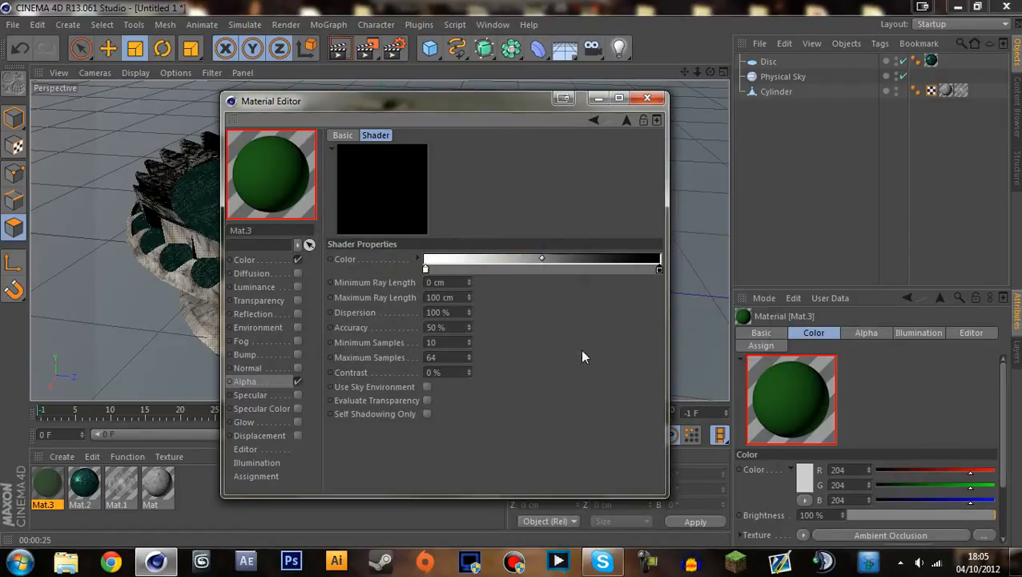
Move the black knot to about the gradient's middle and set the Alpha shader's Minimum Ray Length to 16.4 cm.
mouse_move(426, 270)
mouse_down()
mouse_move(513, 270)
mouse_move(417, 273)
mouse_up()
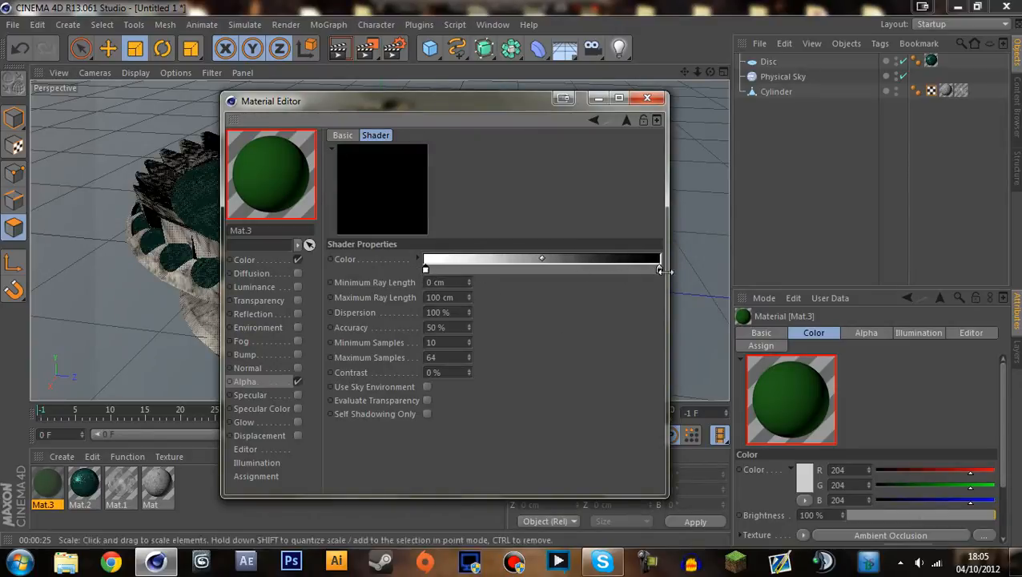
drag(659, 270, 535, 271)
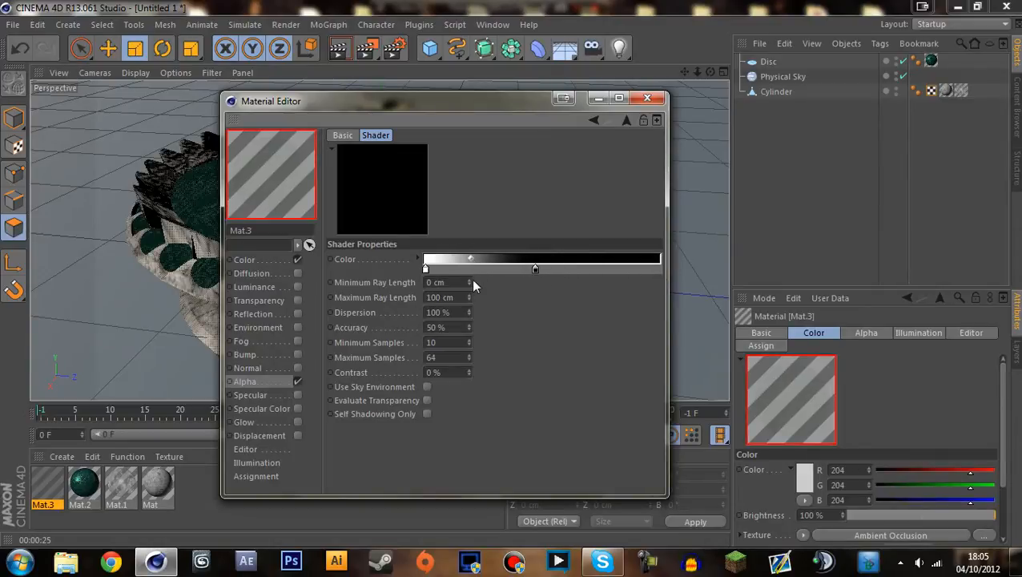
drag(469, 283, 457, 278)
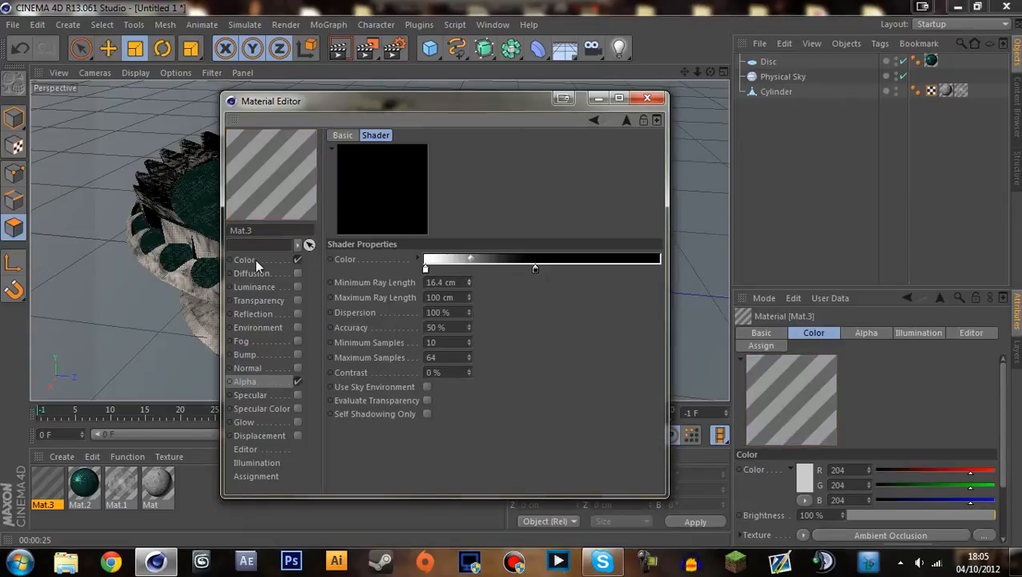
Raise the Minimum Ray Length of the Color channel's Ambient Occlusion shader slightly.
click(255, 259)
click(404, 246)
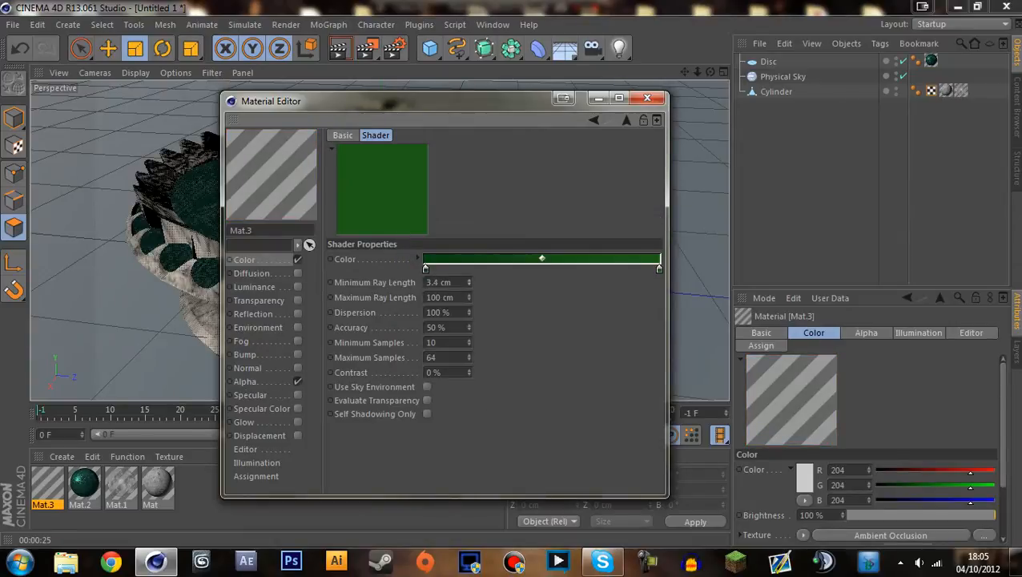
drag(470, 282, 470, 274)
Enable the Bump channel with a Noise texture at -51% strength.
click(262, 355)
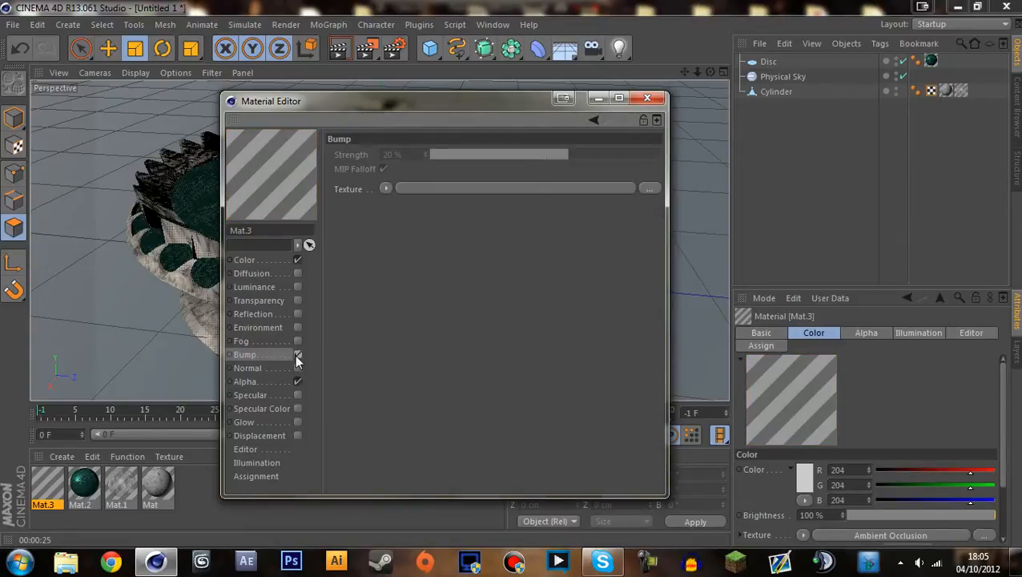
click(297, 354)
click(385, 186)
click(409, 376)
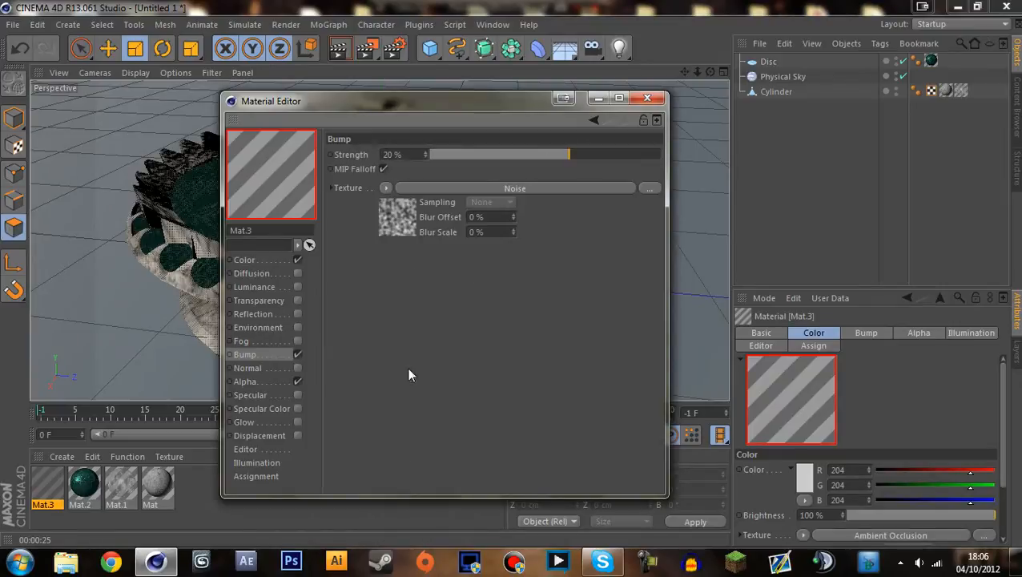
drag(424, 153, 407, 209)
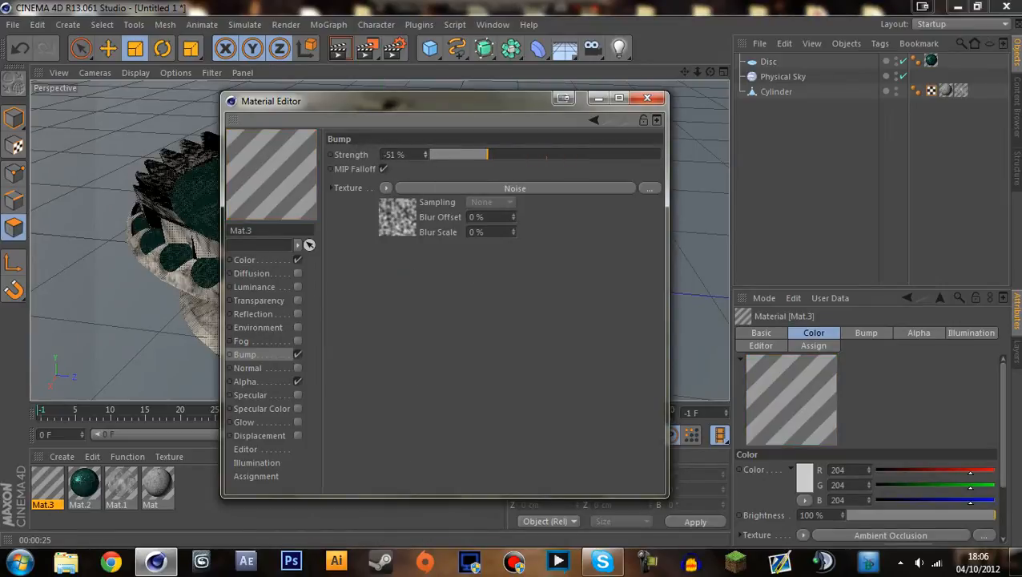
Set the bump noise type to Naki with a Global Scale of 141% and close the material settings.
click(407, 212)
click(442, 309)
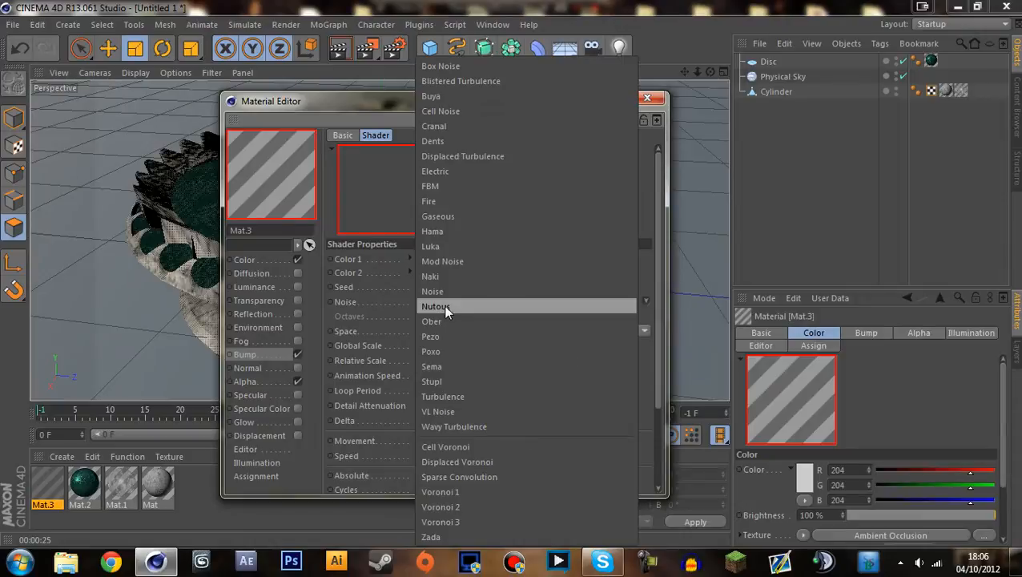
click(451, 277)
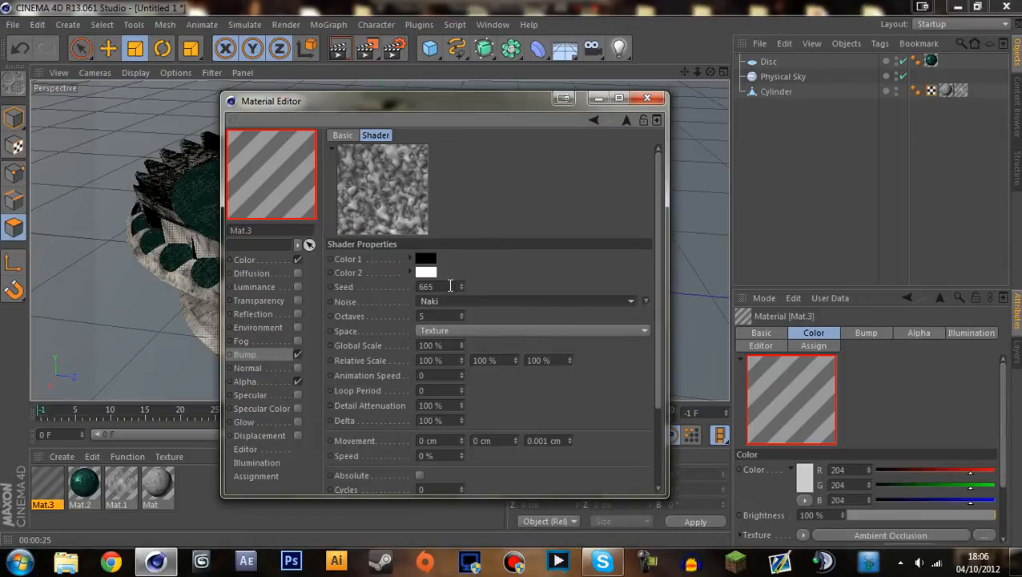
double_click(442, 345)
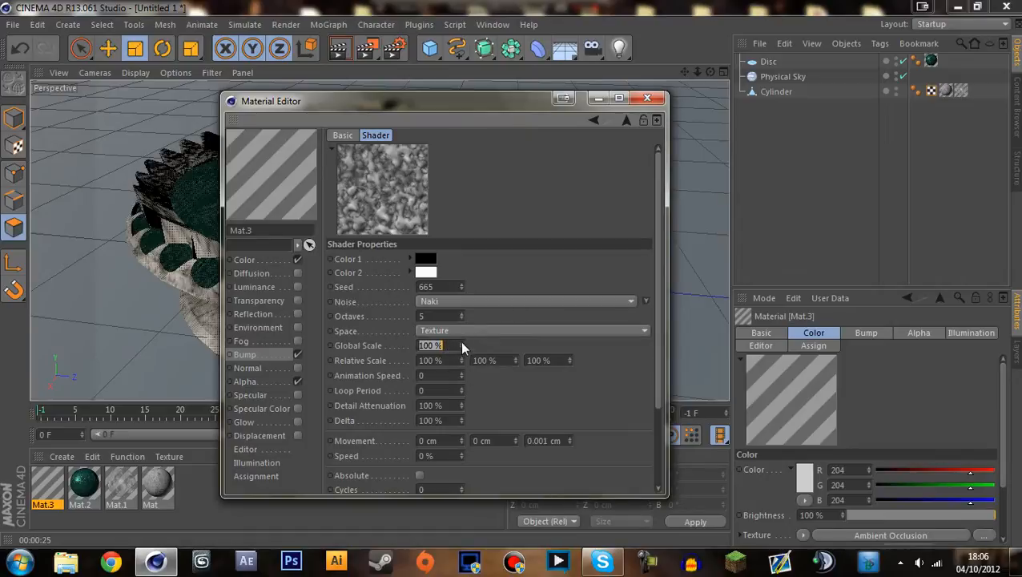
text(141)
key(Return)
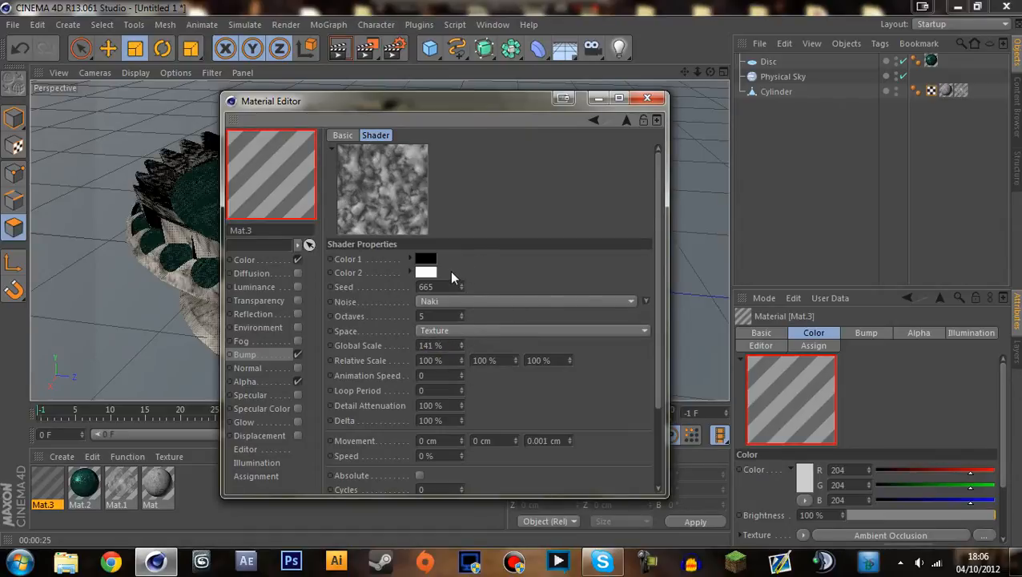
click(285, 354)
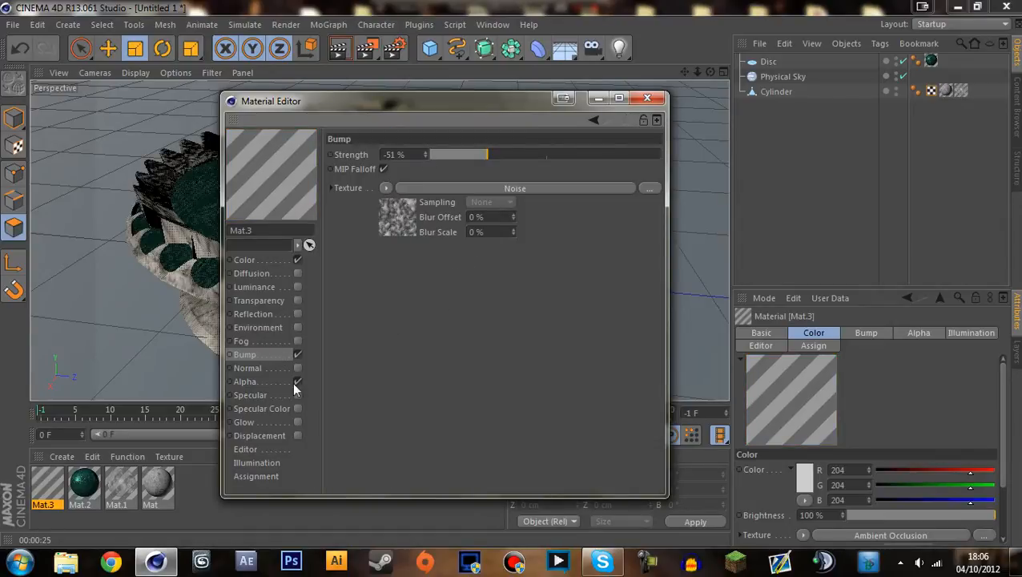
click(245, 259)
click(648, 97)
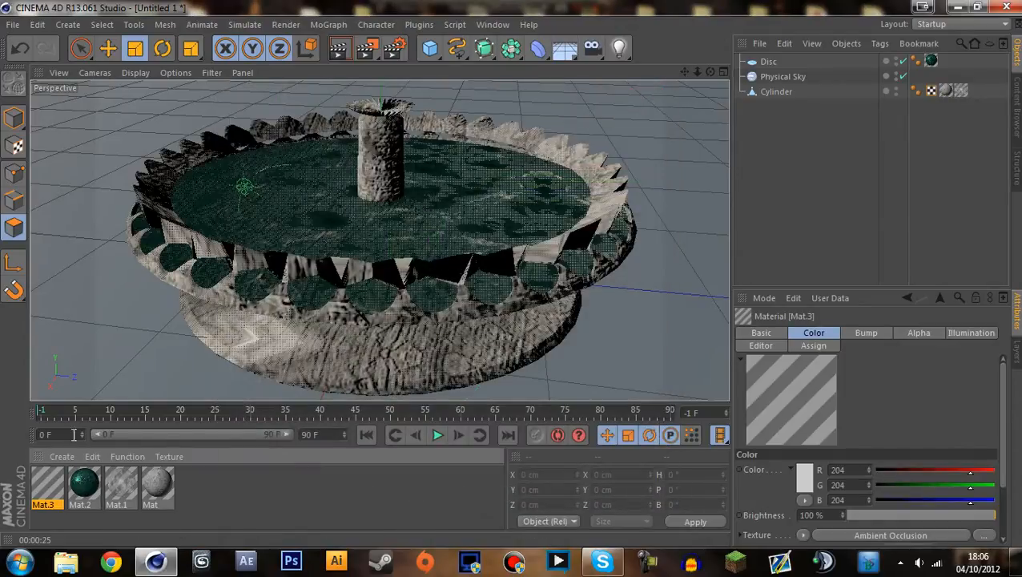
drag(48, 480, 453, 229)
key(ctrl+z)
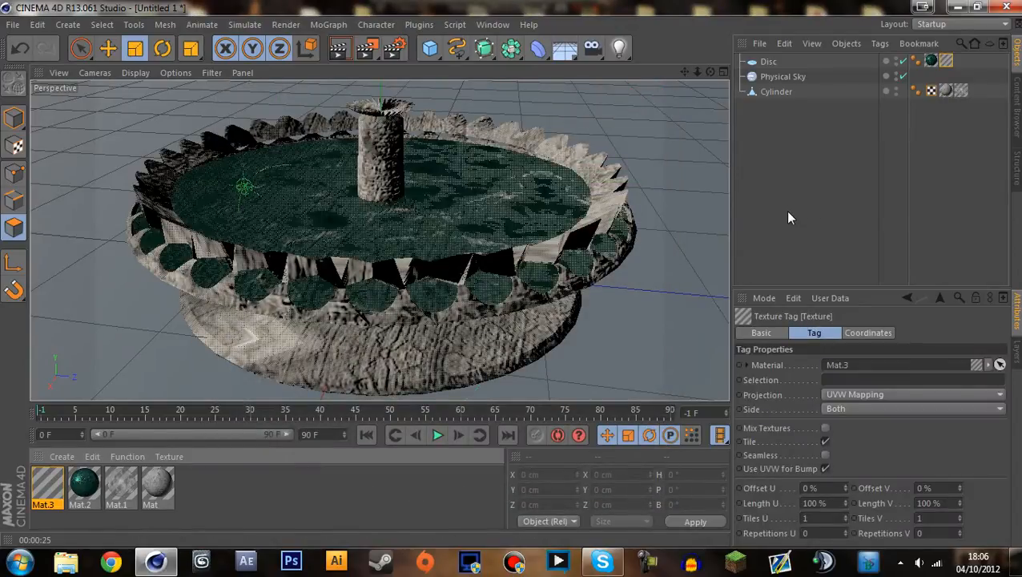
click(785, 212)
click(769, 61)
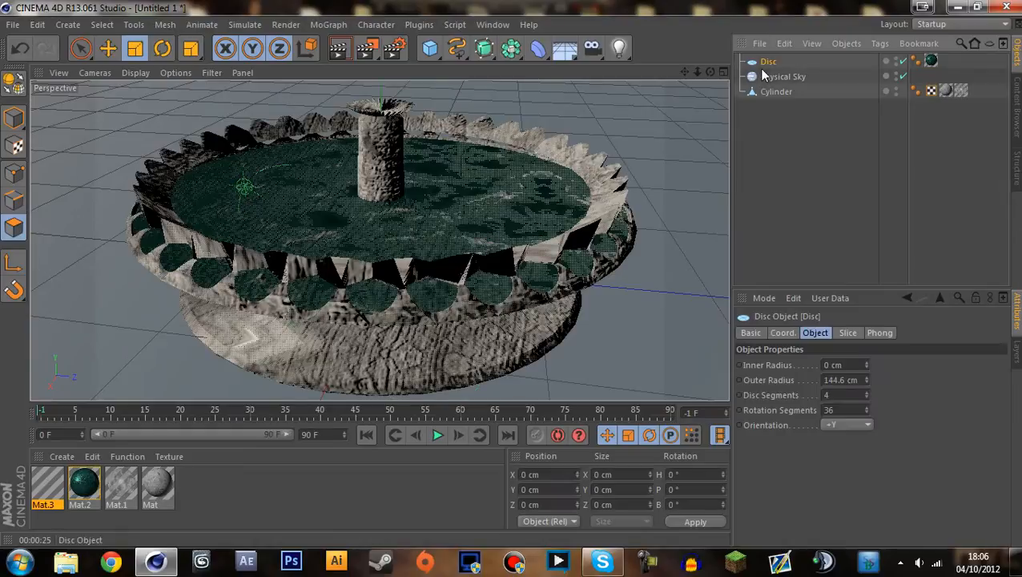
Select the Cylinder in model mode and apply Mat.3 to it.
click(773, 91)
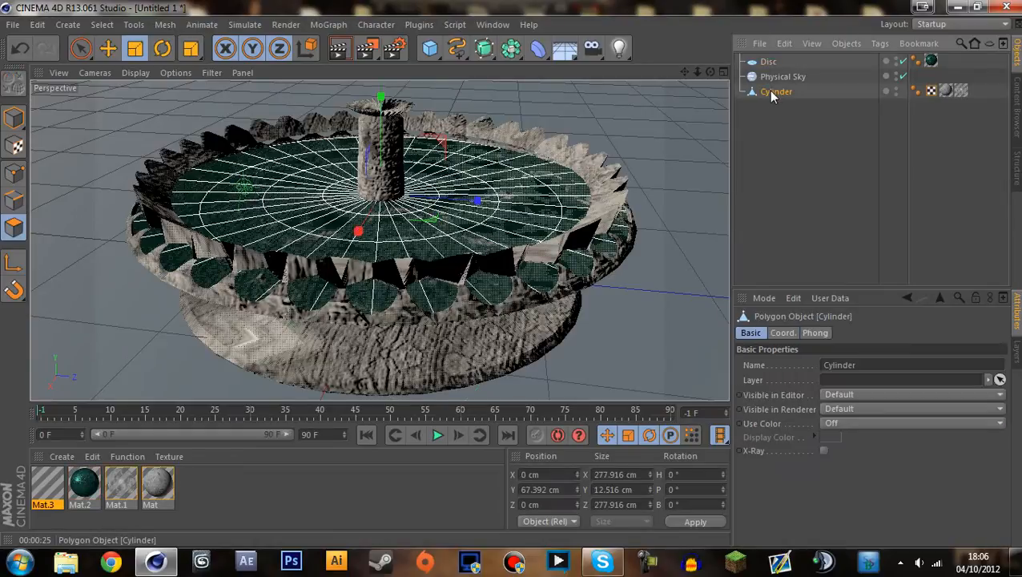
click(14, 117)
drag(387, 290, 388, 292)
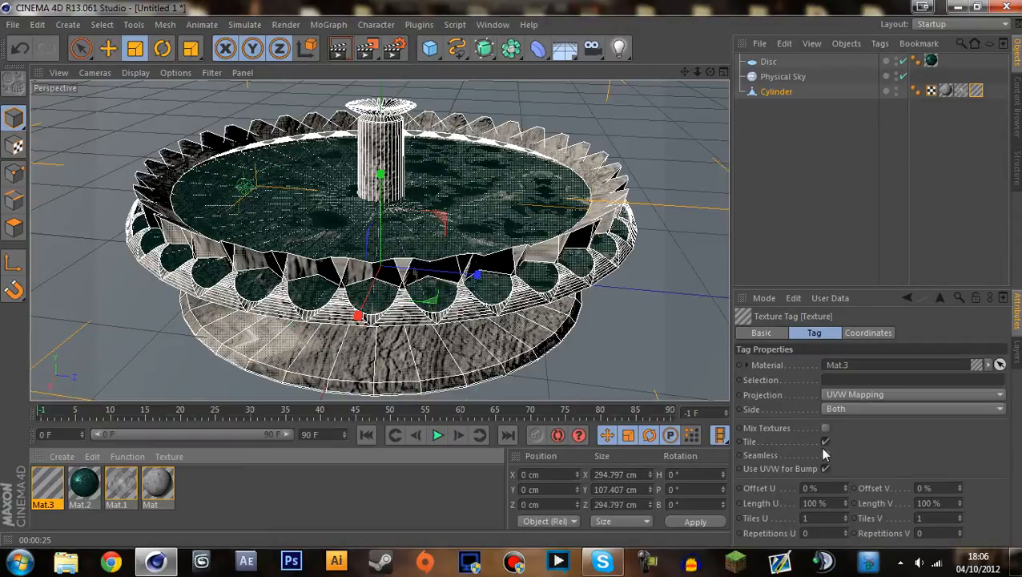
Set the Mat.3 texture tag to Cubic projection with Seamless enabled and render the view.
click(849, 395)
click(849, 455)
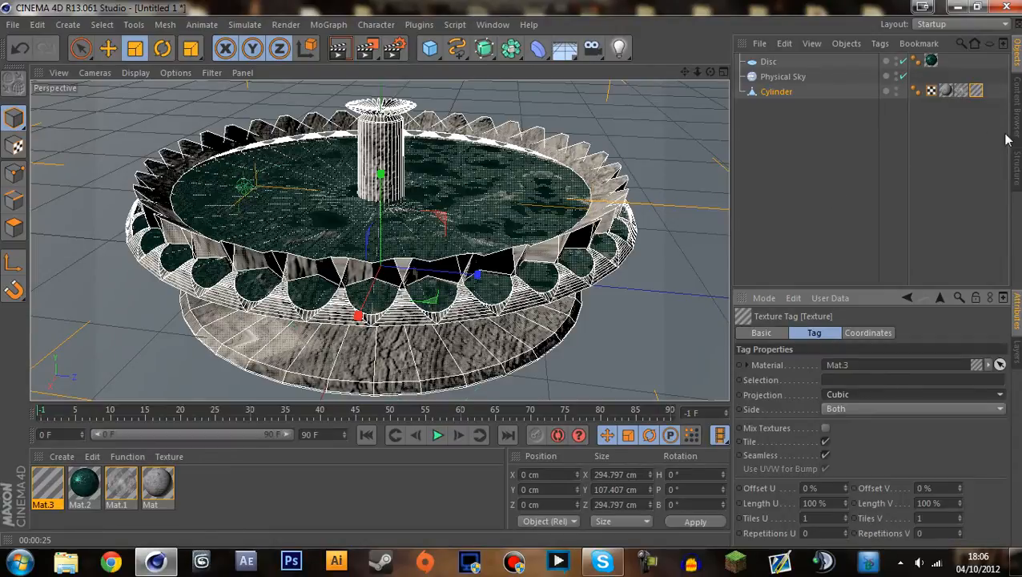
click(757, 222)
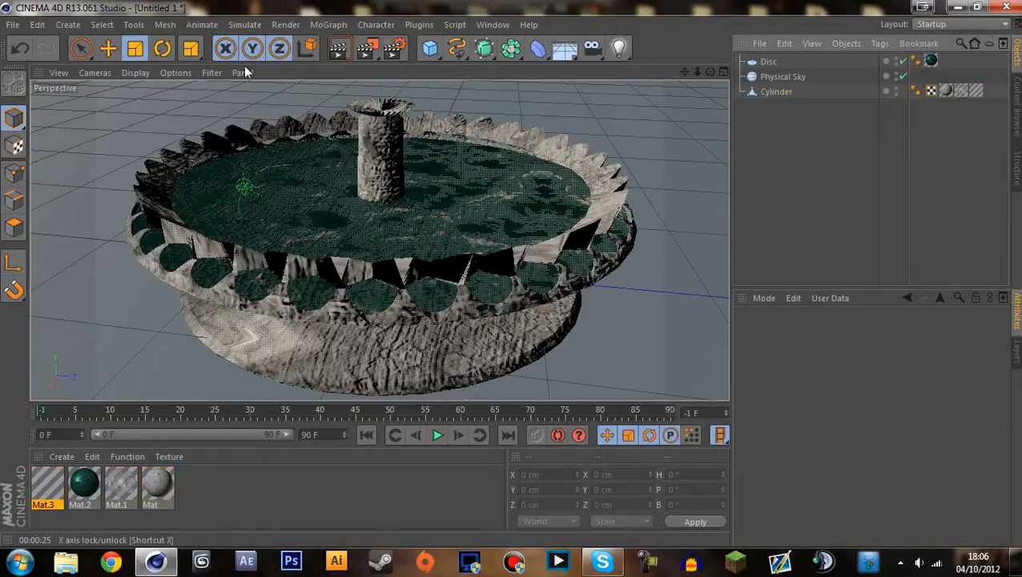
click(339, 48)
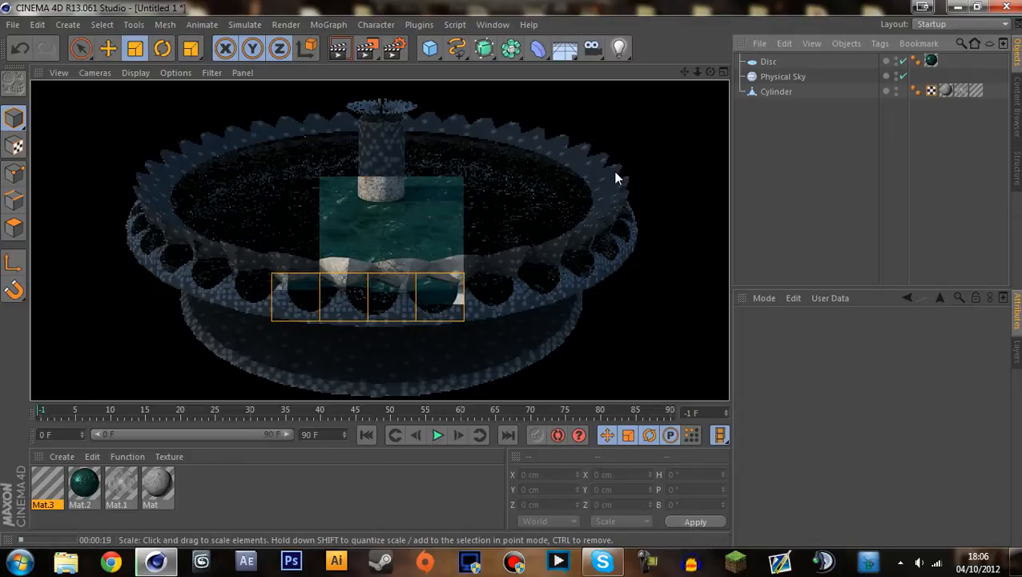
In Mat.3's alpha Ambient Occlusion gradient, move the black knot to the far end and the white knot near the middle, and render the view.
double_click(48, 485)
click(257, 382)
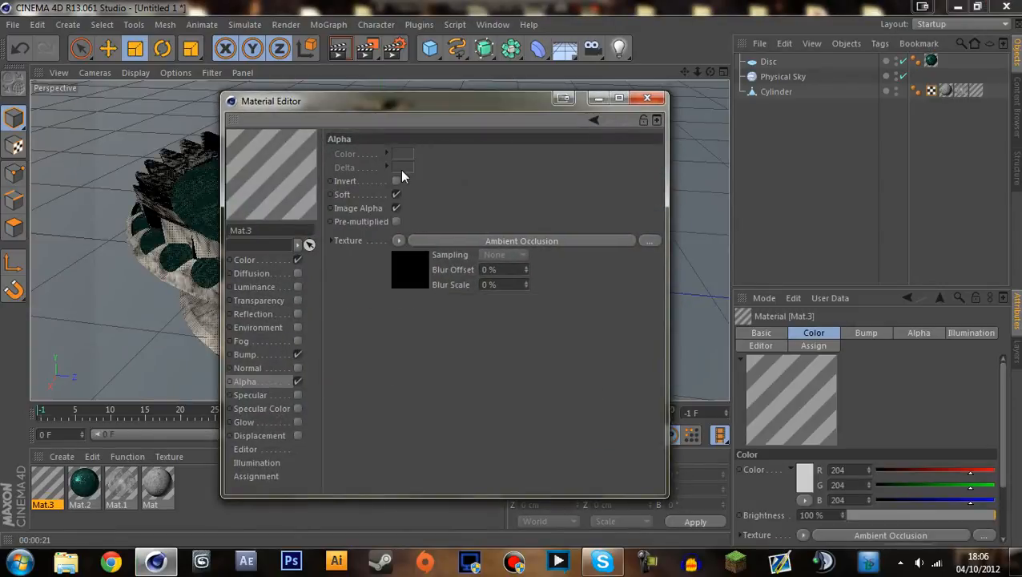
click(396, 194)
click(397, 194)
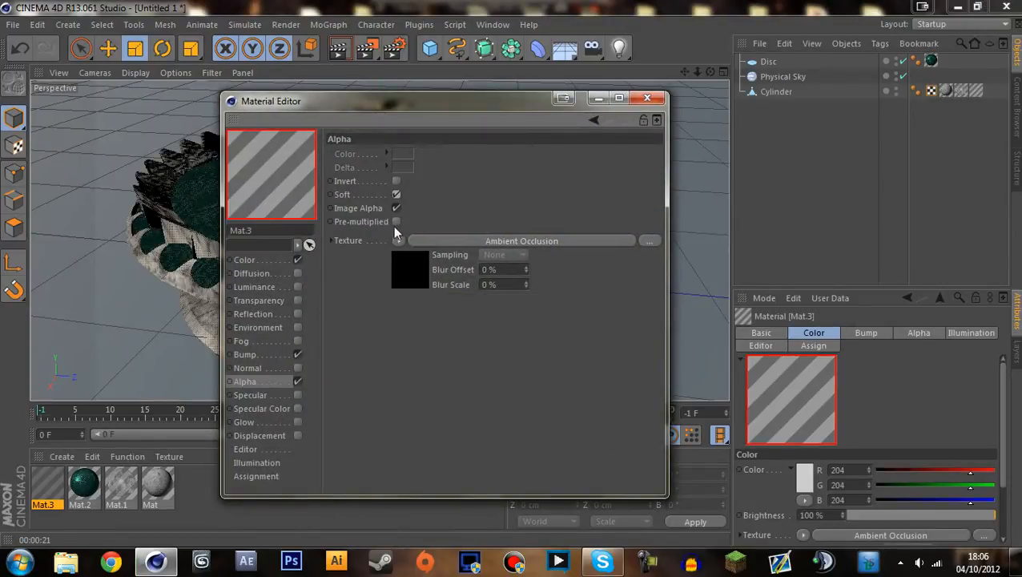
click(420, 241)
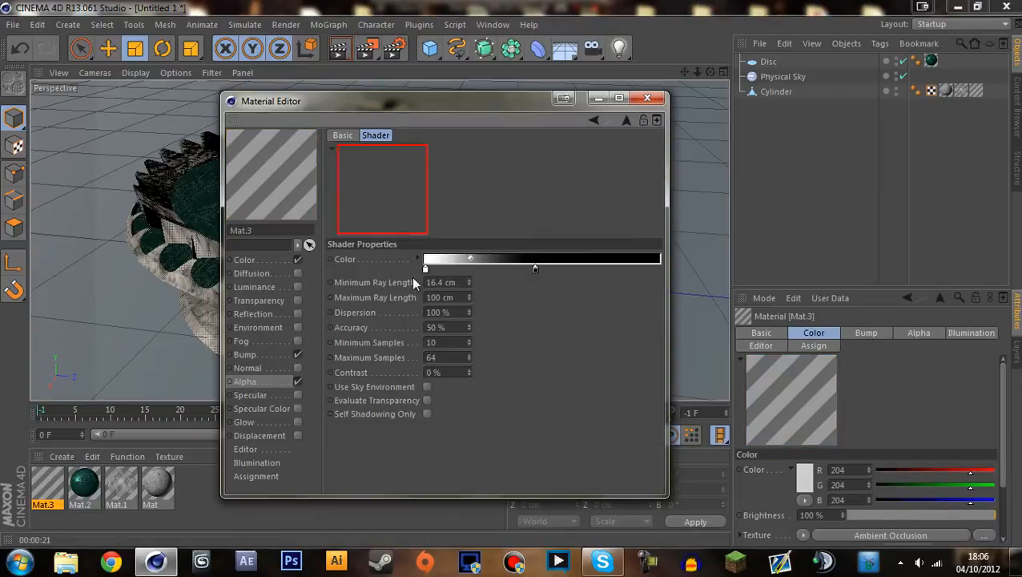
drag(535, 268, 675, 262)
drag(425, 270, 538, 270)
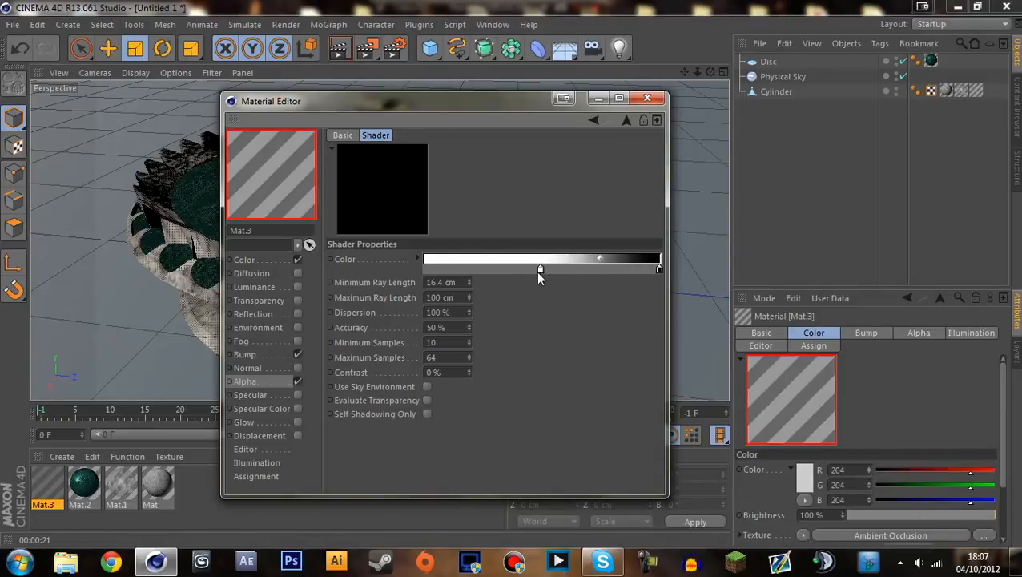
drag(539, 271, 527, 273)
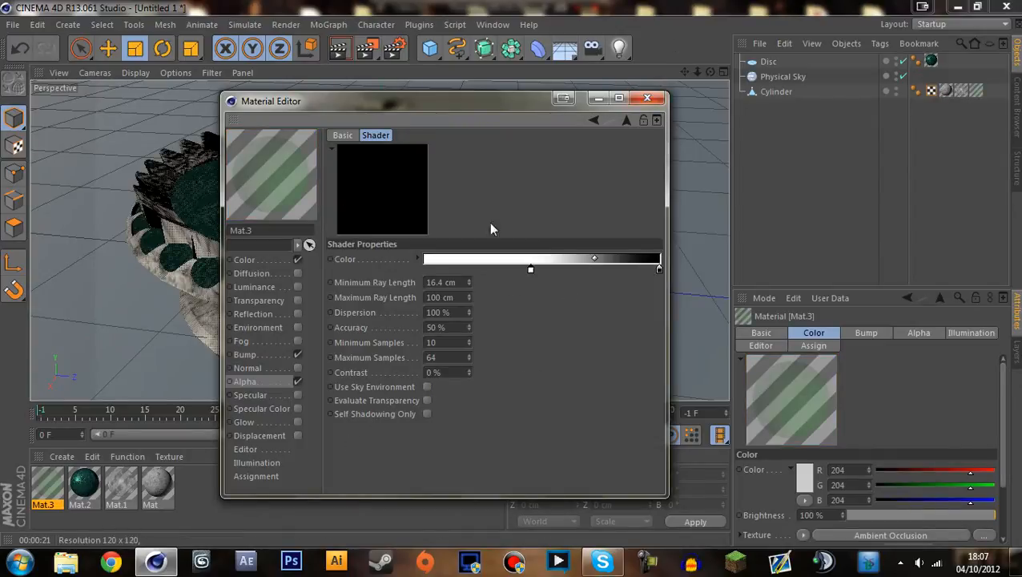
click(647, 97)
click(337, 49)
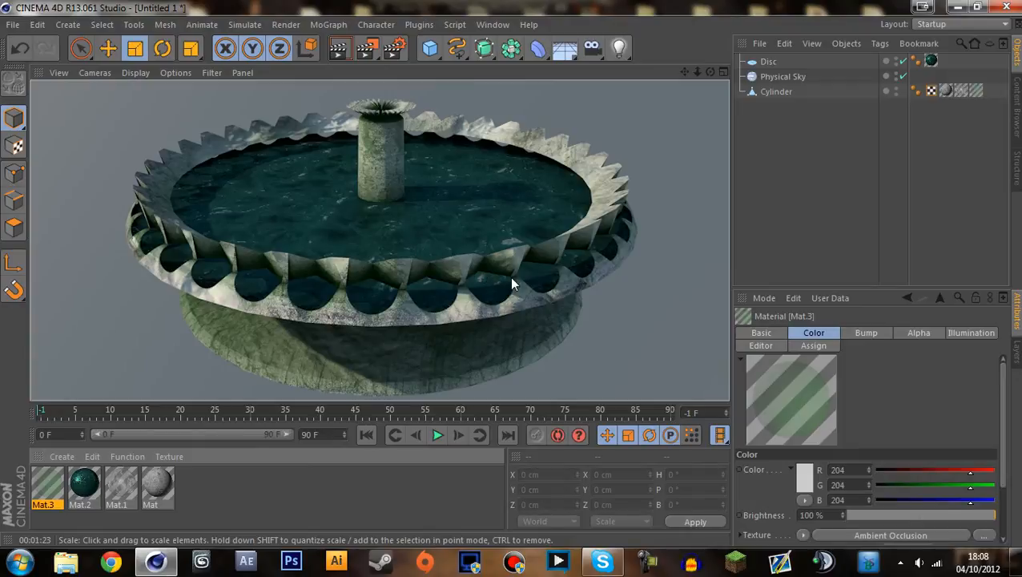
Examine the fountain's rim, column and base from a low side angle and from the opposite raised angle.
scroll(494, 257, down, 1)
scroll(494, 256, up, 1)
scroll(492, 255, down, 1)
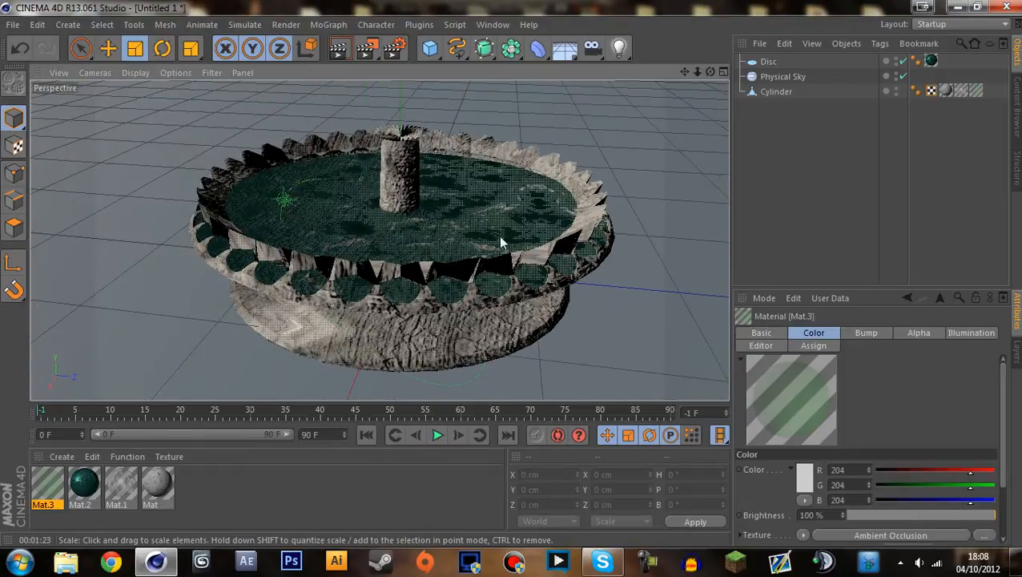
alt+drag(500, 242, 225, 205)
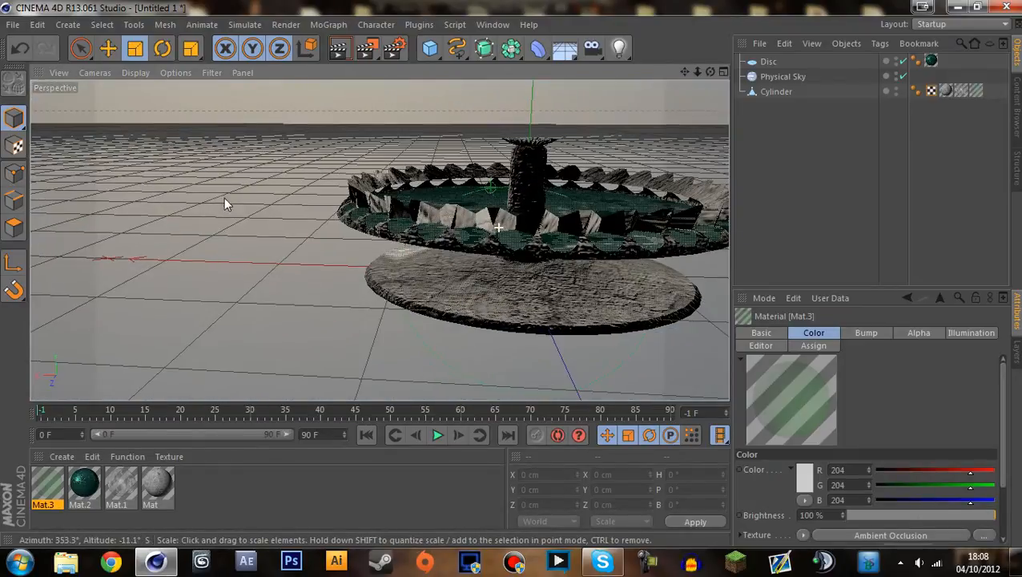
click(386, 207)
key(ctrl+z)
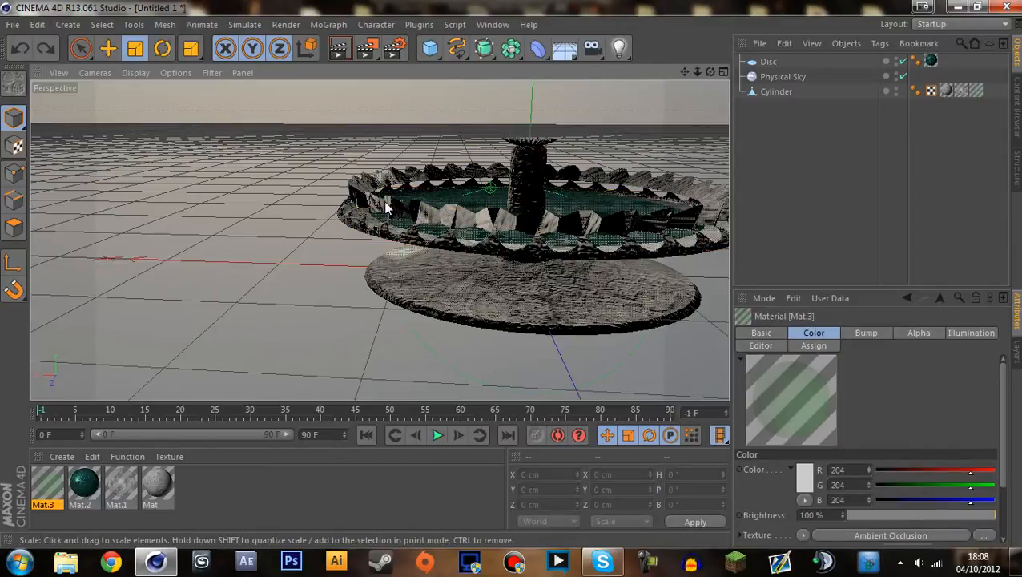
click(502, 360)
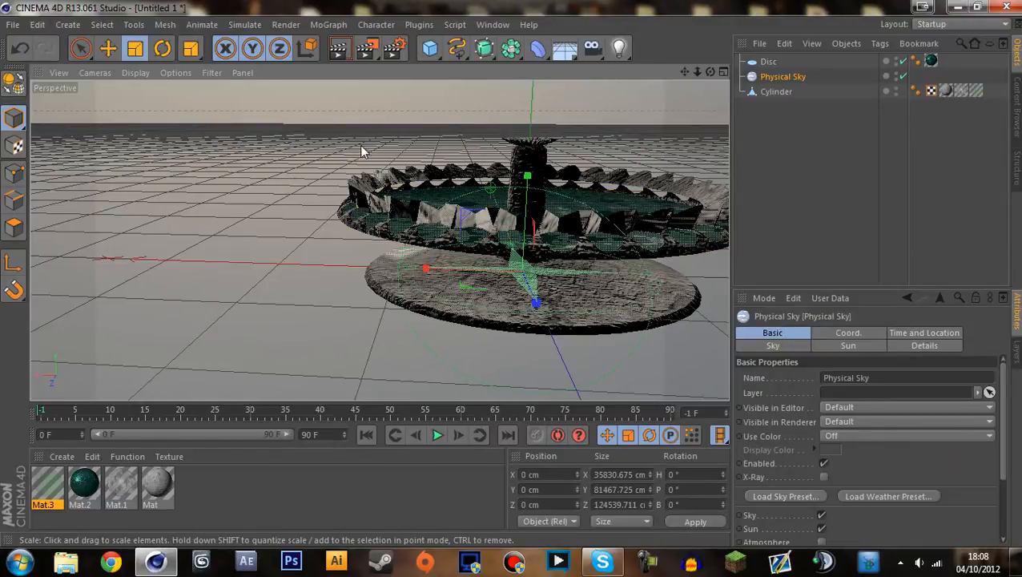
alt+drag(361, 150, 277, 129)
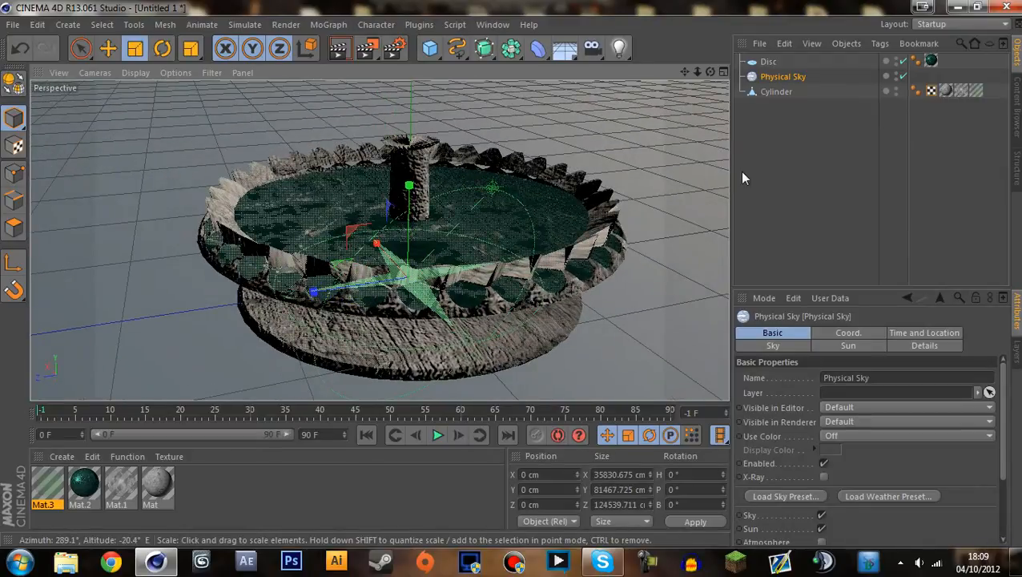